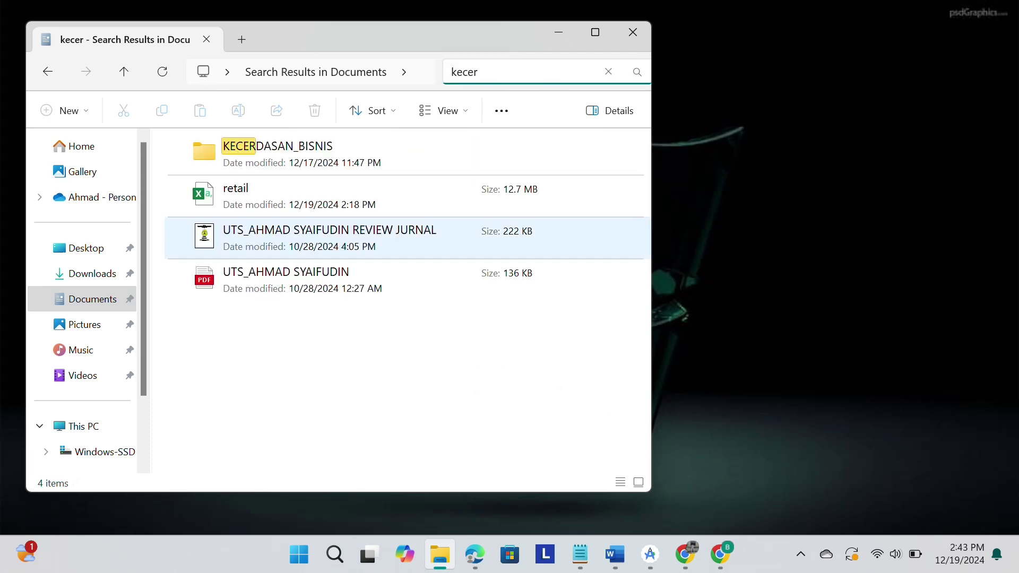
- Open the retail file from the KECERDASAN_BISNIS folder
click(361, 154)
key(Return)
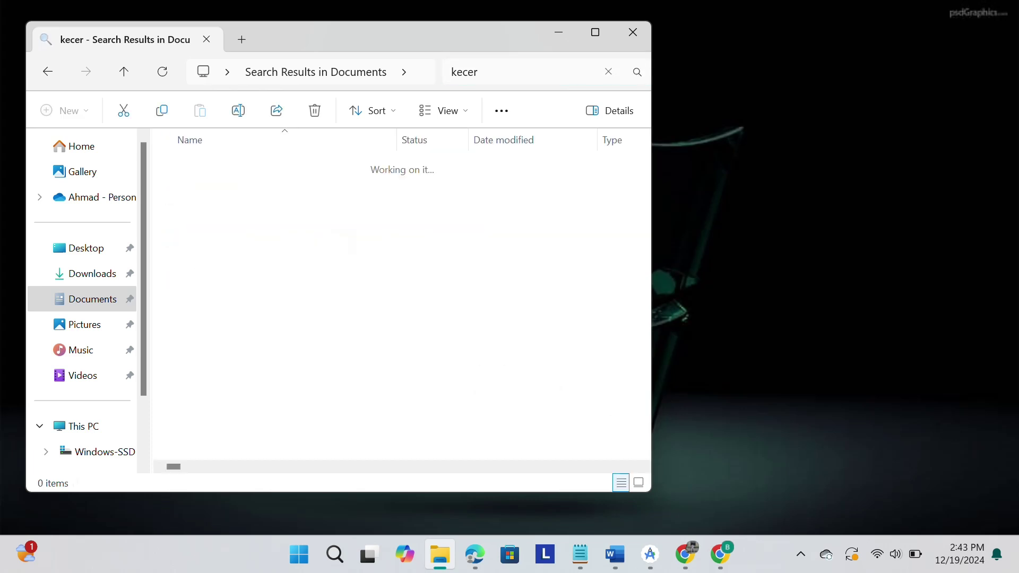
key(Down)
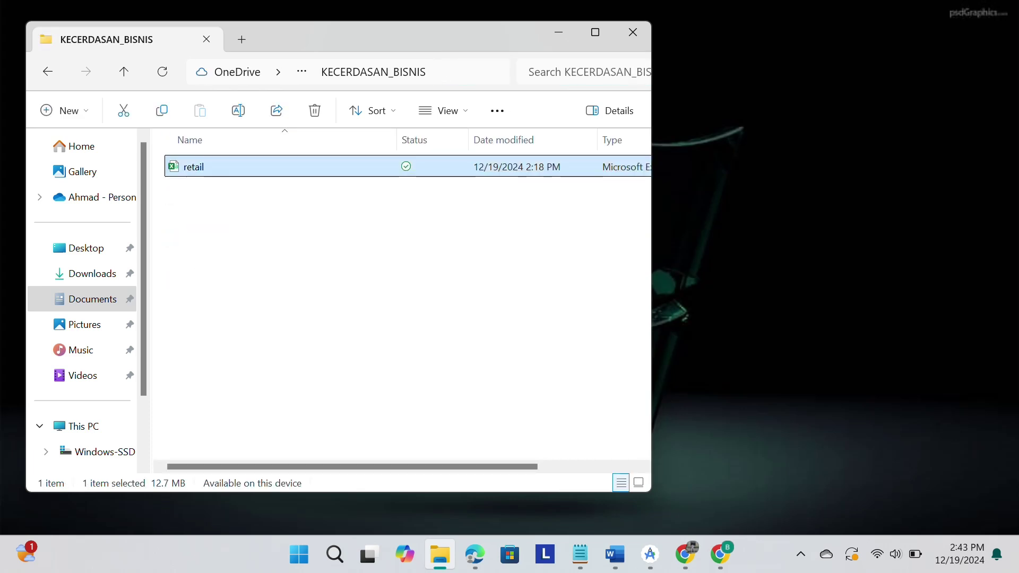
key(Return)
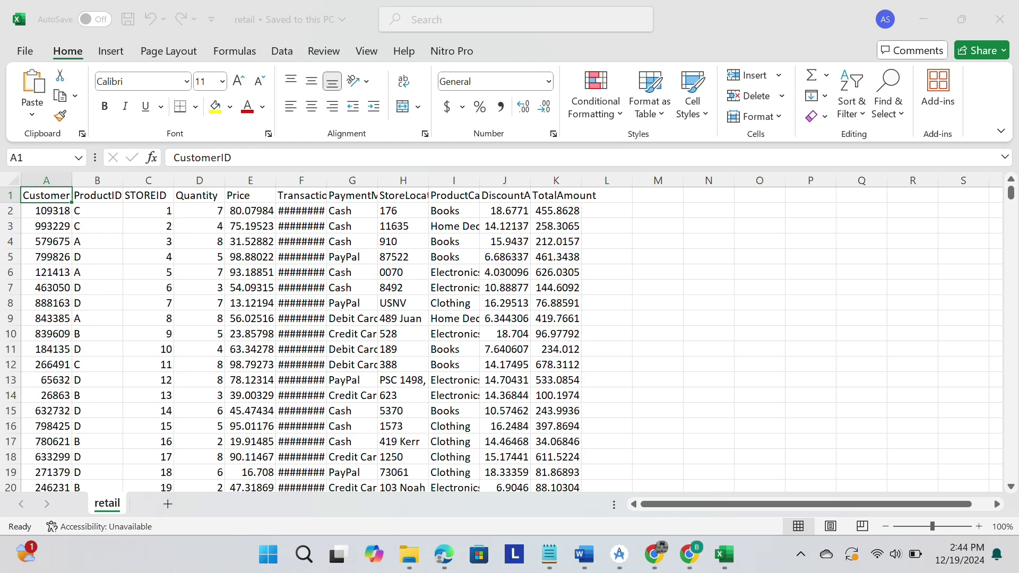
- Auto-fit the columns from TransactionDate to DiscountApplied(%) so their contents show in full
double_click(327, 180)
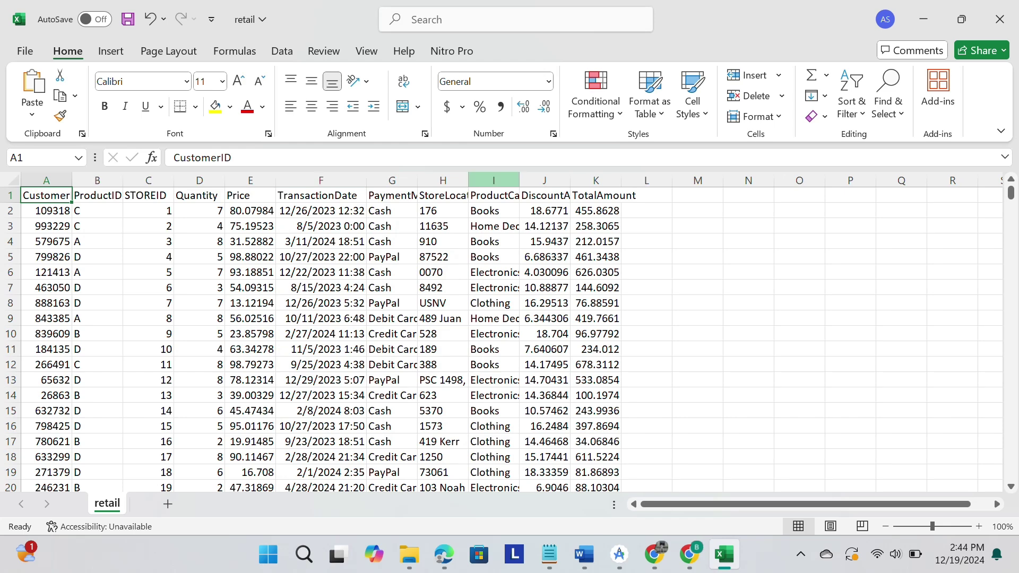
double_click(468, 181)
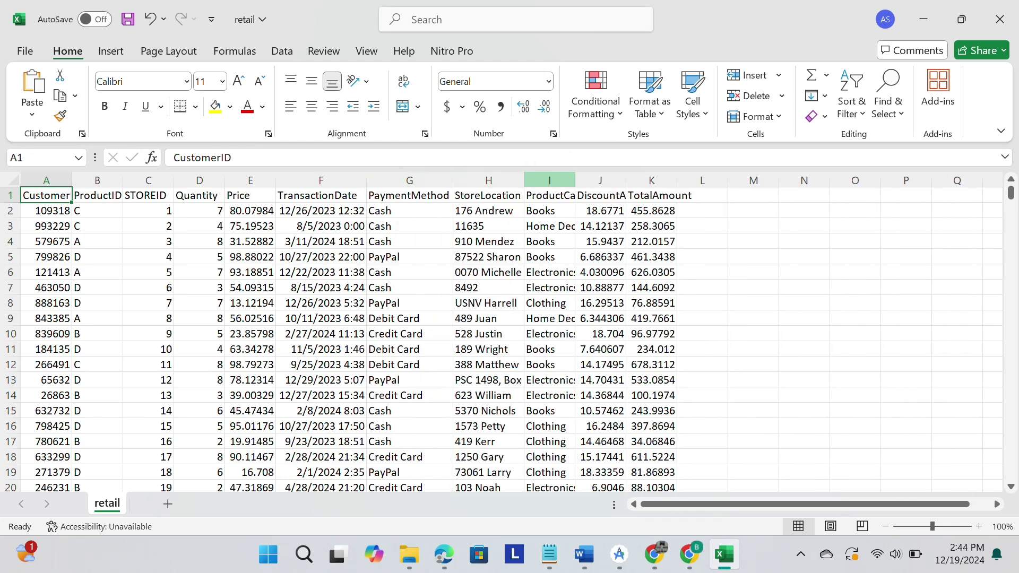
double_click(575, 180)
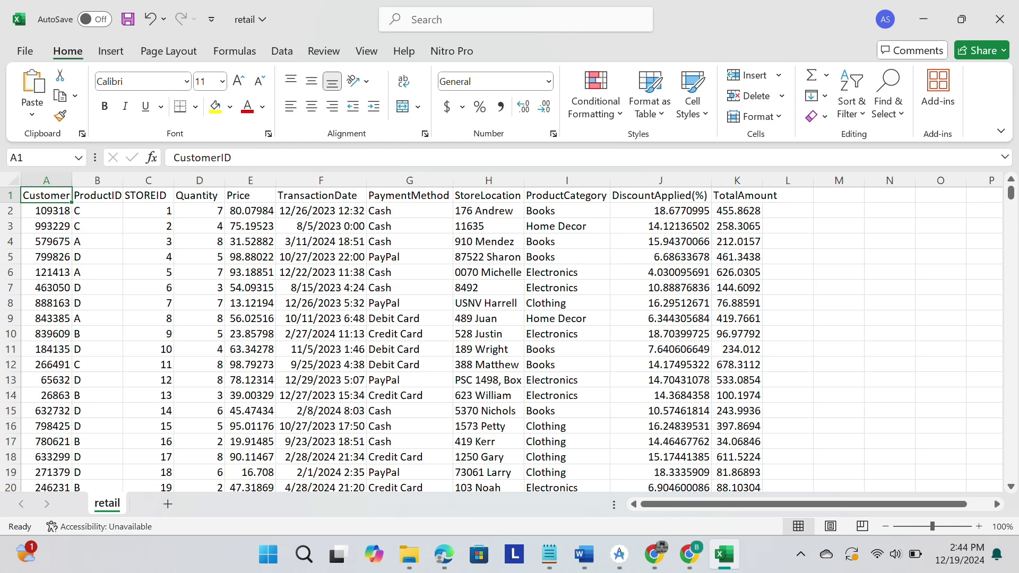
- Insert a new column before CustomerID and give it the heading DWID
click(62, 180)
right_click(62, 181)
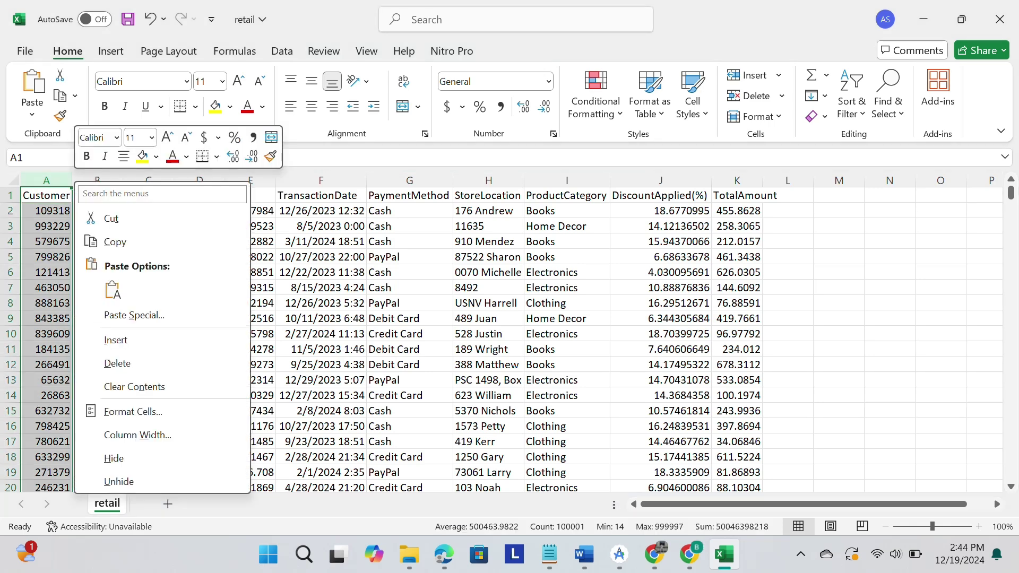
click(115, 340)
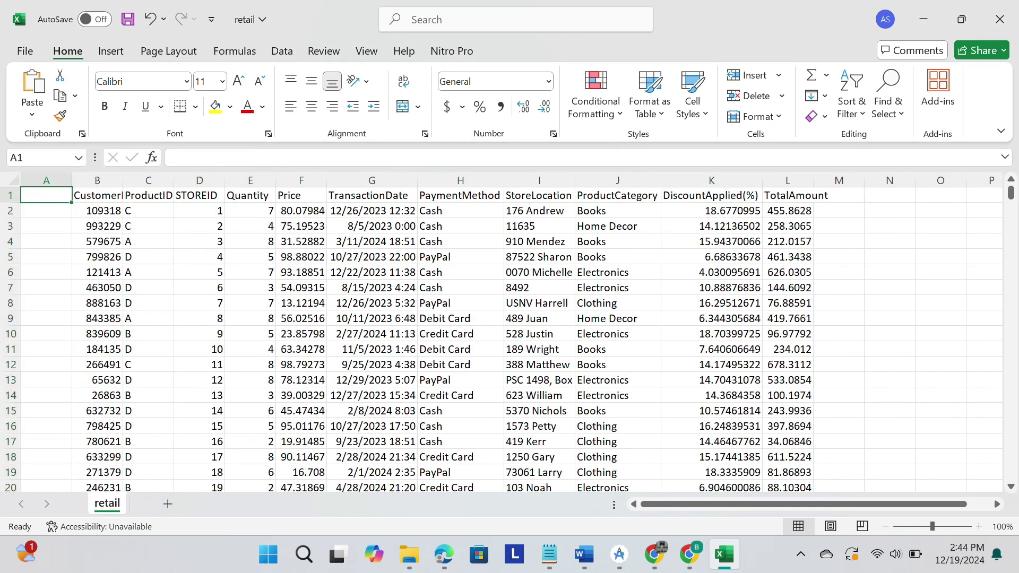
text(DW)
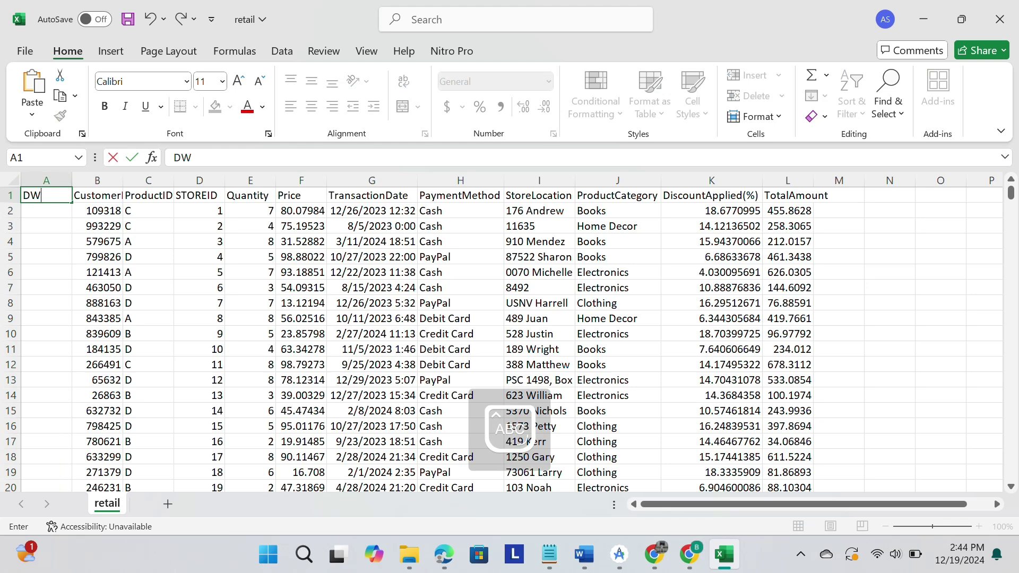
text(ID)
key(Return)
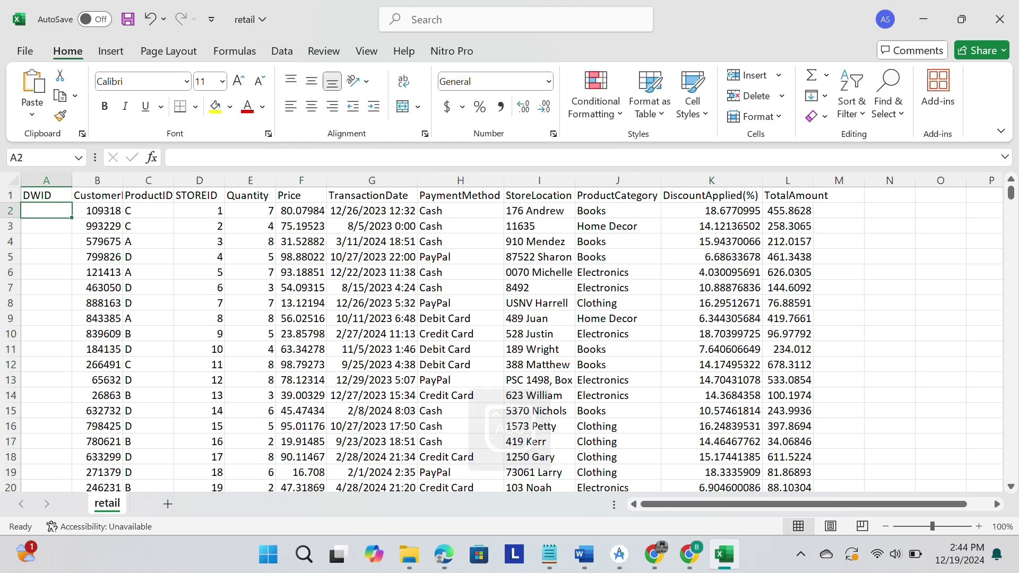
- Enter 1 as the first DWID value in A2 and keep that cell selected
text(1)
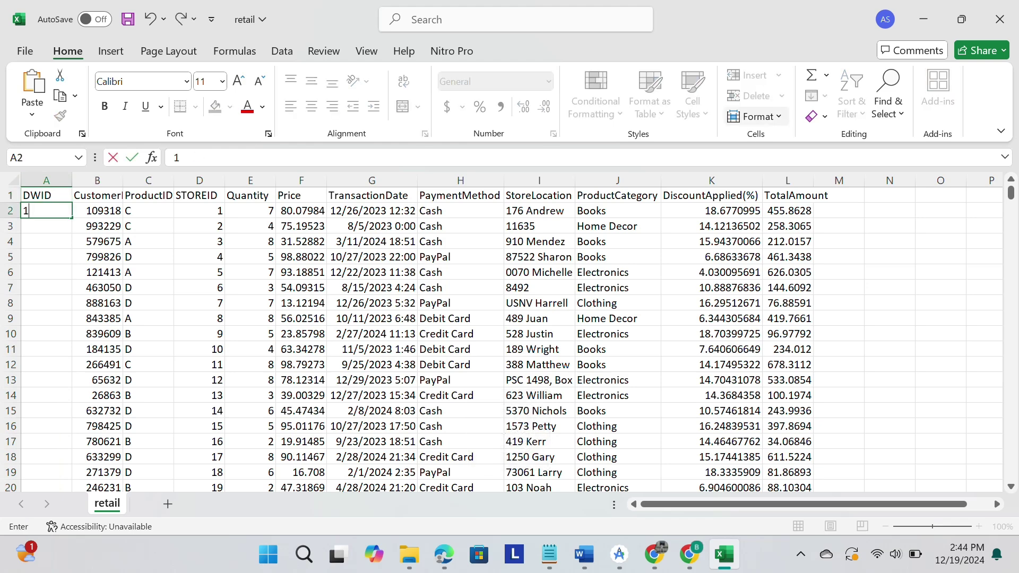
key(Return)
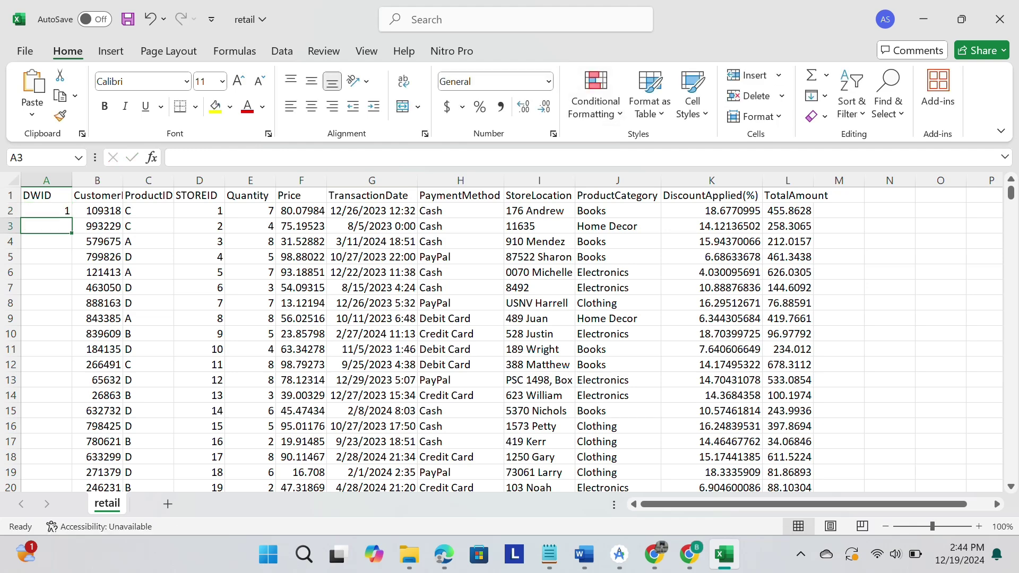
drag(46, 196, 46, 210)
click(46, 211)
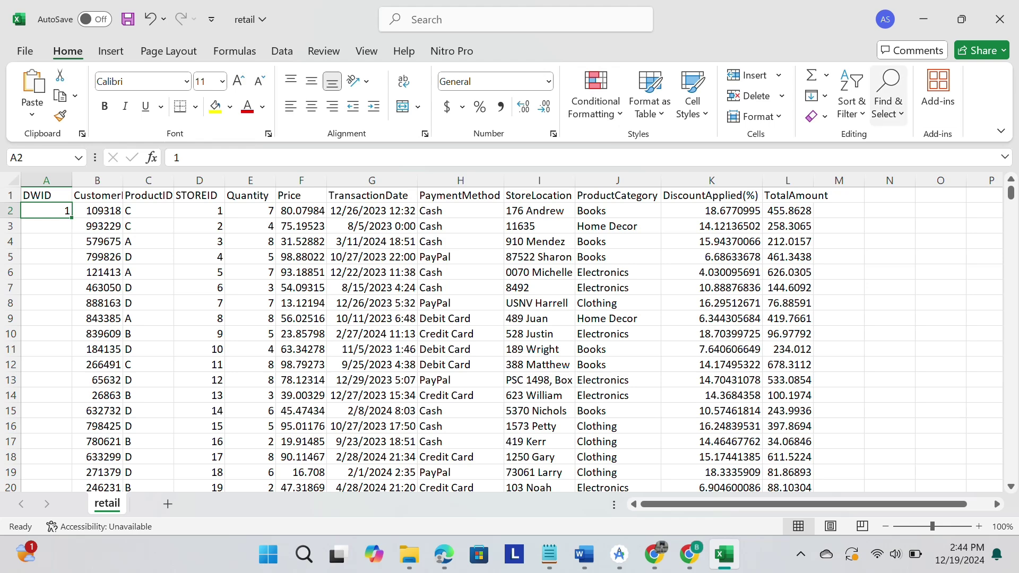
click(816, 96)
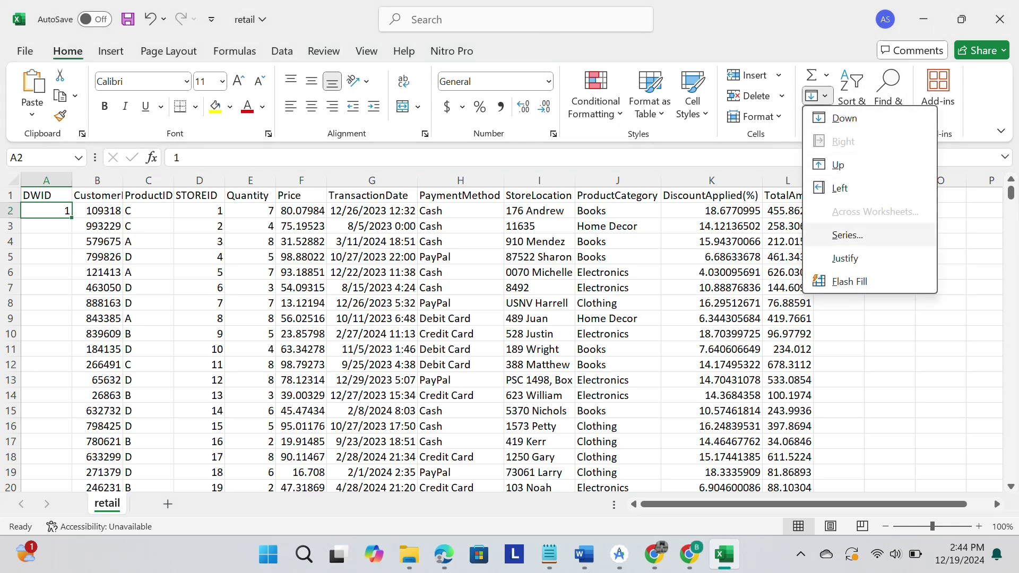
click(848, 234)
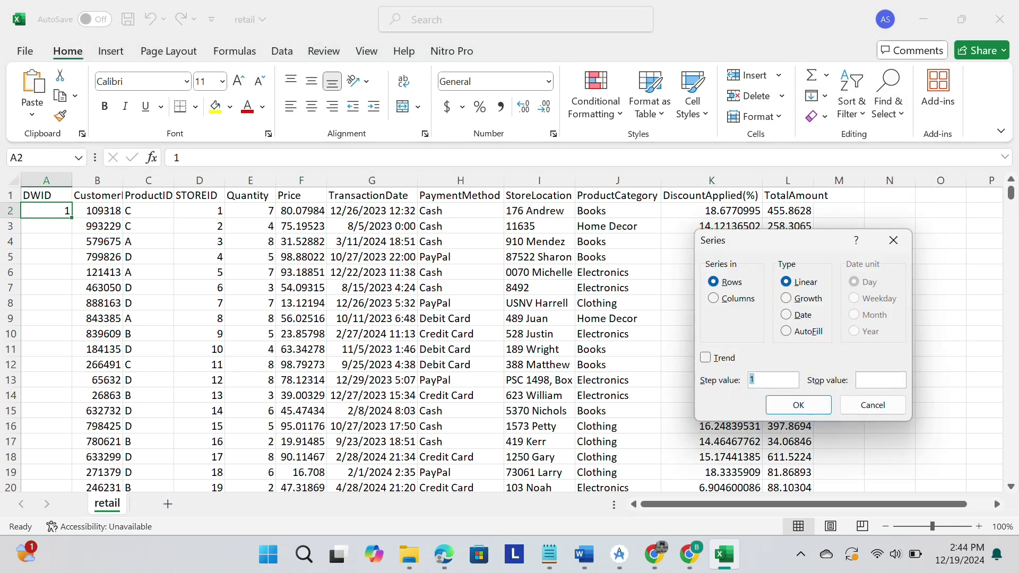
click(715, 298)
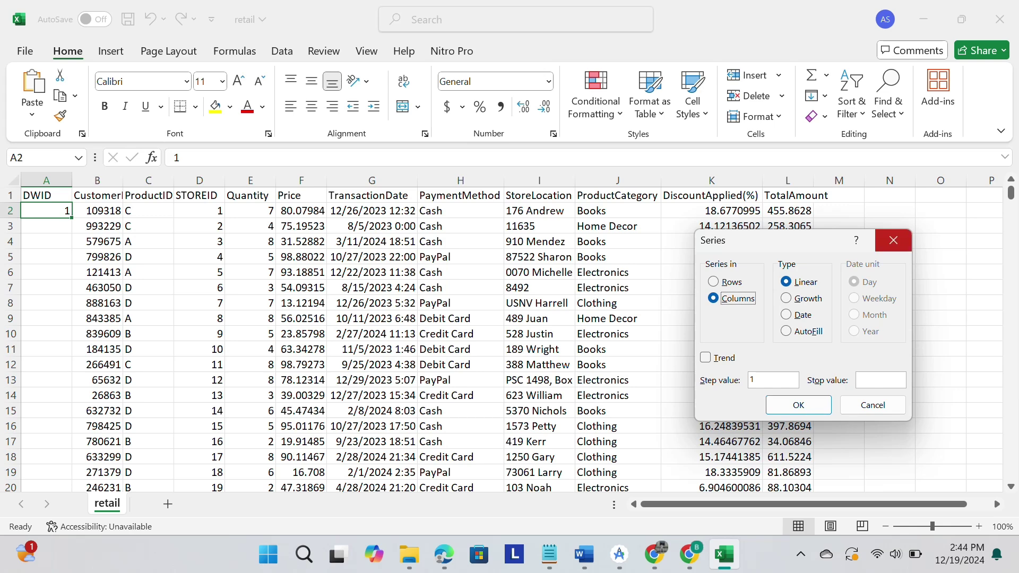
click(893, 241)
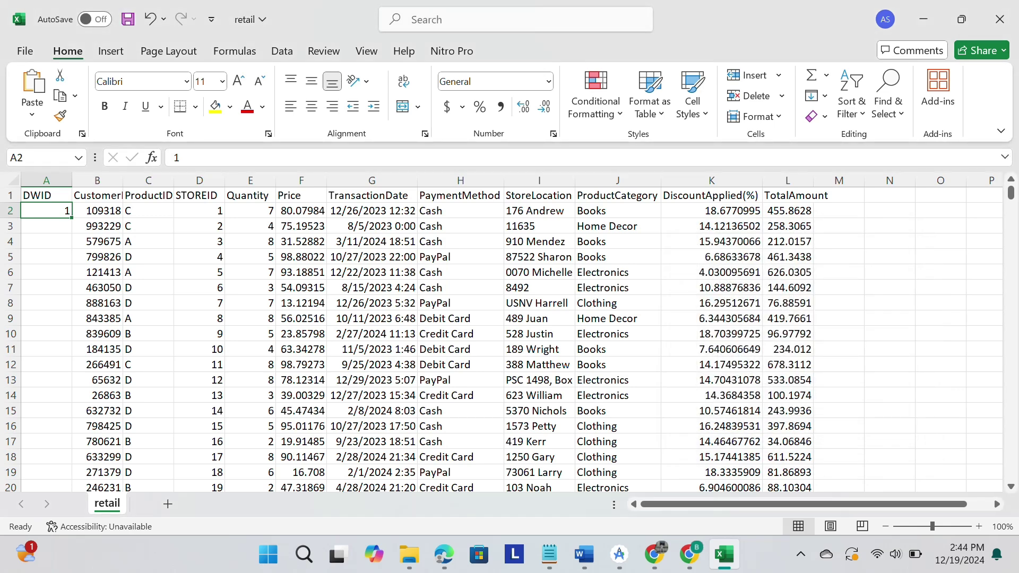
- Fill the DWID column from A2 with a linear series in columns, step value 1 and stop value 100000
mouse_move(1010, 192)
mouse_down()
mouse_move(1011, 472)
mouse_move(1011, 192)
mouse_up()
click(816, 95)
click(847, 234)
key(alt+c)
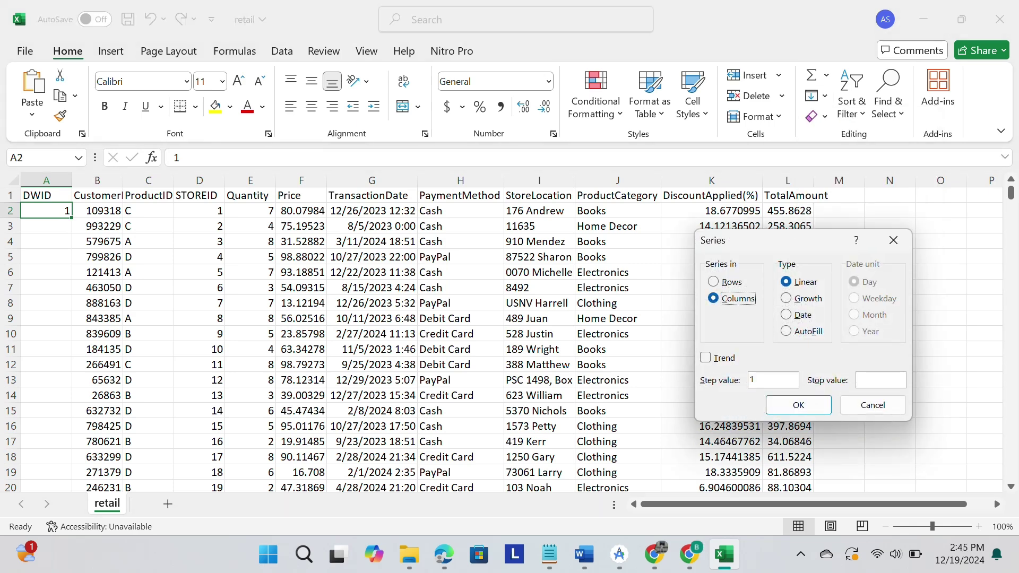
key(alt+o)
text(100000)
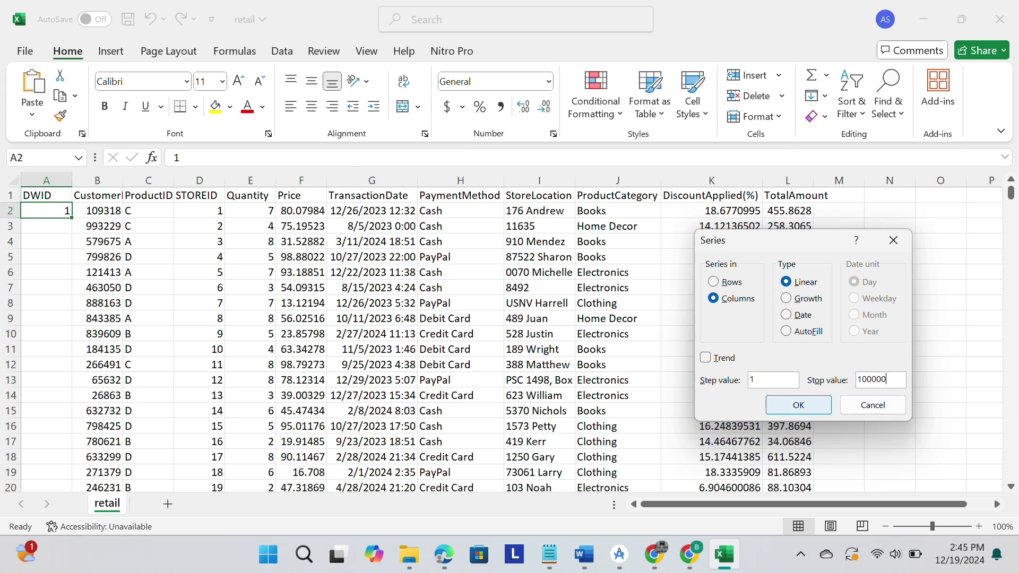
key(Return)
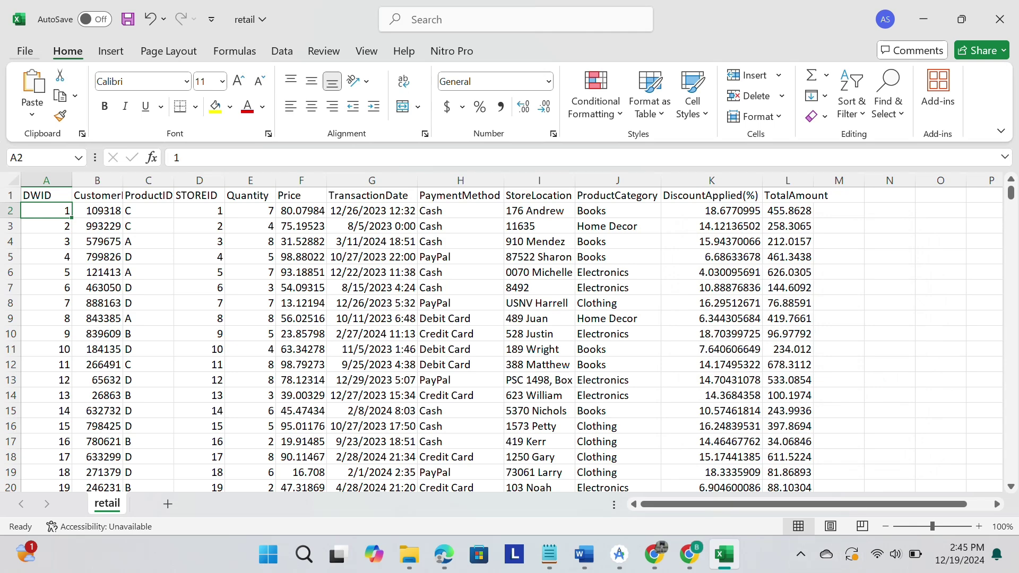
- Create a new blank workbook
click(25, 51)
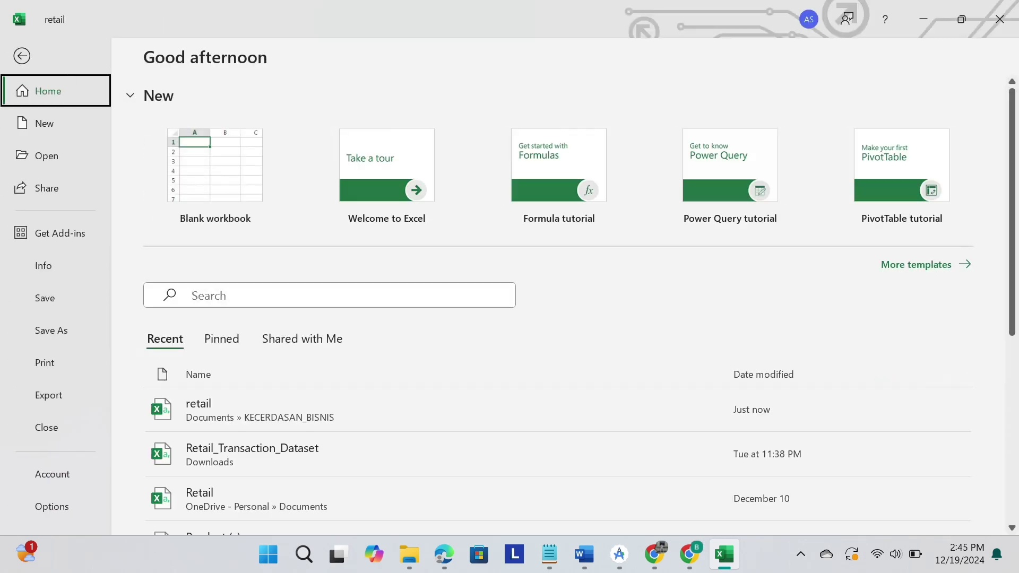
click(214, 176)
key(Return)
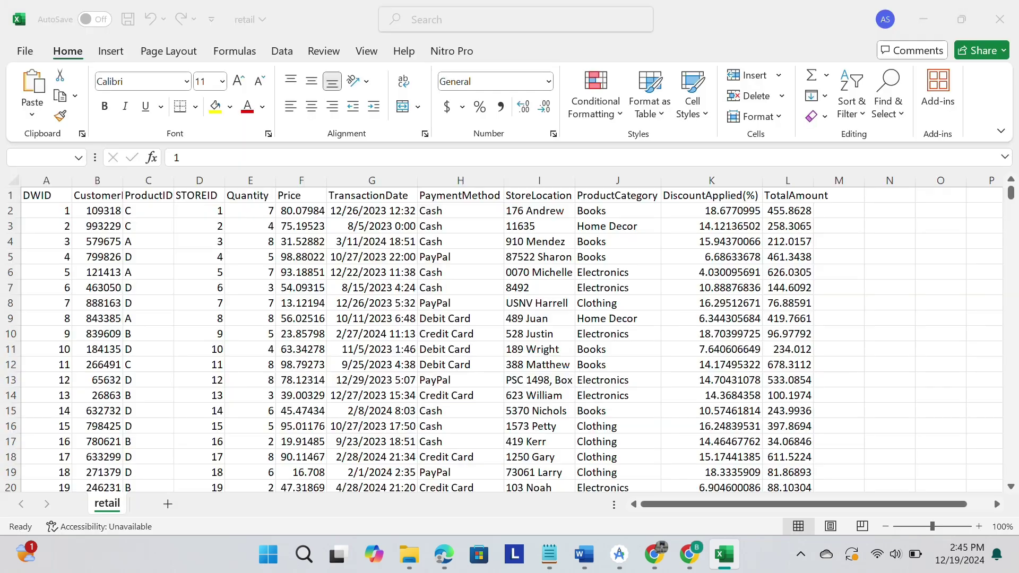
- Enter the heading DWID in A1 and the value 1 in A2 of the new workbook
key(BackSpace)
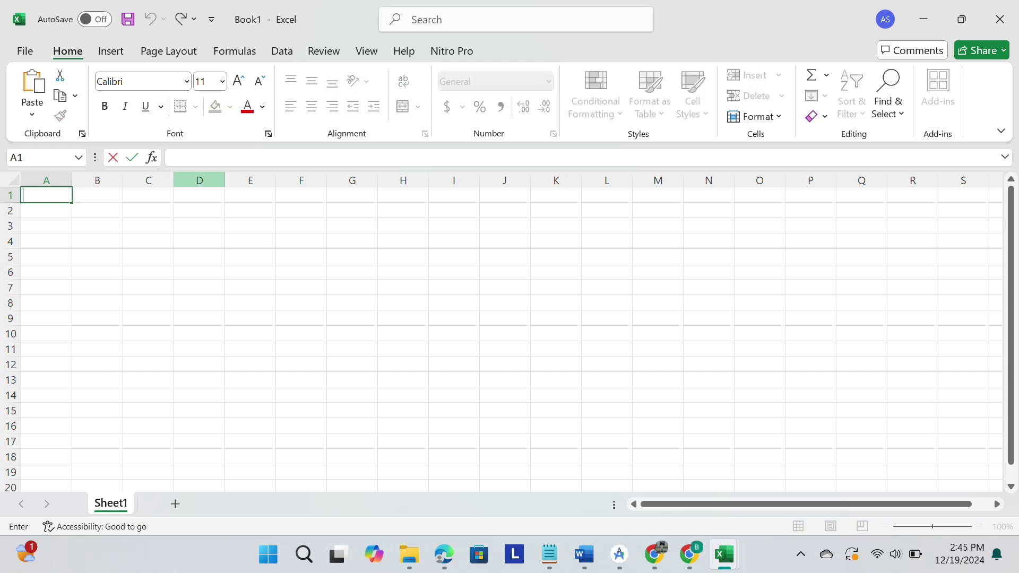
text(DWID)
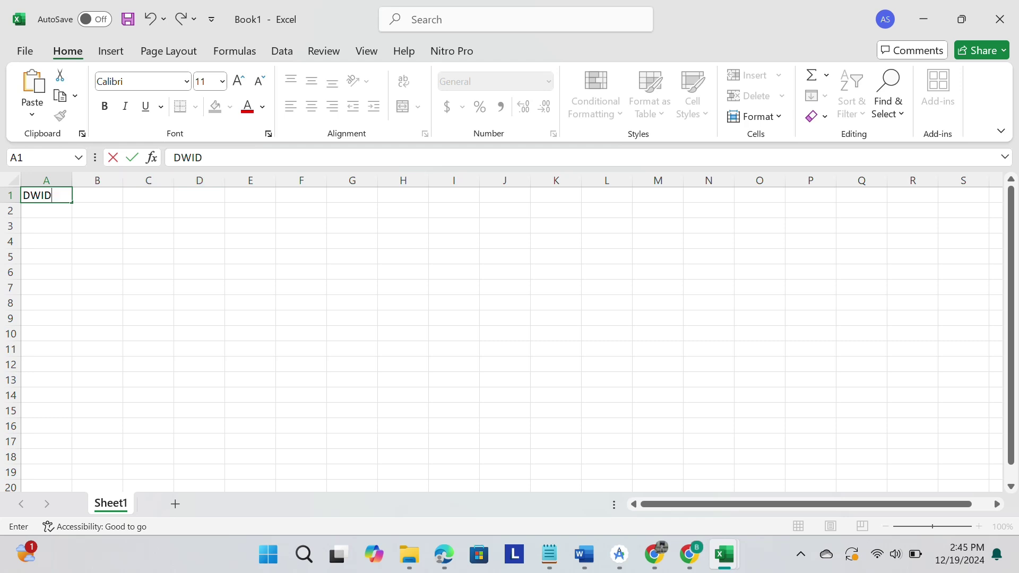
key(Return)
text(1)
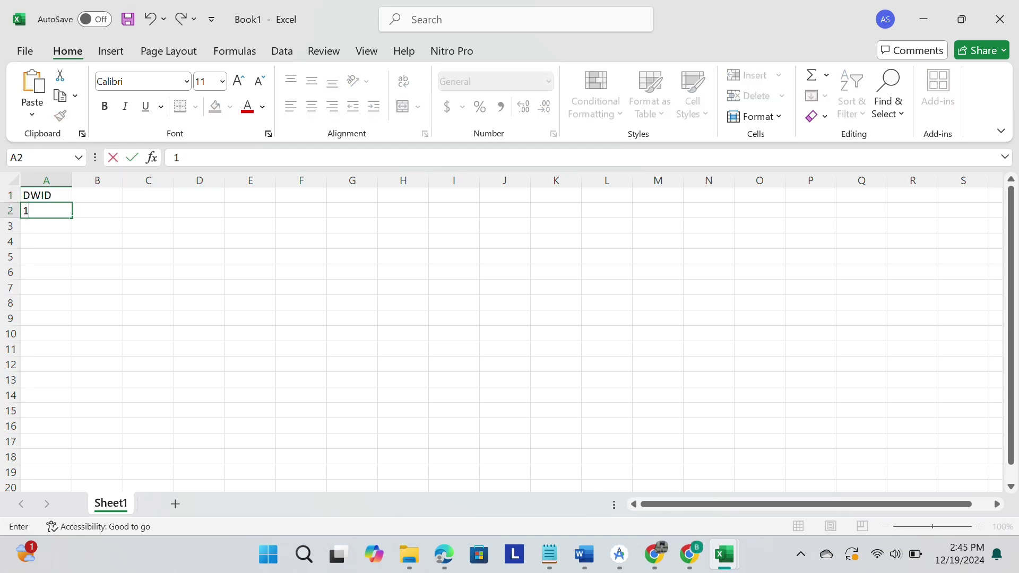
key(Return)
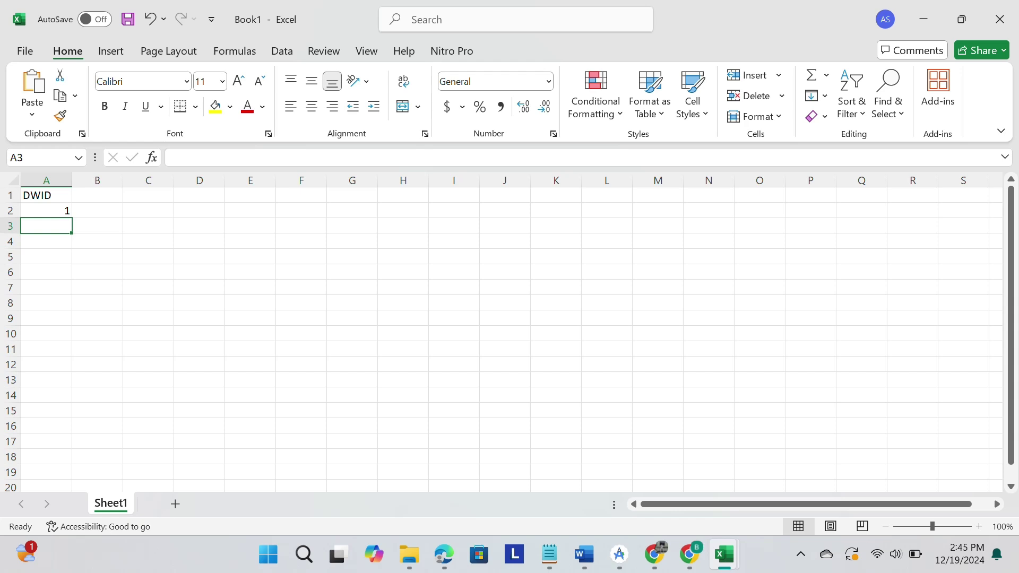
- Fill the new workbook's DWID column from A2 with a linear series in columns, step value 1 and stop value 100000
click(46, 211)
click(817, 96)
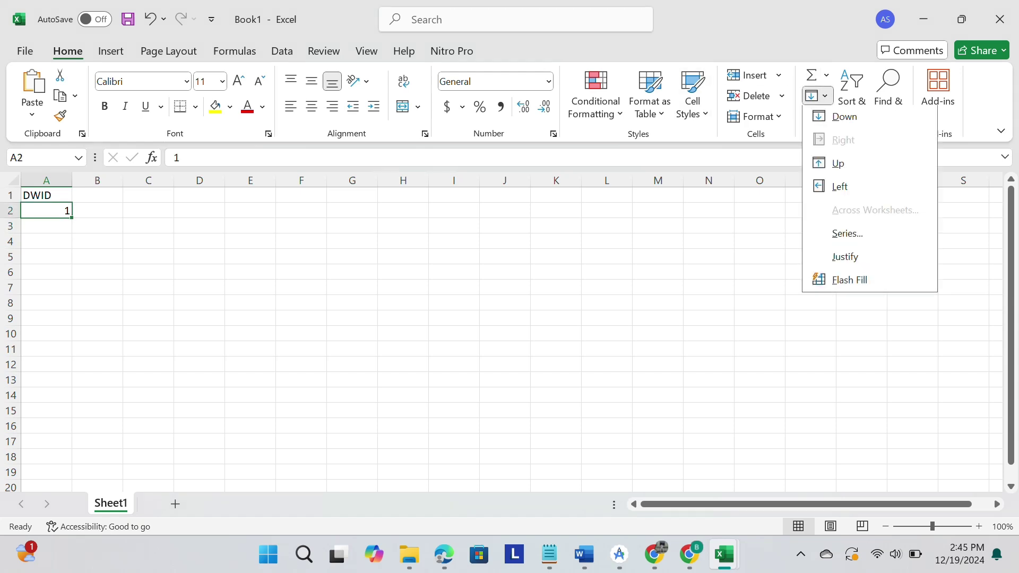
key(Up)
key(Up)
key(Up)
key(Return)
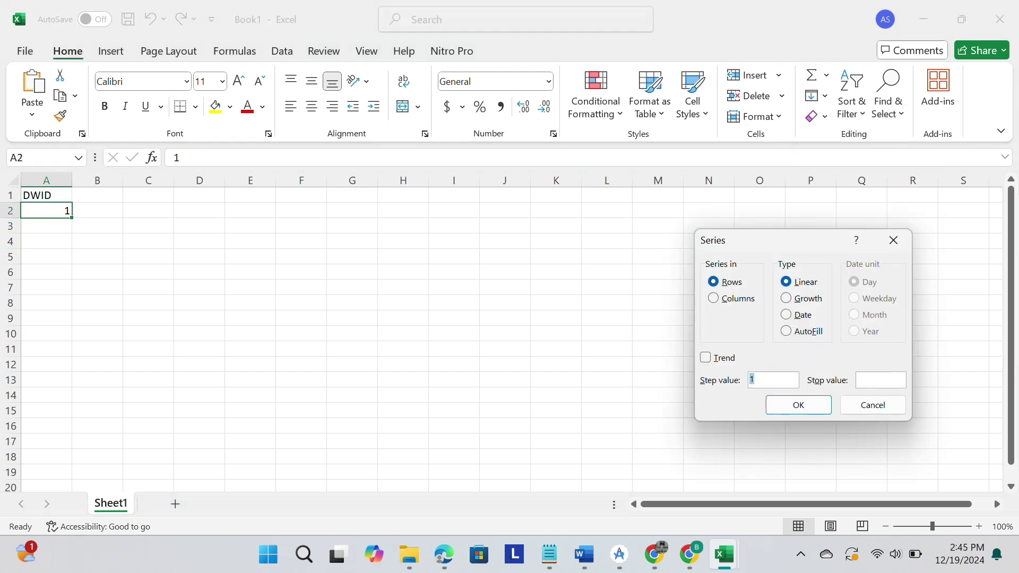
key(alt+c)
key(alt+o)
text(100000)
click(799, 404)
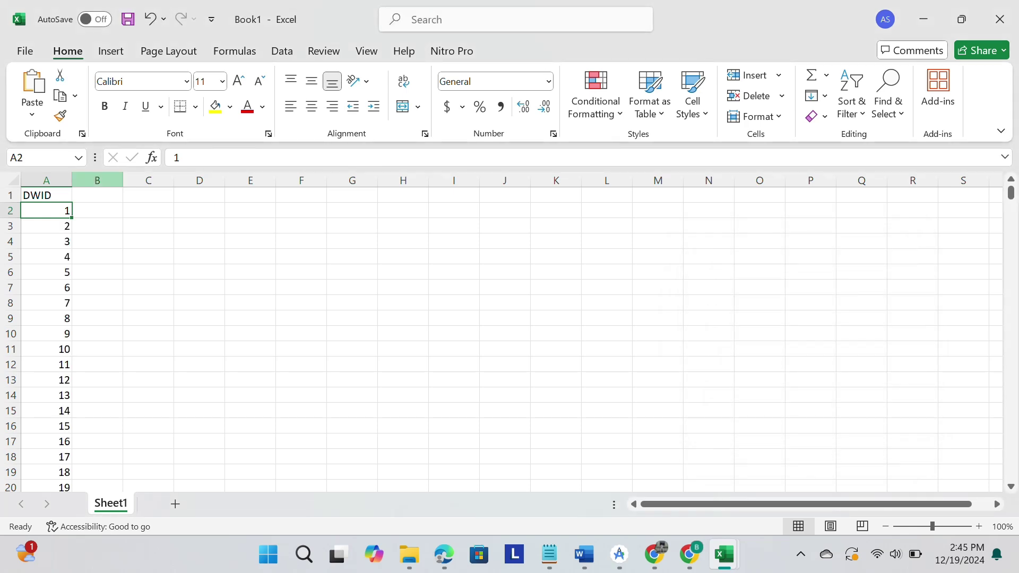
- Select B1 in the new workbook and arrange it side by side with the retail workbook
click(97, 195)
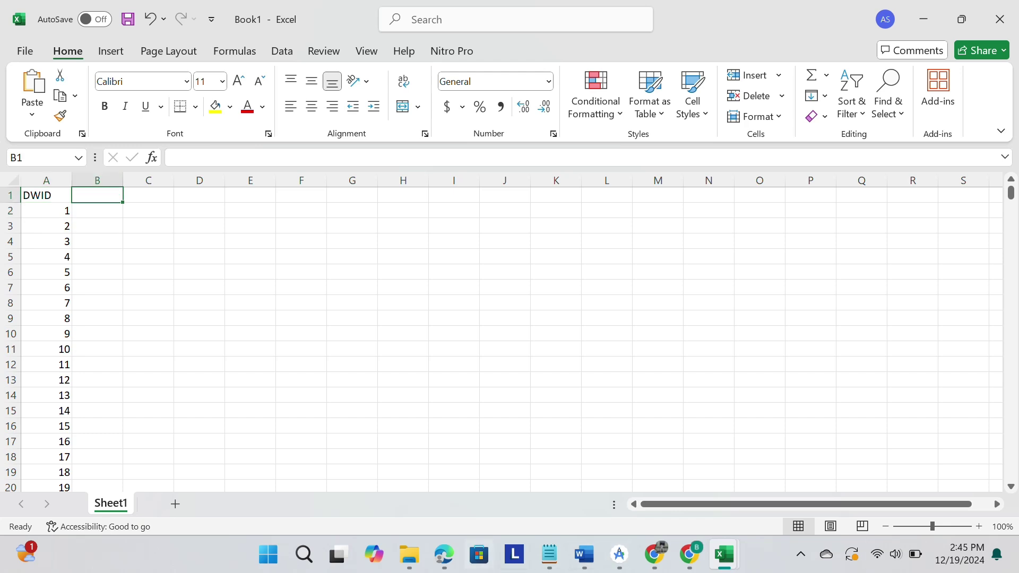
key(super+Right)
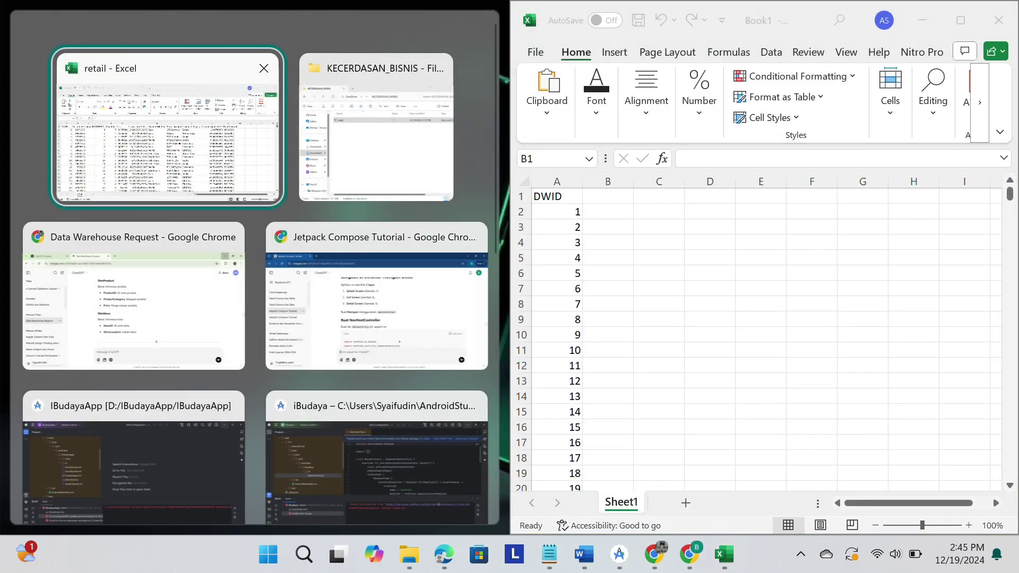
key(Return)
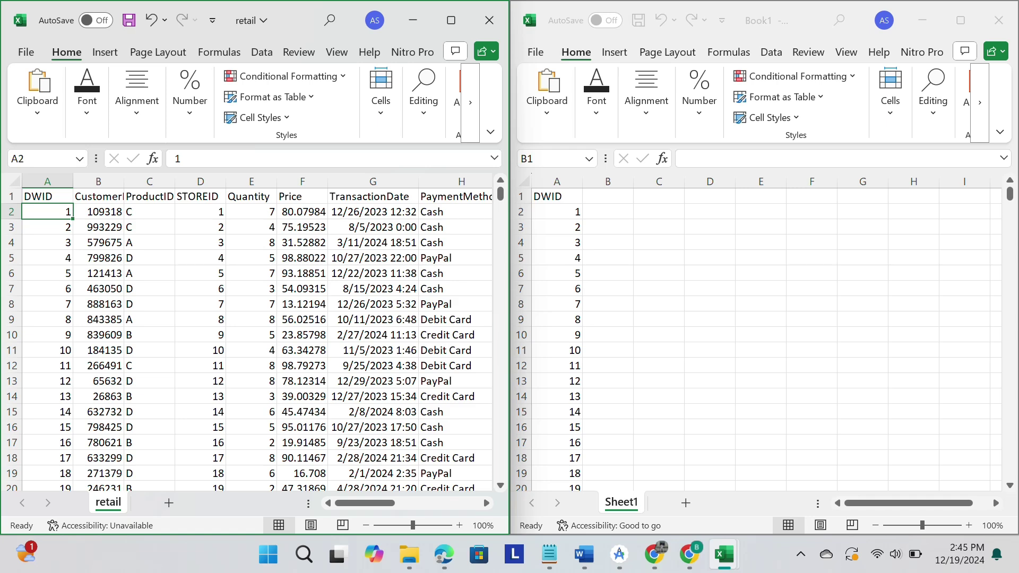
- Enter the heading C-ID in B1 of the new workbook
key(alt+Tab)
key(F2)
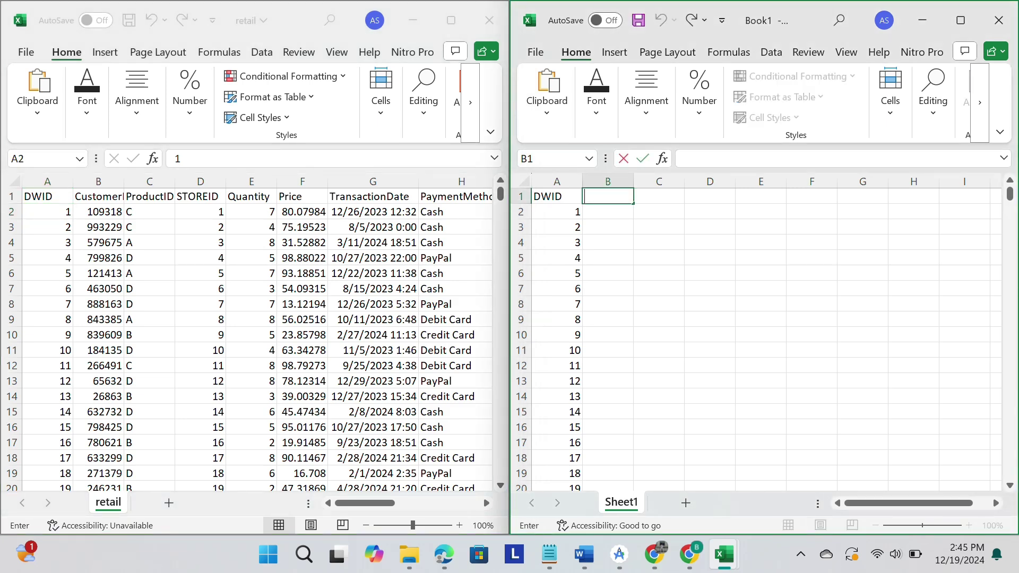
text(C)
key(Caps_Lock)
text(us)
key(BackSpace)
key(BackSpace)
text(-)
key(Caps_Lock)
text(ID)
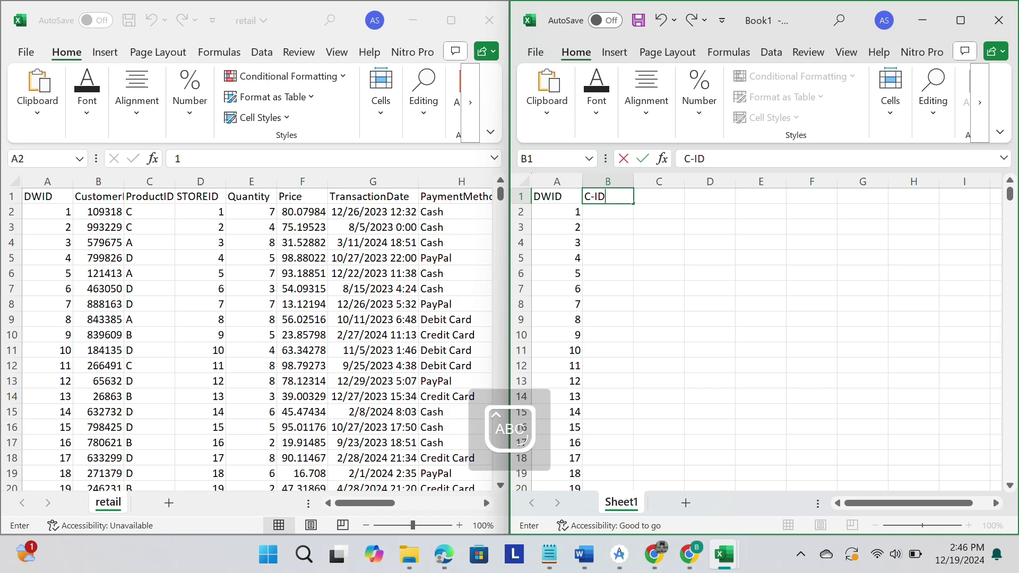
key(Return)
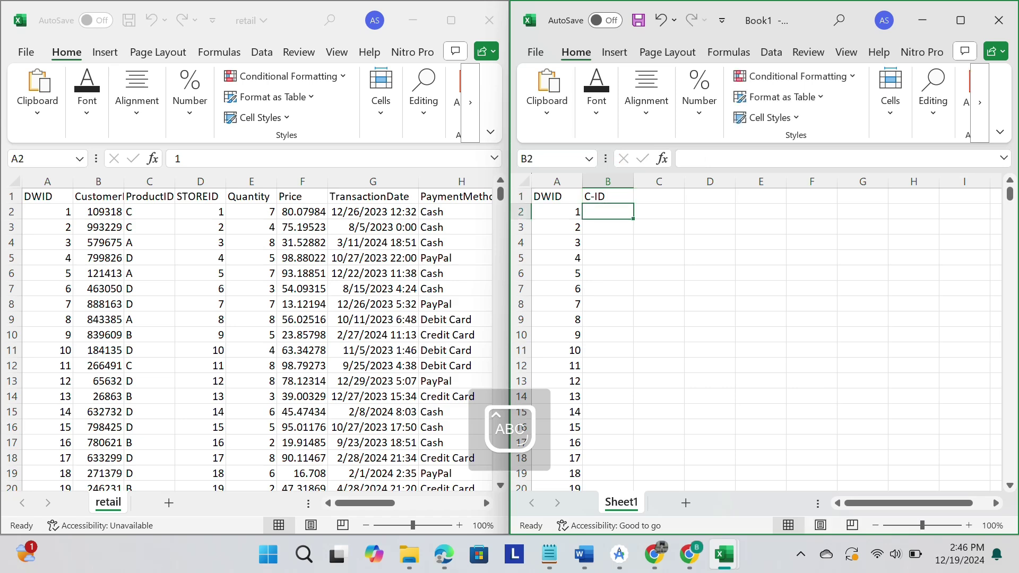
- Widen the CustomerID column in the retail workbook so its full heading fits
key(alt+Tab)
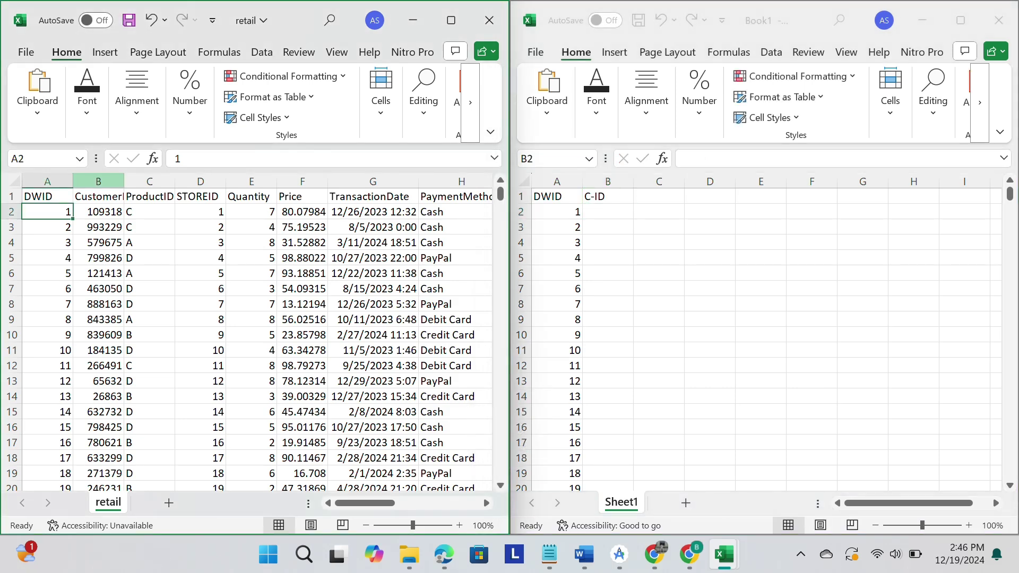
click(98, 196)
click(98, 181)
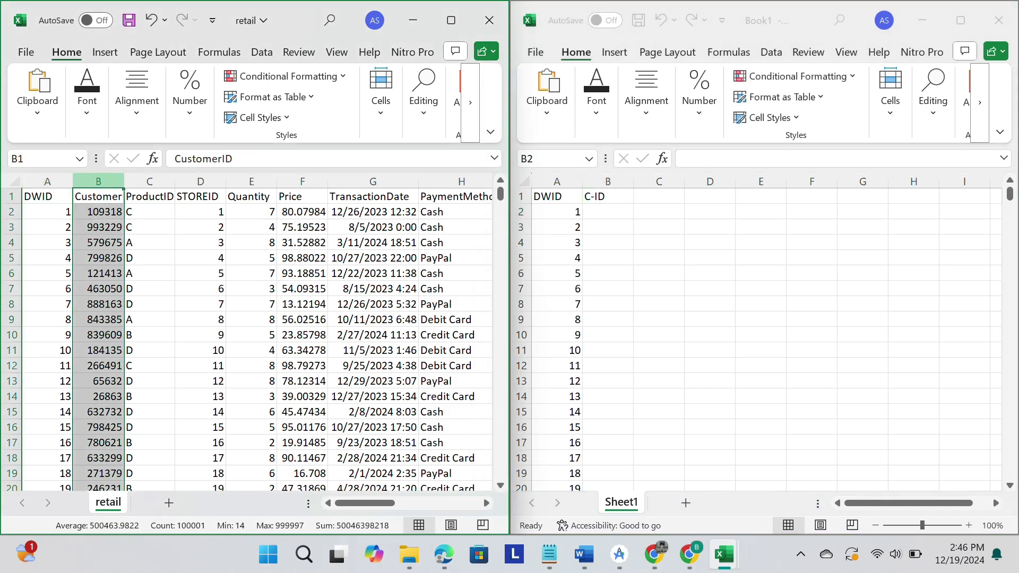
double_click(124, 181)
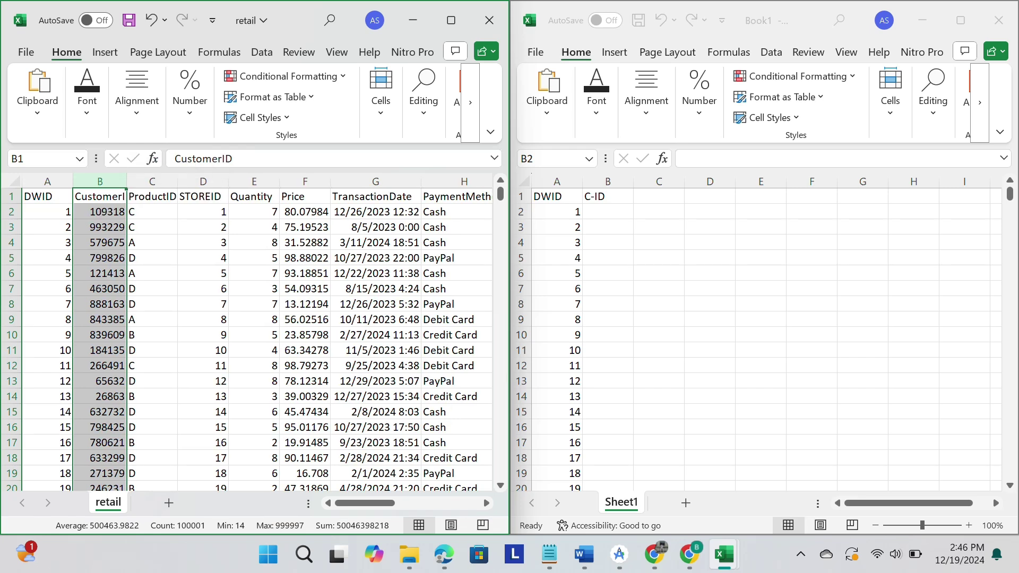
drag(127, 182, 136, 181)
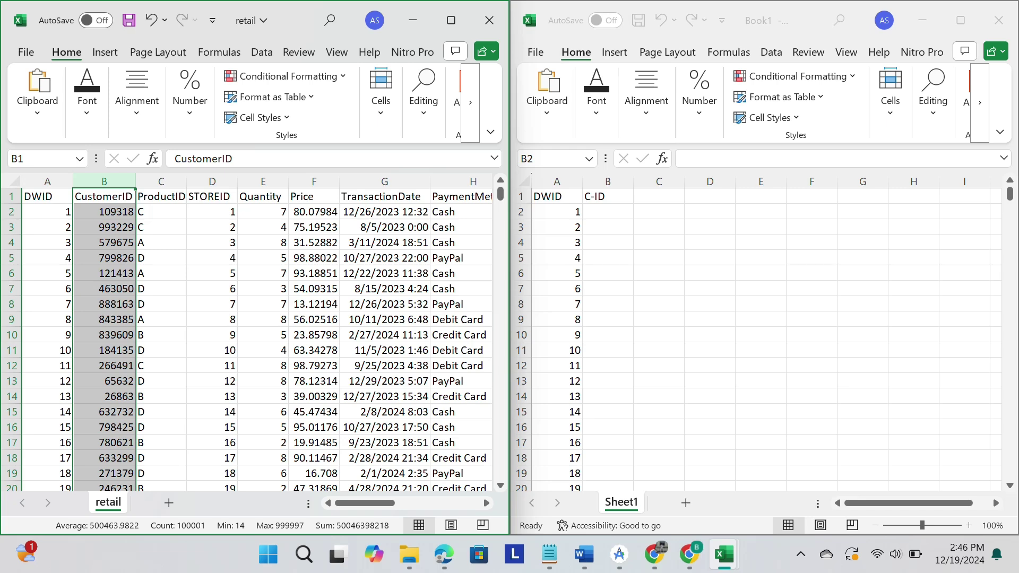
- Start a VLOOKUP formula in B2 of the new workbook with lookup value A2 and table array $A$2:$L$100001 from retail.csv
double_click(608, 212)
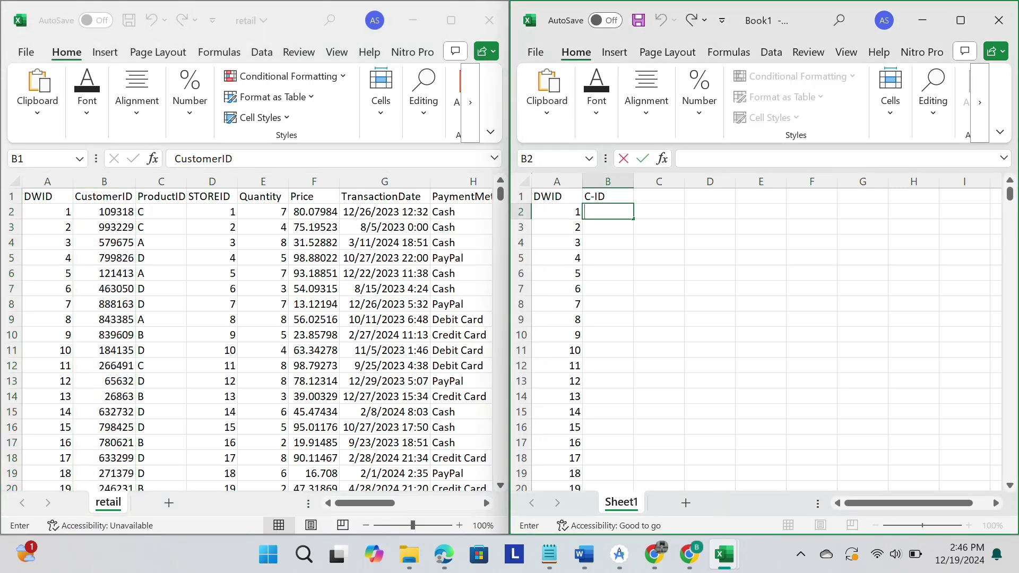
text(=VL)
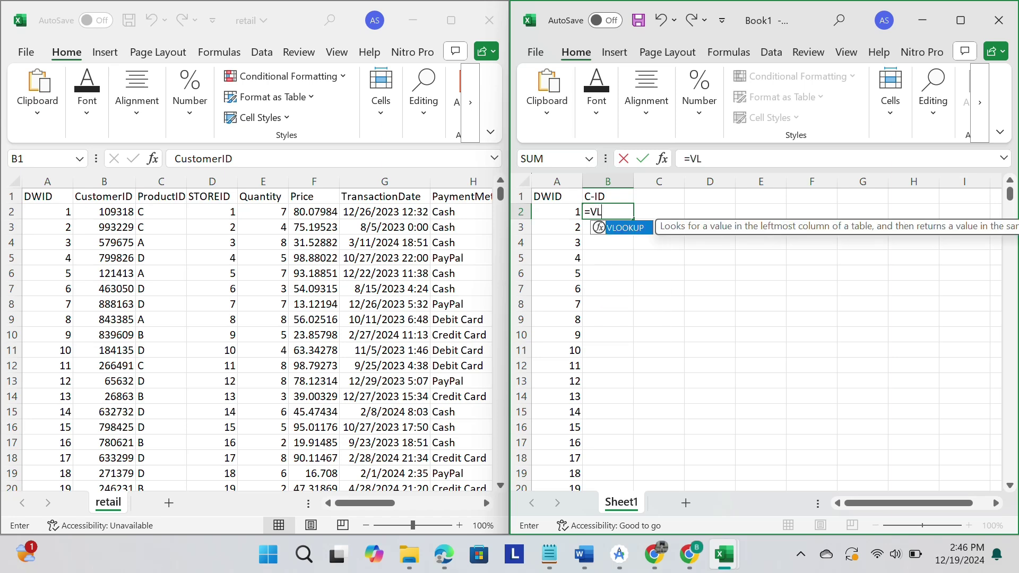
key(Tab)
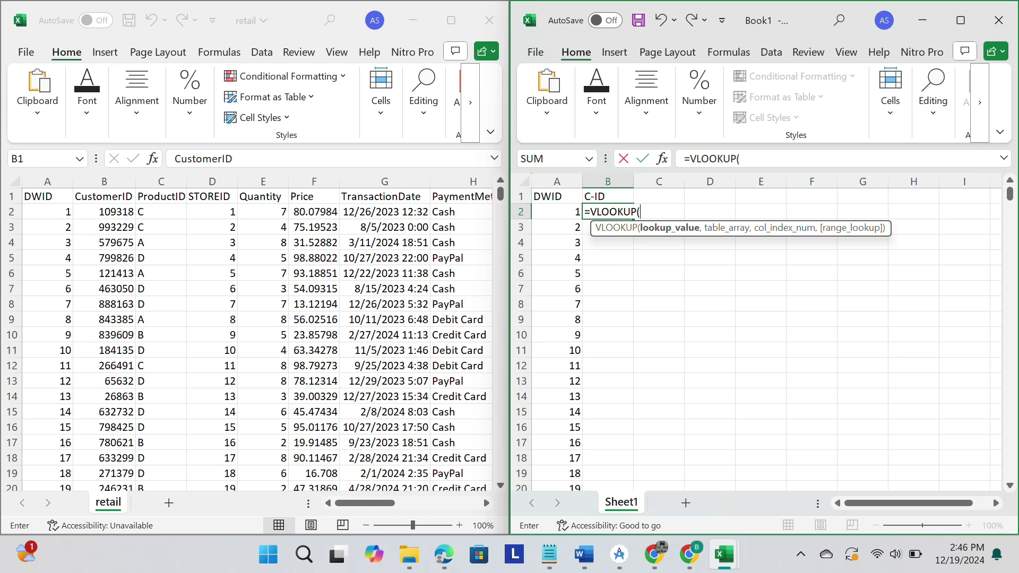
click(558, 212)
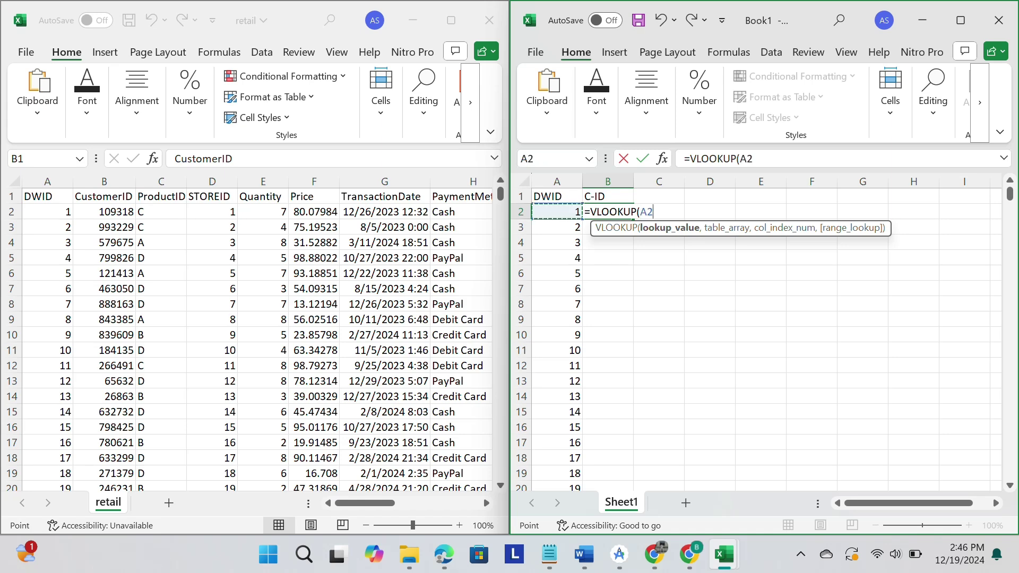
text(,)
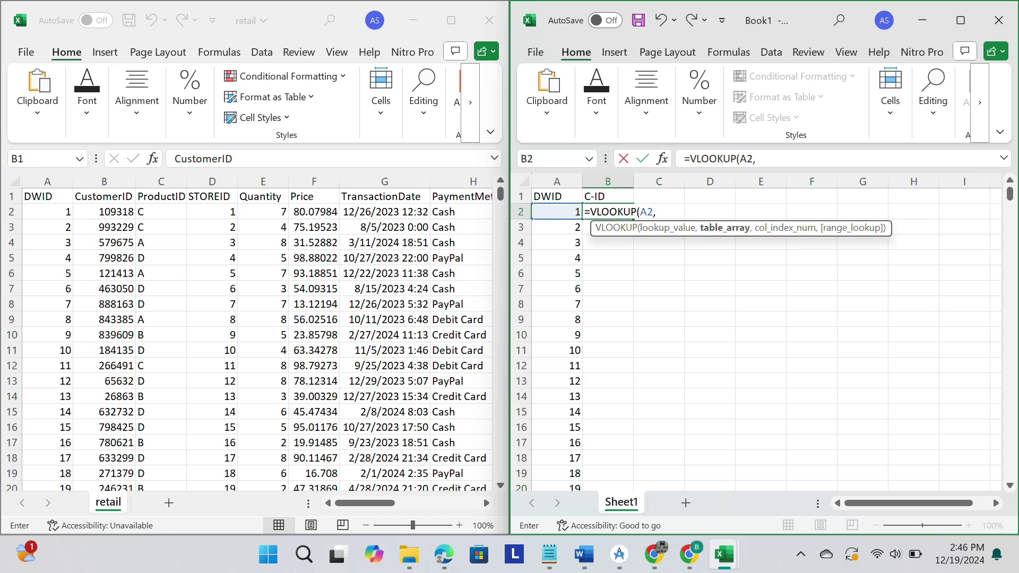
key(alt+Tab)
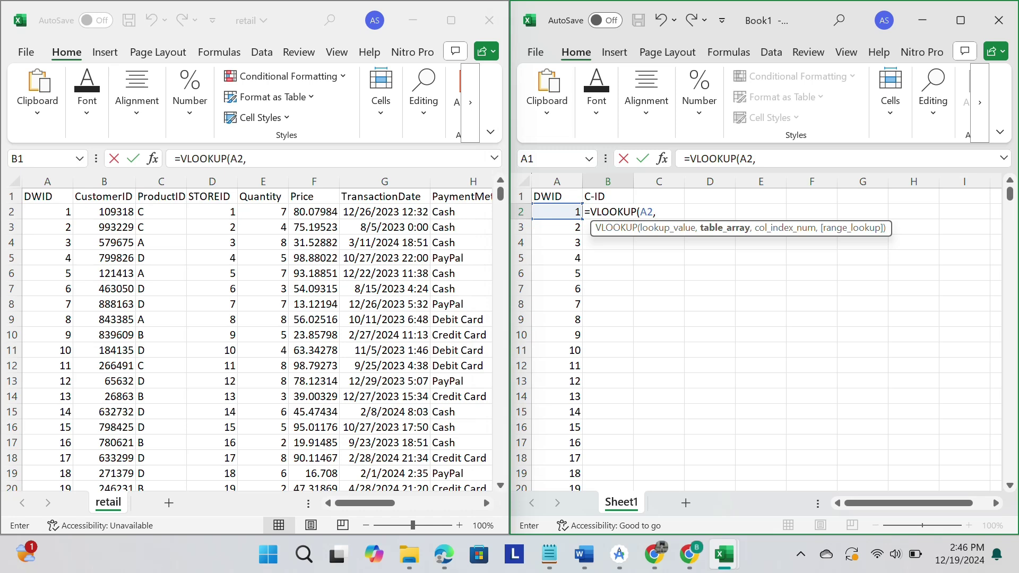
click(47, 211)
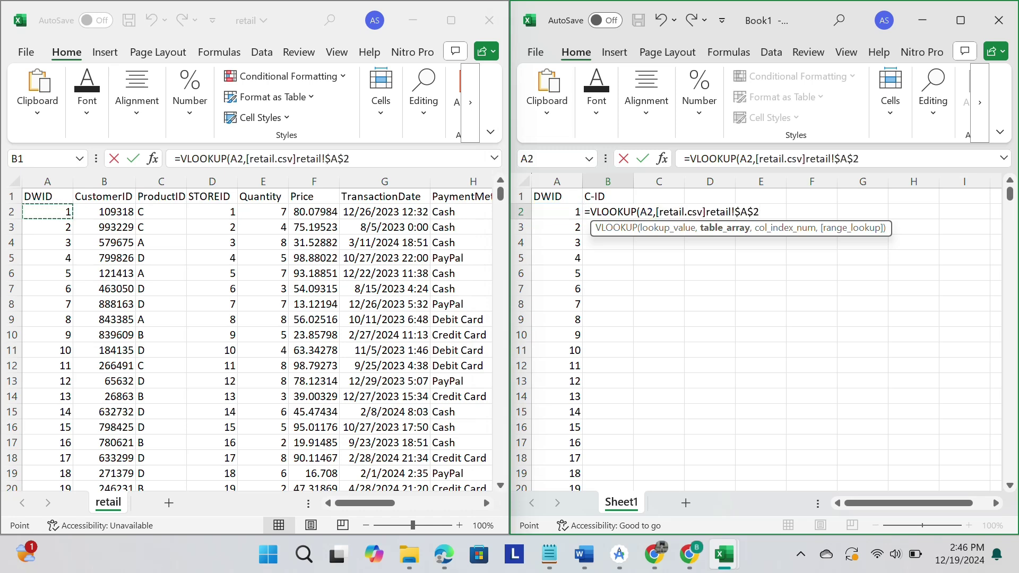
text(:$L$2)
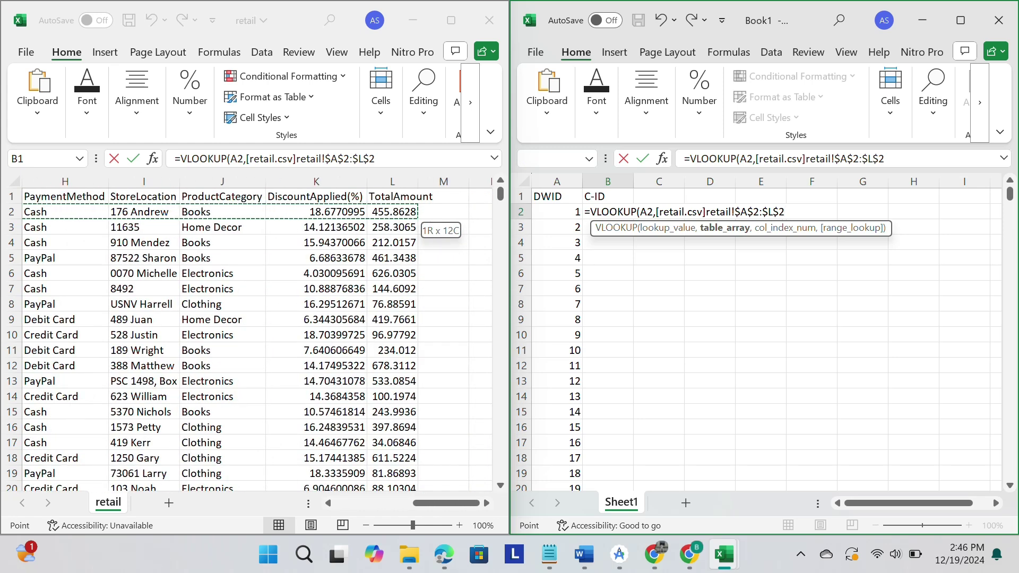
key(ctrl+shift+Down)
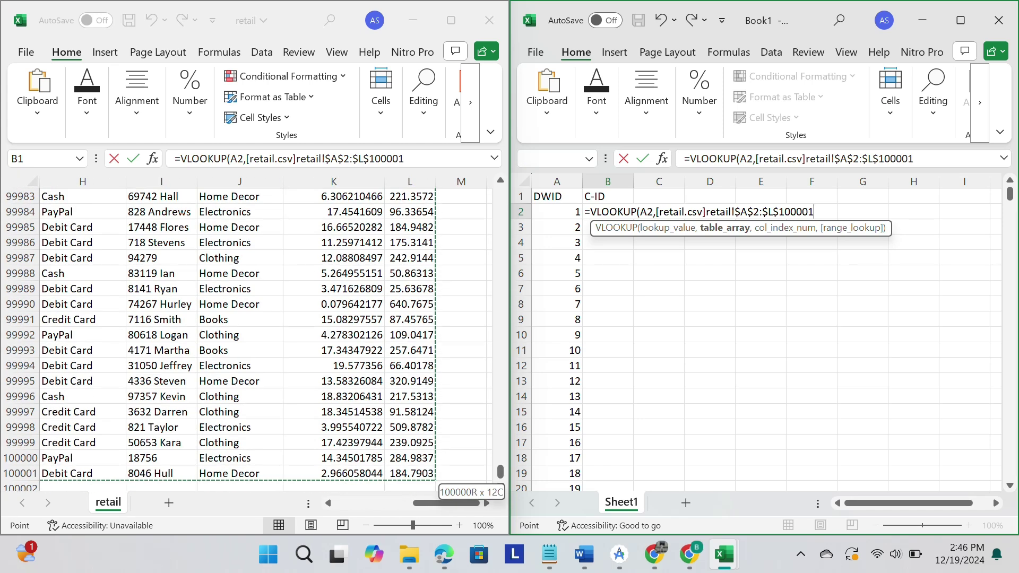
text(,)
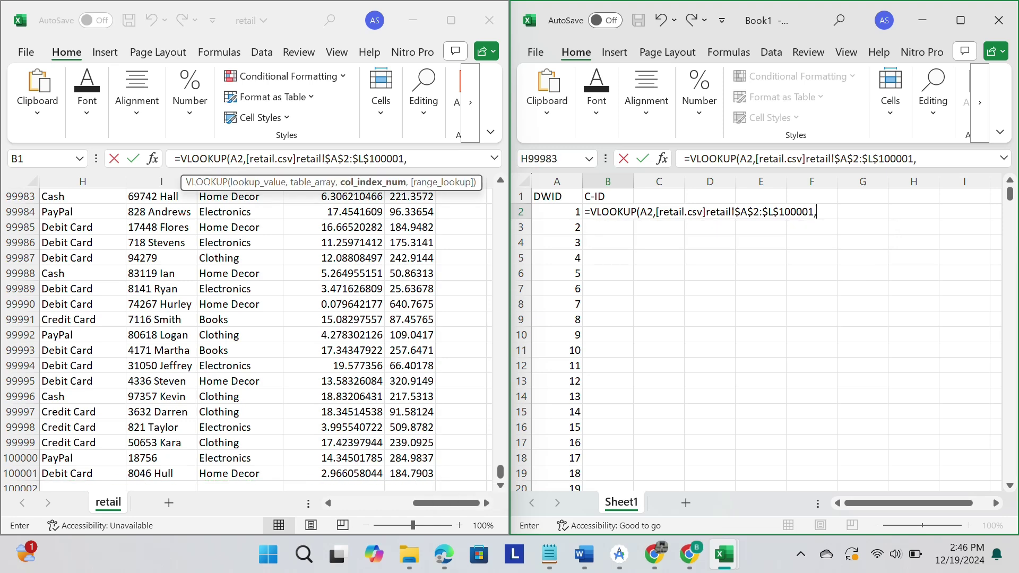
- Complete the VLOOKUP formula in B2 with column index 2 and range lookup TRUE
drag(501, 472, 500, 474)
click(450, 503)
text(2,)
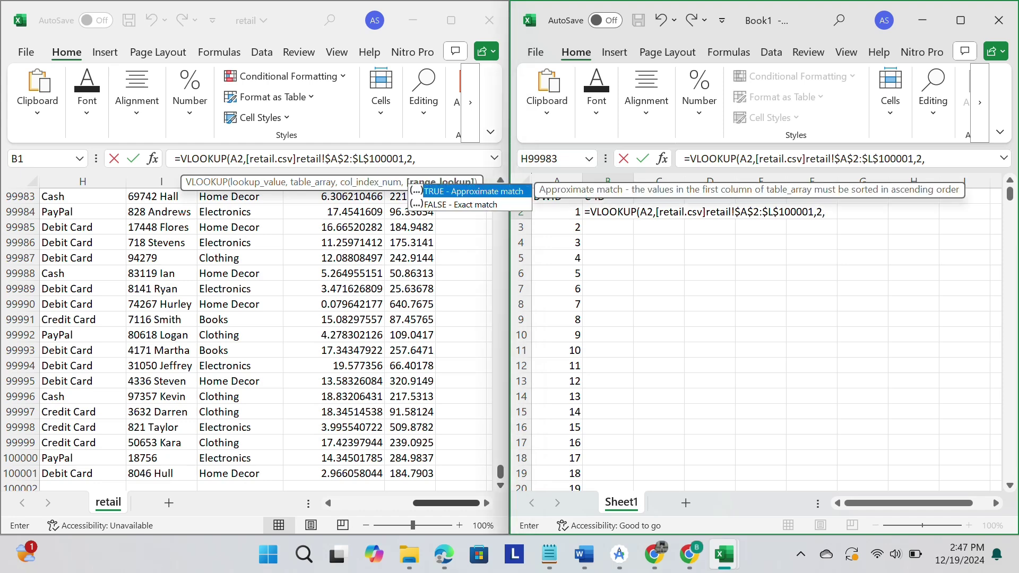
key(Tab)
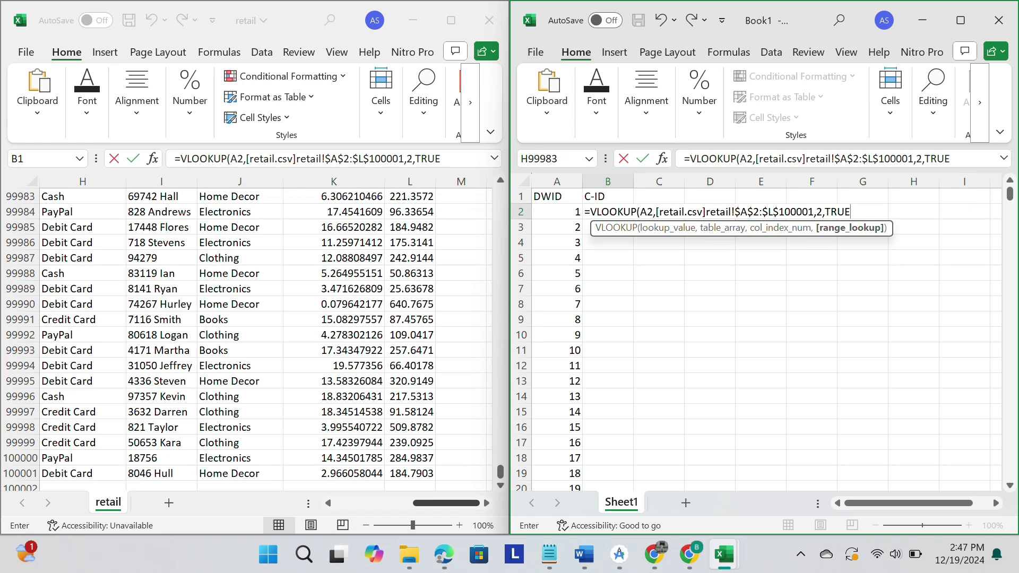
text())
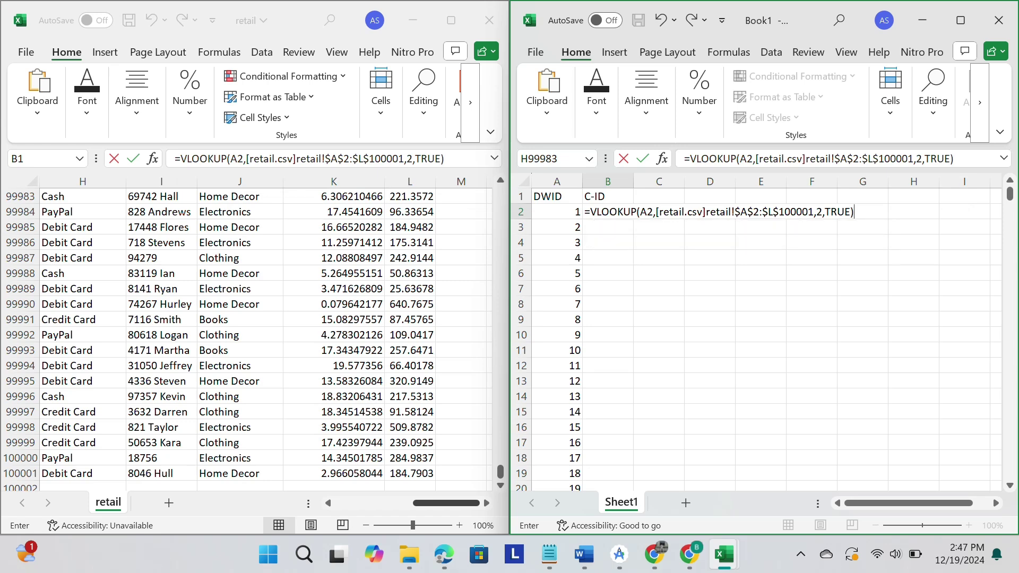
key(Return)
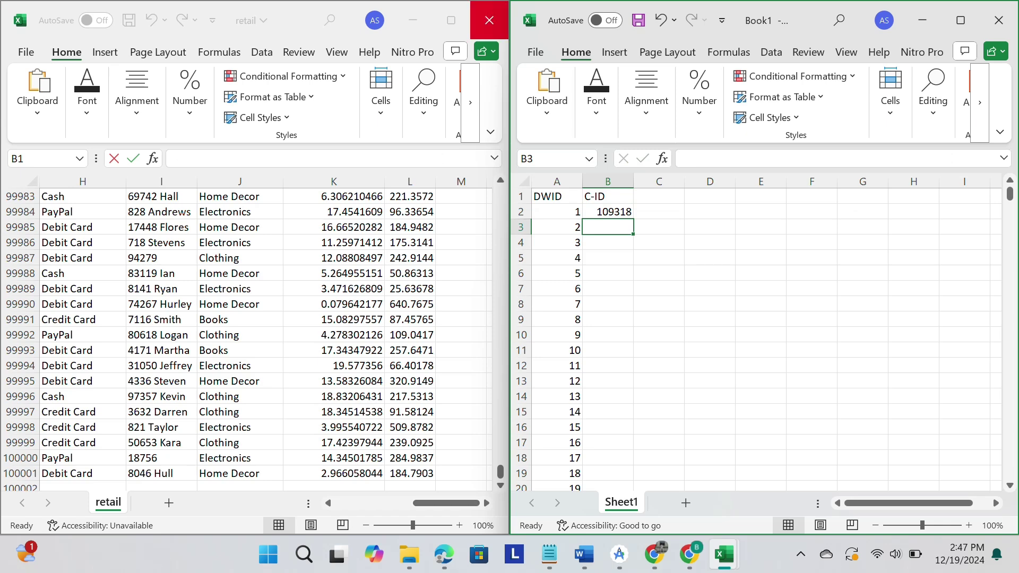
- Enter the heading P-ID in C1 of the new workbook
click(658, 196)
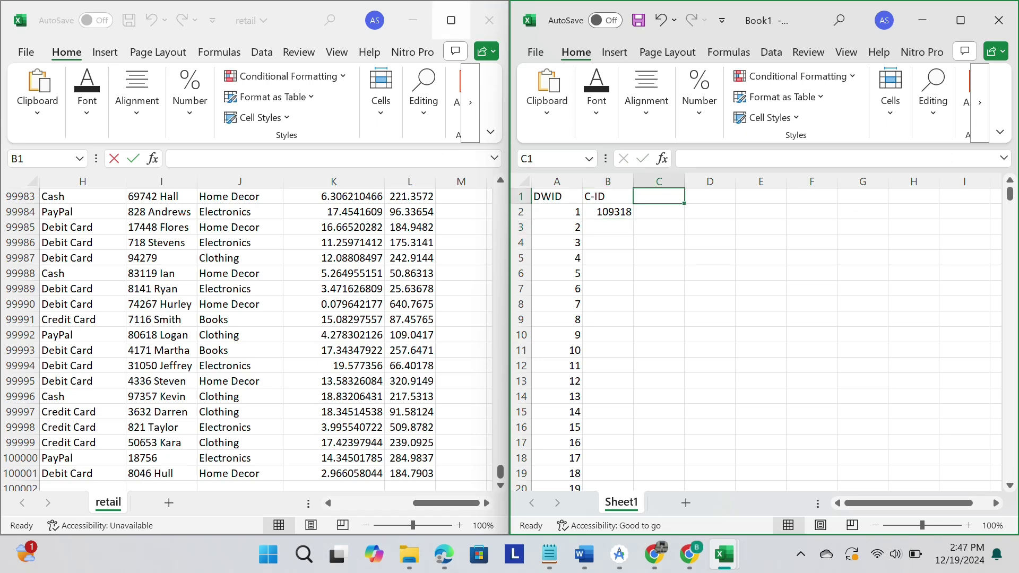
double_click(658, 197)
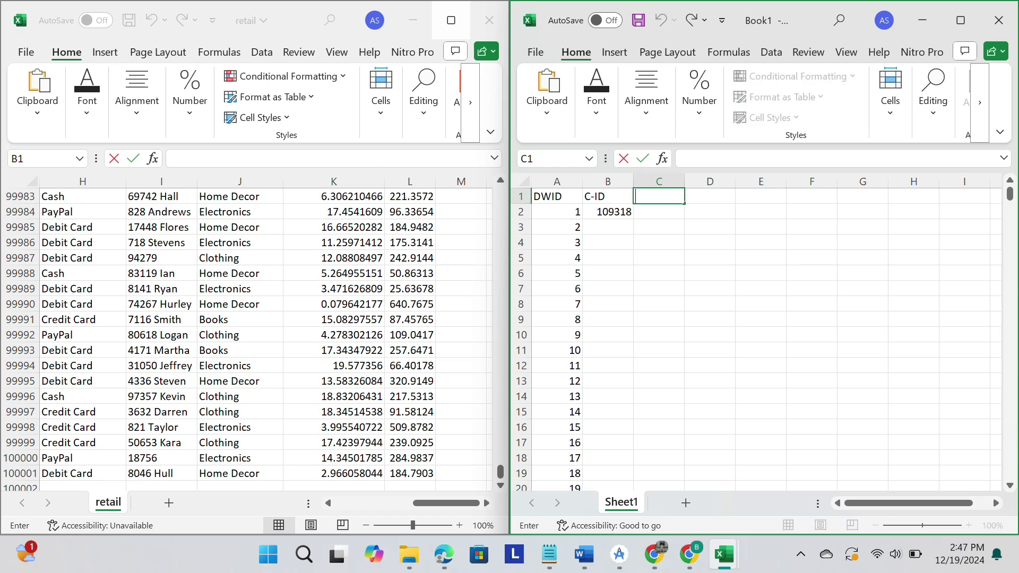
text(P-)
key(Caps_Lock)
text(-)
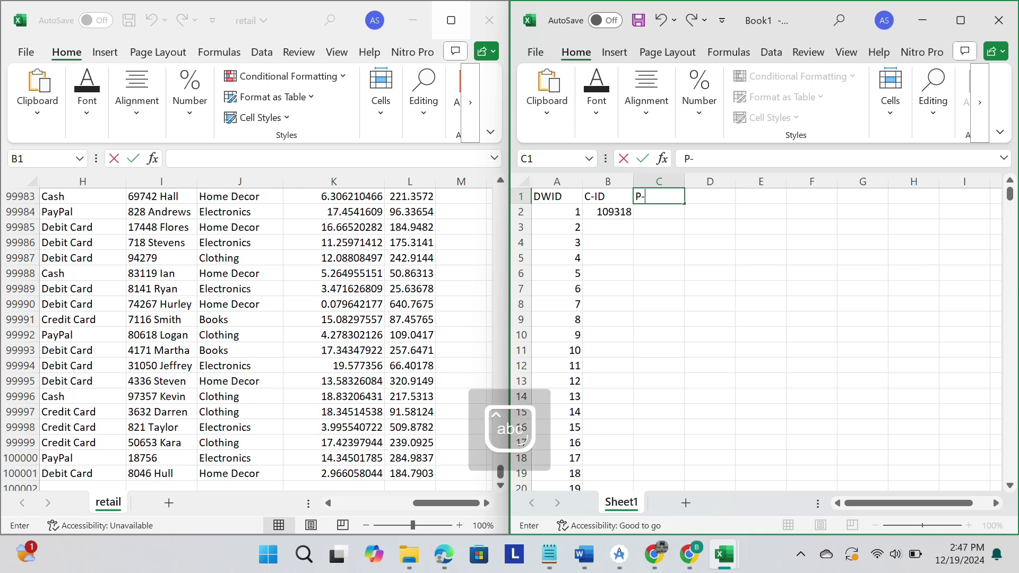
key(Caps_Lock)
text(ID)
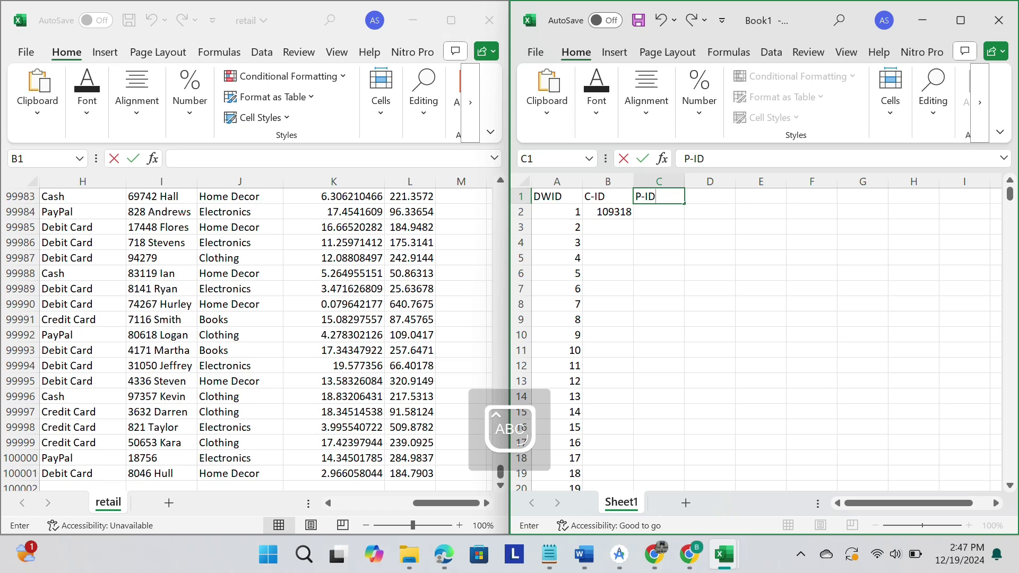
key(Return)
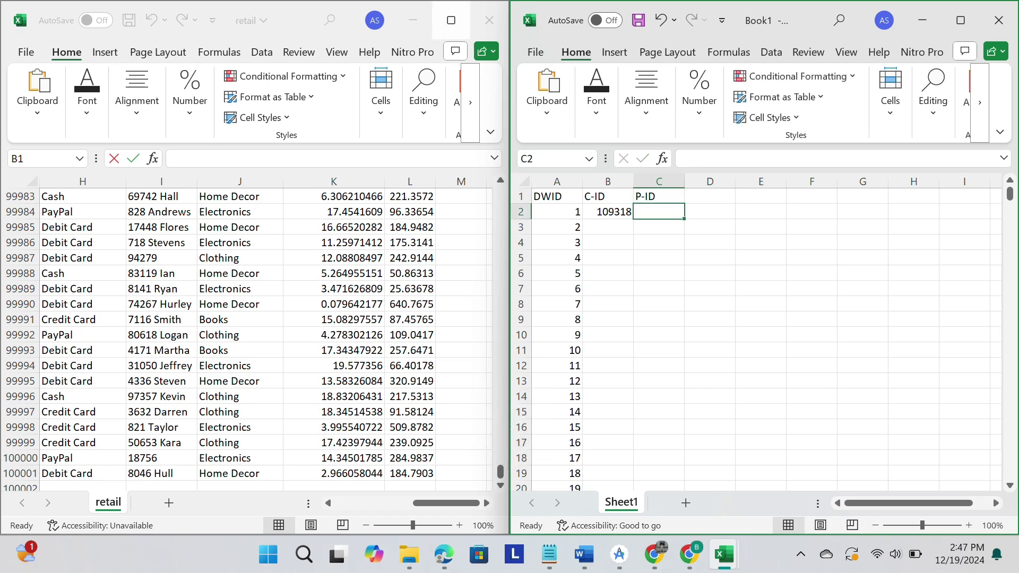
- Maximize the retail workbook and select A2 at the start of its DWID data
click(451, 20)
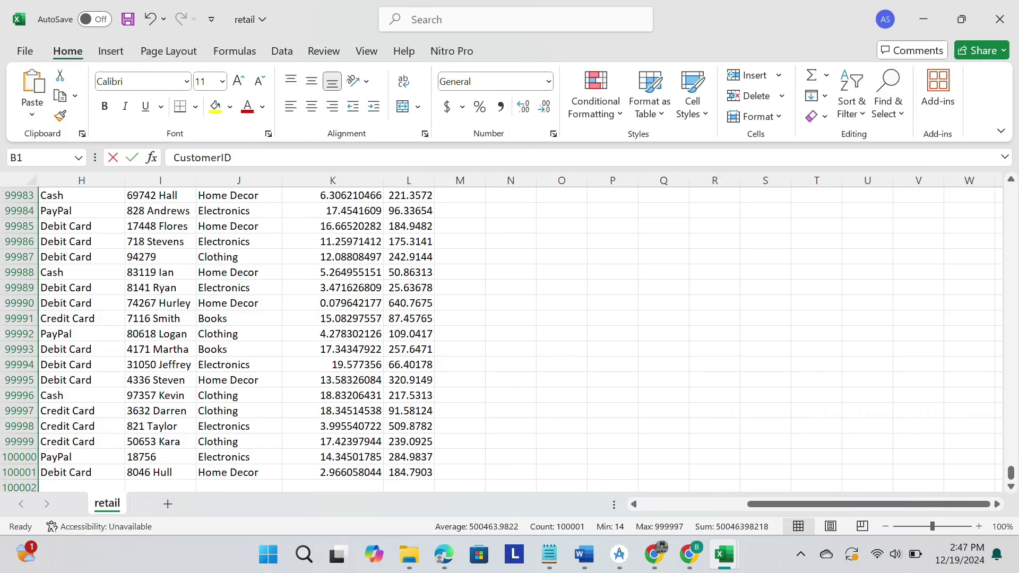
drag(869, 504, 756, 504)
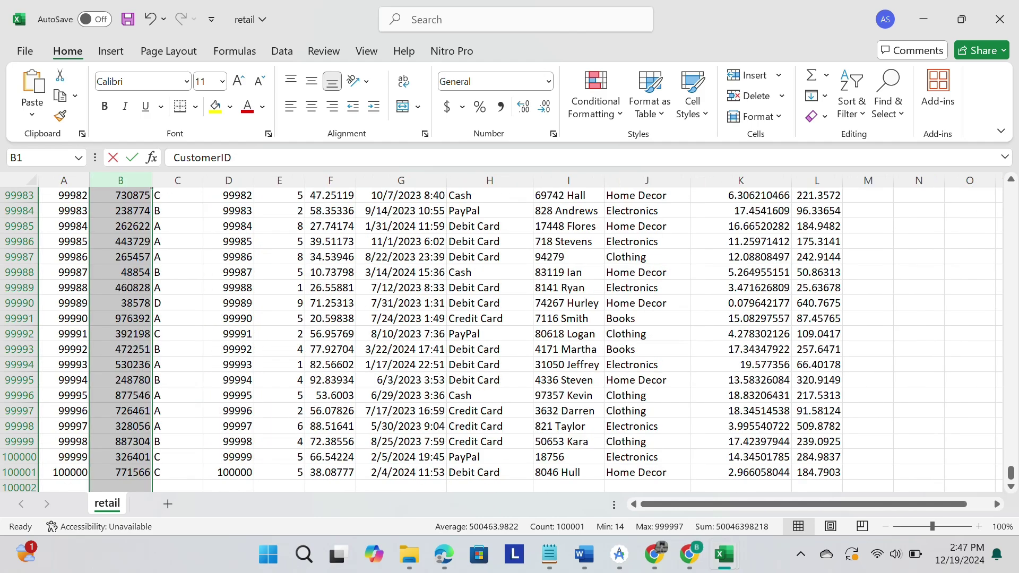
drag(1011, 472, 1010, 192)
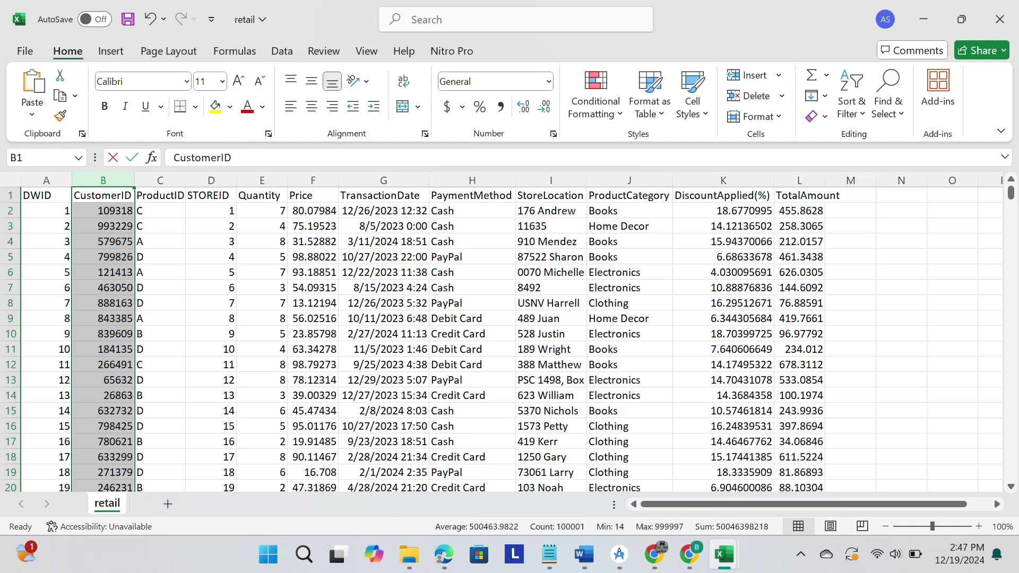
click(46, 211)
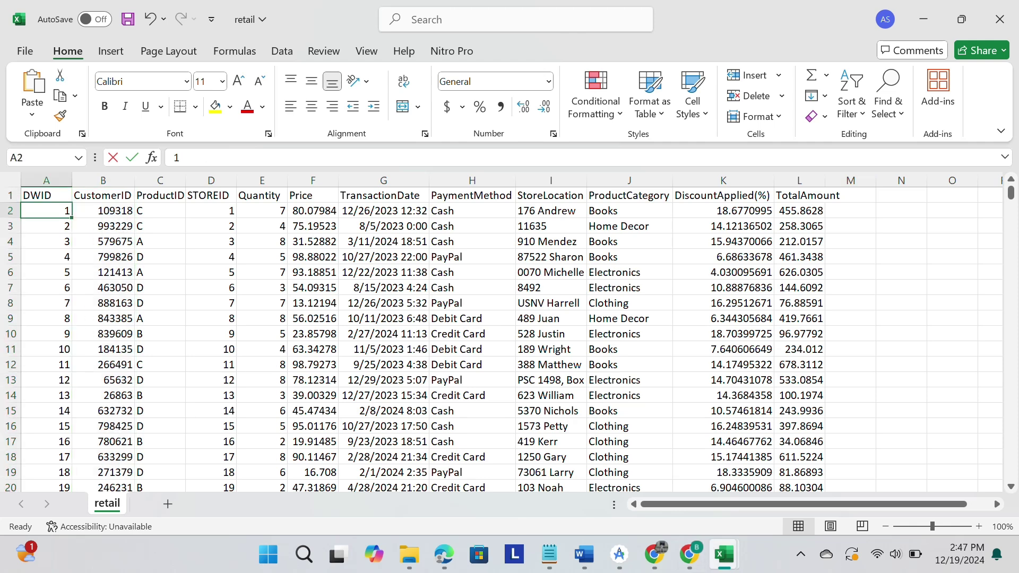
- Copy the VLOOKUP formula text from B2 of the new workbook and fill the formula down the C-ID column
mouse_move(724, 555)
click(809, 472)
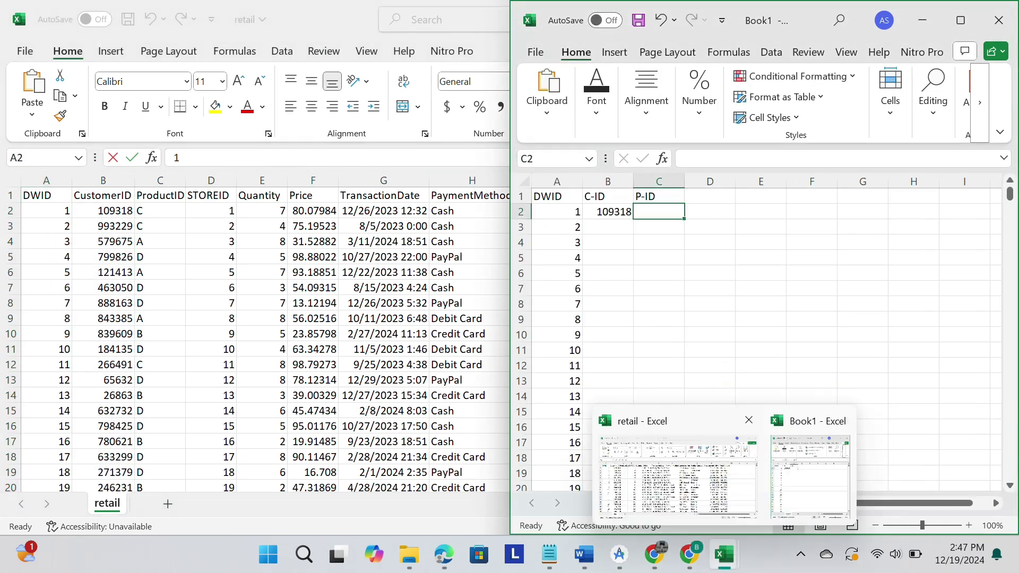
click(607, 212)
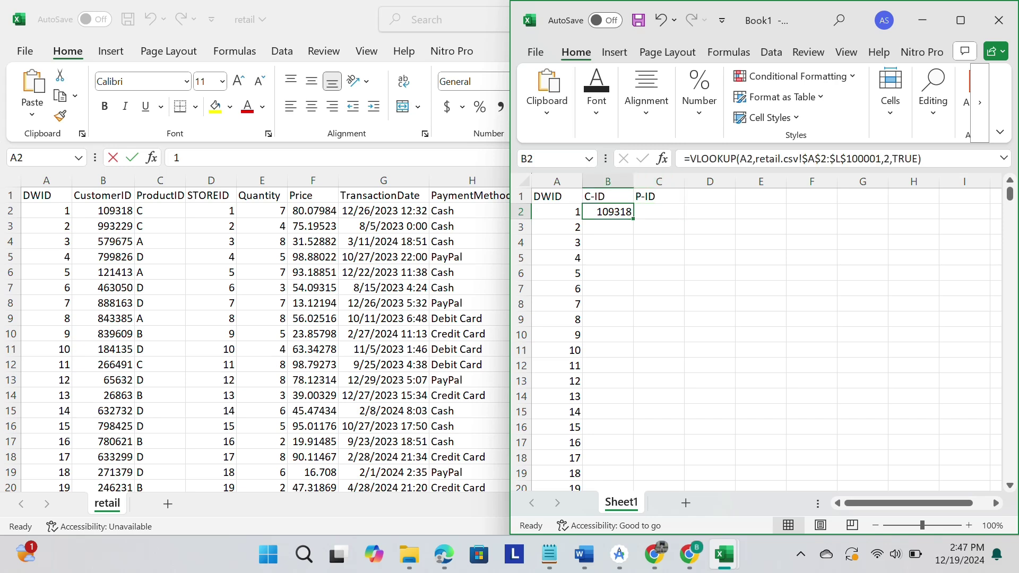
key(F2)
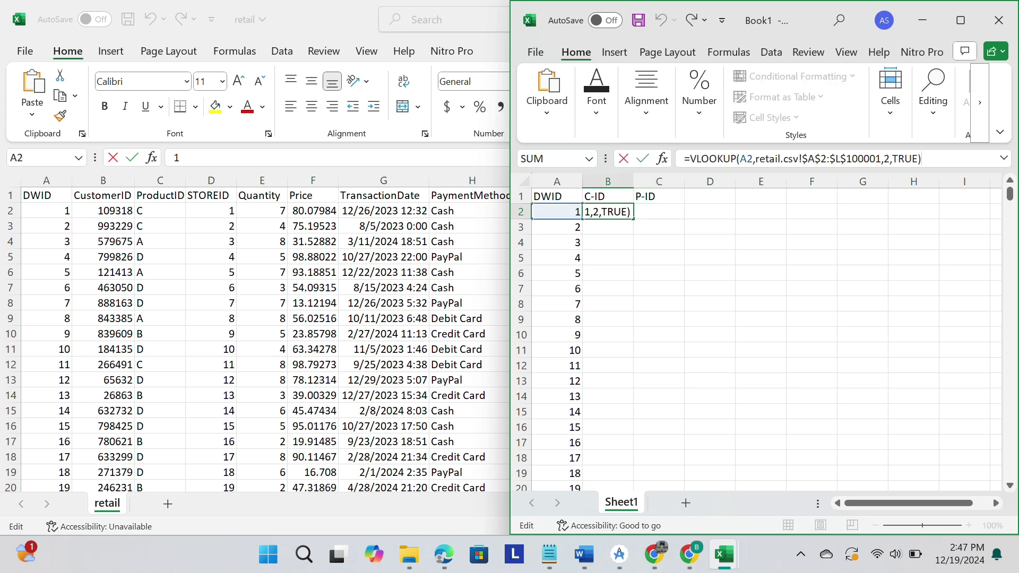
key(shift+Home)
key(ctrl+c)
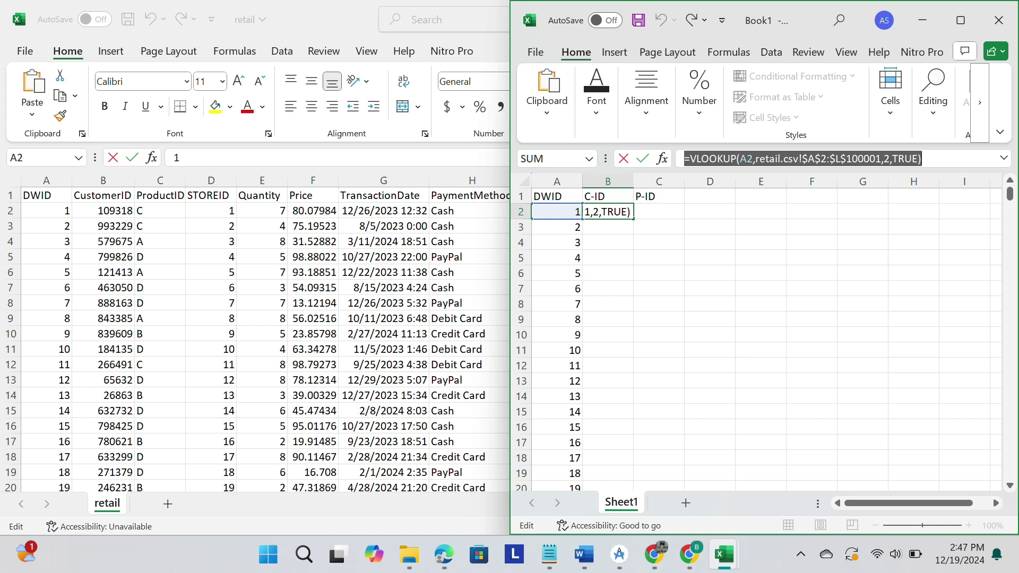
key(Return)
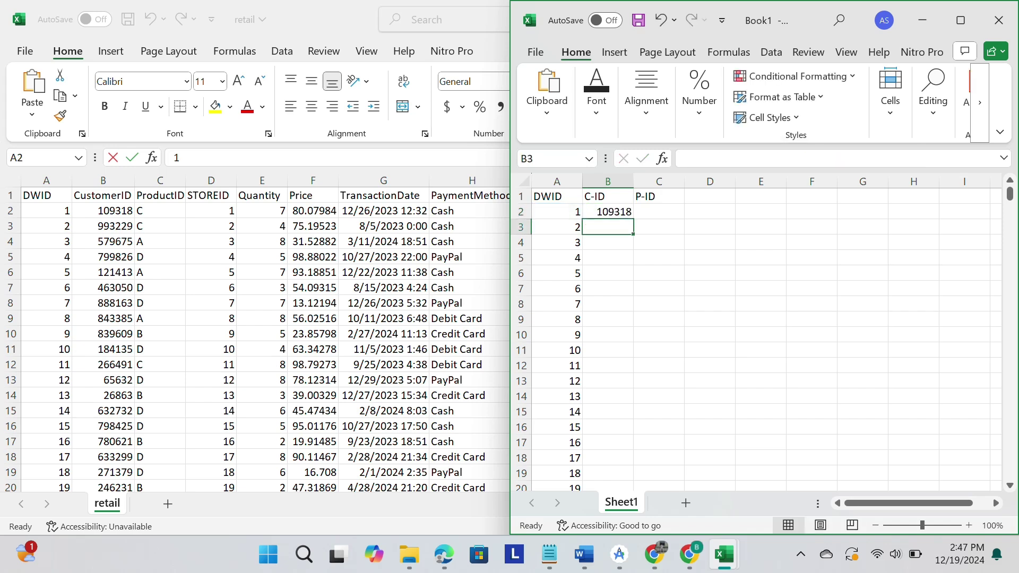
click(607, 211)
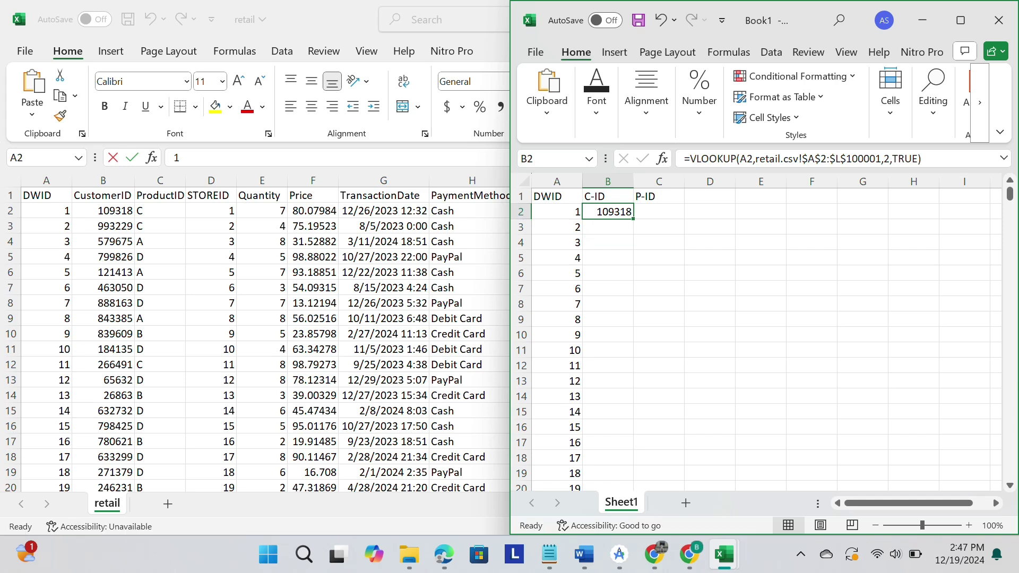
double_click(633, 219)
- Enter the copied VLOOKUP formula in C2 with column index 3 and fill it down the P-ID column
click(658, 211)
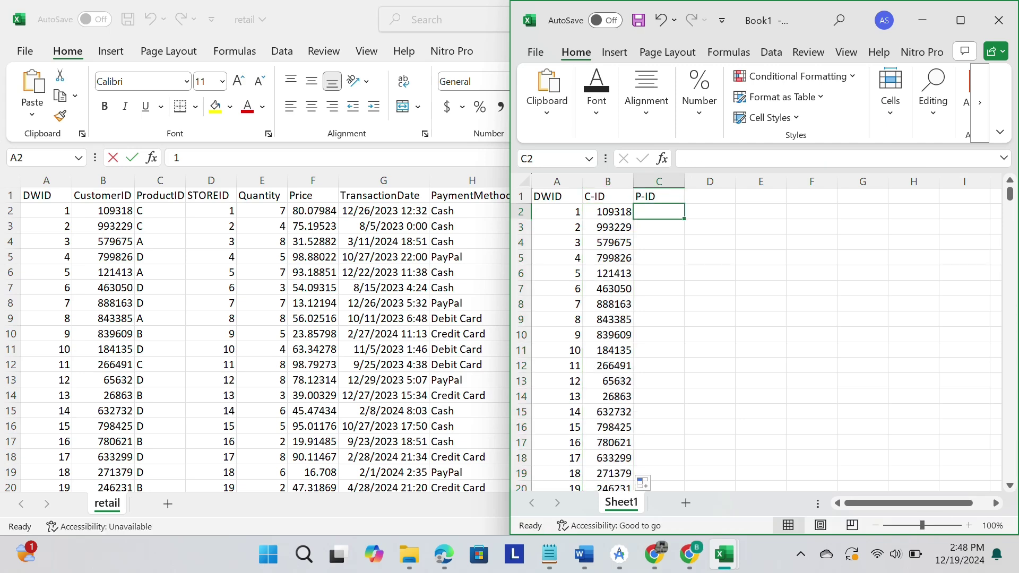
key(F2)
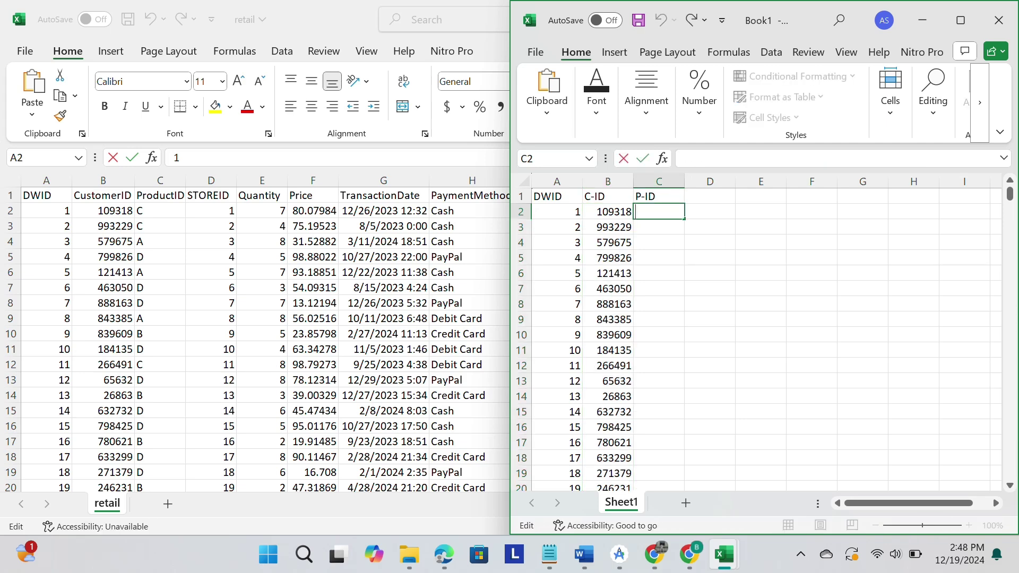
key(ctrl+v)
click(890, 159)
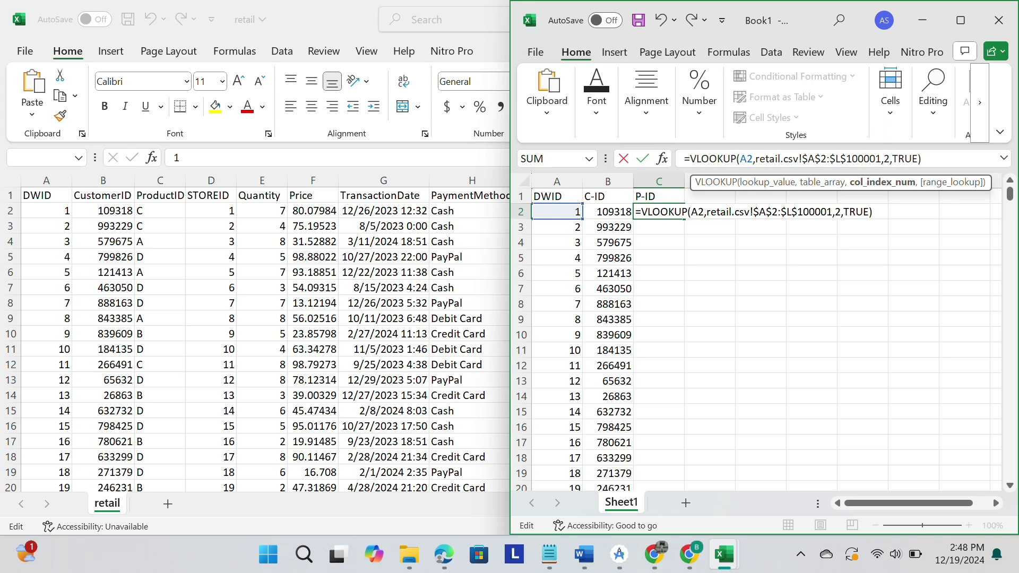
key(BackSpace)
text(3)
key(Return)
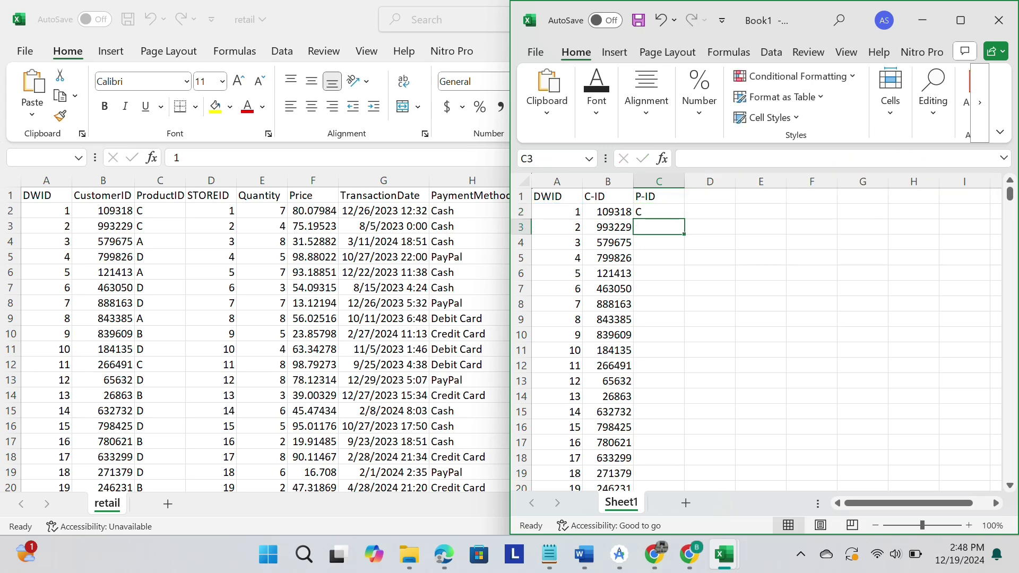
click(659, 212)
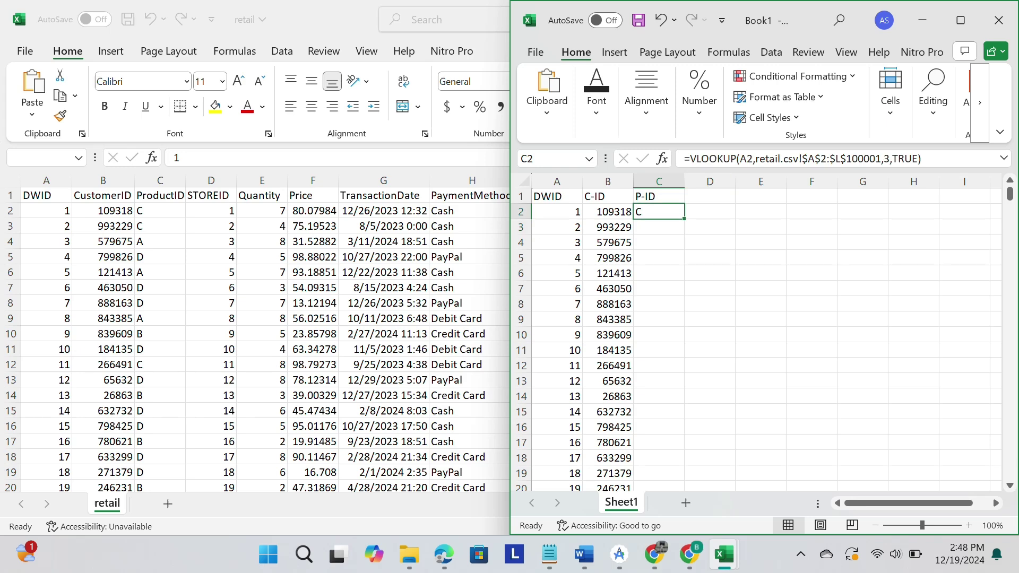
double_click(684, 218)
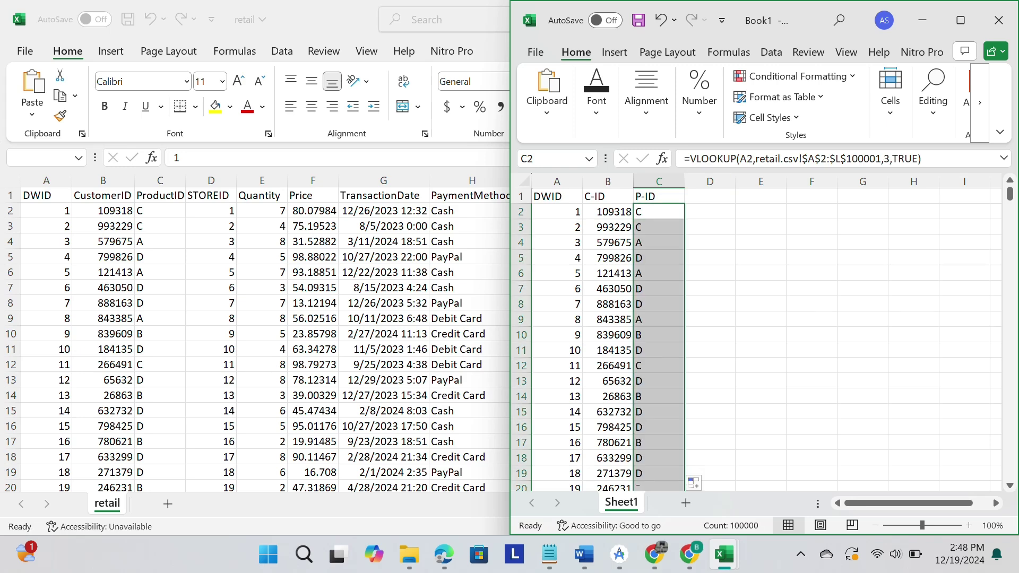
- Enter the heading S-ID in D1 of the new workbook
click(709, 197)
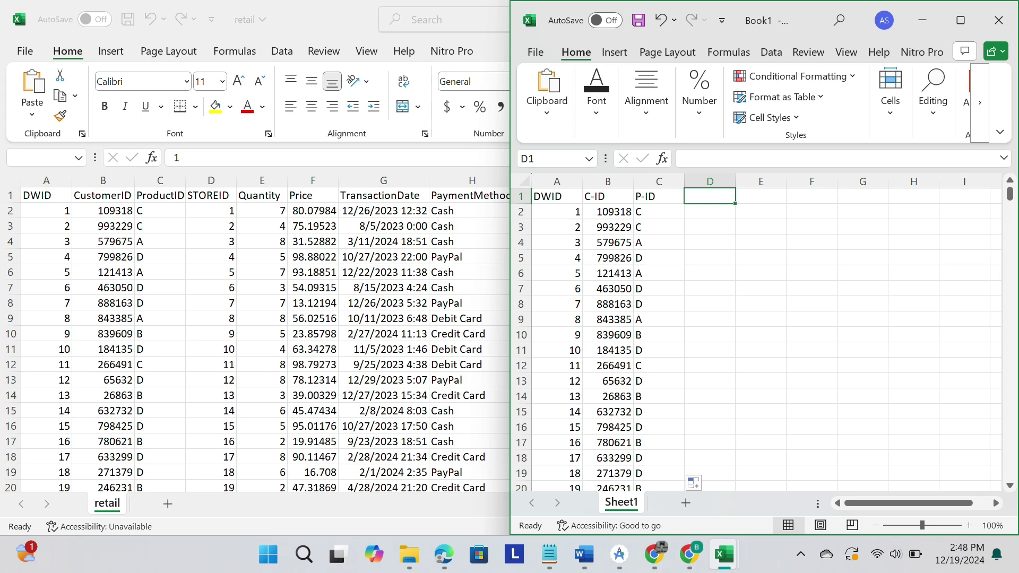
text(S-)
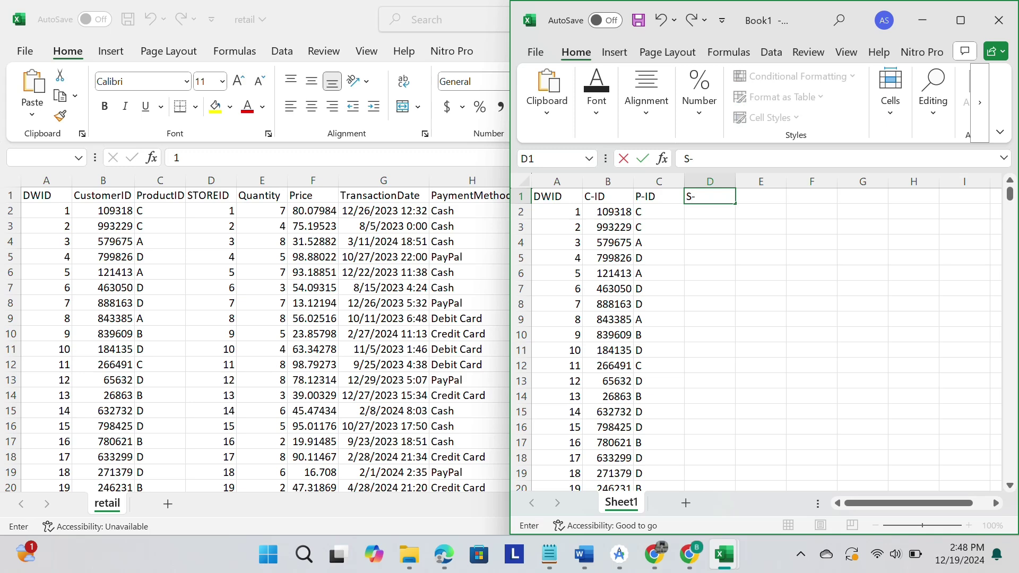
text(ID)
key(Return)
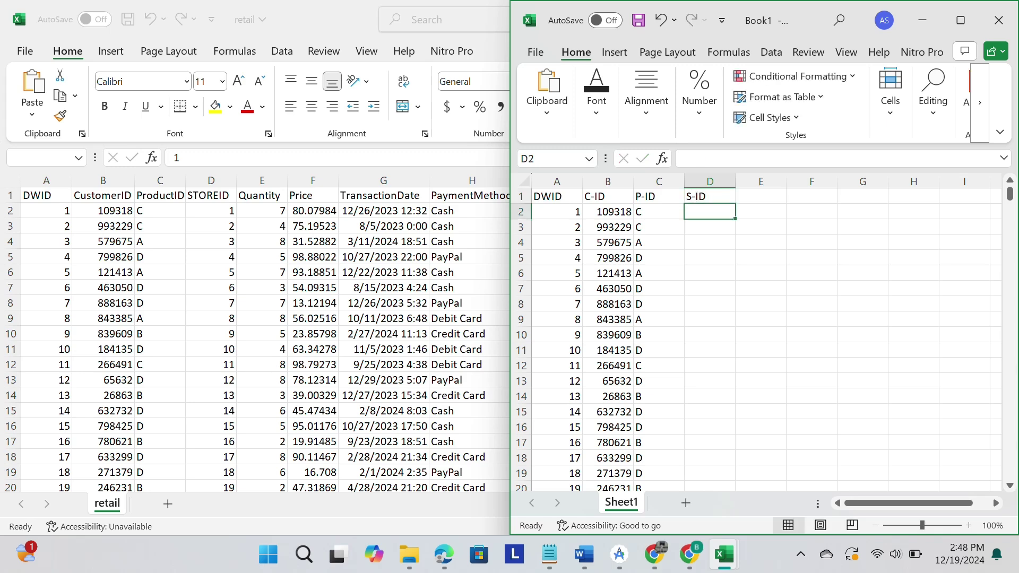
- Enter the copied VLOOKUP formula in D2 with column index 4 and fill it down the S-ID column
key(ctrl+v)
key(ctrl)
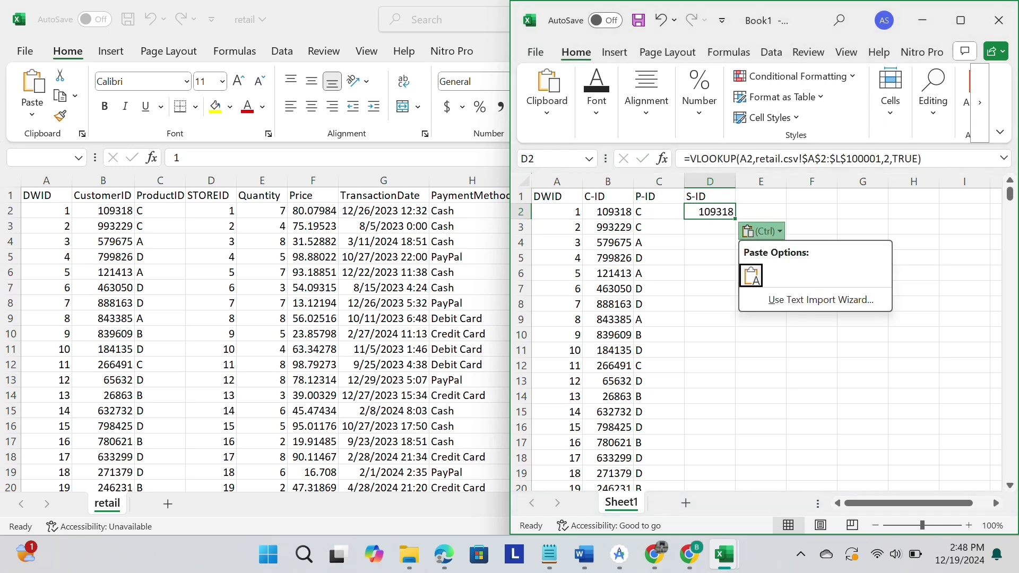
key(Escape)
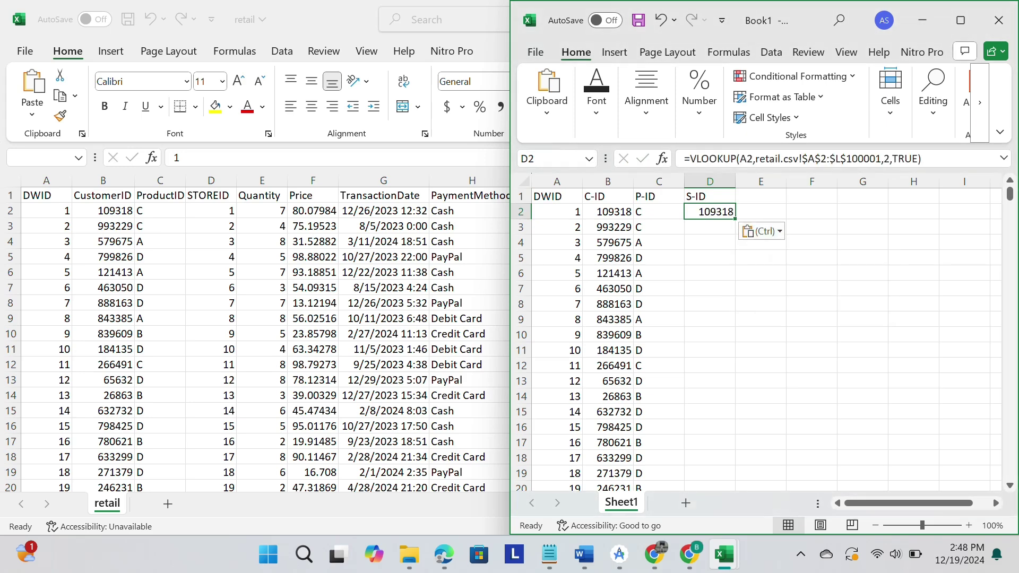
click(890, 159)
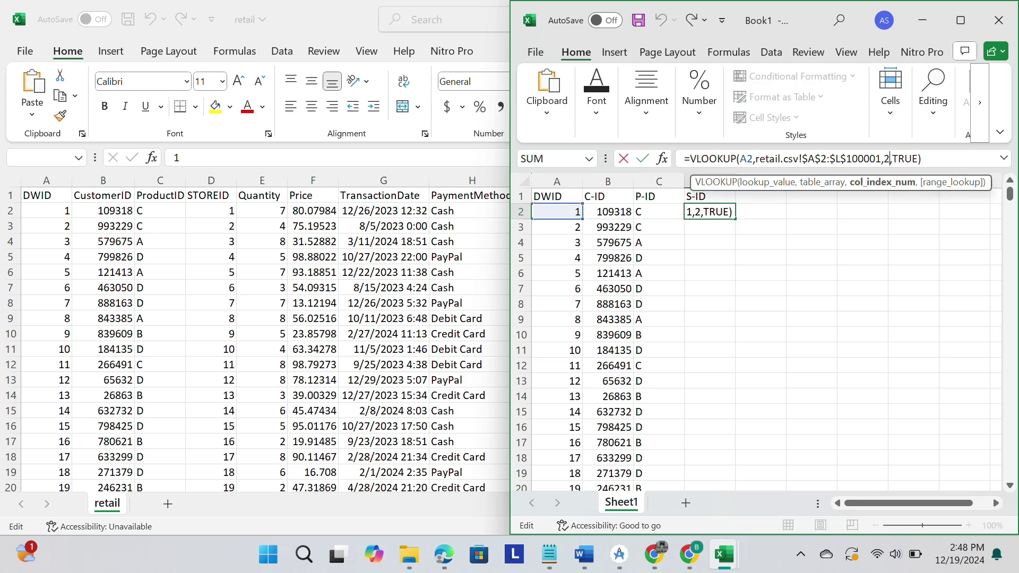
key(BackSpace)
text(4)
key(Return)
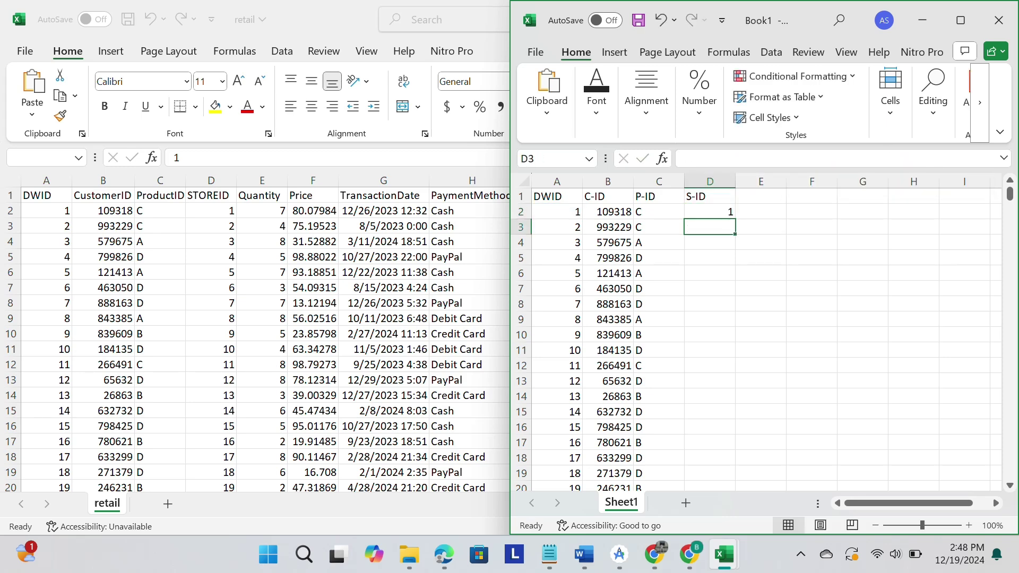
click(710, 211)
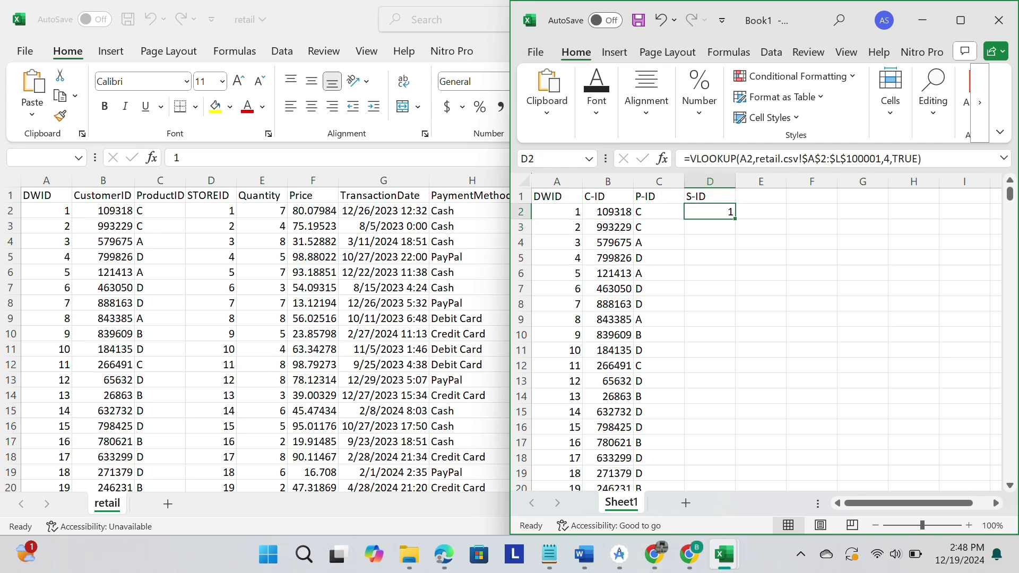
double_click(734, 218)
- Enter the heading QUANTITY in E1 of the new workbook, correcting its spelling
click(760, 196)
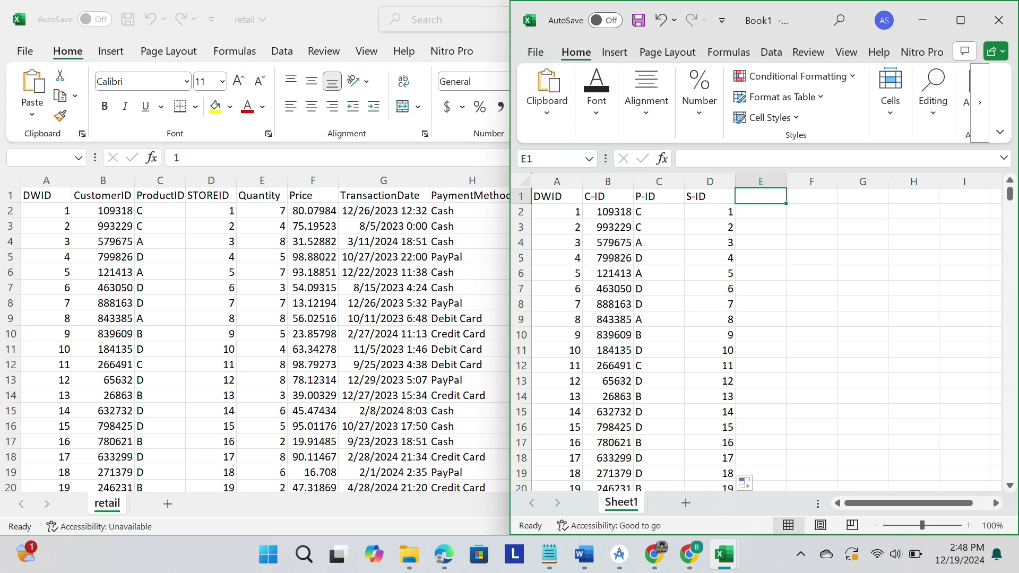
text(QU)
key(BackSpace)
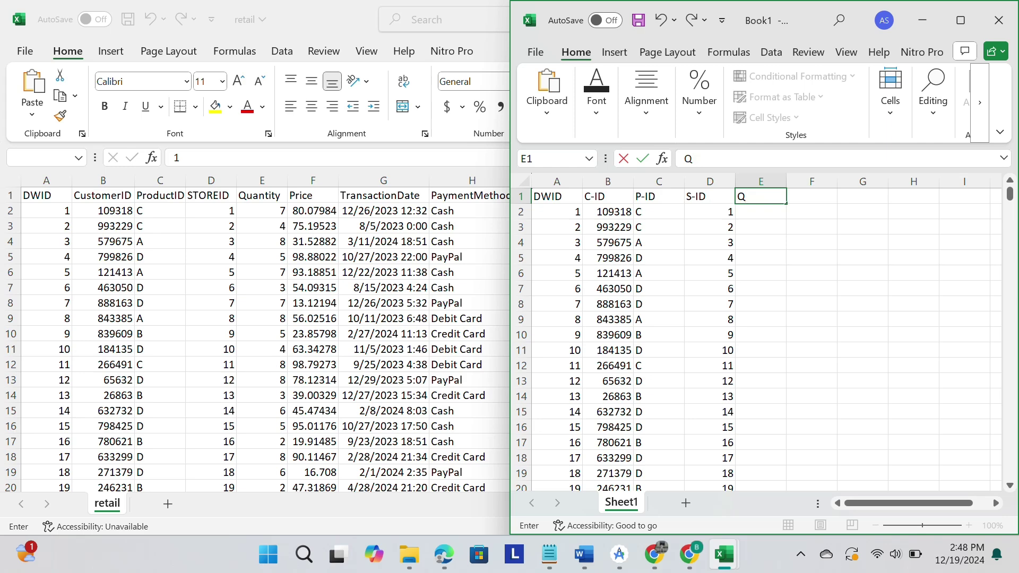
text(UQNTITY)
key(Left)
key(Left)
key(Left)
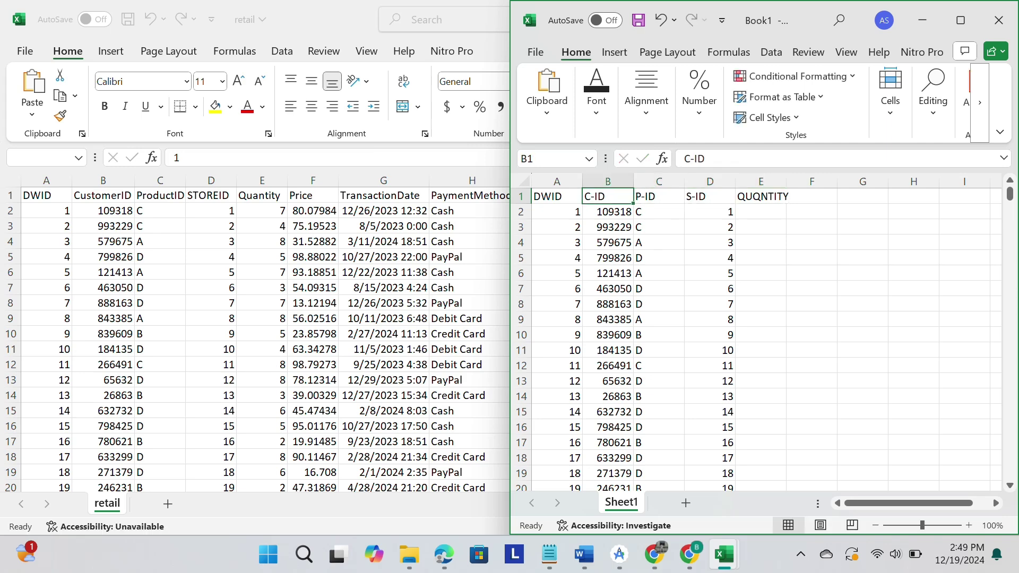
key(Right)
key(Right)
key(Right)
key(Right)
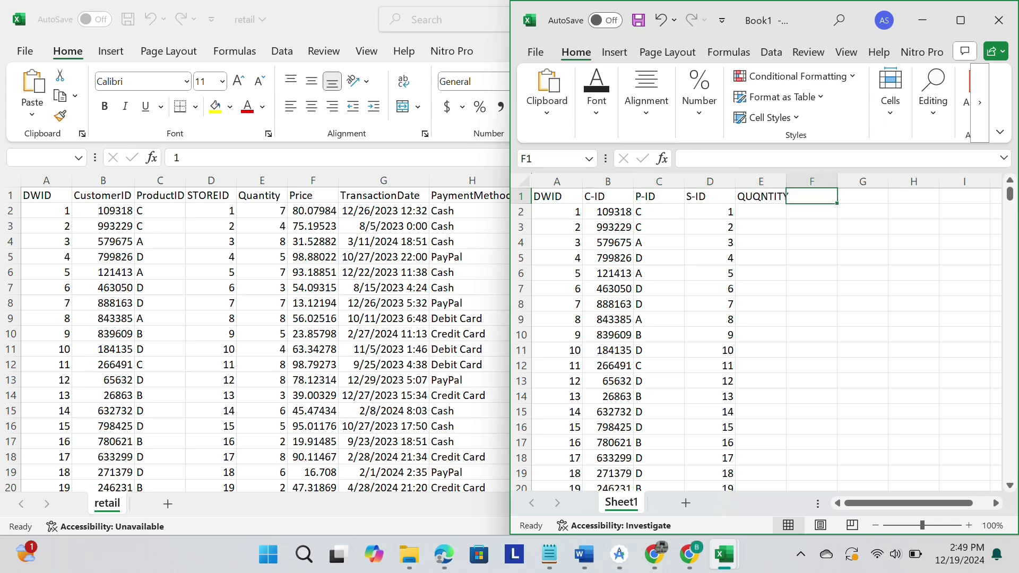
key(Left)
double_click(773, 196)
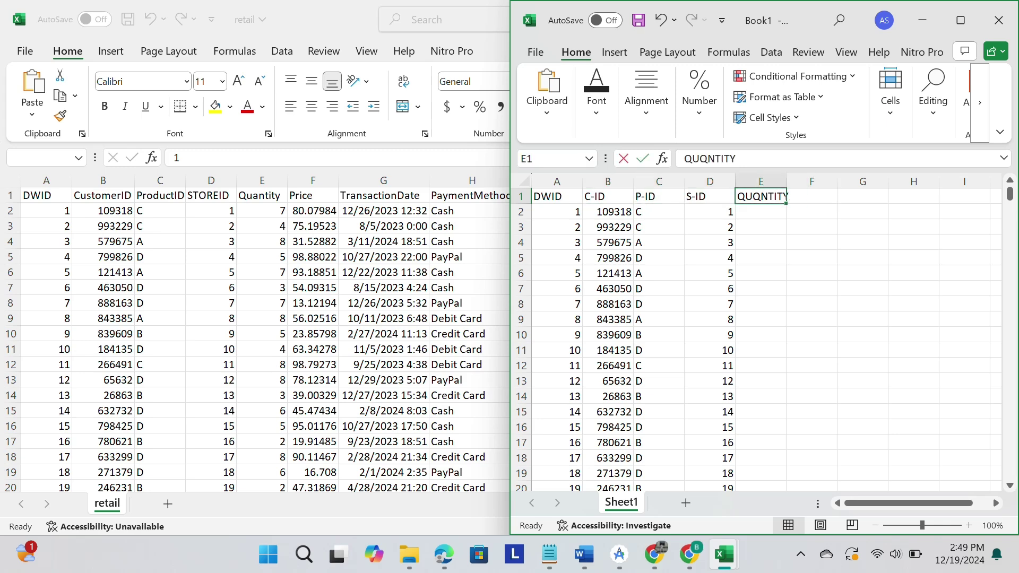
key(BackSpace)
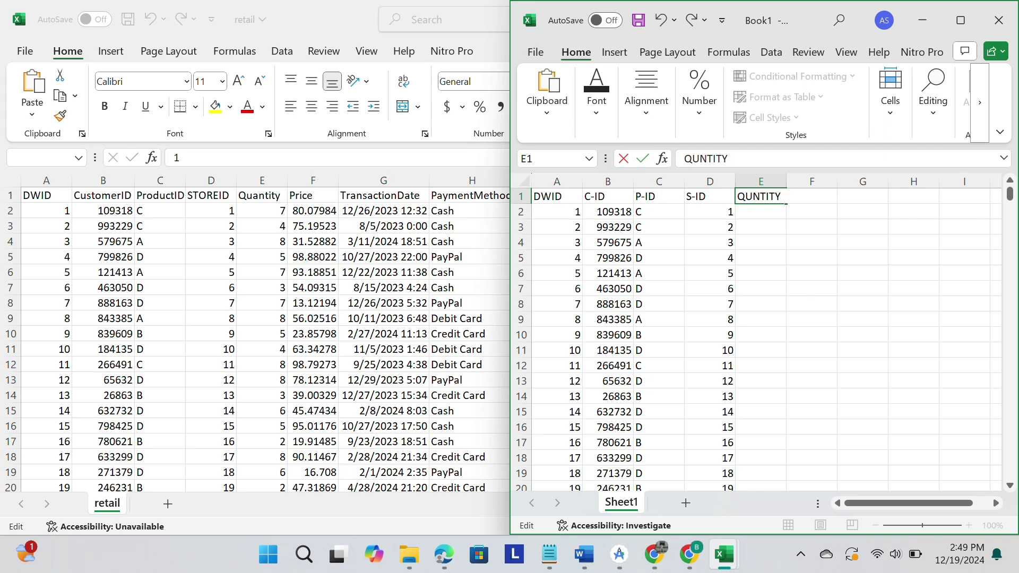
text(A)
key(Return)
- Enter the copied VLOOKUP formula in E2 with column index 5 and fill it down the QUANTITY column
key(F2)
text(=VLOOKUP(A2,retail.csv!$A$2:$L$100001,2,TRUE))
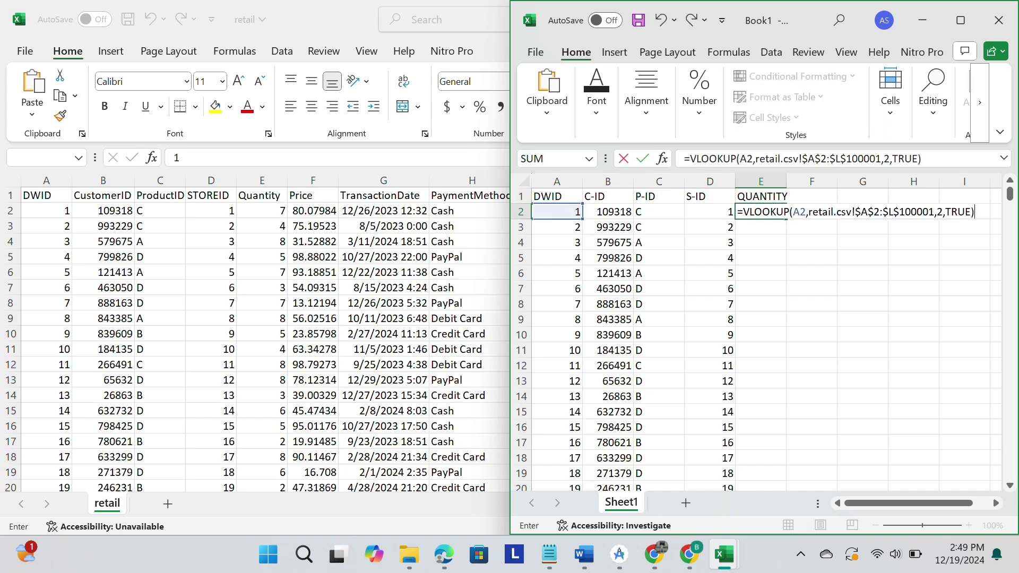
click(892, 159)
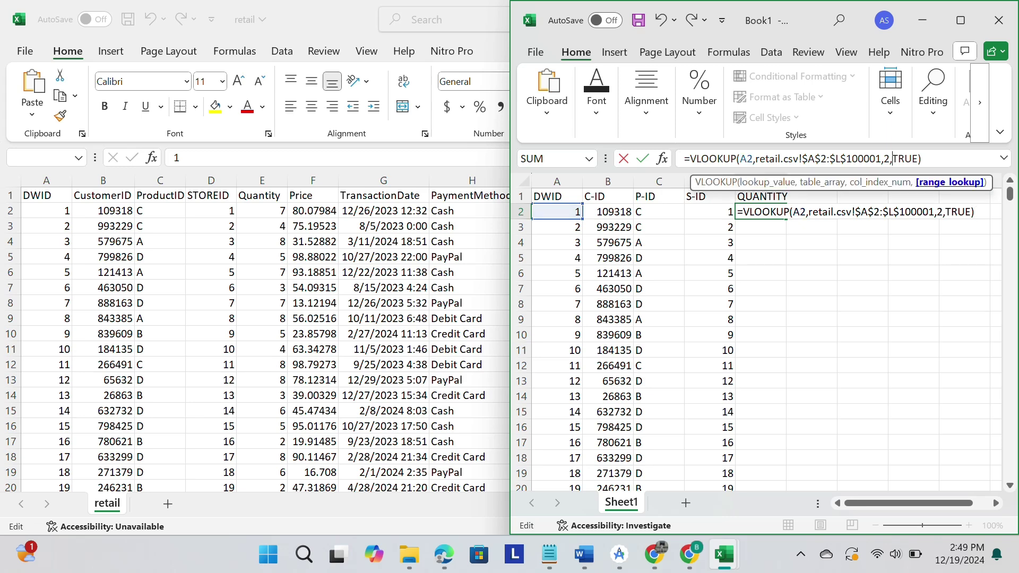
click(890, 159)
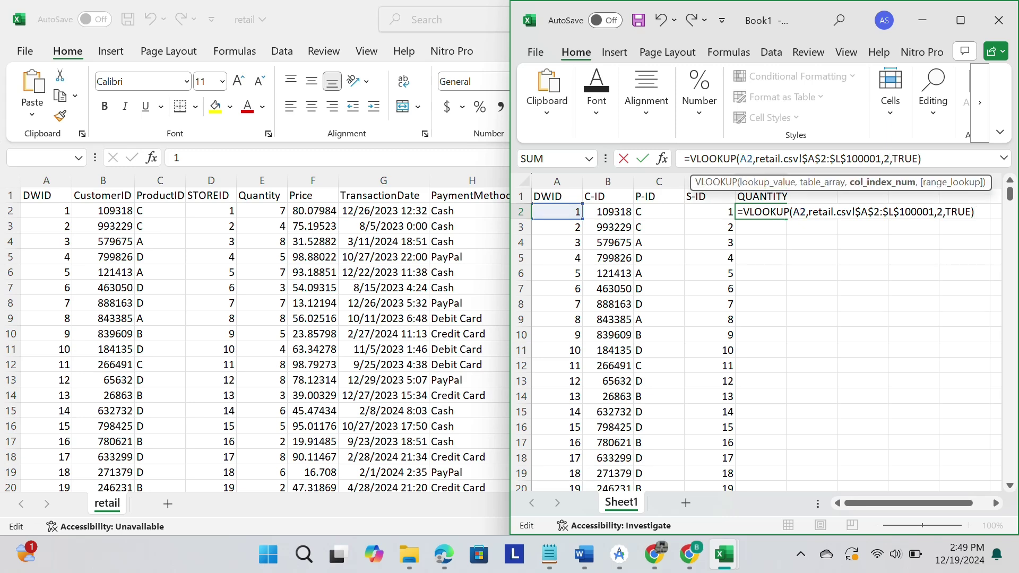
key(BackSpace)
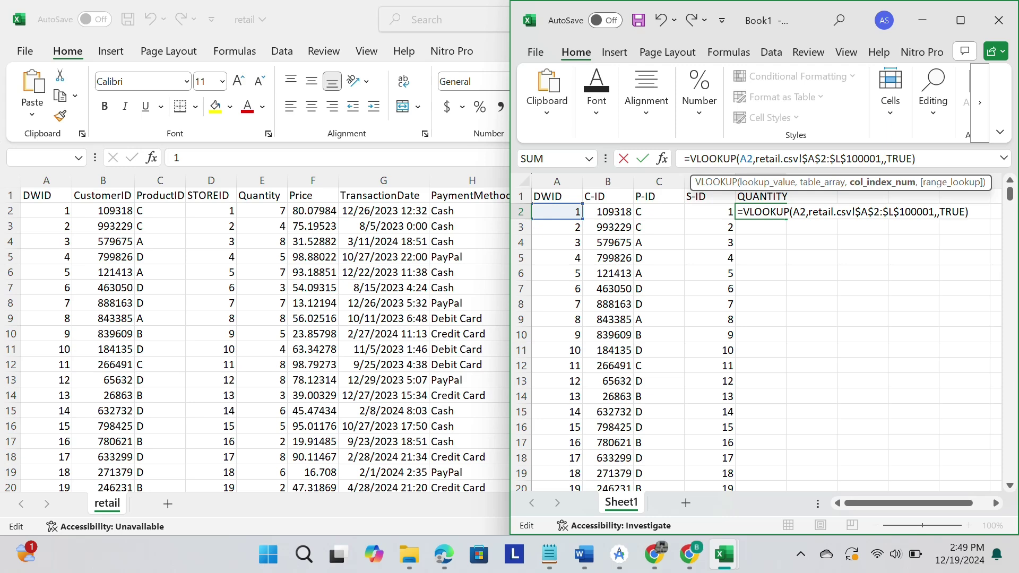
text(5)
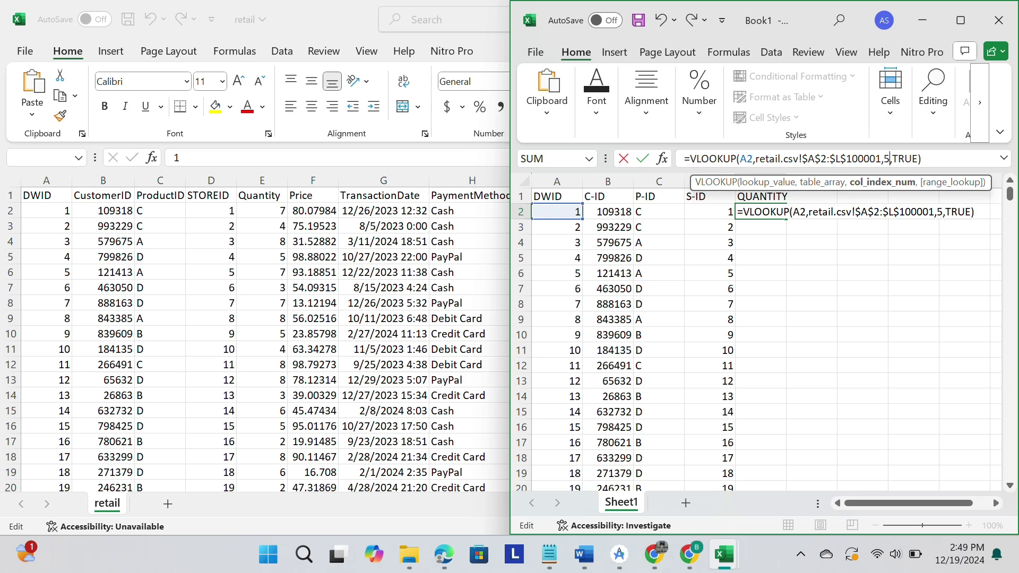
key(Return)
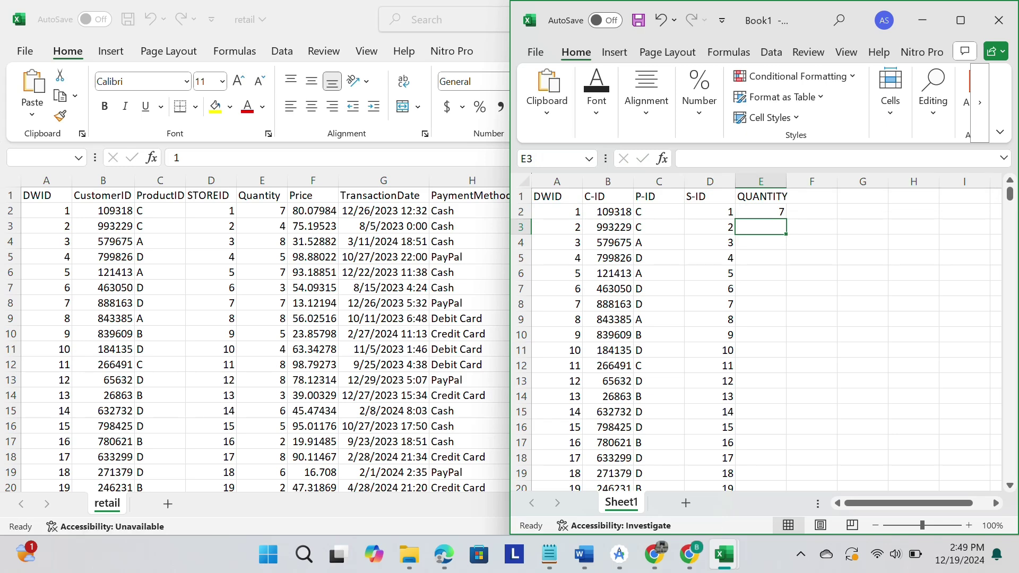
click(760, 211)
double_click(786, 219)
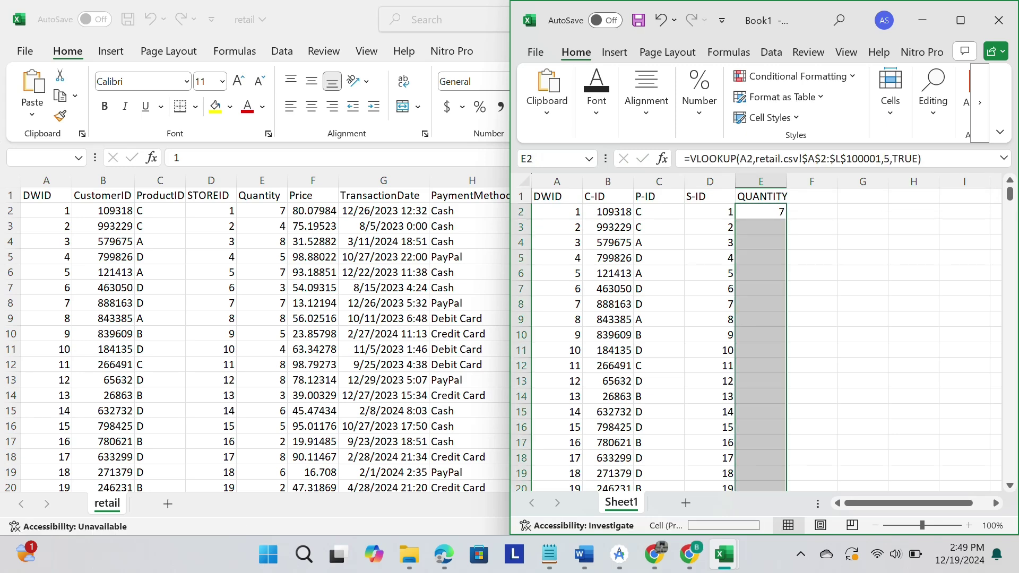
- Autofit the width of the QUANTITY column in the new workbook and the TotalAmount column in the retail workbook
click(812, 196)
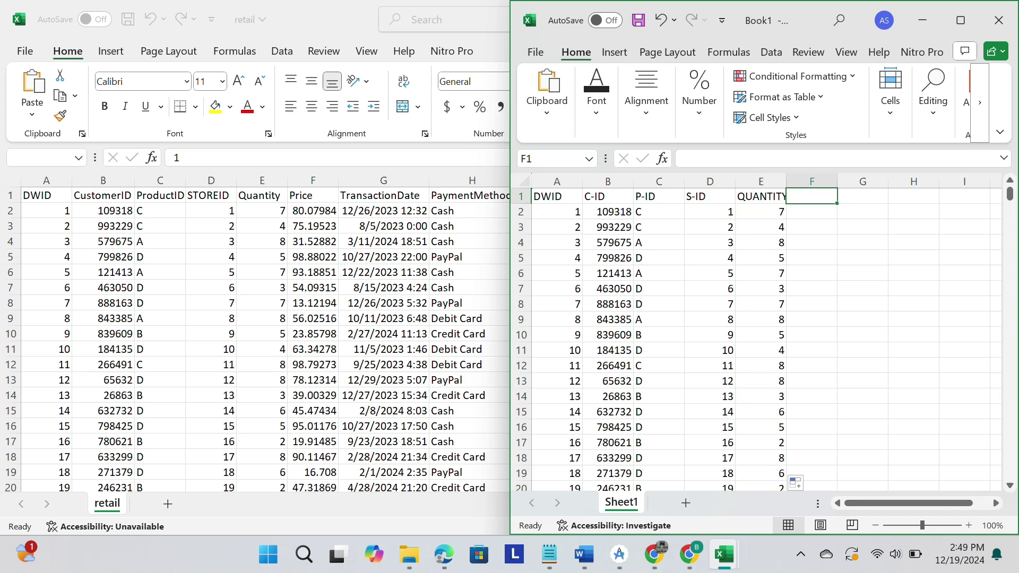
double_click(786, 181)
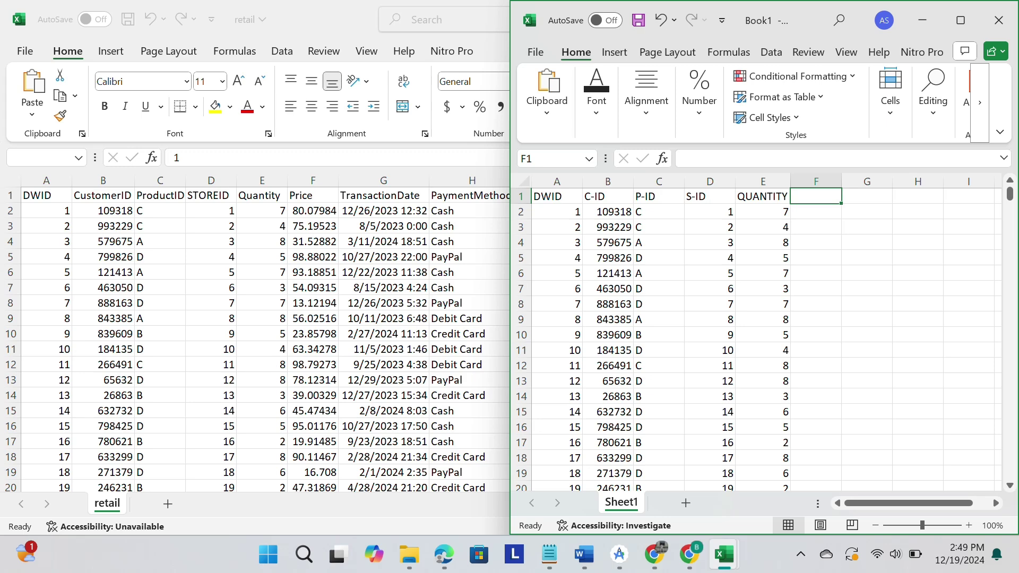
key(alt+Tab)
click(820, 180)
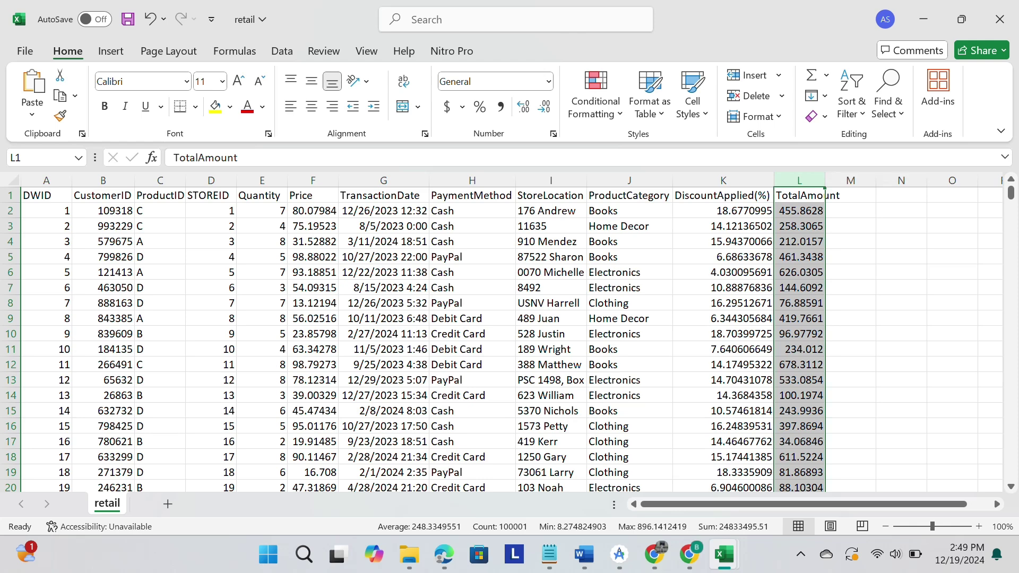
double_click(825, 180)
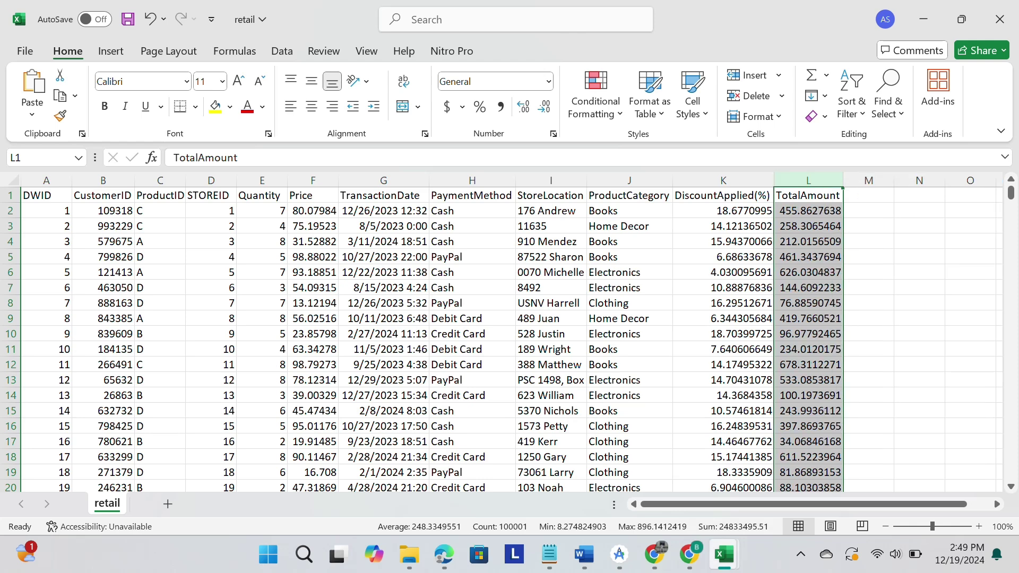
- Return to the new workbook and enter the heading TA in F1
mouse_move(724, 554)
click(796, 478)
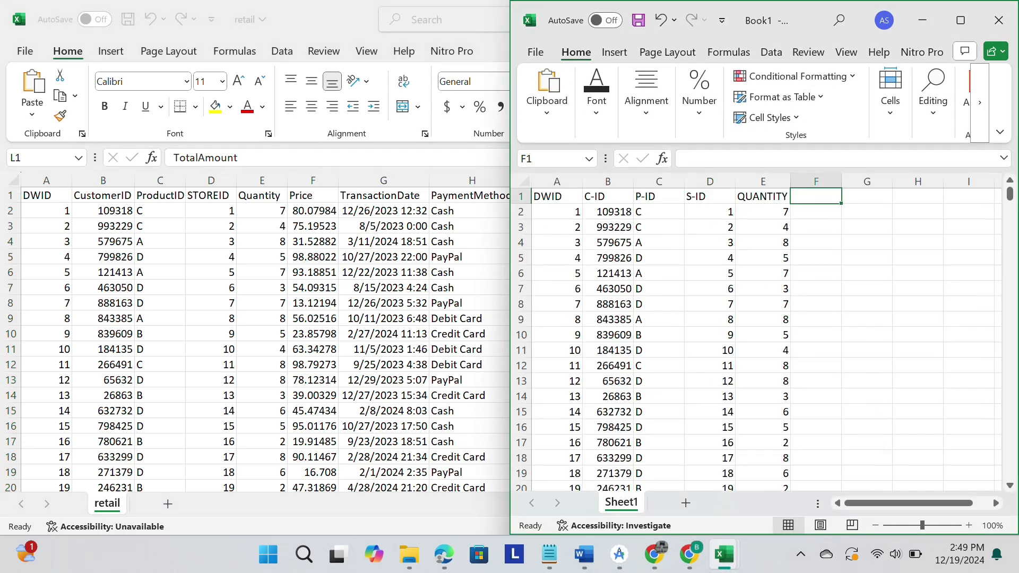
key(BackSpace)
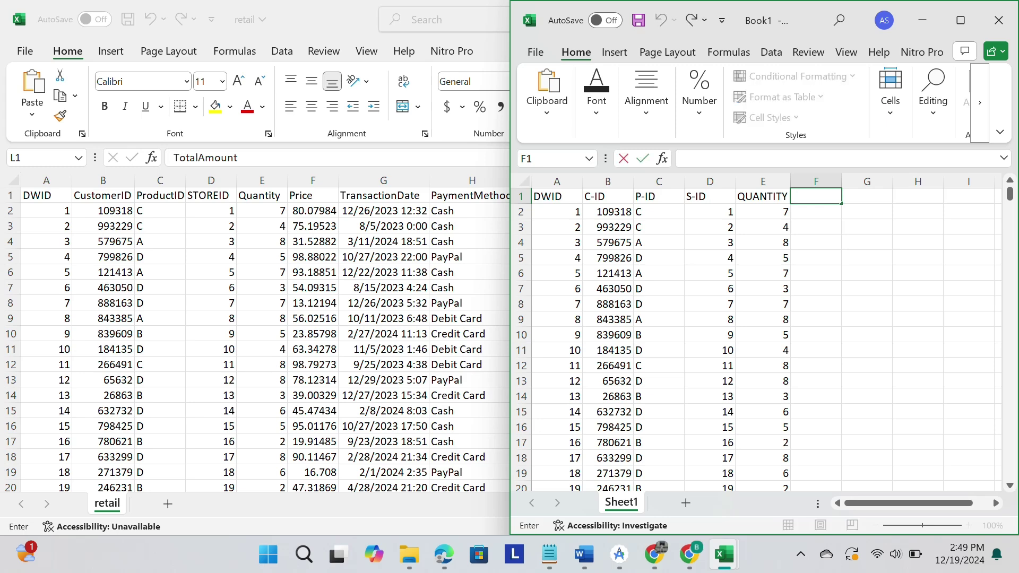
text(TA-)
key(Return)
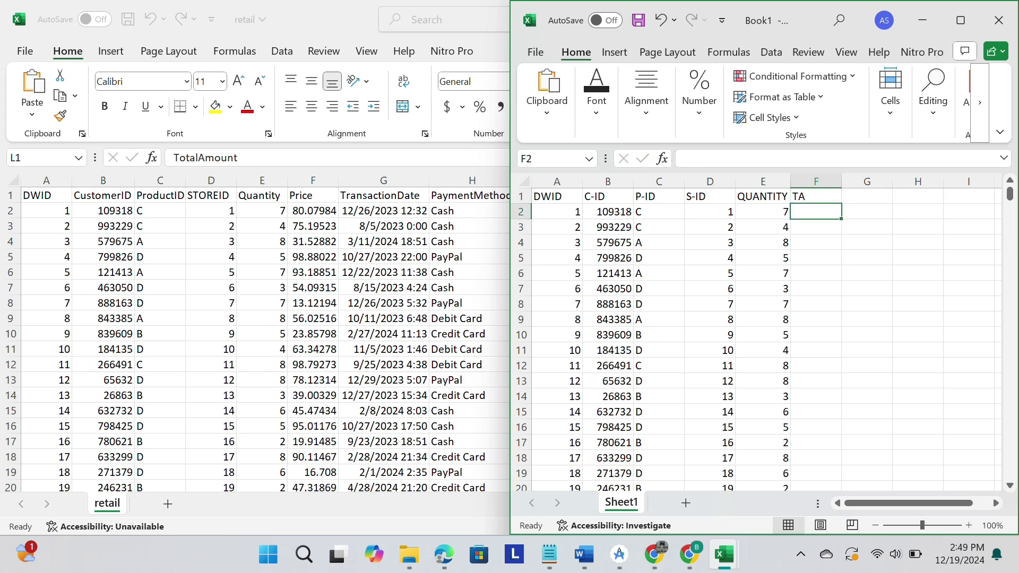
- Enter the copied VLOOKUP formula in F2 under TA with the column index set to 12
text(=VLOOKUP(A2,retail.csv!$A$2:$L$100001,2,TRUE))
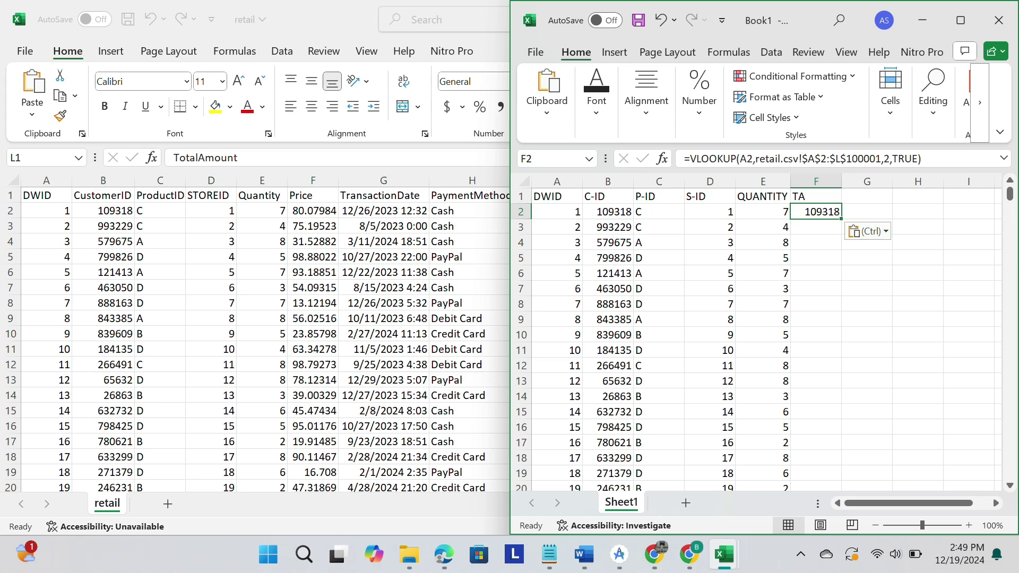
key(F2)
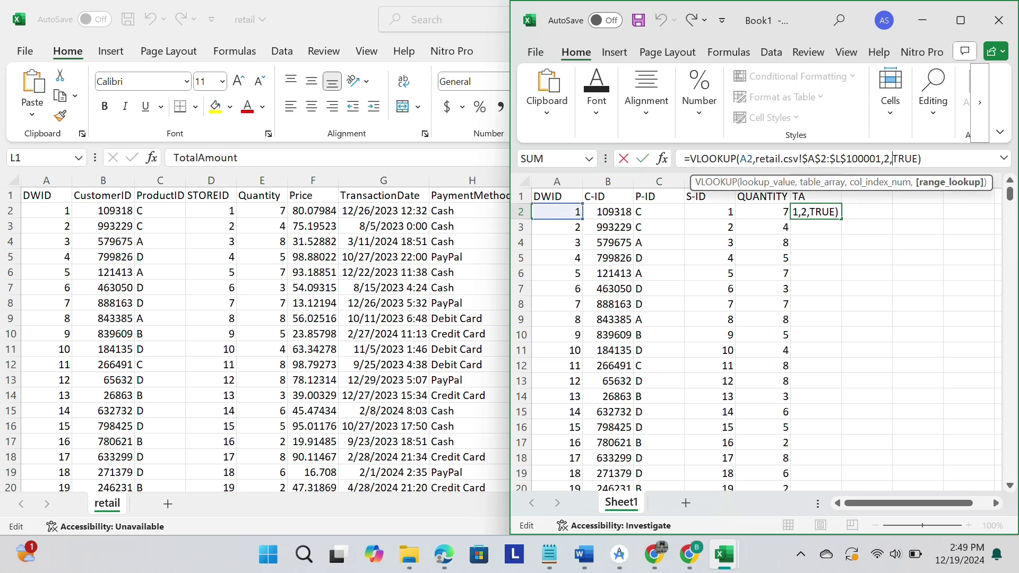
key(Left)
key(BackSpace)
text(12)
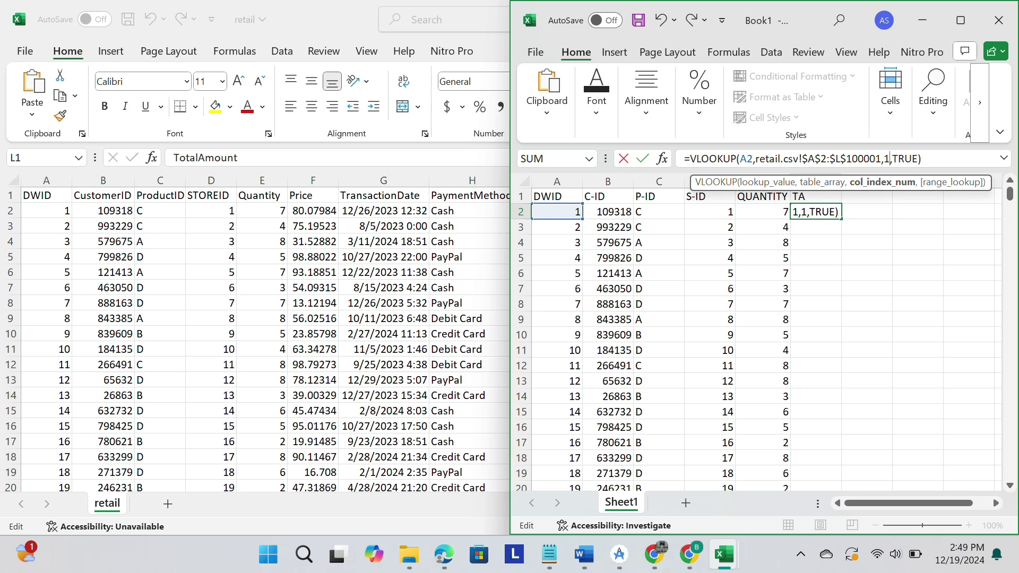
key(Return)
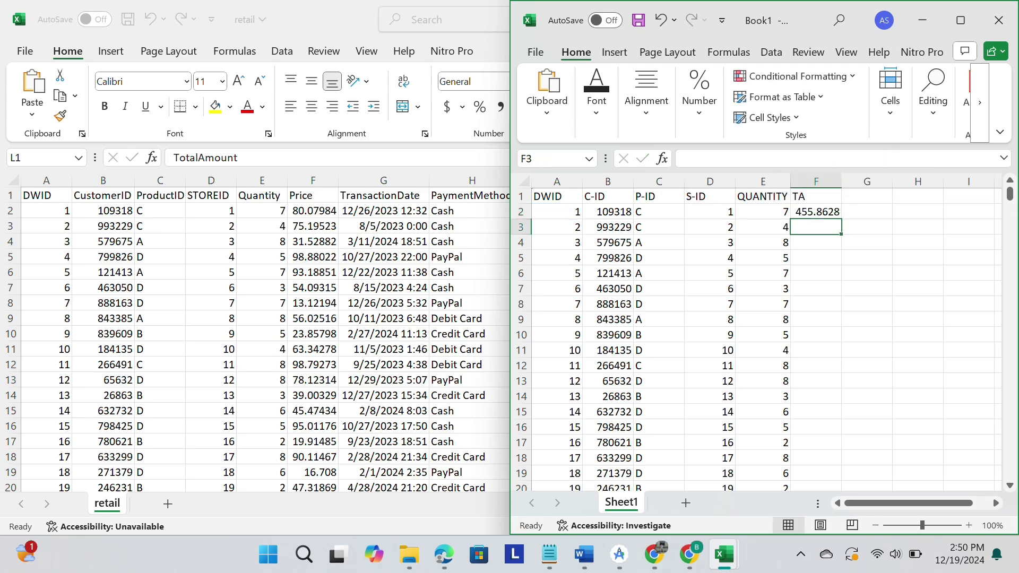
- Fill the F2 formula down the whole TA column and autofit the column's width
click(816, 212)
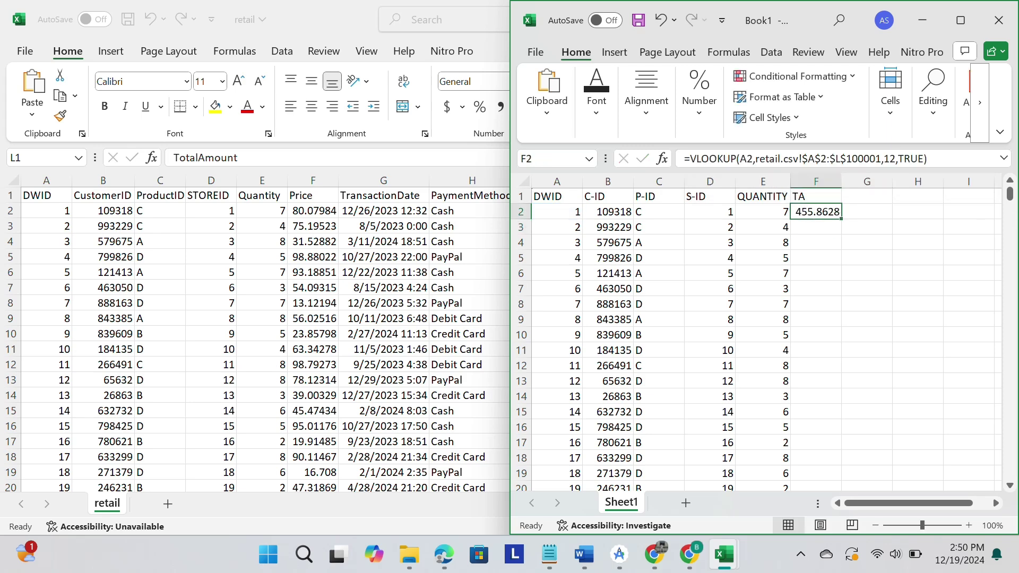
double_click(841, 218)
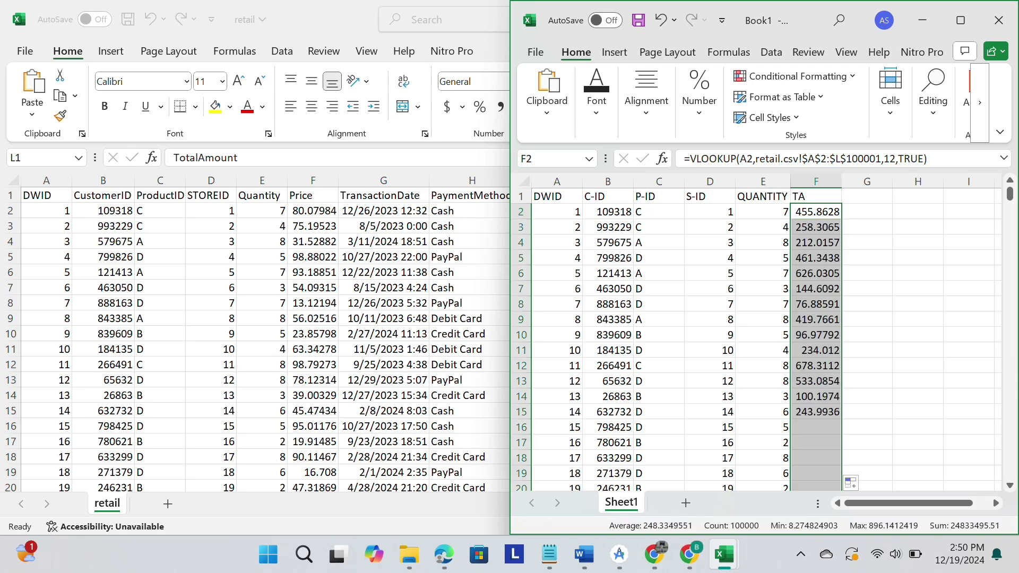
double_click(842, 181)
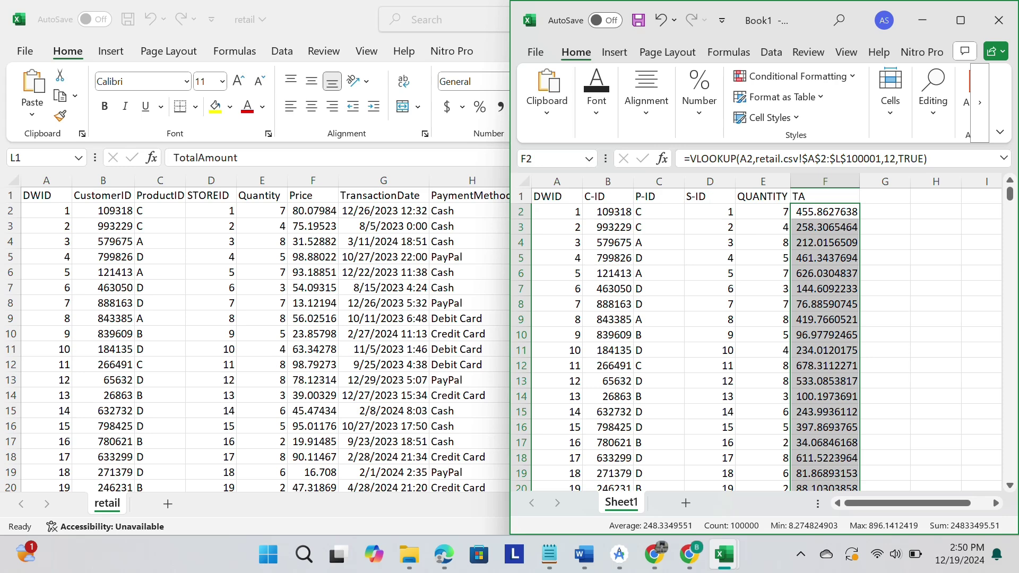
- Maximize the new workbook, start saving it in the KECERDASAN_BISNIS folder, and clear the suggested file name
click(961, 20)
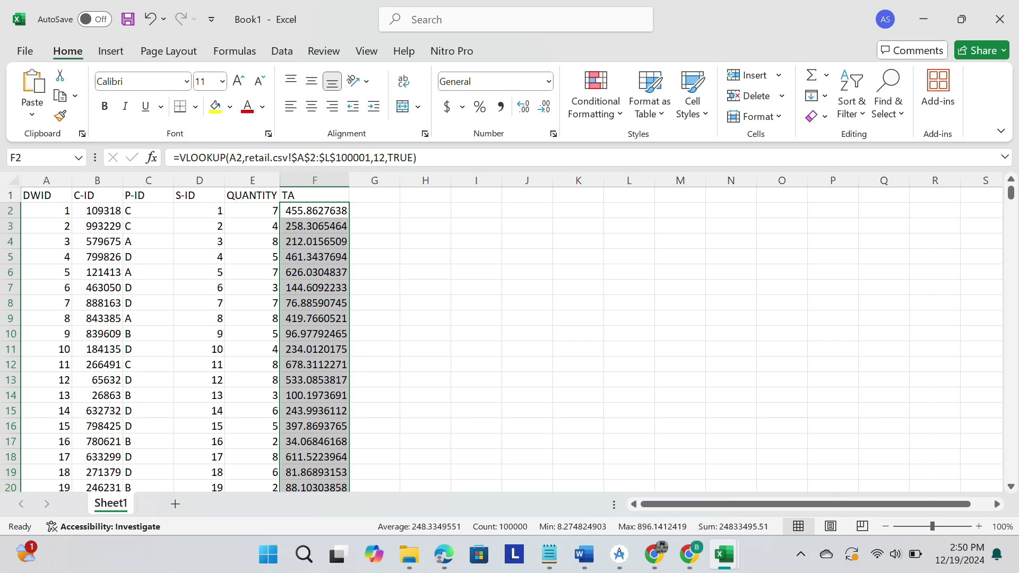
key(alt+f)
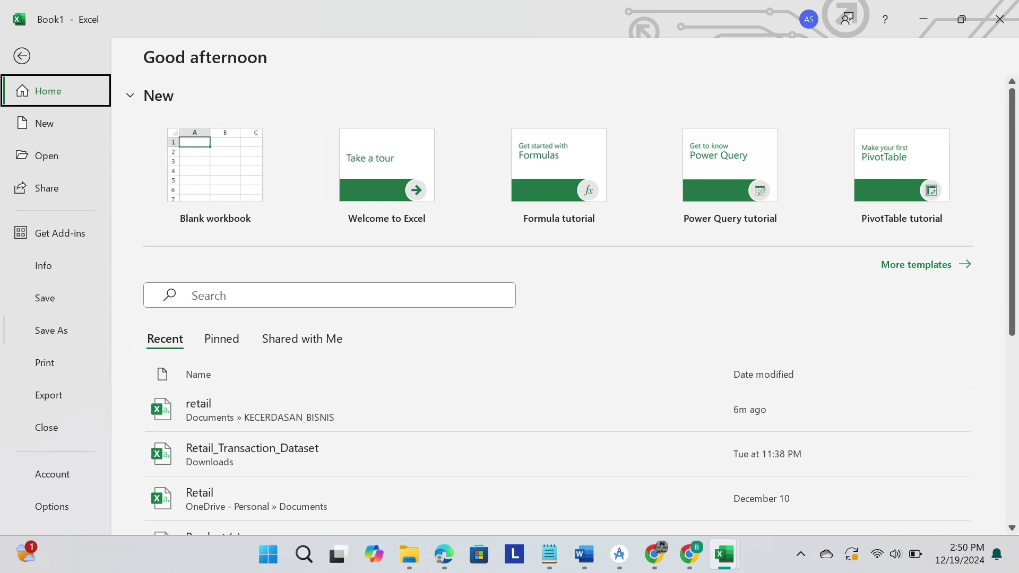
click(52, 330)
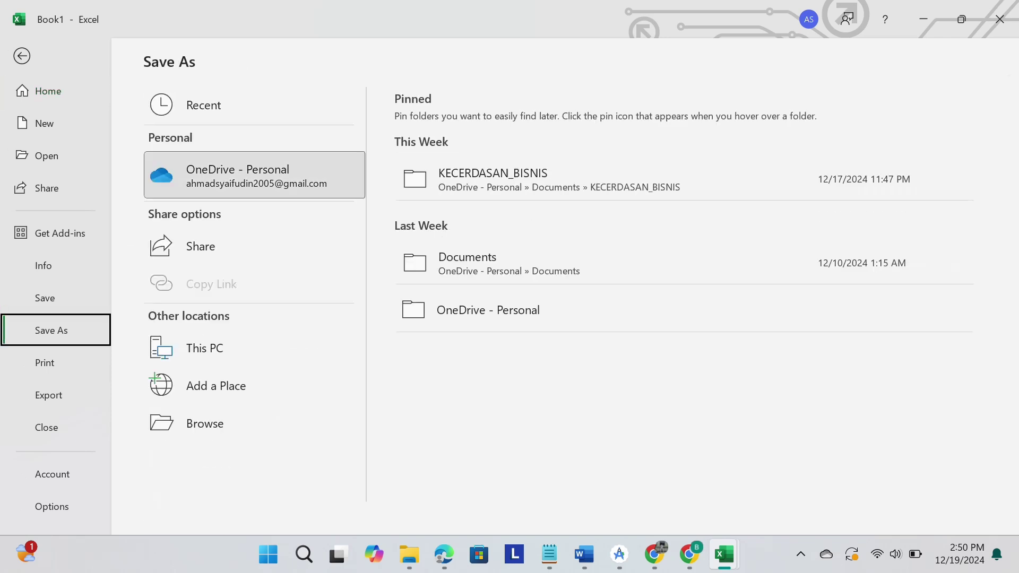
click(559, 179)
key(Return)
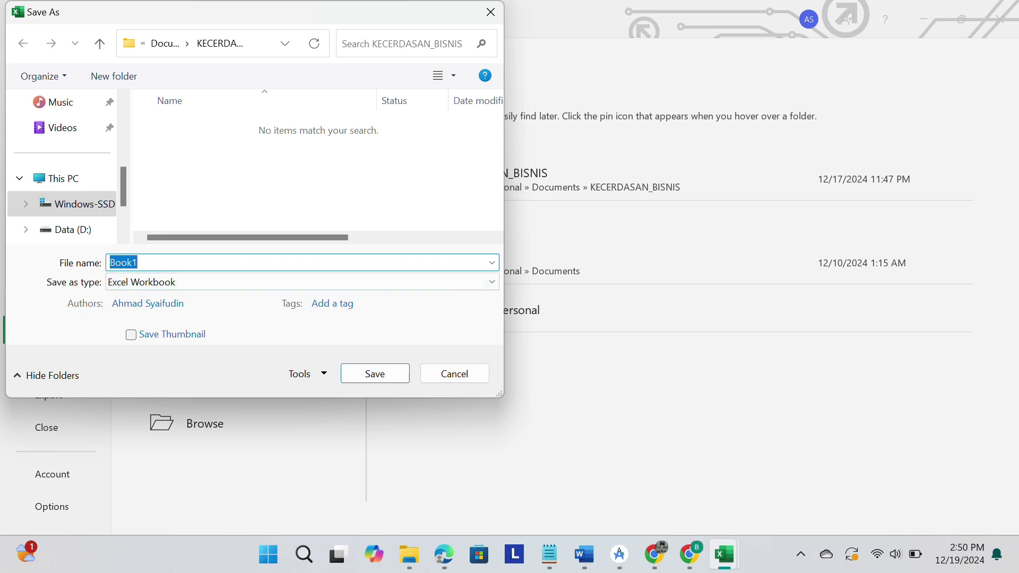
key(BackSpace)
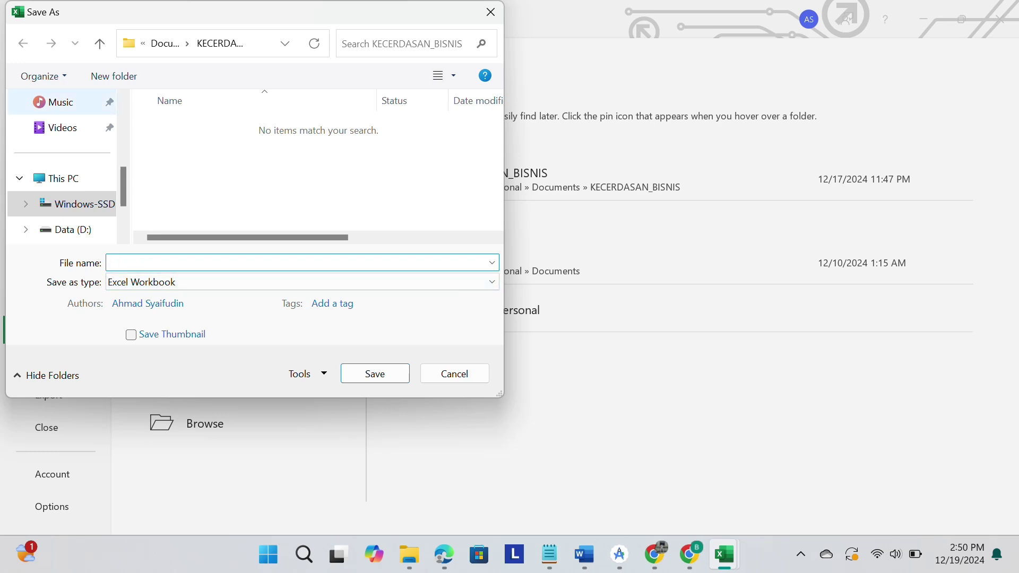
- Browse to Documents in the save dialog, search for KECER, and open the KECERDASAN_BISNIS folder
scroll(69, 151, up, 3)
scroll(69, 154, down, 1)
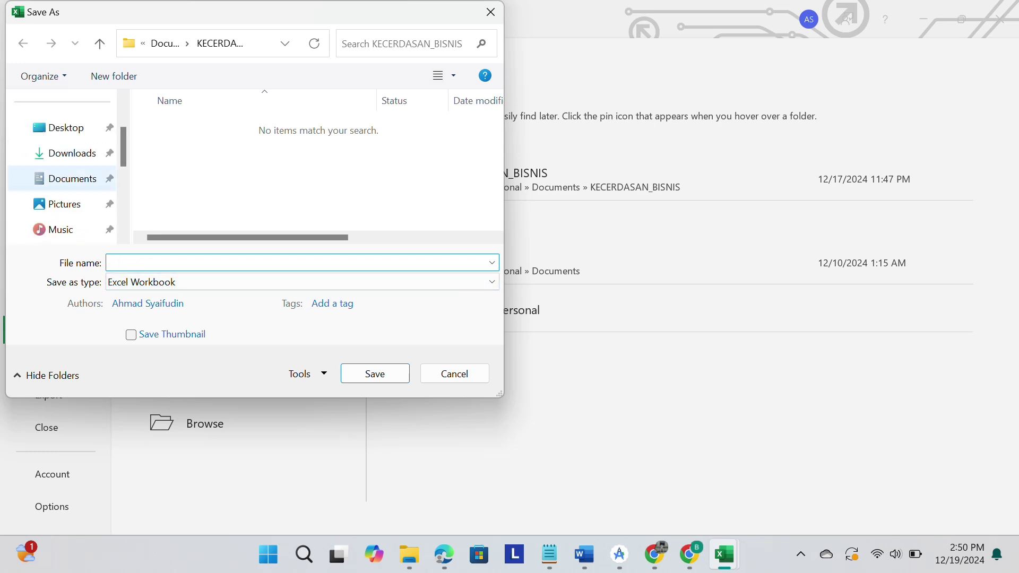
click(72, 179)
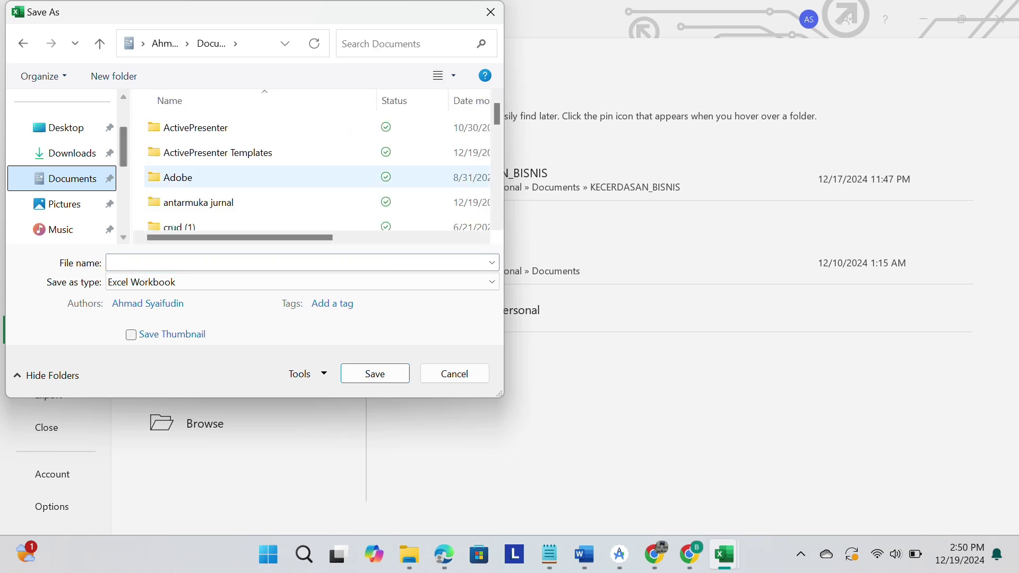
scroll(239, 191, down, 2)
scroll(239, 194, down, 1)
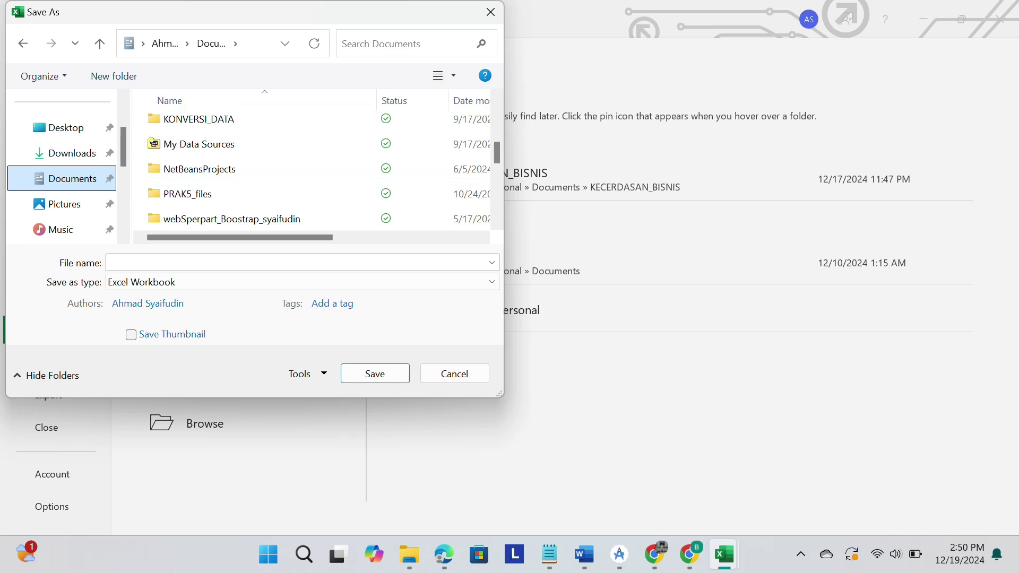
click(398, 44)
text(DA)
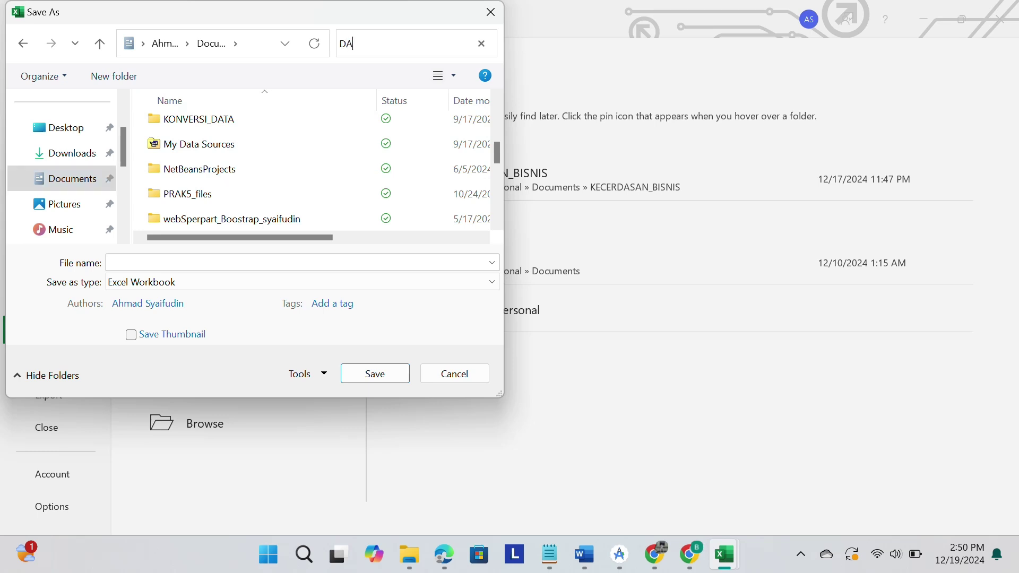
key(BackSpace)
key(BackSpace)
text(K)
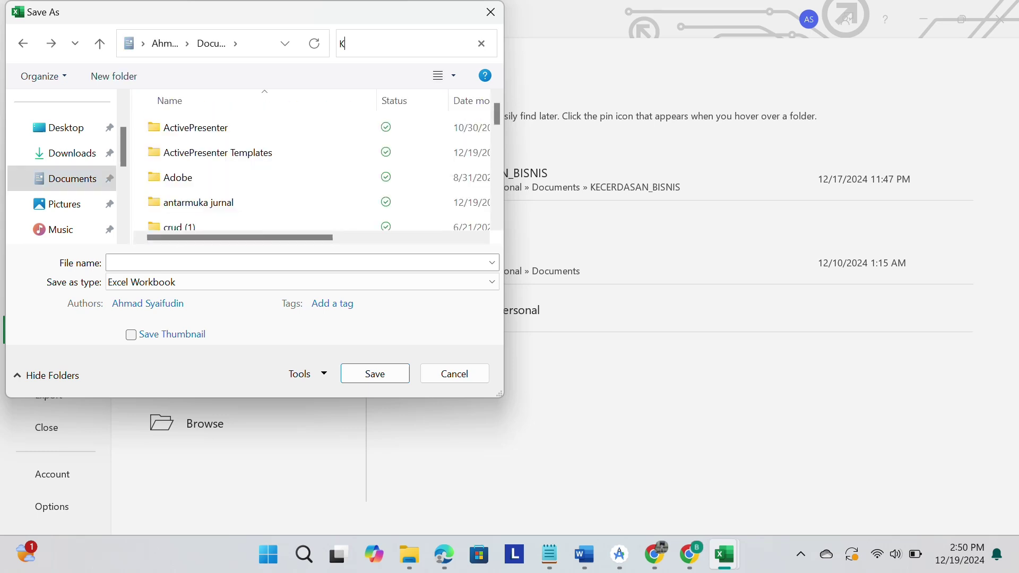
text(ECER)
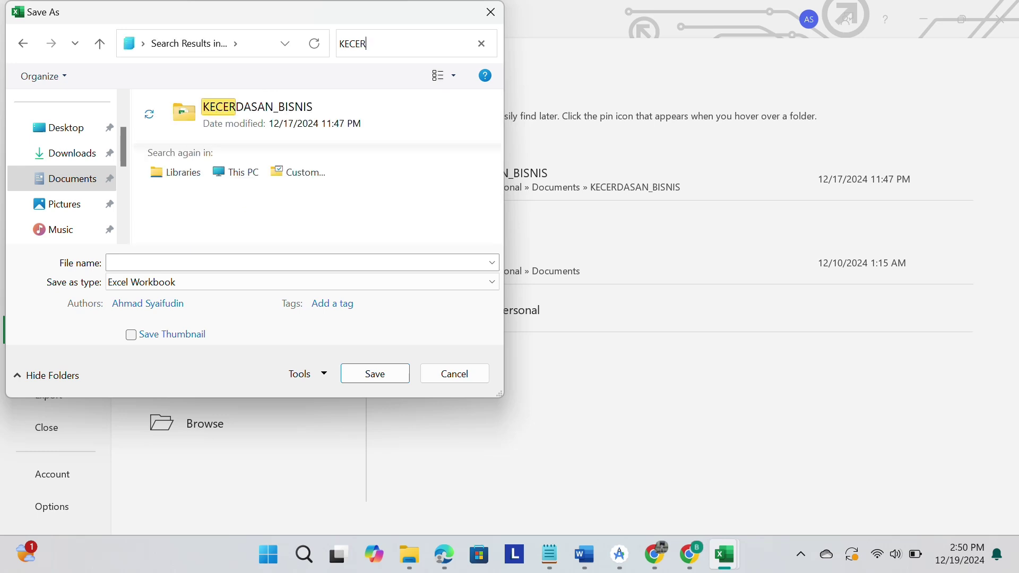
click(258, 114)
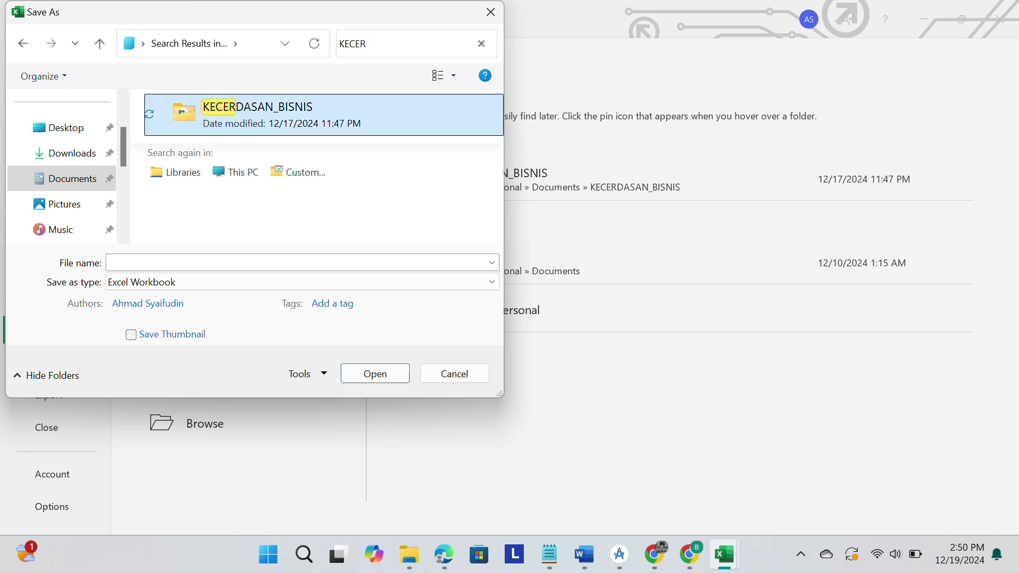
key(Return)
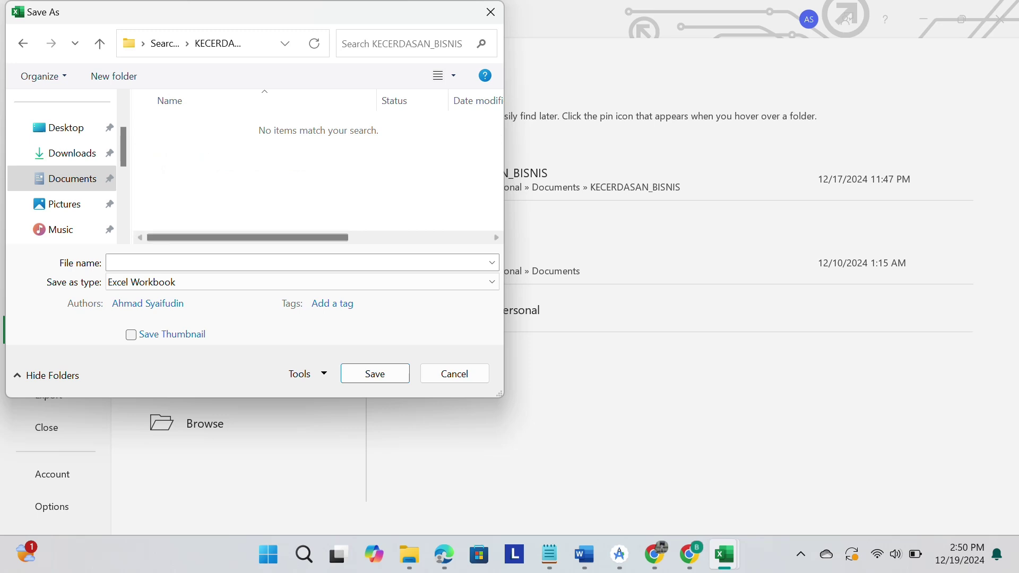
- Save the workbook under the file name DATA-WAREHOUSE
click(250, 262)
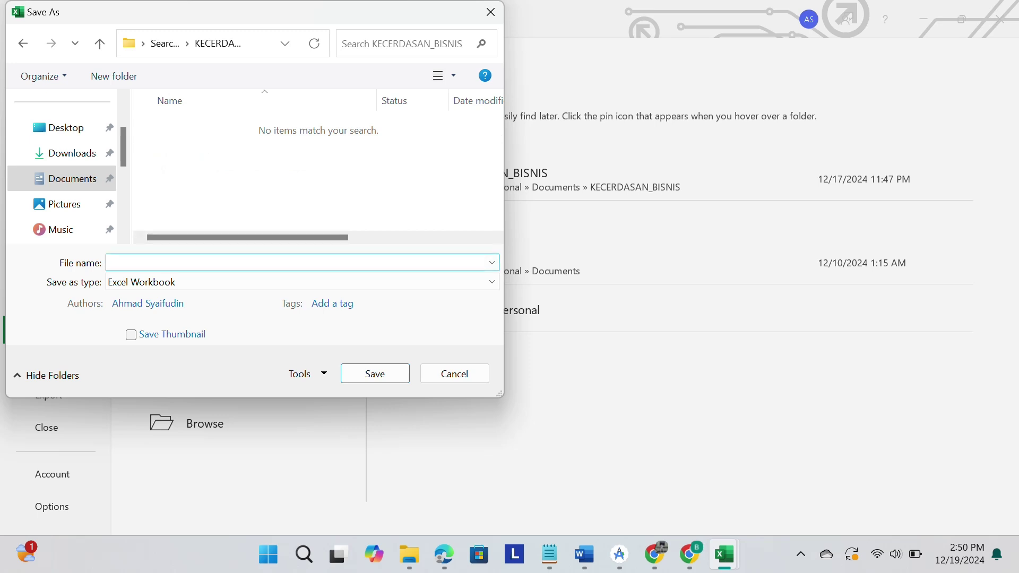
text(DATA-WAREHOUSE)
click(375, 373)
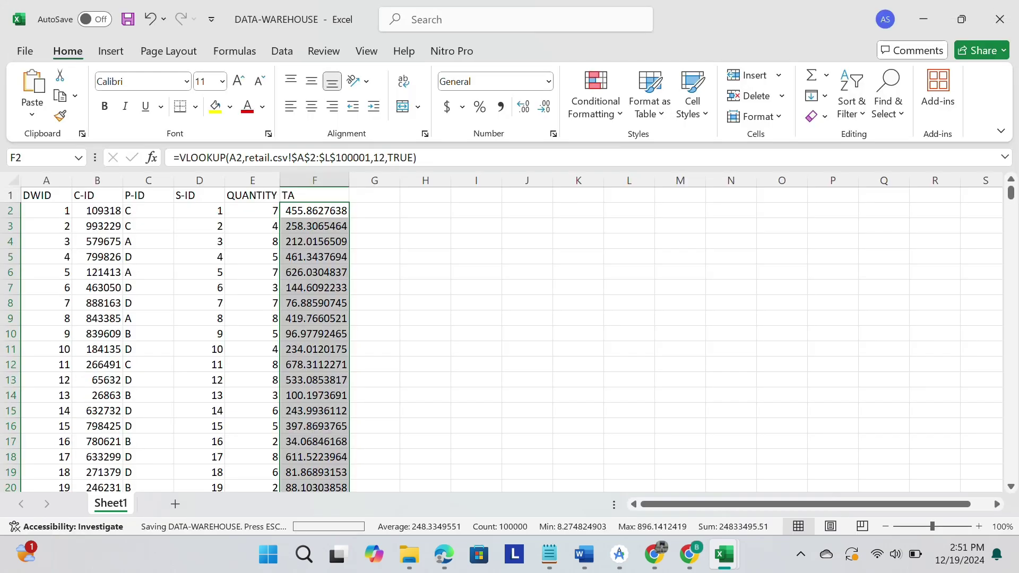
- Create a new blank workbook
mouse_move(689, 554)
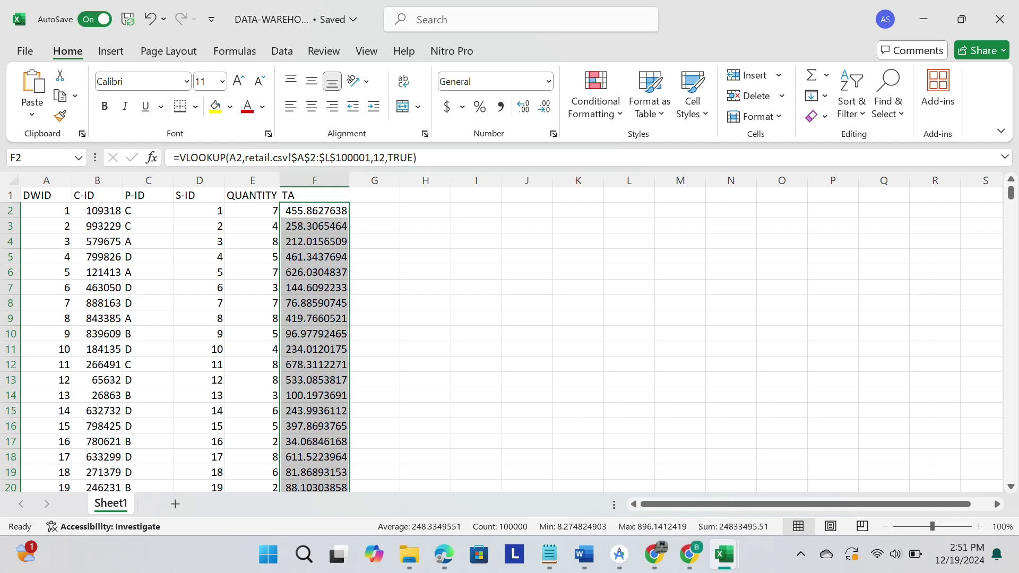
mouse_move(724, 555)
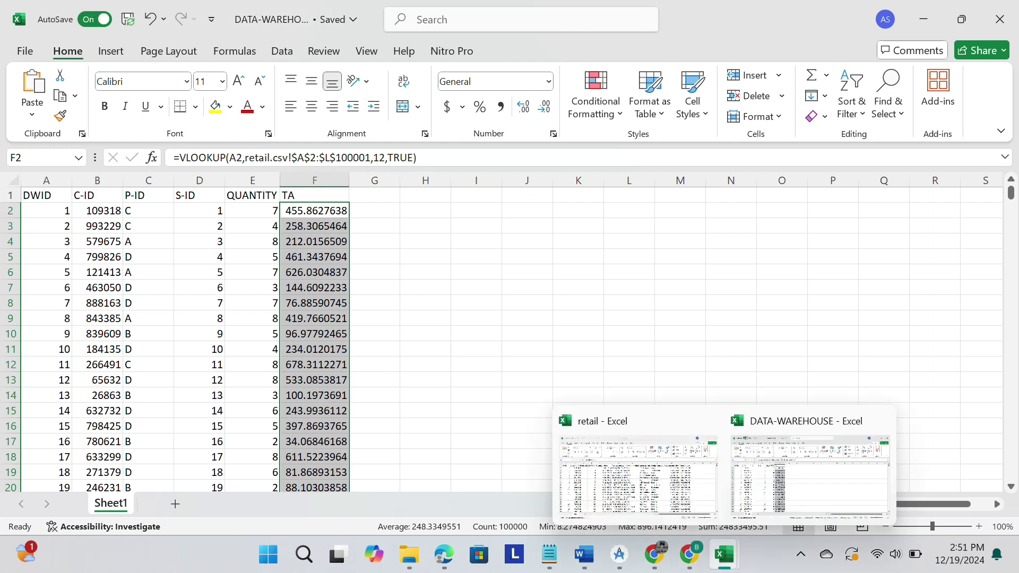
key(alt+f)
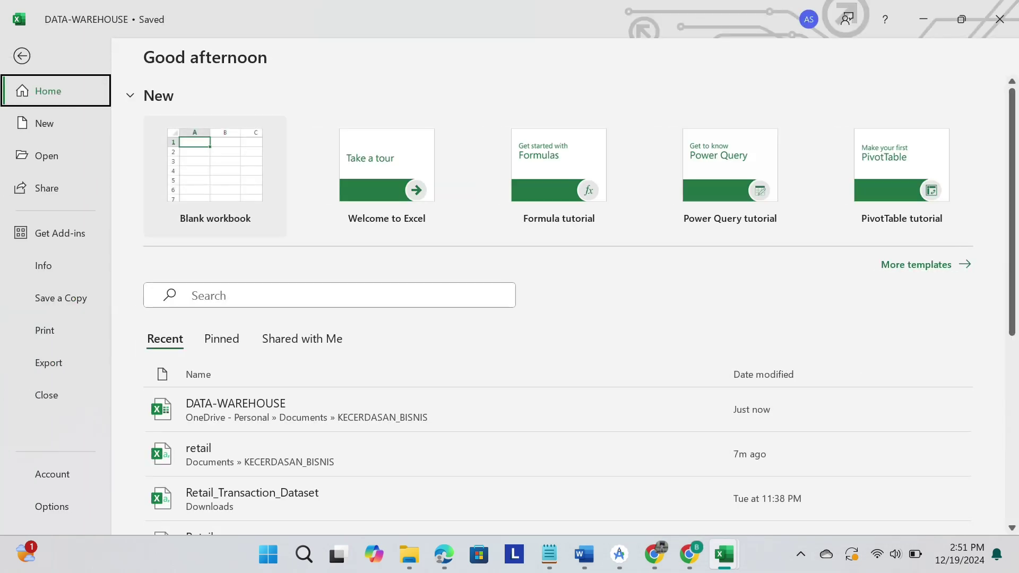
click(215, 176)
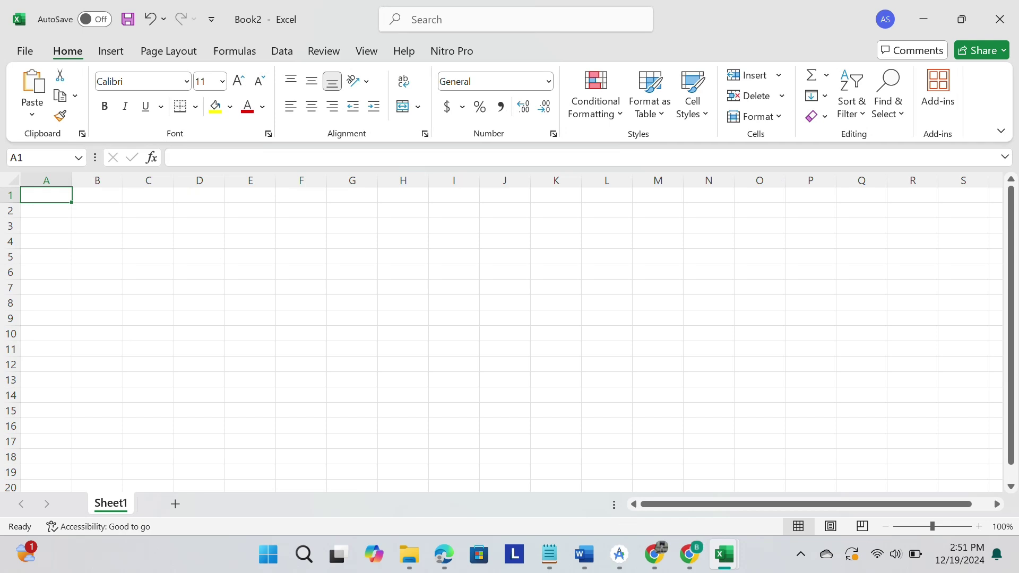
- Enter the heading CUSTOMER ID in A1 of the blank workbook and autofit column A
key(BackSpace)
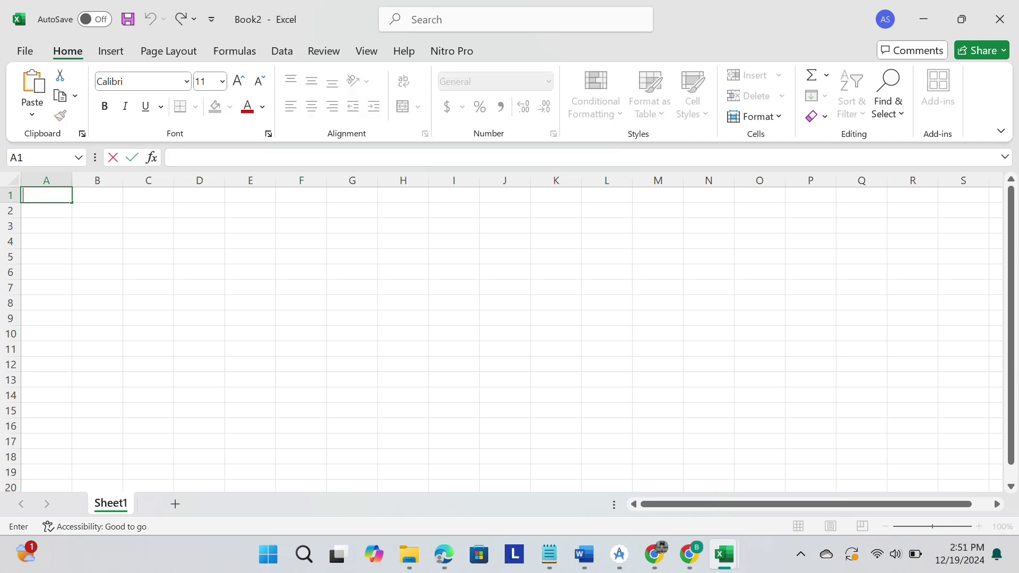
text(CUR)
key(BackSpace)
text(STOM)
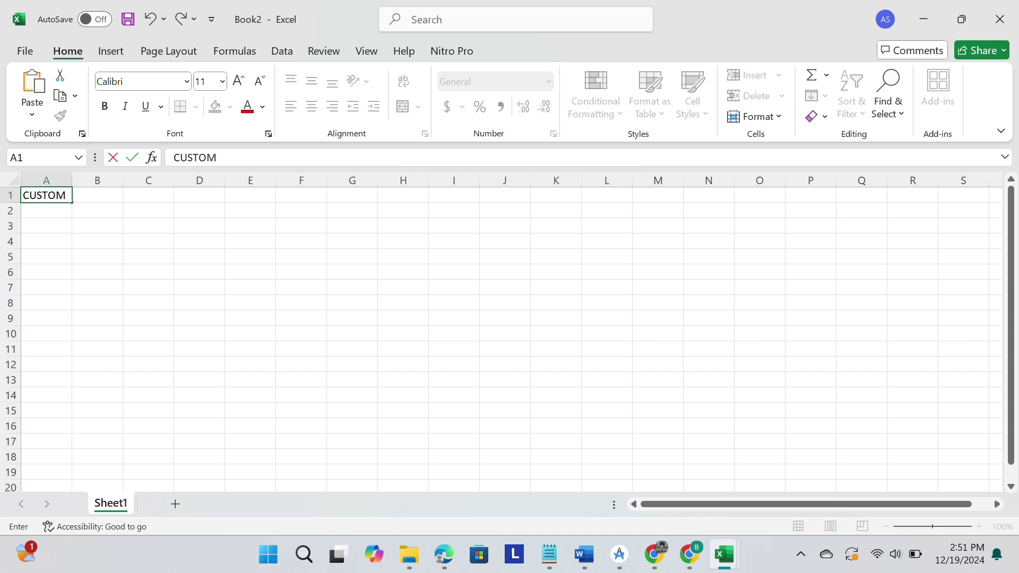
text(ER ID)
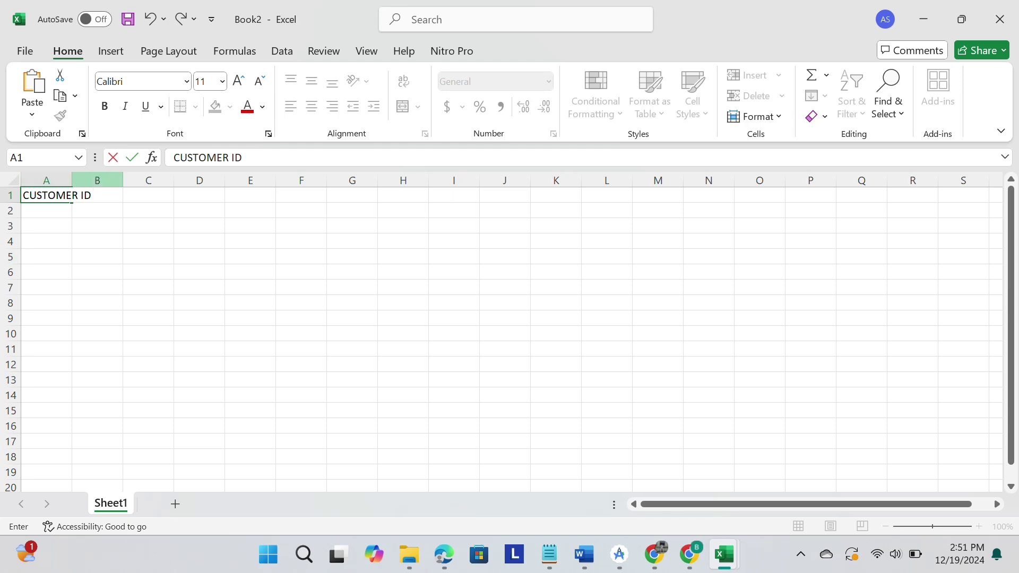
click(52, 181)
double_click(72, 181)
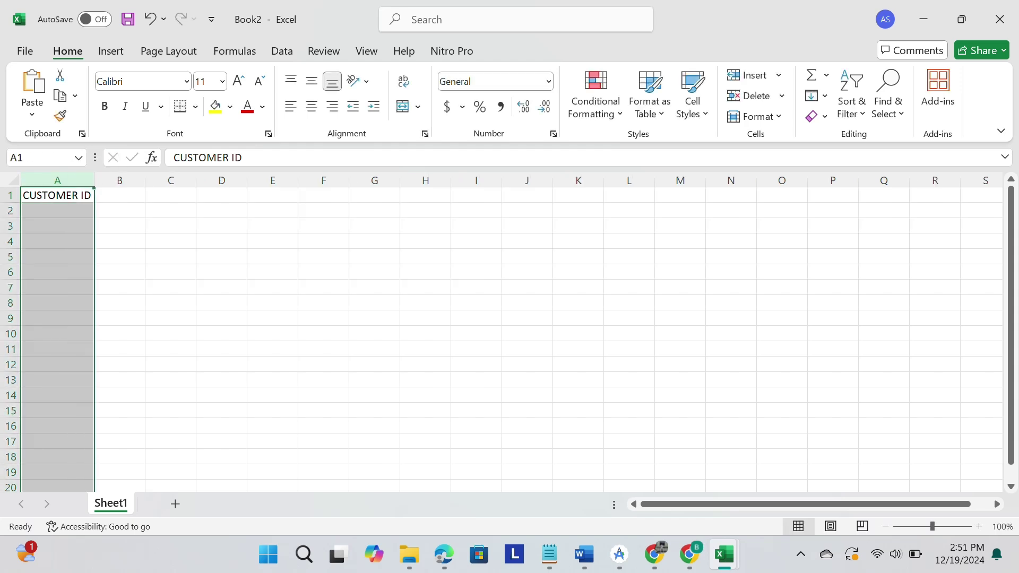
click(58, 211)
key(F2)
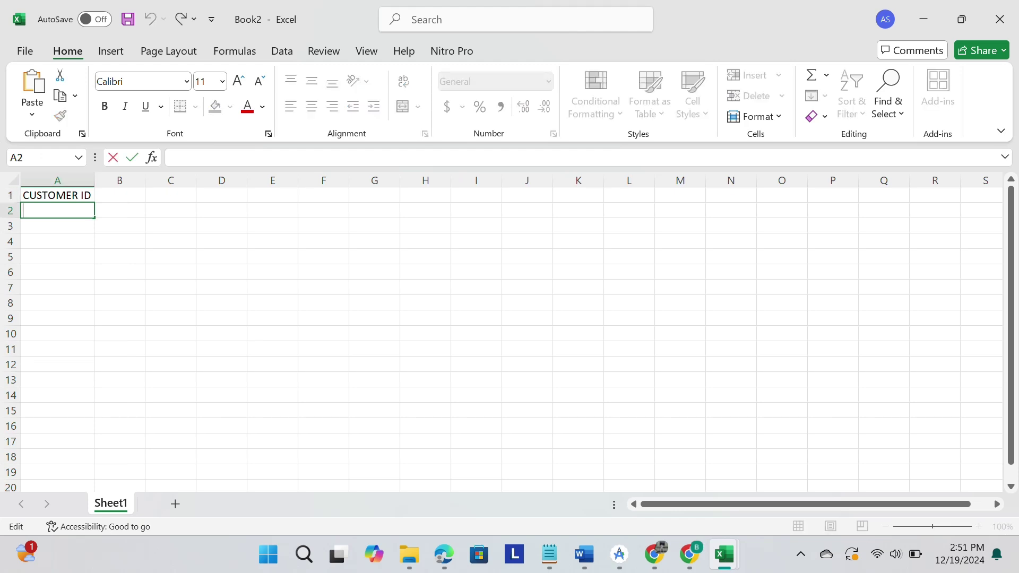
- Delete the CUSTOMER ID heading text from A1
double_click(57, 195)
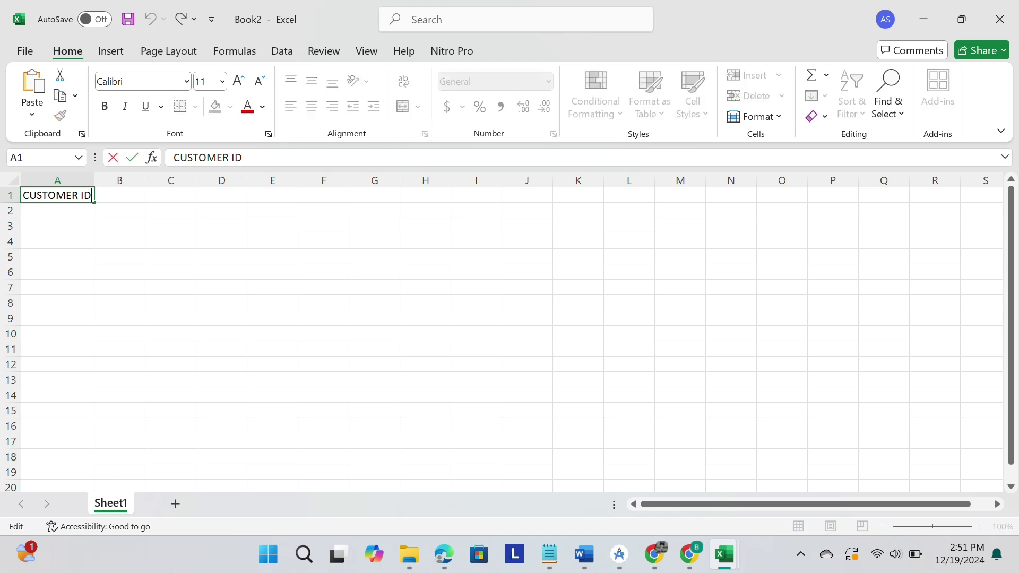
key(BackSpace)
key(BackSpace)
key(BackSpace)
key(BackSpace)
key(BackSpace)
key(BackSpace)
key(BackSpace)
key(BackSpace)
key(BackSpace)
key(BackSpace)
key(BackSpace)
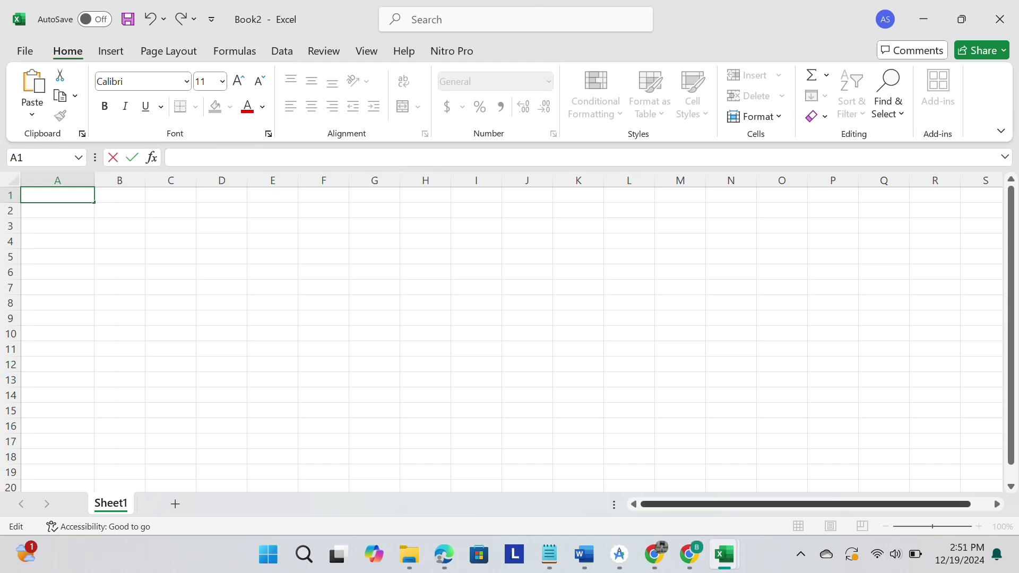
- Copy the CustomerID column from the retail workbook into column A of the blank Book2 workbook
mouse_move(724, 554)
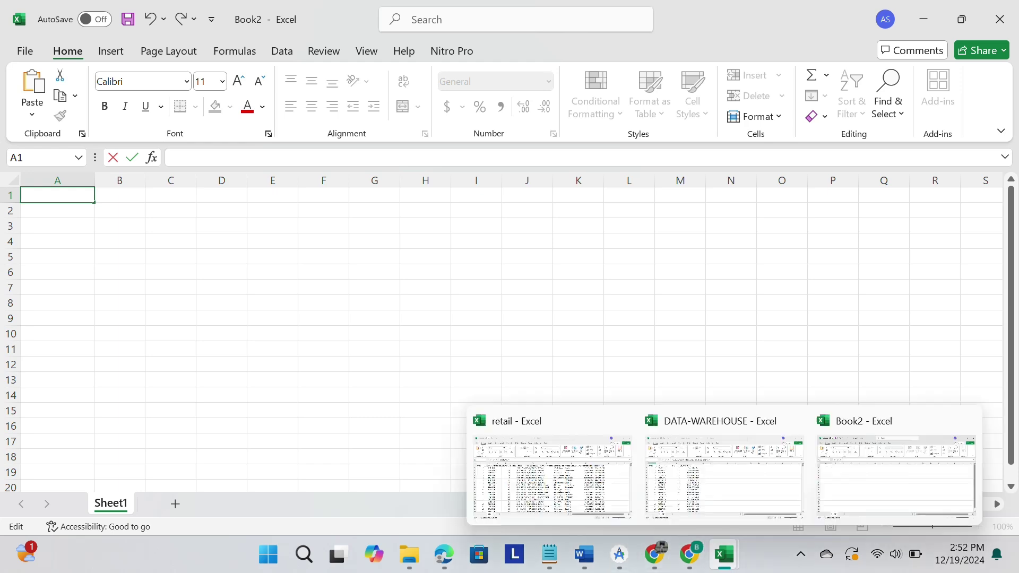
click(552, 472)
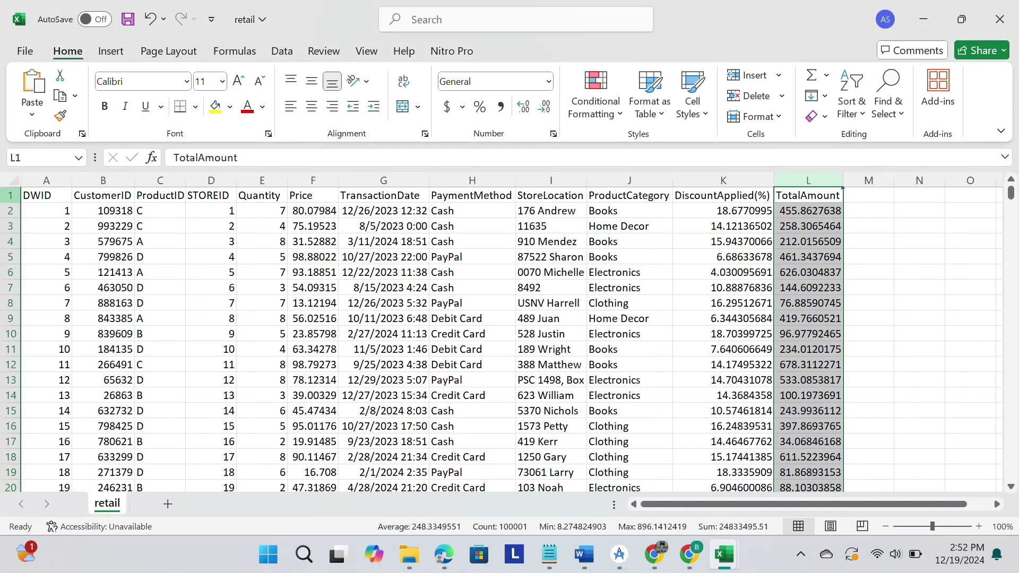
click(103, 181)
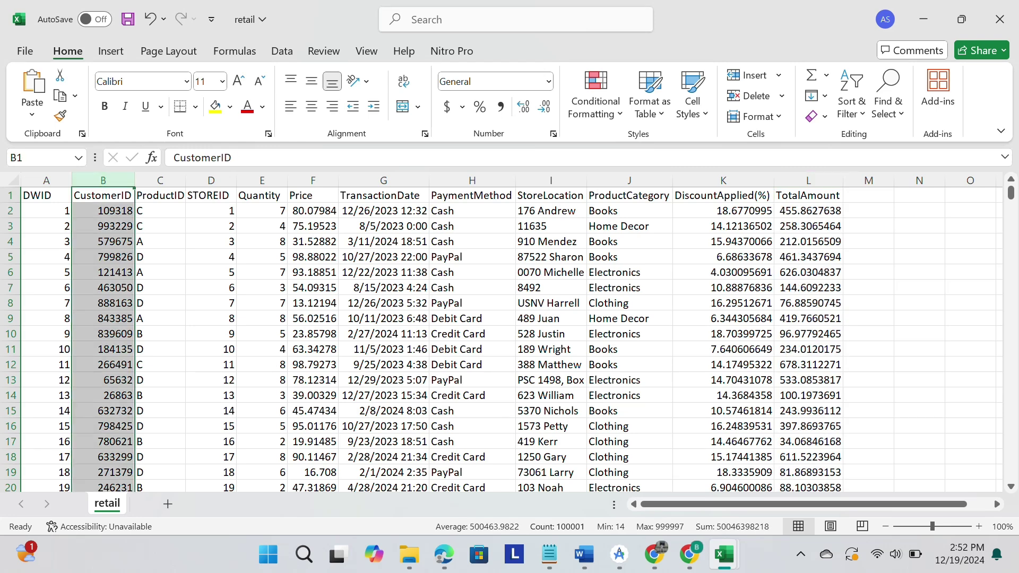
key(ctrl+c)
mouse_move(724, 555)
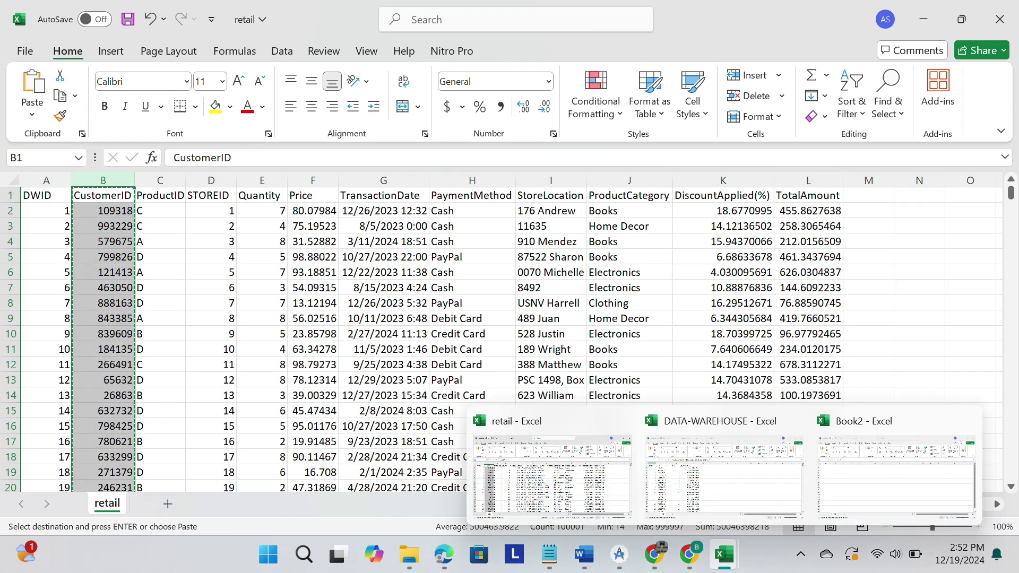
click(897, 475)
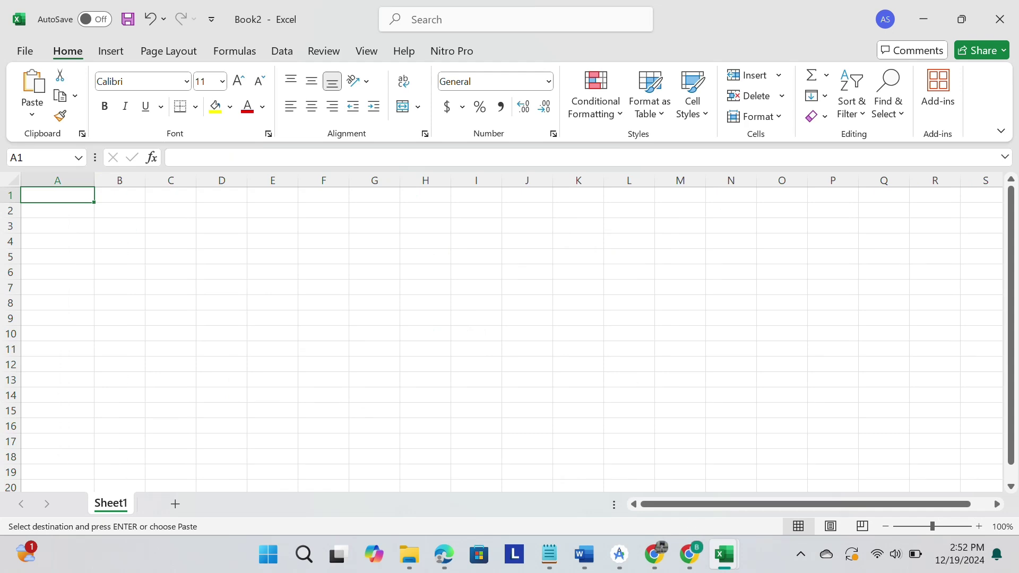
click(58, 180)
key(ctrl+v)
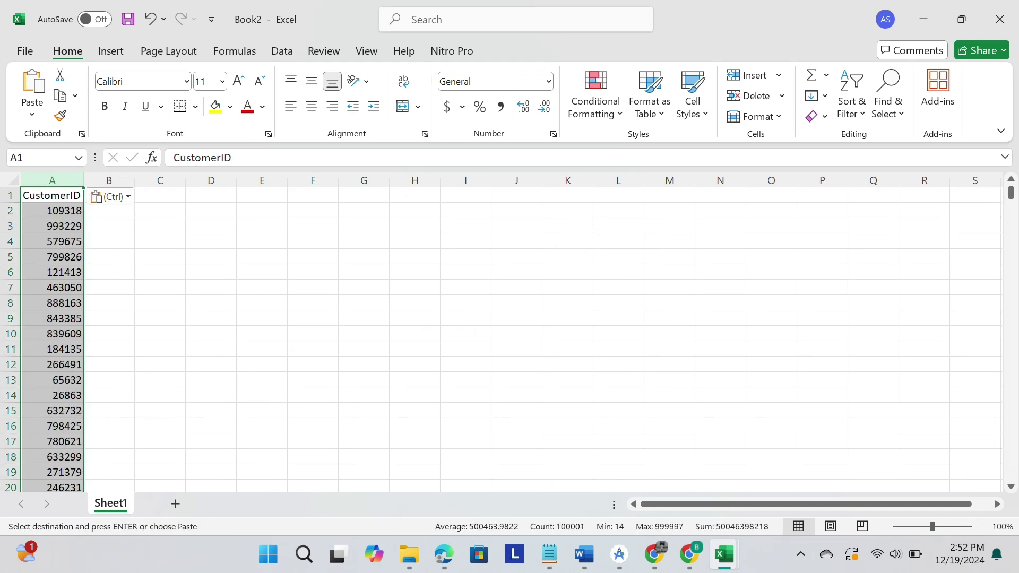
click(159, 288)
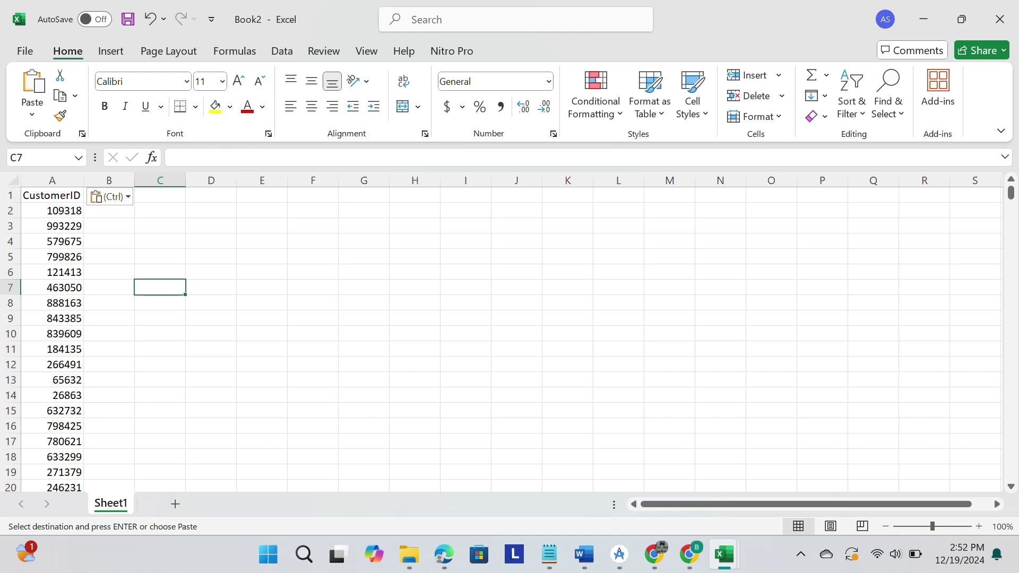
- Save the customer workbook in the KECERDASAN_BISNIS folder under the file name DIMENSION-CUSTOMER
click(25, 51)
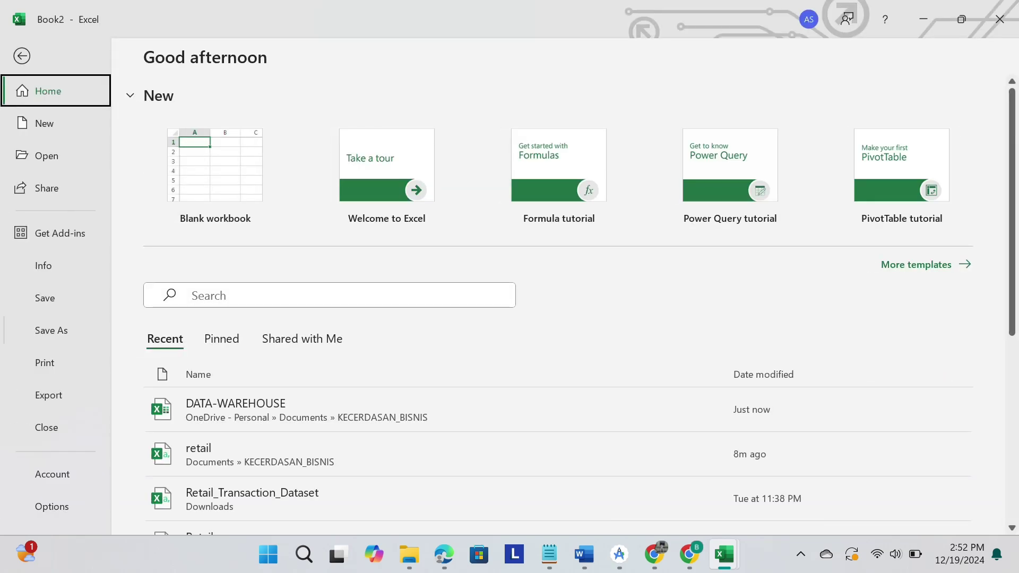
key(a)
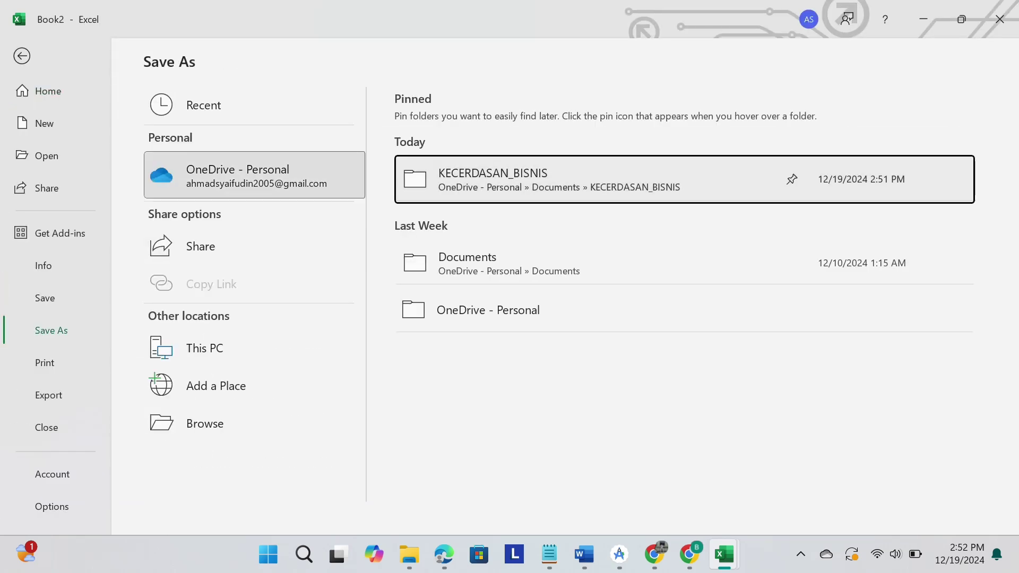
key(Return)
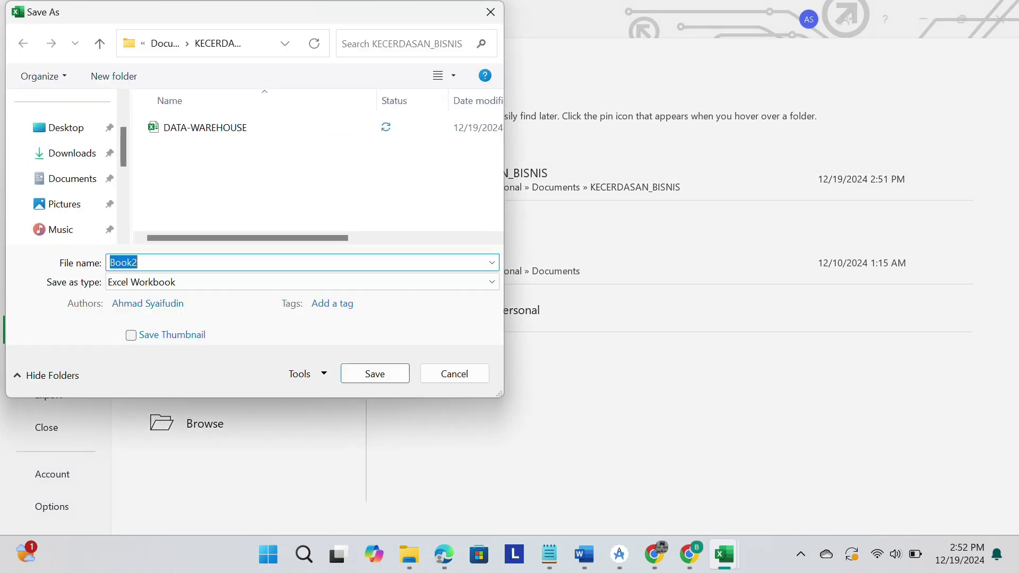
click(138, 263)
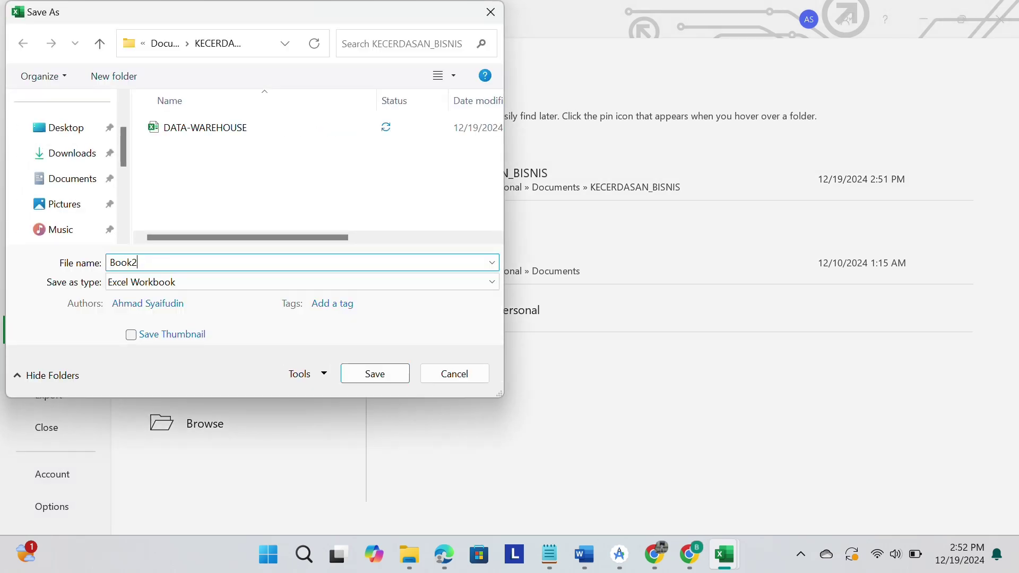
key(BackSpace)
key(BackSpace)
key(BackSpace)
key(BackSpace)
key(BackSpace)
text(DIMENSION-CUSTOMER)
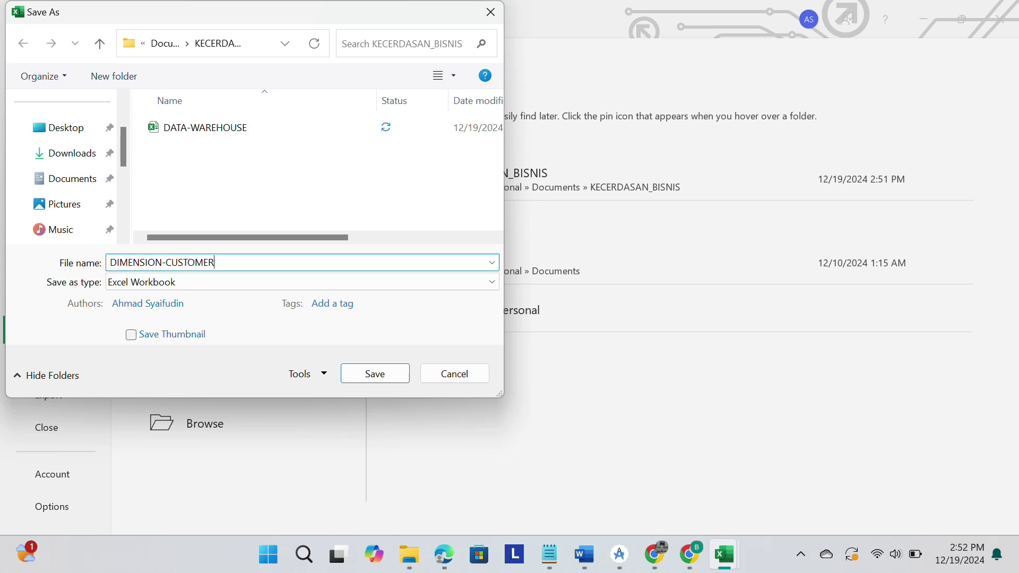
key(Return)
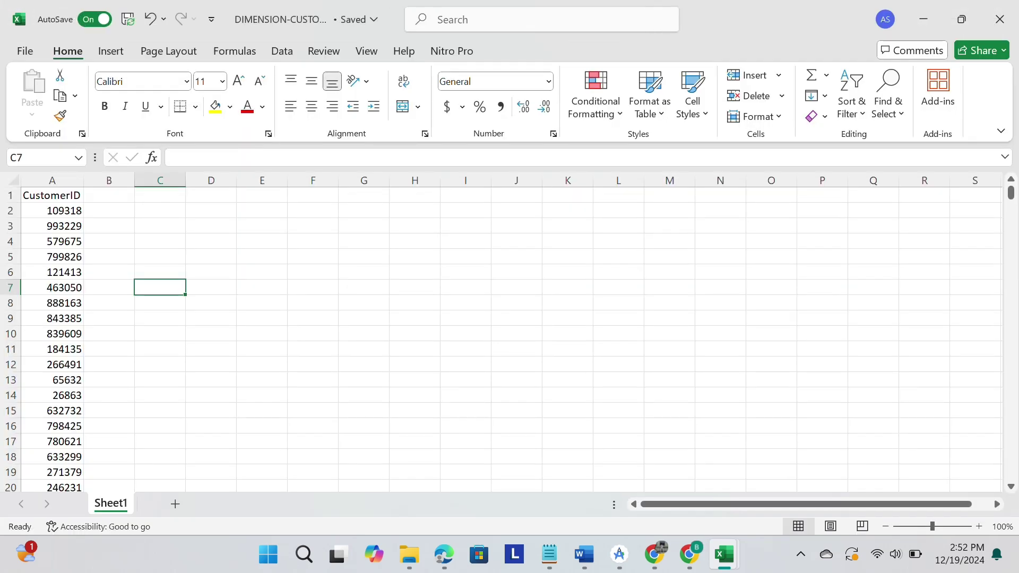
- Create a new blank workbook and copy the ProductID column from the retail workbook into its column A
click(25, 51)
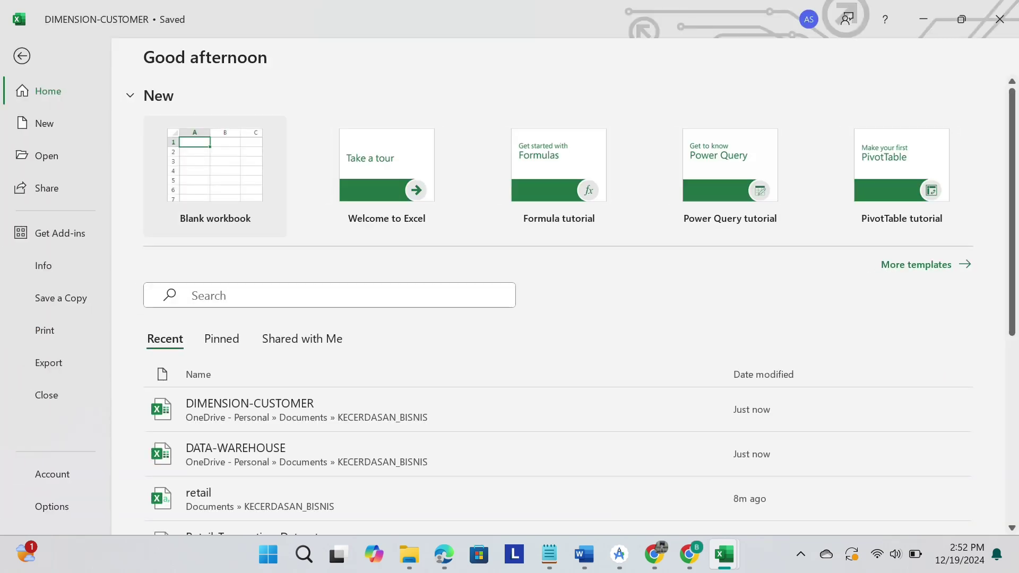
click(215, 168)
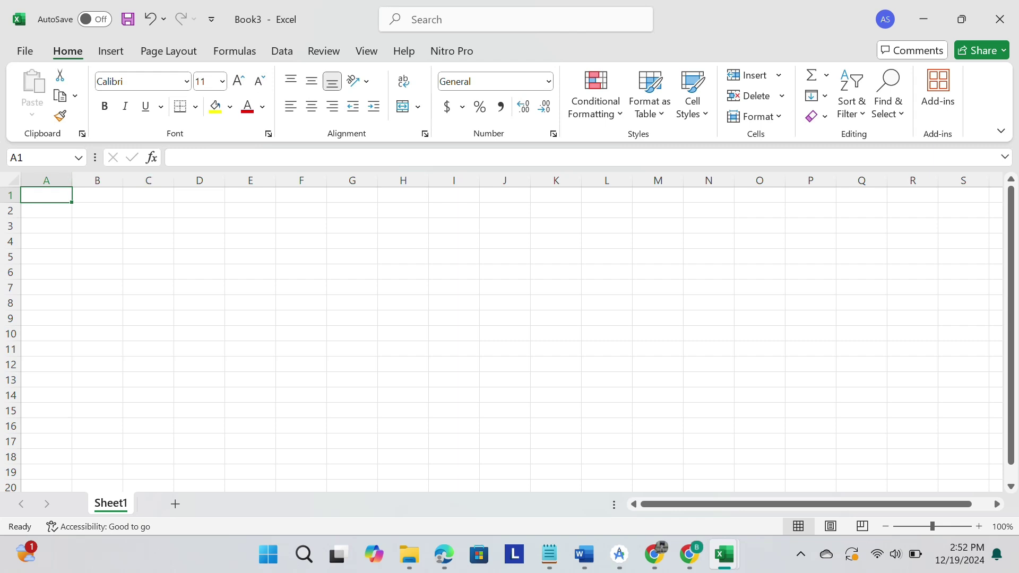
mouse_move(723, 554)
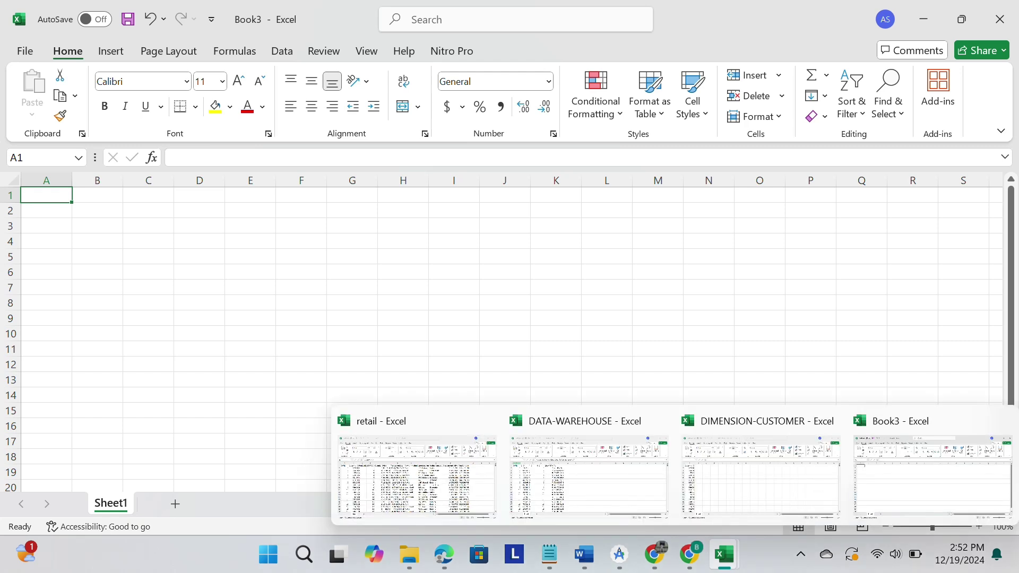
click(417, 470)
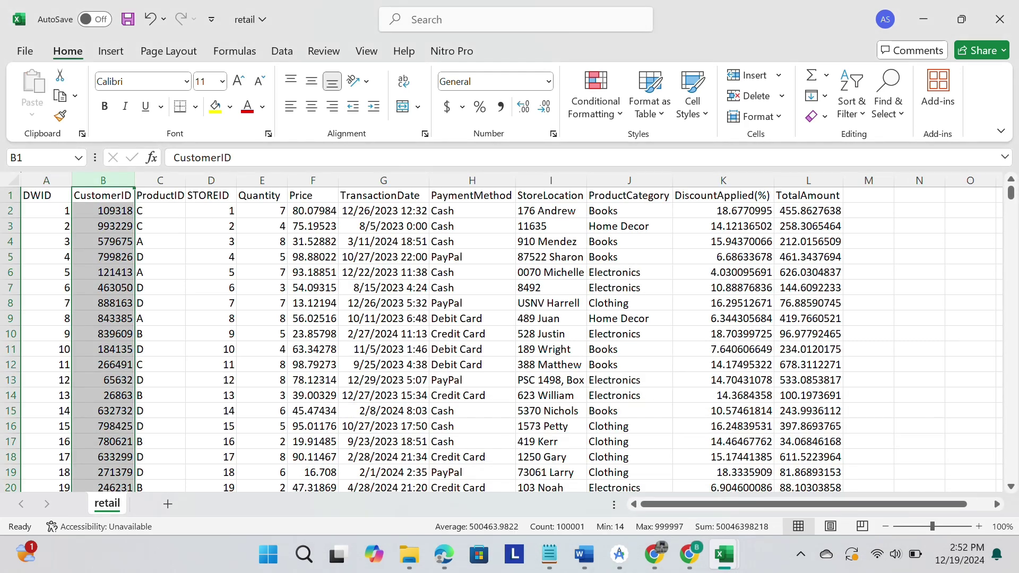
click(160, 180)
key(ctrl+c)
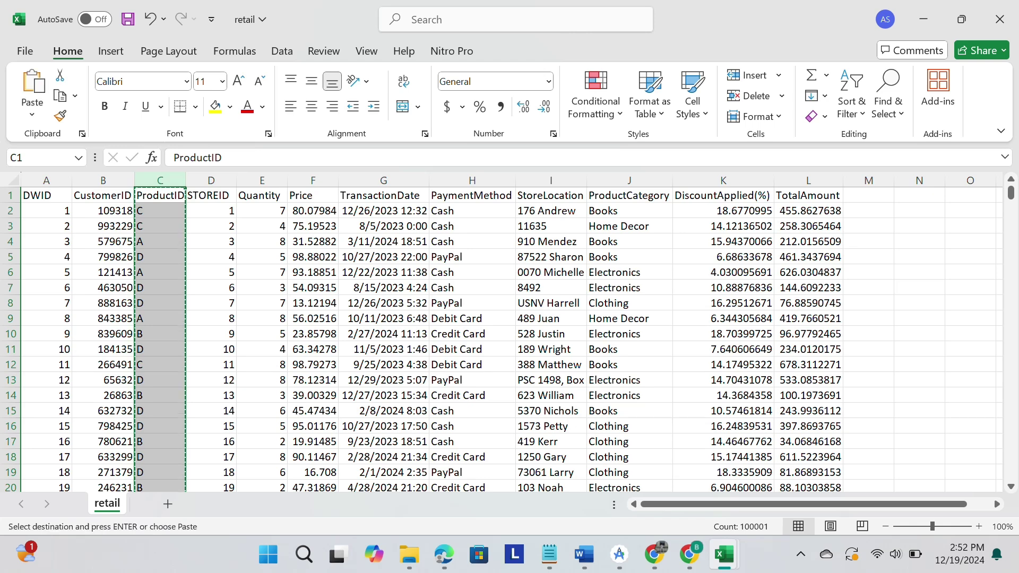
mouse_move(688, 554)
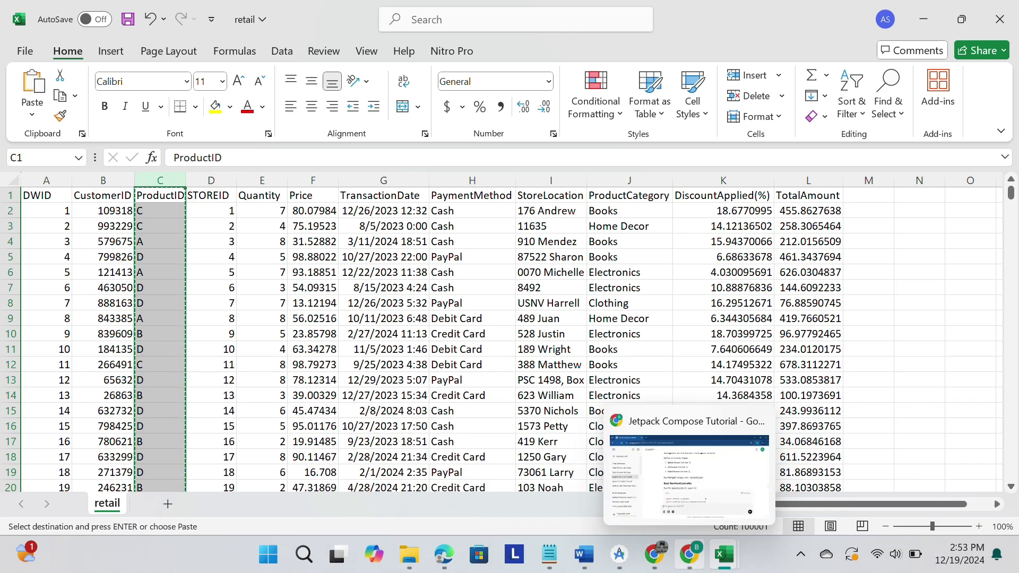
mouse_move(724, 555)
click(932, 475)
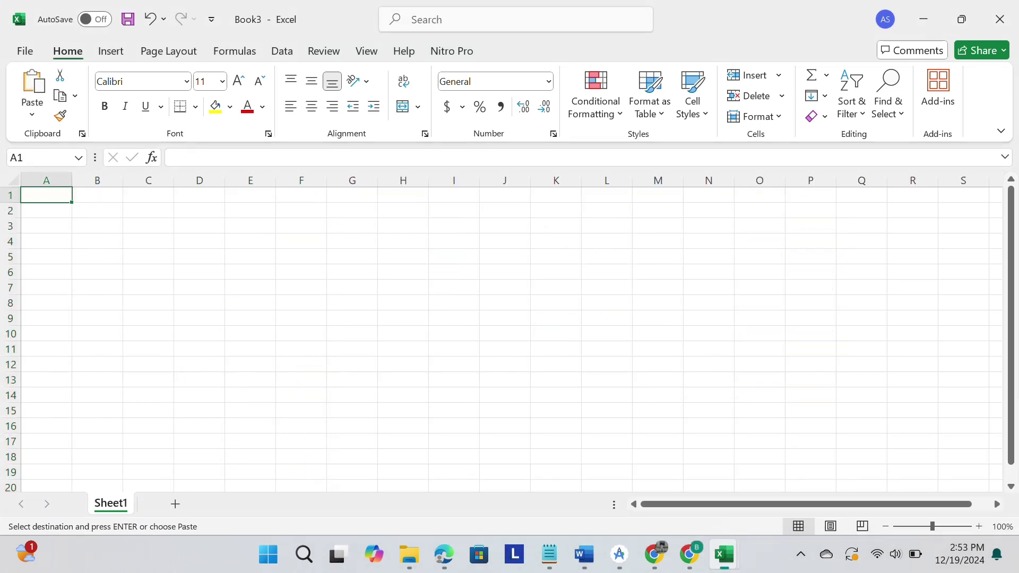
click(46, 180)
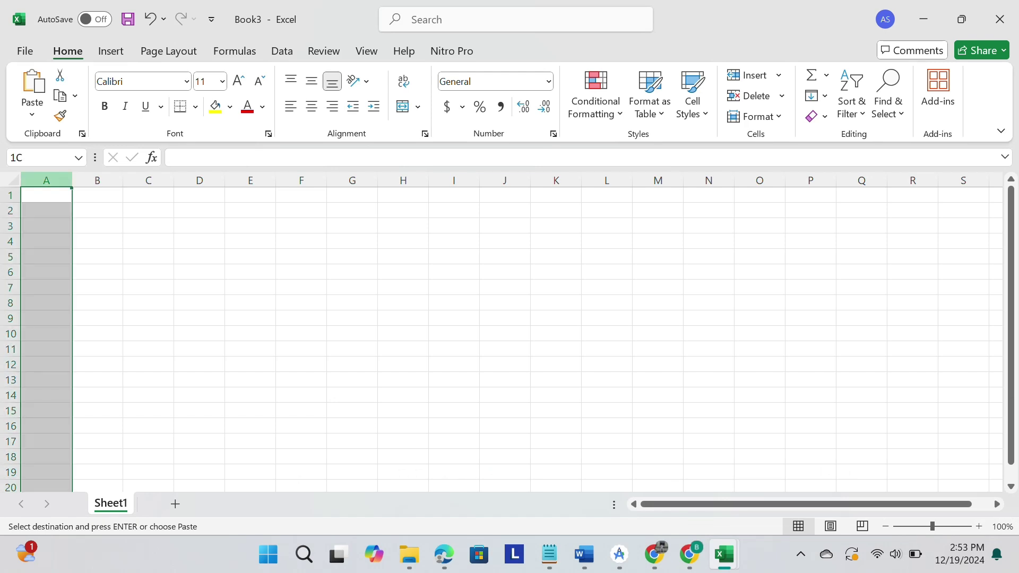
key(ctrl+v)
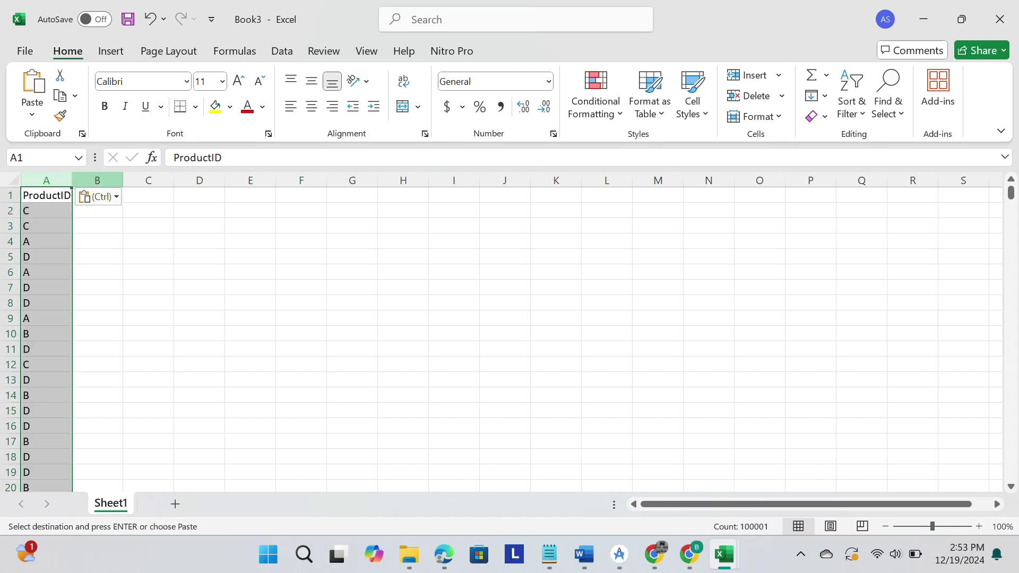
- Copy the ProductCategory column from the retail workbook into column B of the new product workbook
click(97, 181)
mouse_move(723, 555)
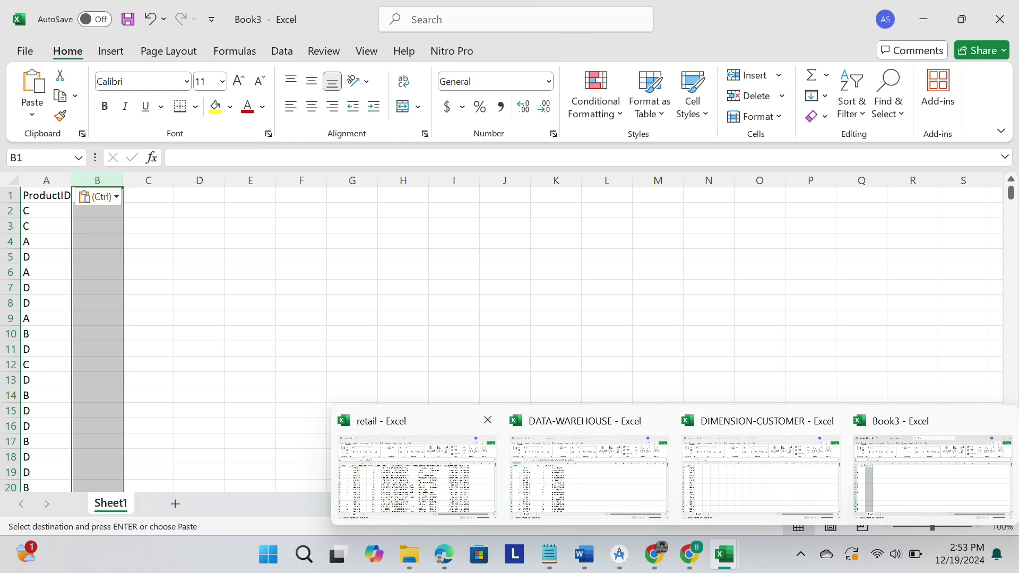
click(417, 467)
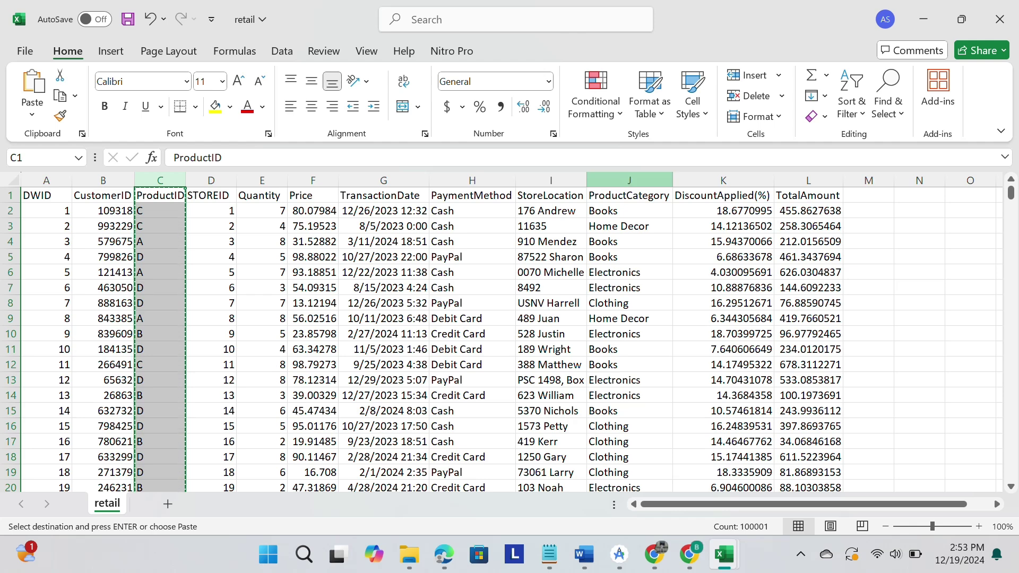
click(629, 181)
key(ctrl+c)
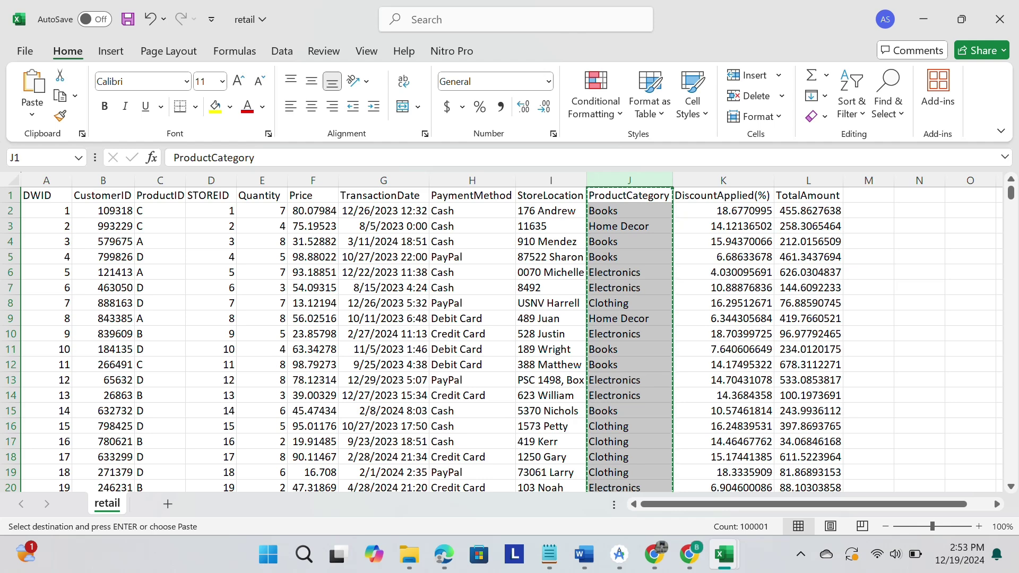
mouse_move(724, 554)
click(922, 482)
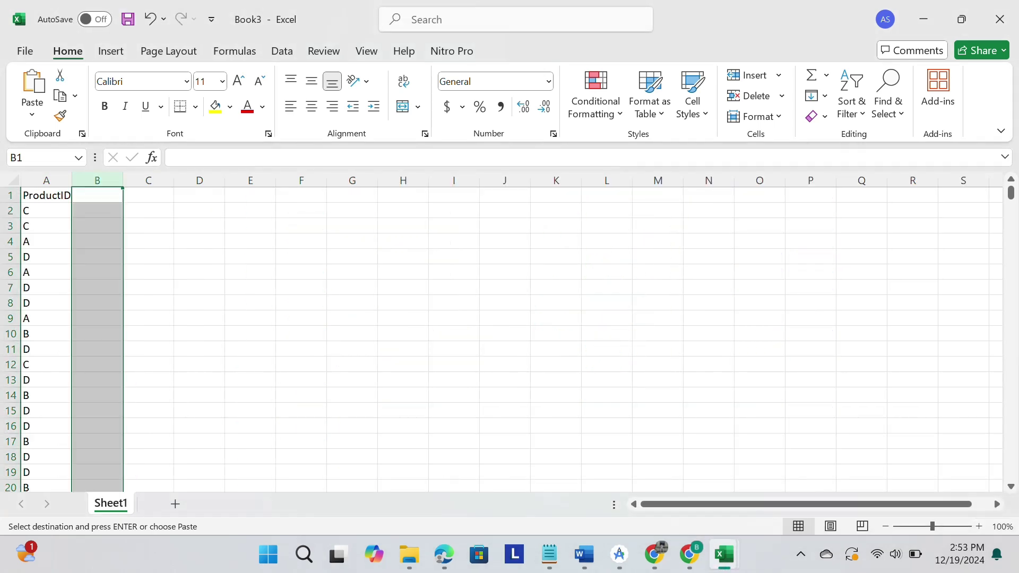
key(ctrl+v)
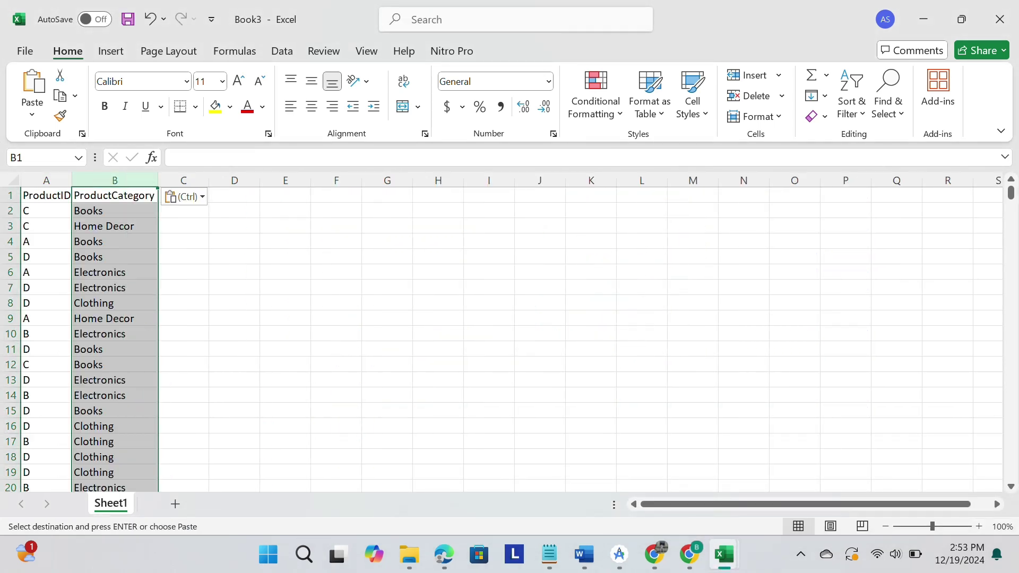
- Copy the Price column from the retail workbook into column C of the new product workbook
click(183, 180)
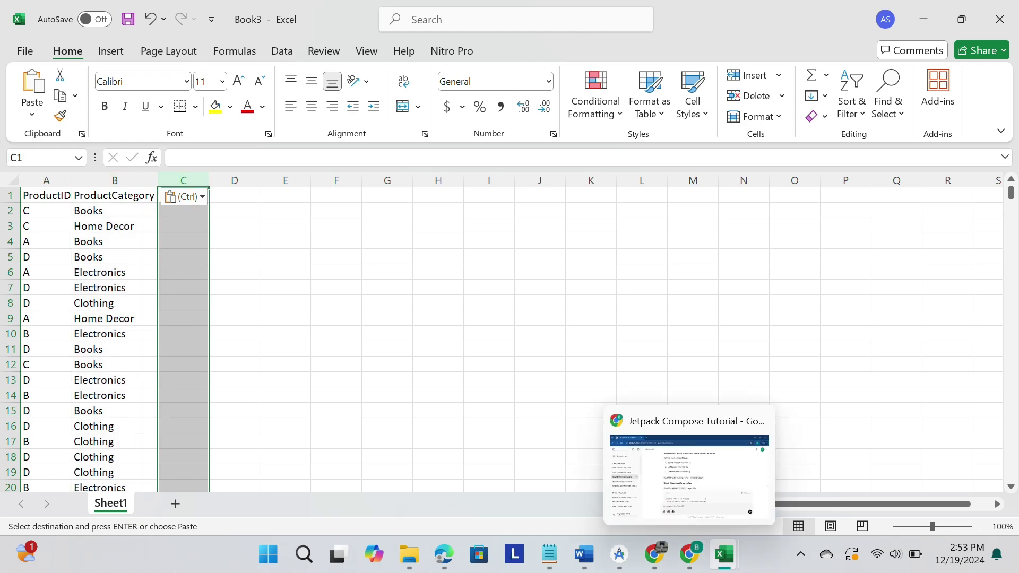
mouse_move(725, 555)
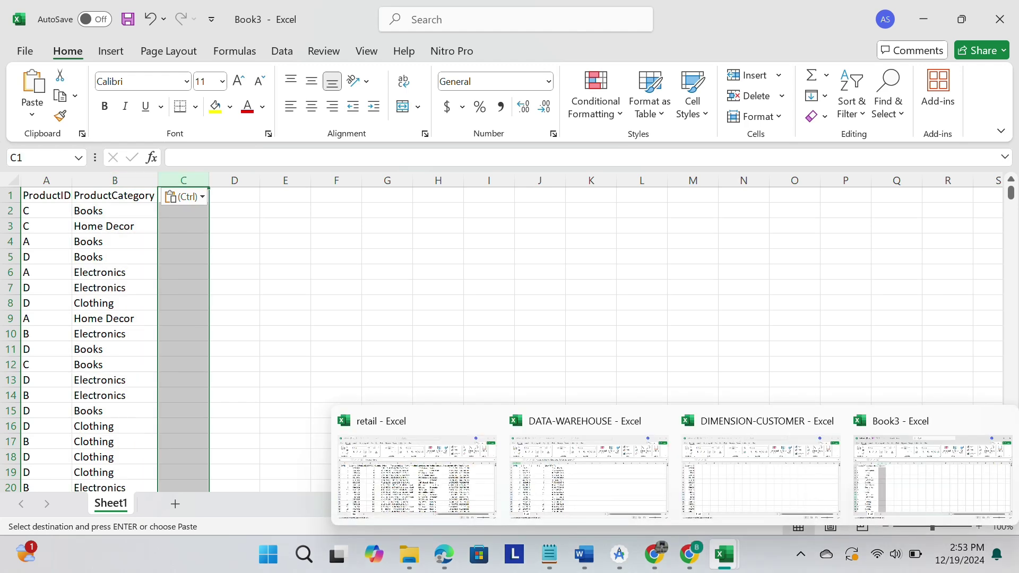
click(416, 467)
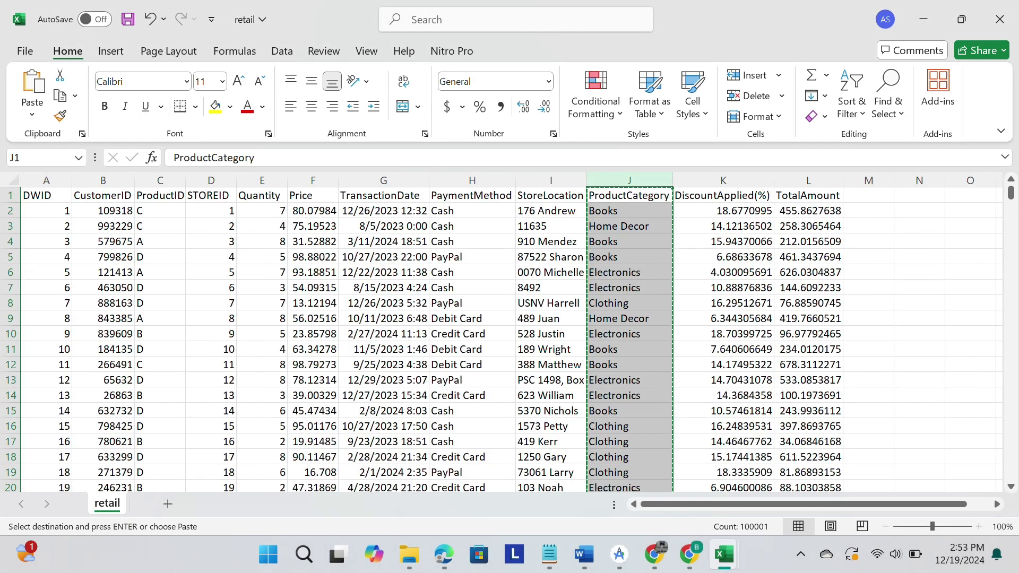
click(313, 180)
key(ctrl+c)
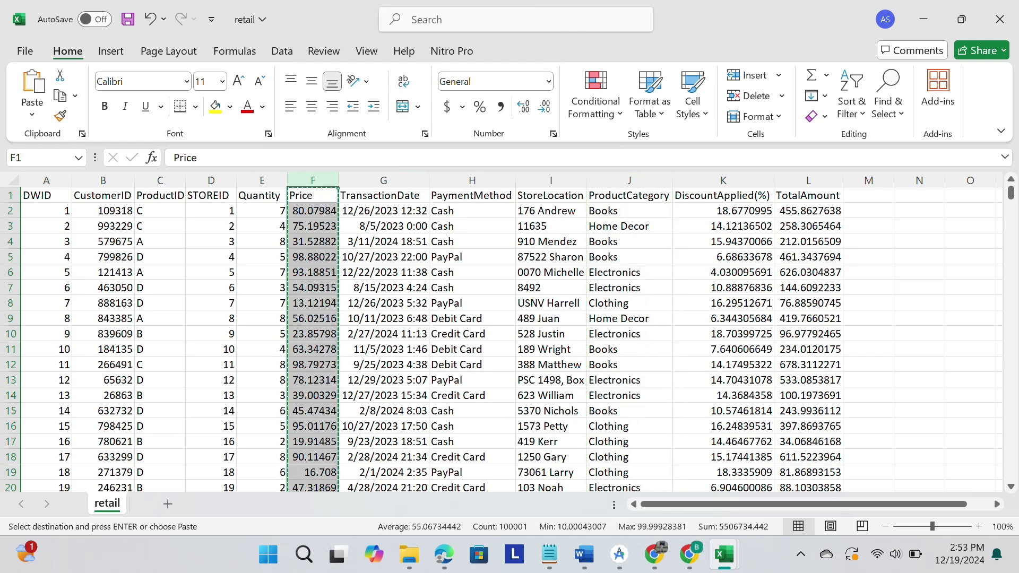
mouse_move(724, 554)
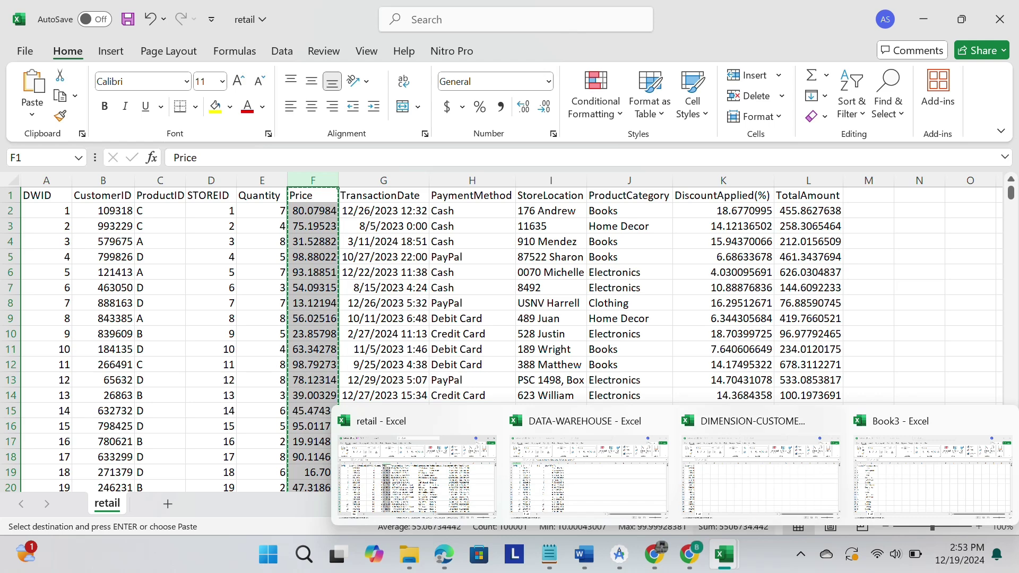
click(932, 467)
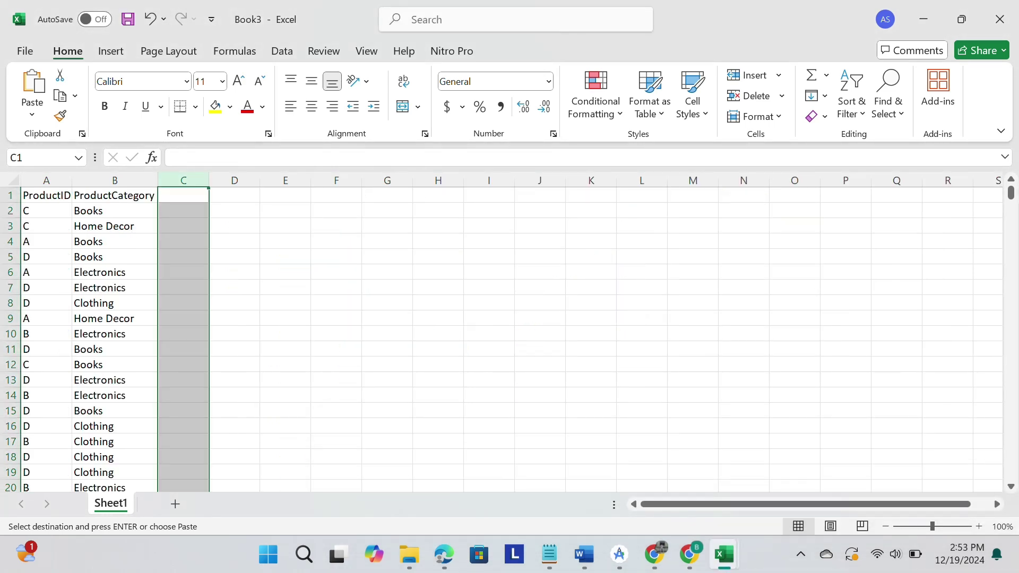
key(ctrl+v)
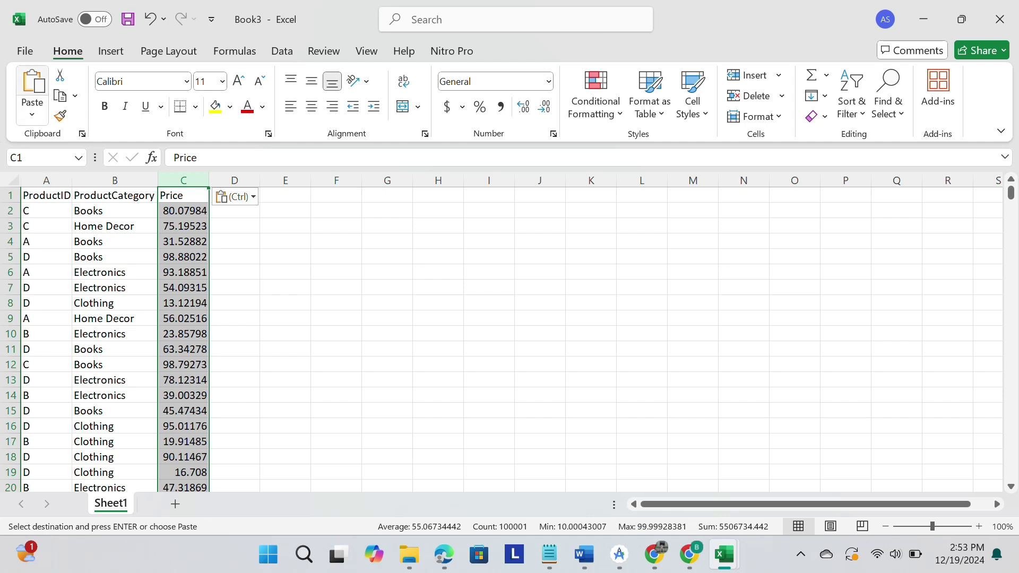
- Save the product workbook in the KECERDASAN_BISNIS folder under the file name DIMENSION-PRODUCT
click(25, 51)
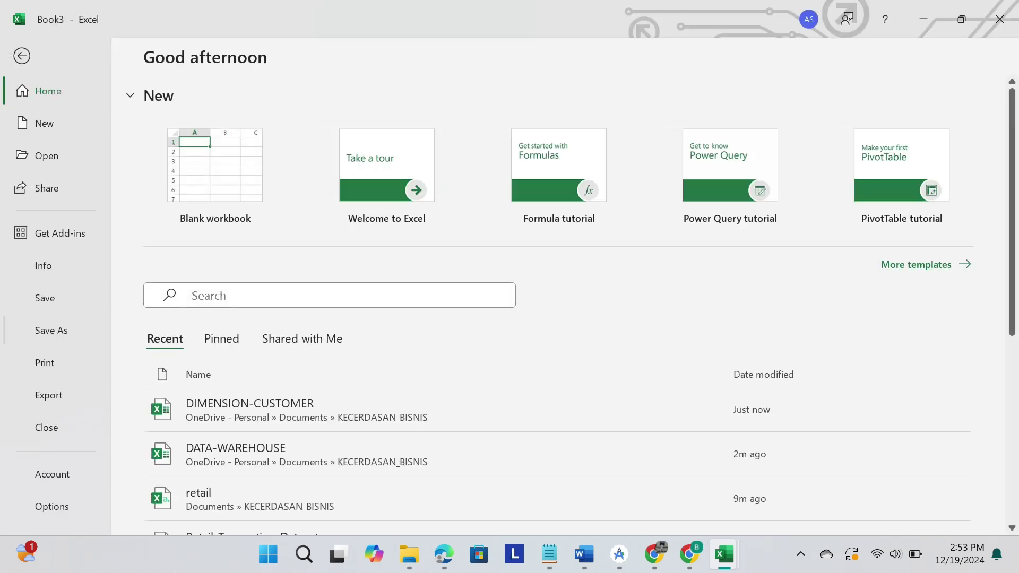
key(a)
click(558, 179)
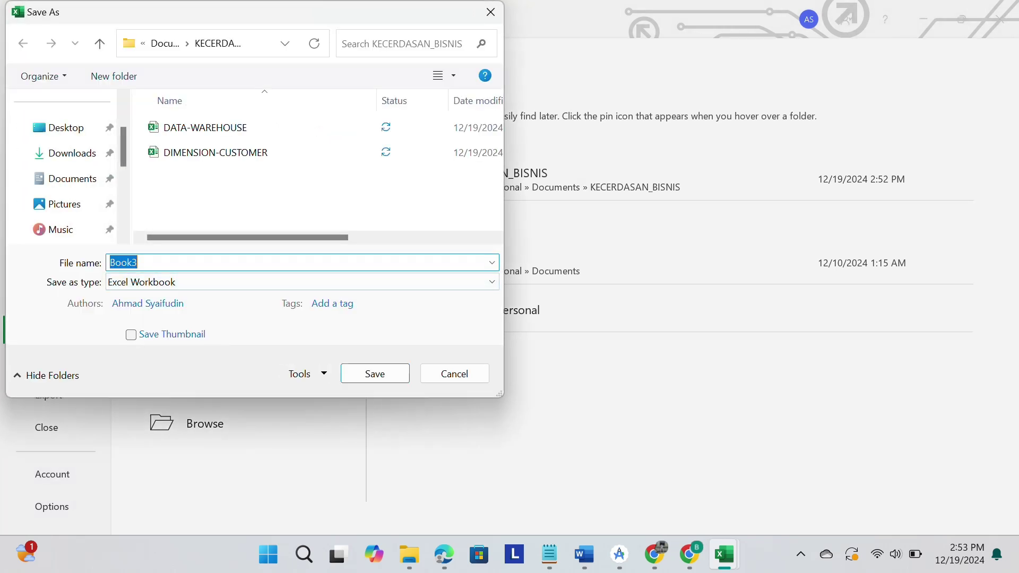
key(BackSpace)
text(DI)
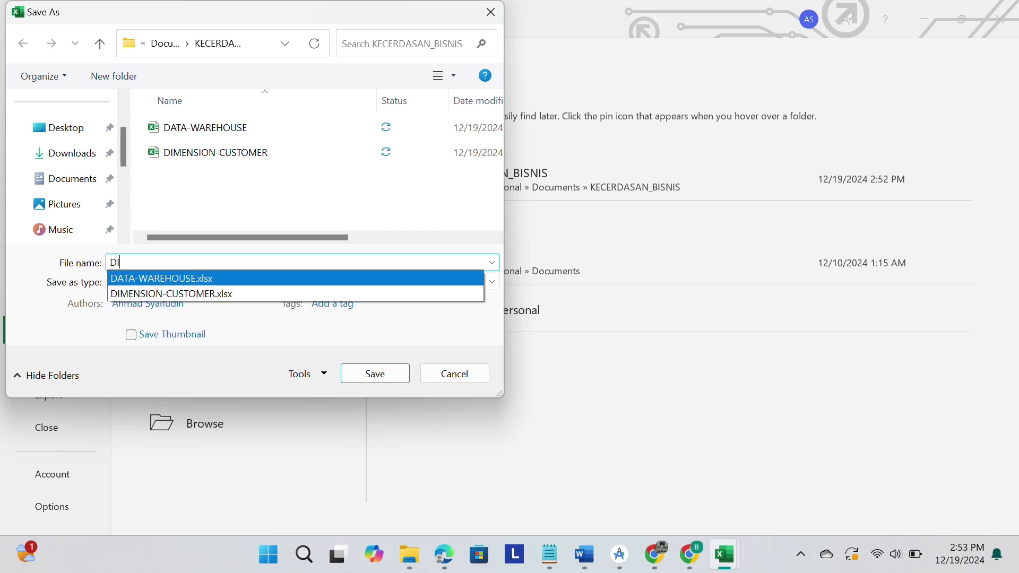
text(MENSIO)
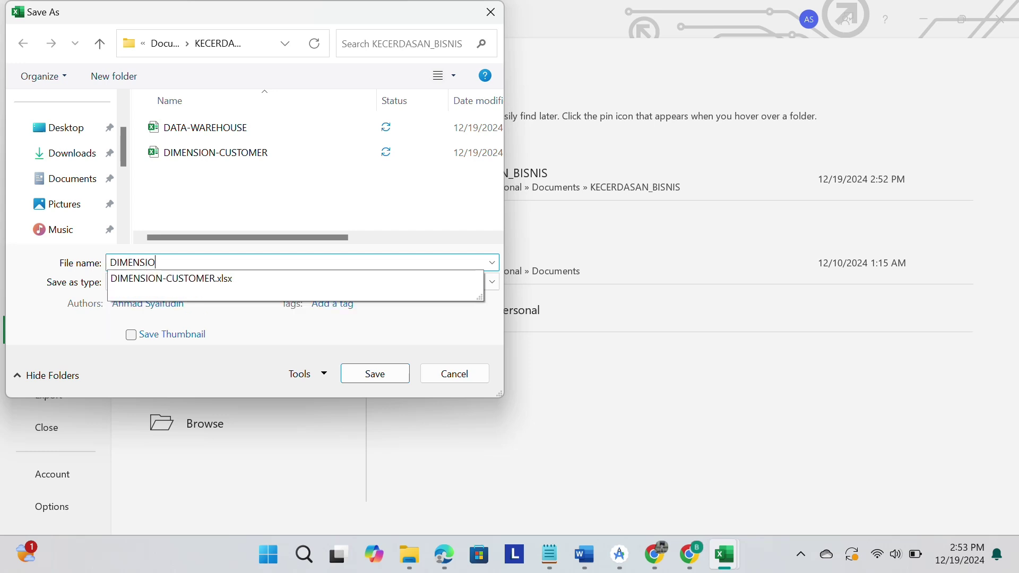
text(N-PRODUCT)
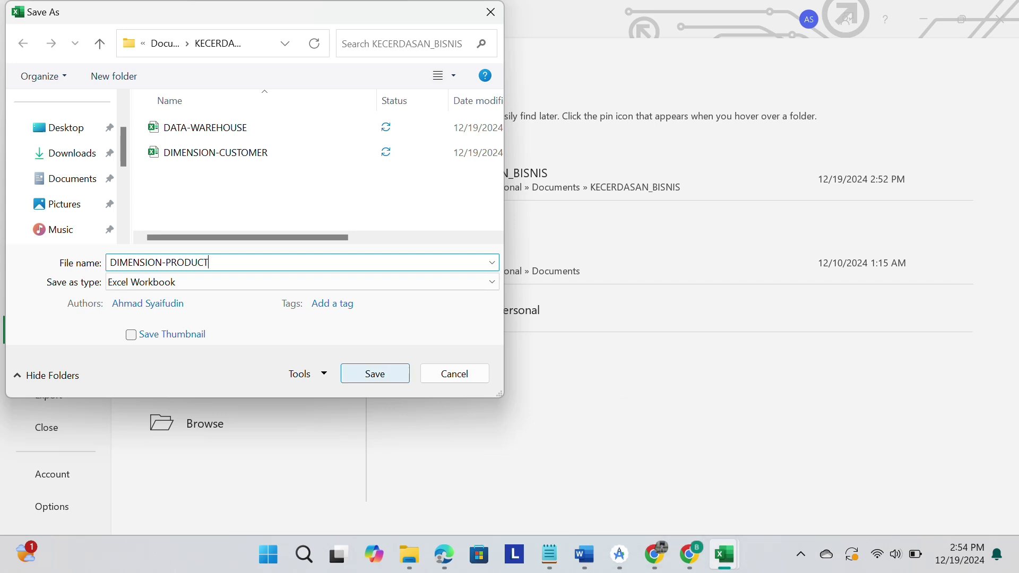
click(375, 373)
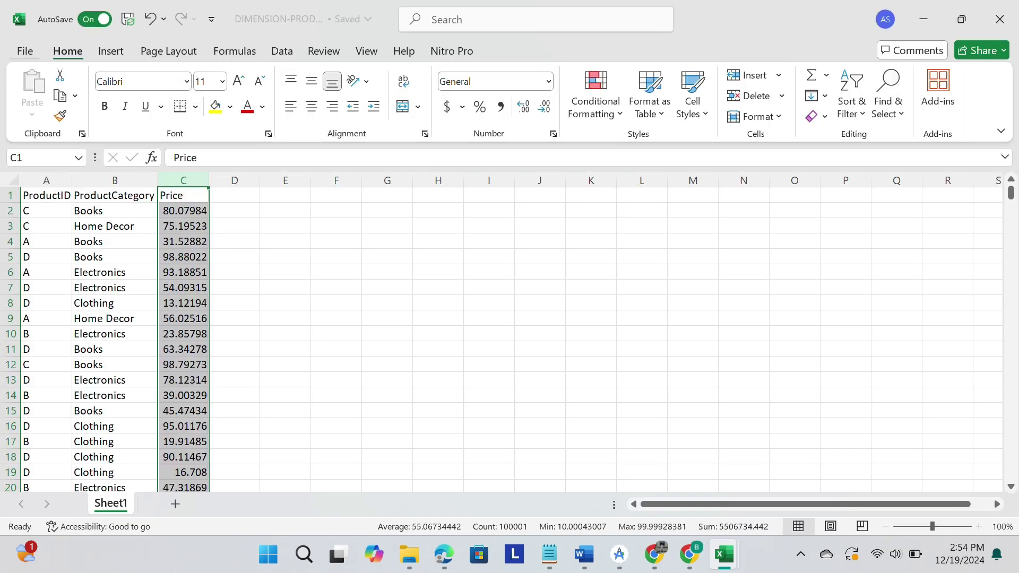
- Create a new blank workbook and copy the STOREID column from the retail workbook into its column A
click(25, 51)
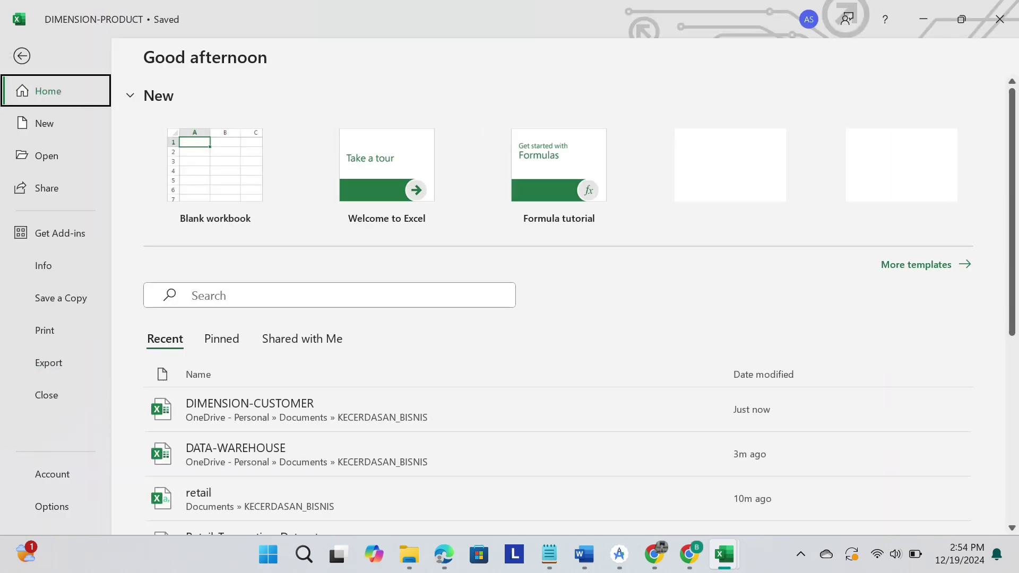
click(215, 176)
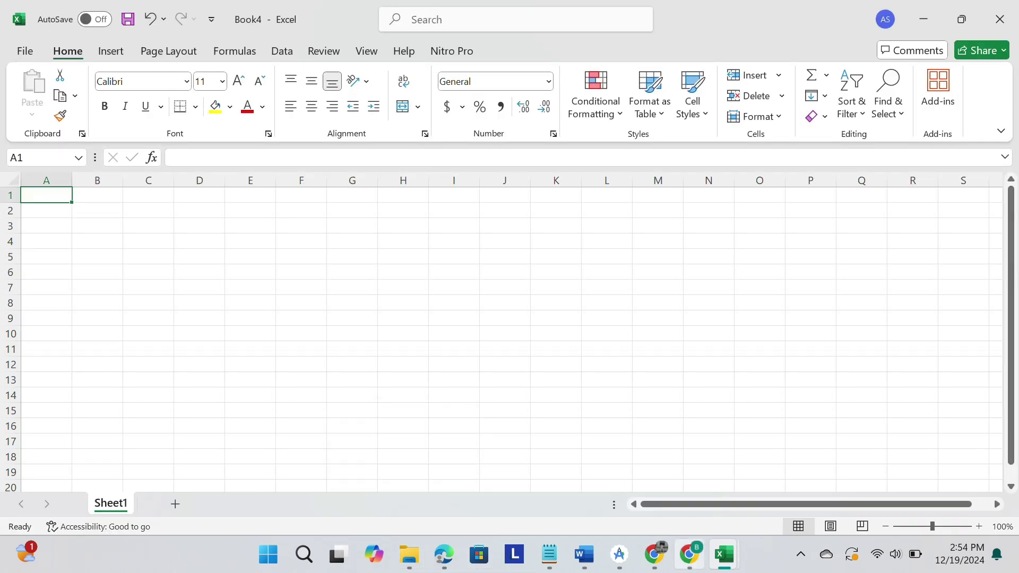
mouse_move(724, 554)
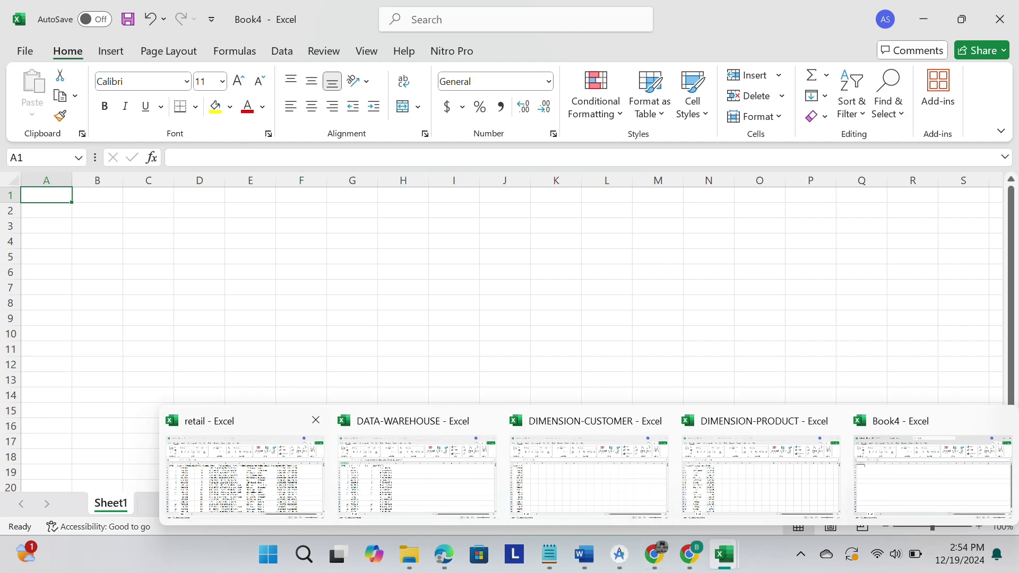
click(244, 474)
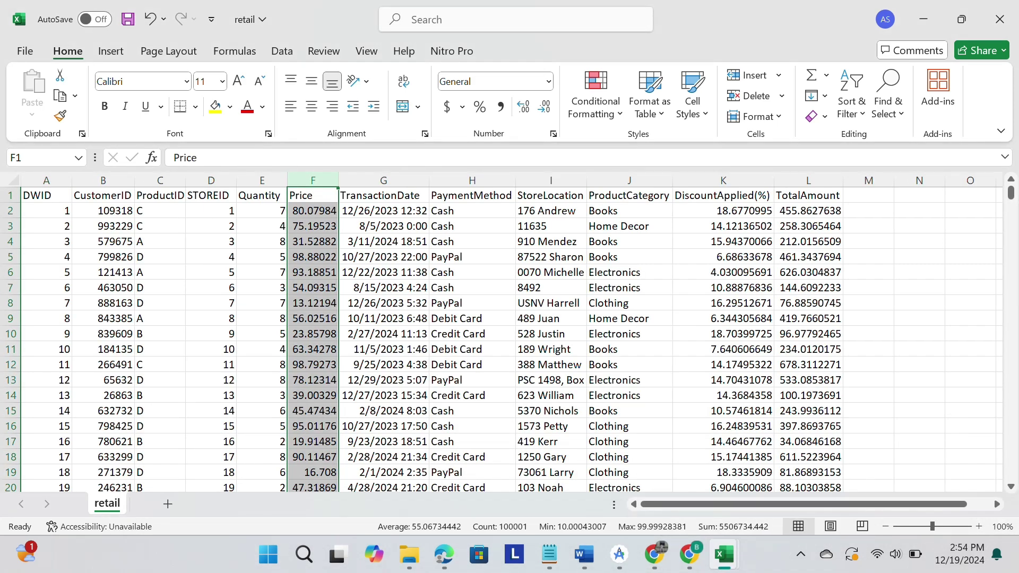
click(211, 180)
key(ctrl+c)
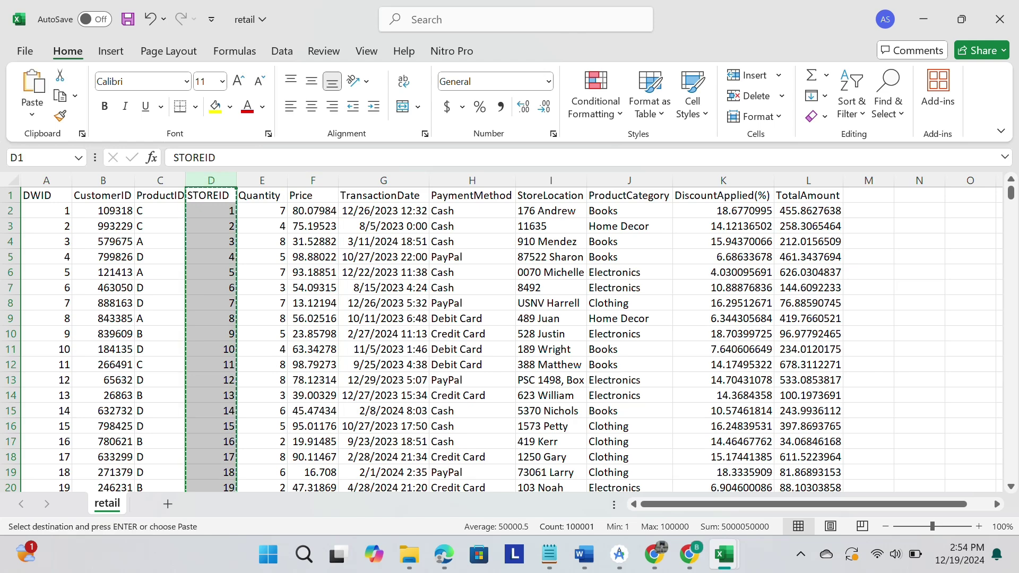
mouse_move(725, 555)
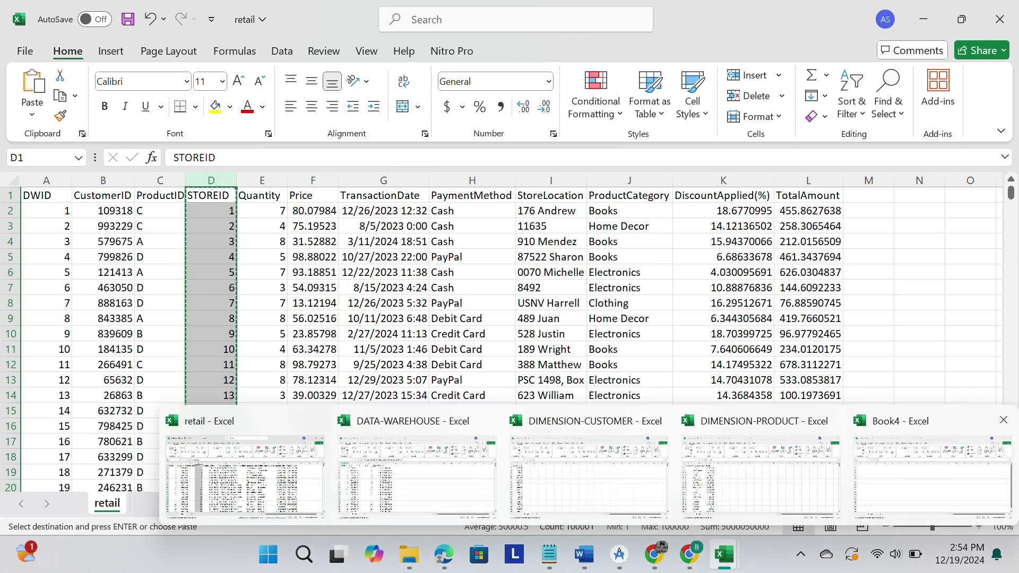
click(881, 462)
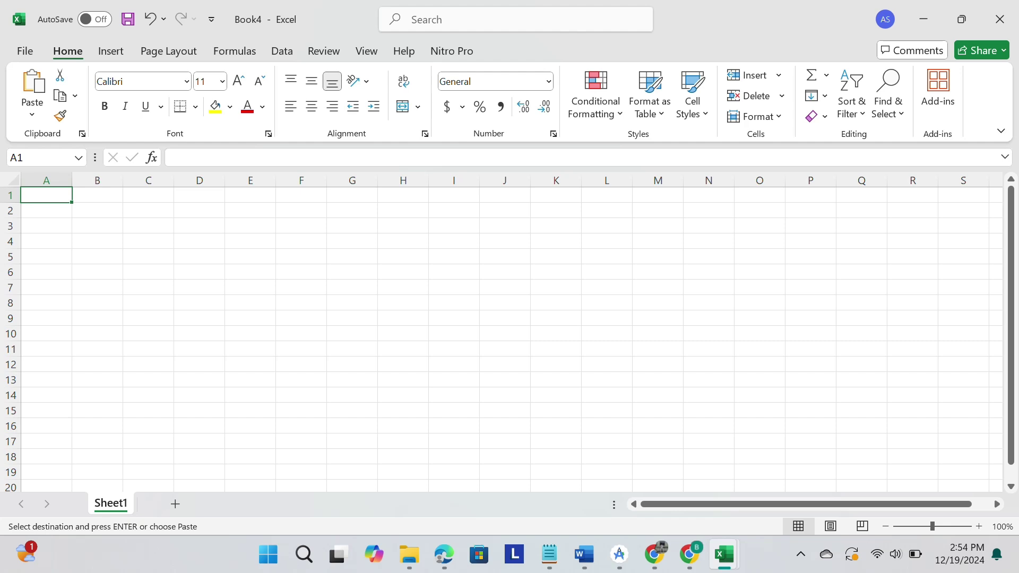
key(ctrl+v)
- Copy the StoreLocation column from the retail workbook into column B of the new store workbook, using the Formulas paste option
click(97, 180)
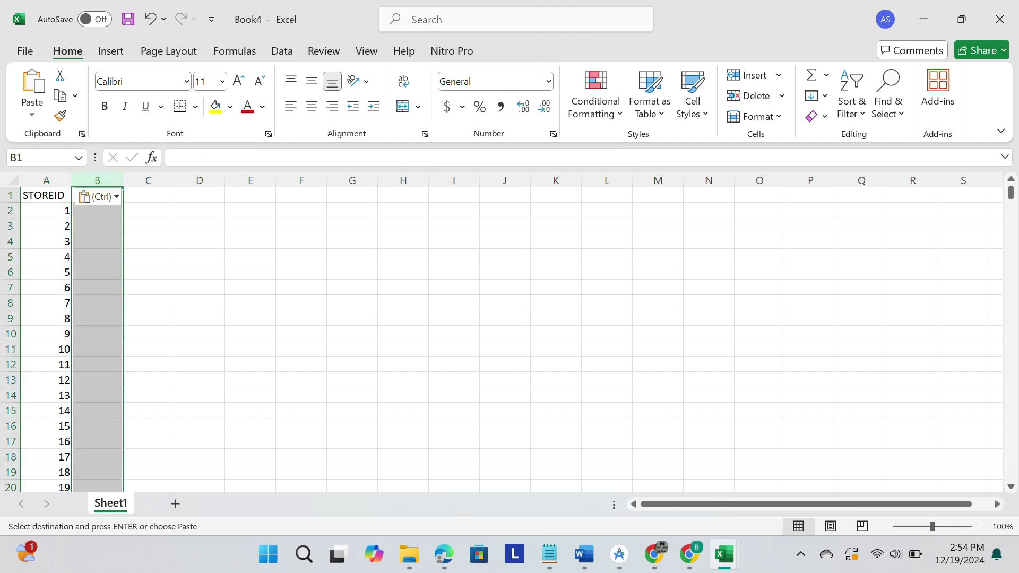
mouse_move(725, 554)
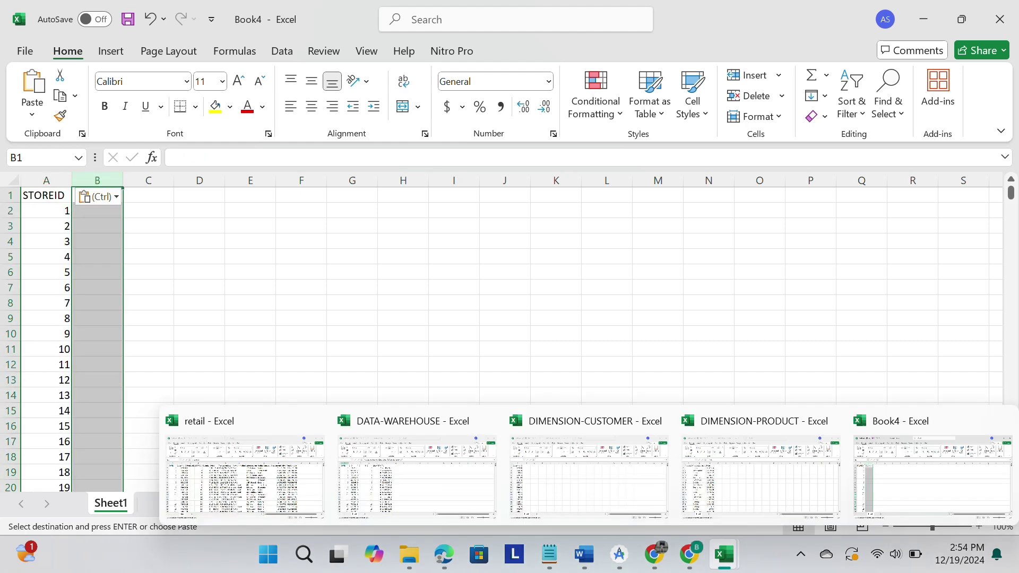
click(244, 472)
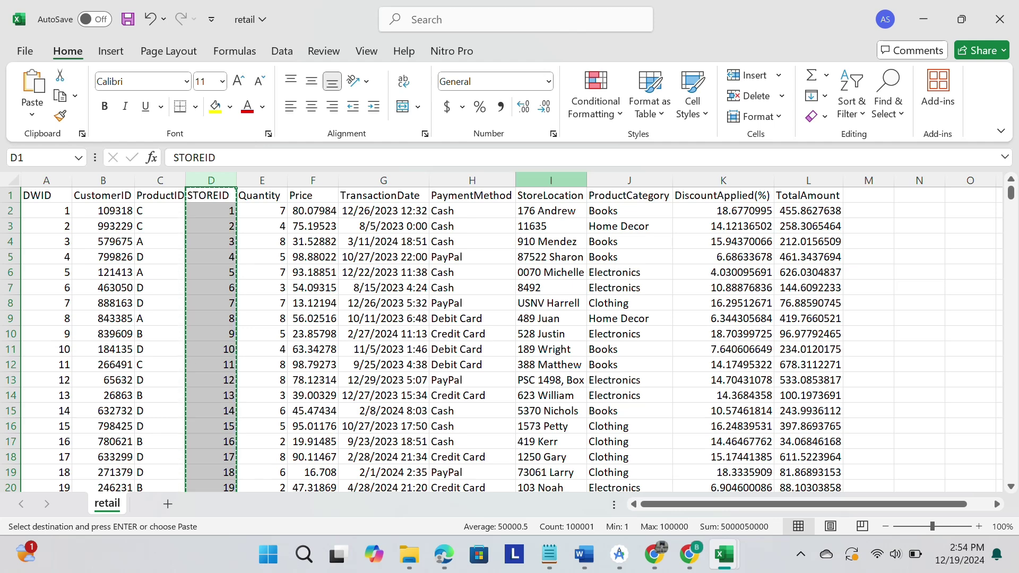
click(550, 180)
key(ctrl+c)
mouse_move(724, 555)
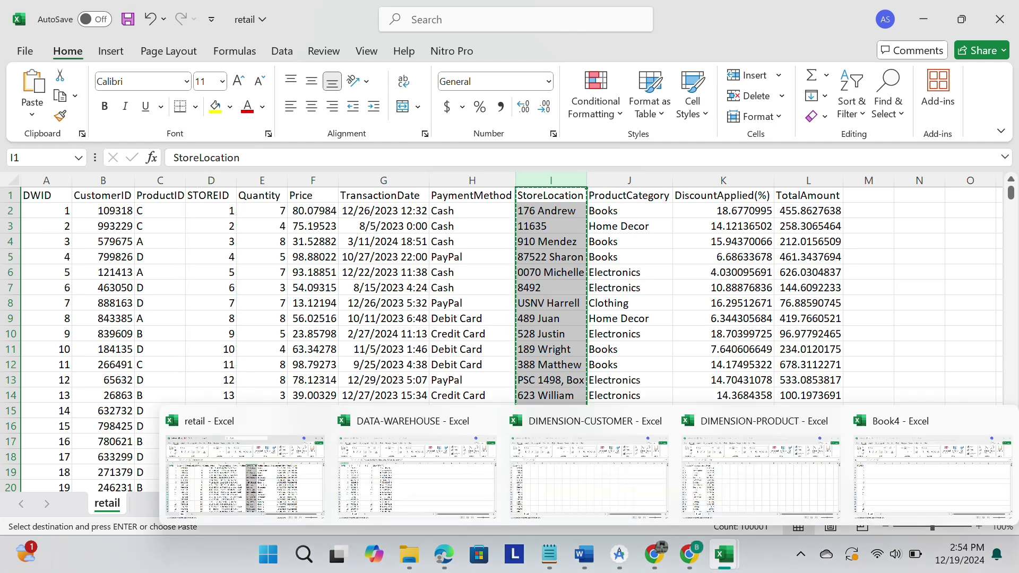
click(932, 475)
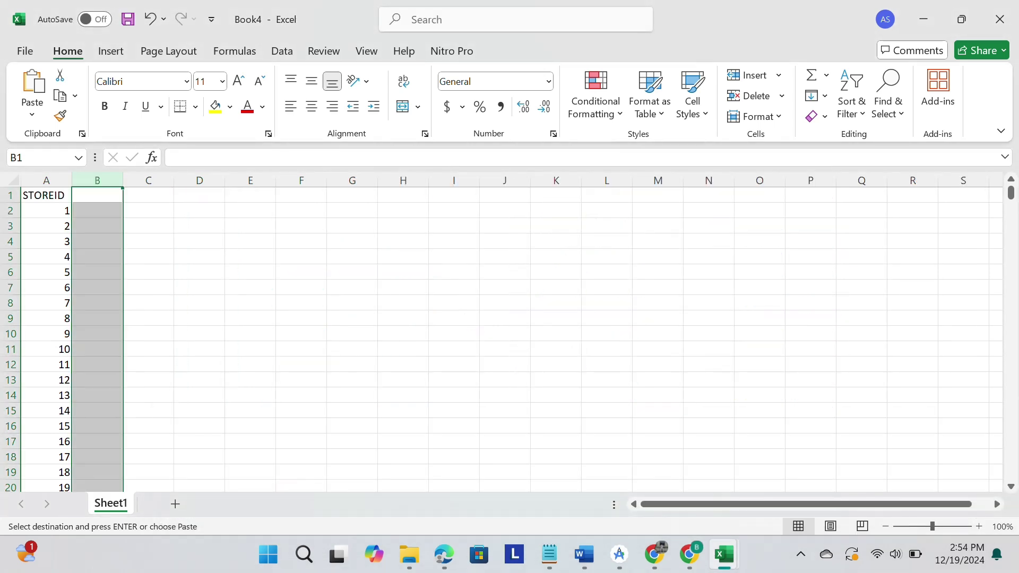
key(ctrl+v)
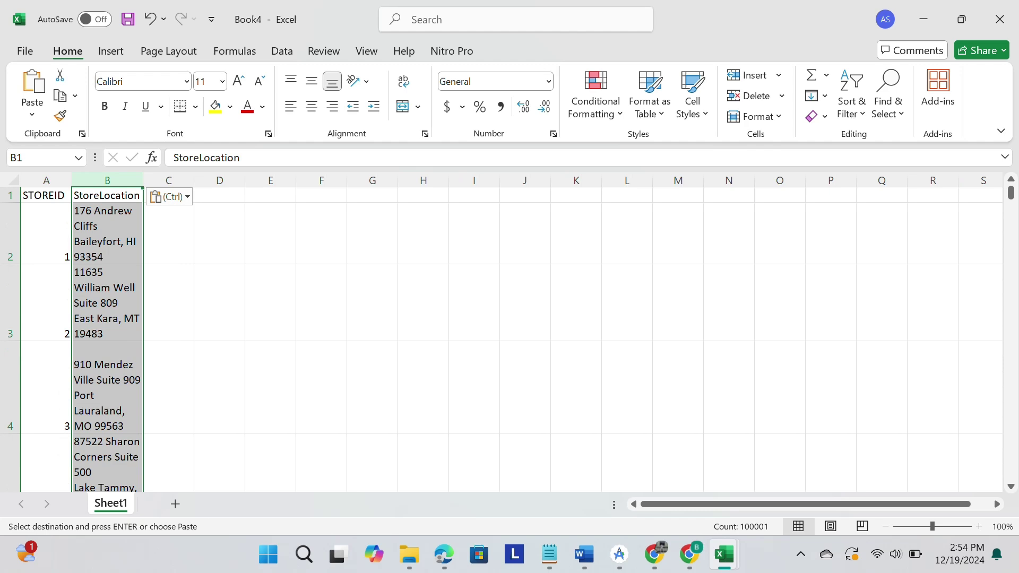
click(170, 197)
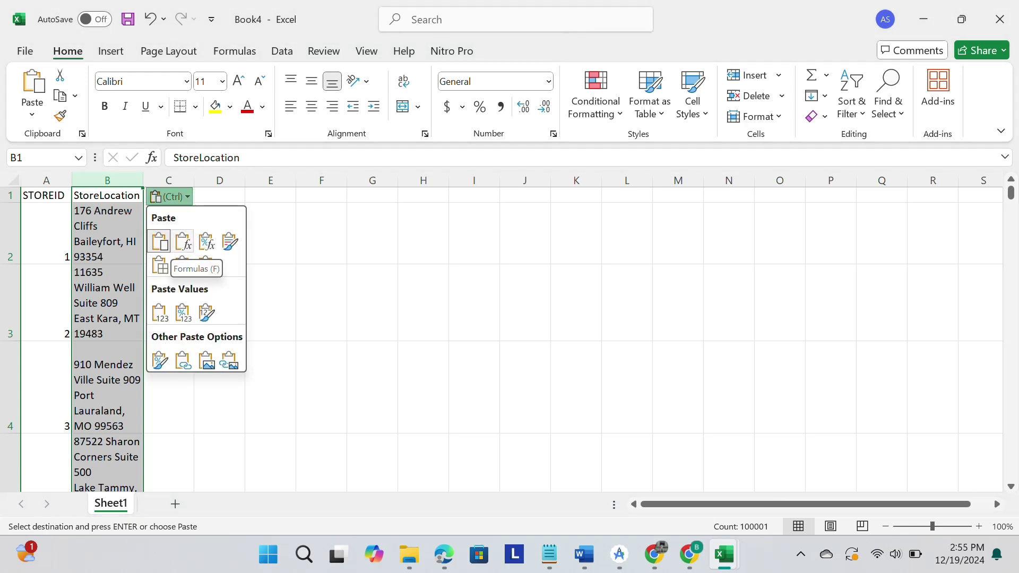
click(183, 241)
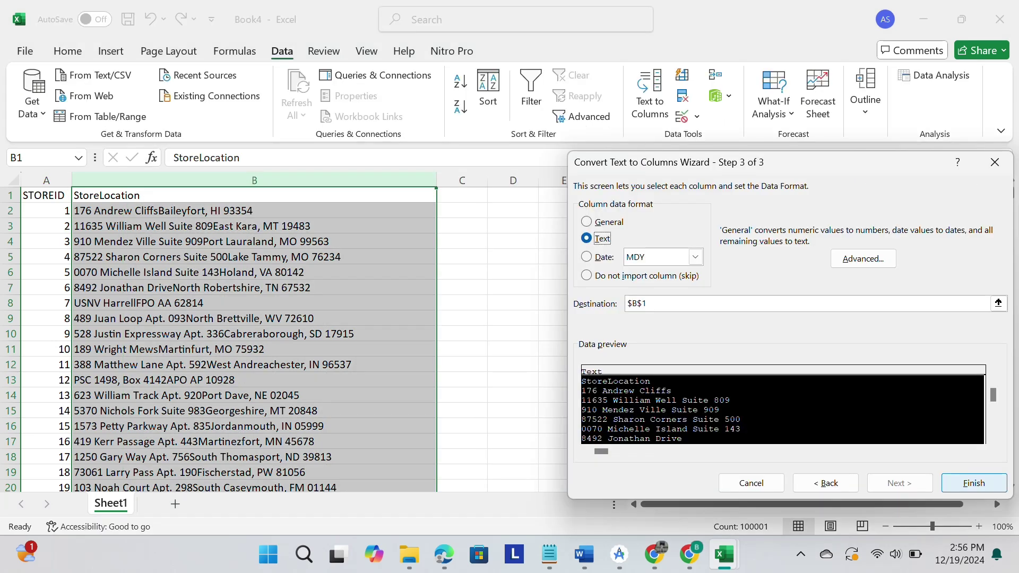
- Complete the Text to Columns conversion of the StoreLocation column with the General data format and fit column B to its contents
click(602, 222)
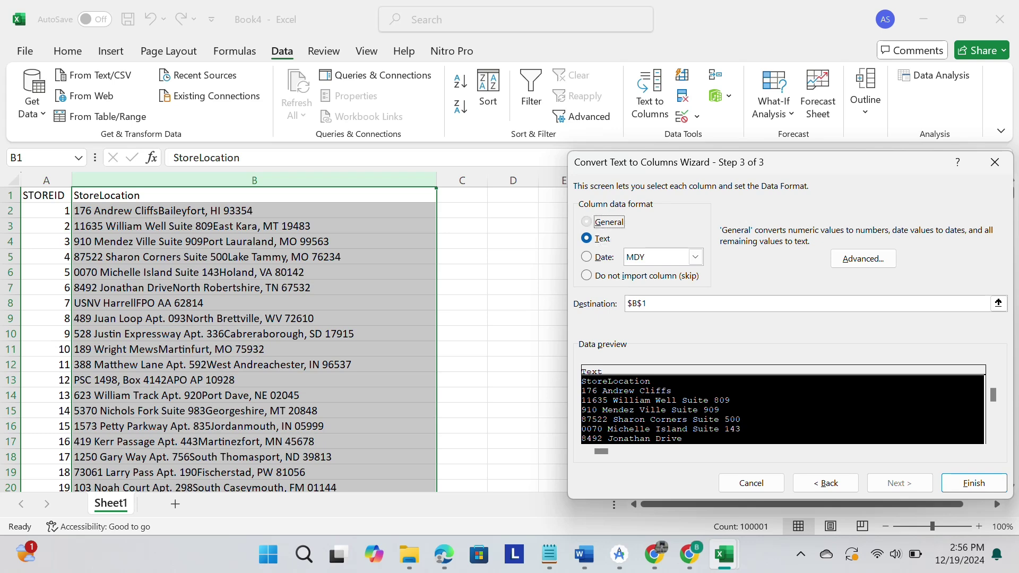
click(973, 482)
click(974, 482)
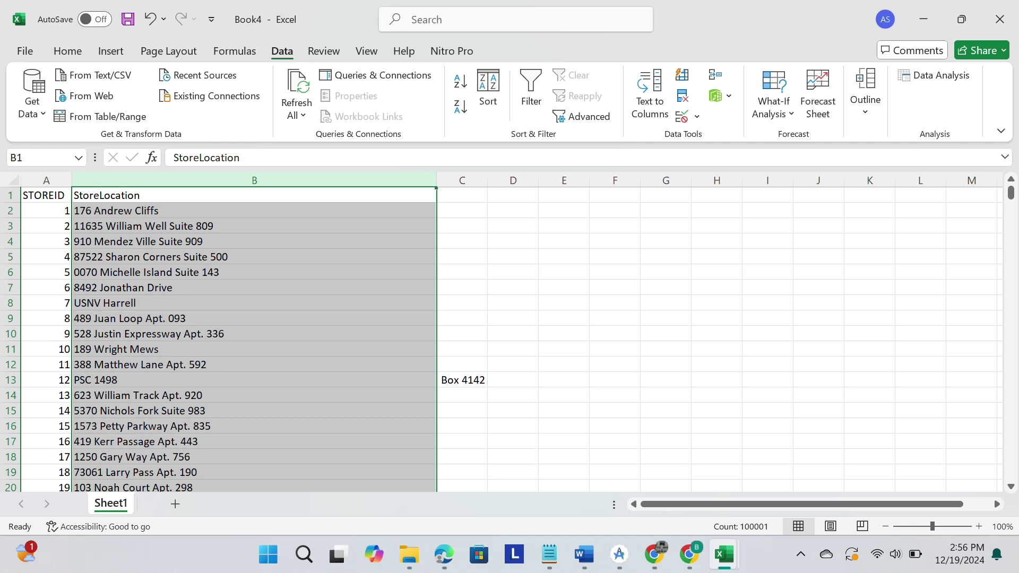
double_click(437, 180)
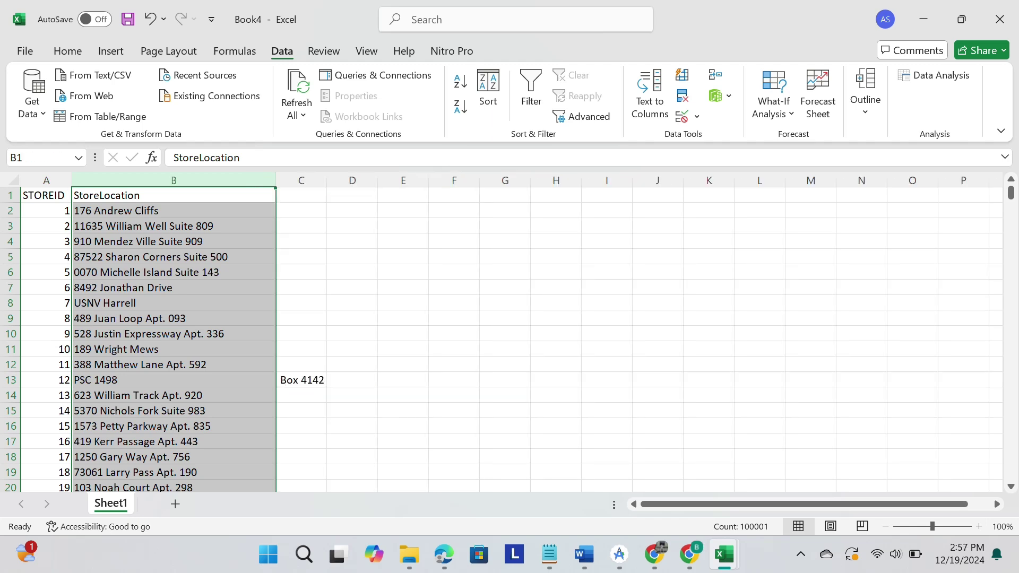
- Clear the leftover split text from cell C13, beside the store locations
click(301, 380)
key(BackSpace)
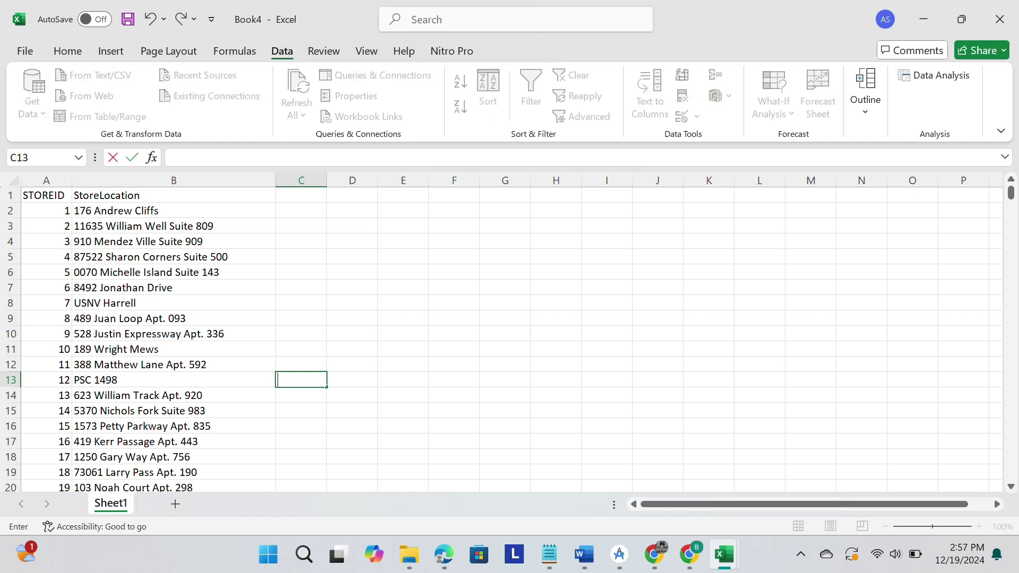
mouse_move(724, 555)
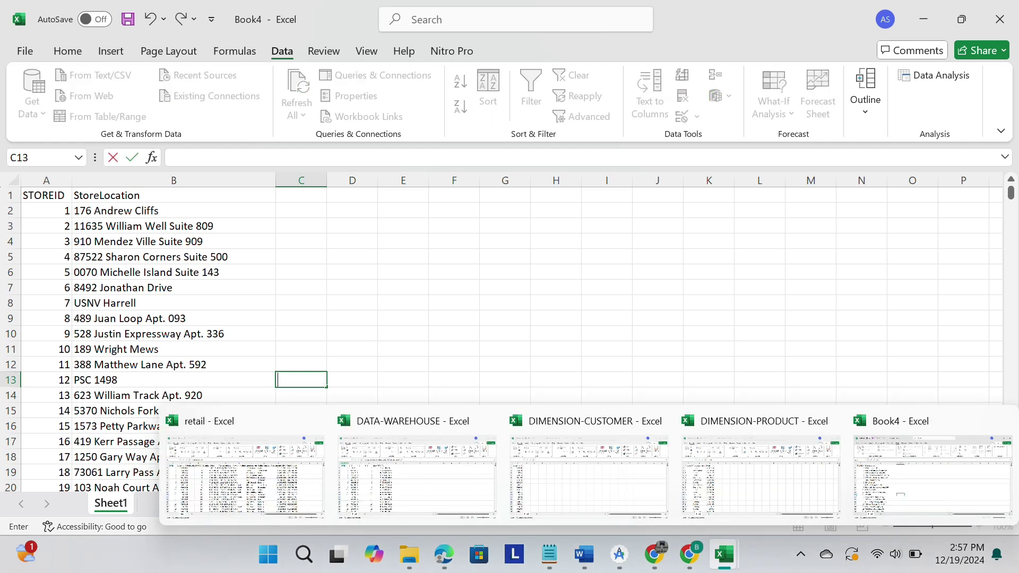
- Save the store workbook in the KECERDASAN_BISNIS folder under the file name DIMENSION-STORE
click(25, 51)
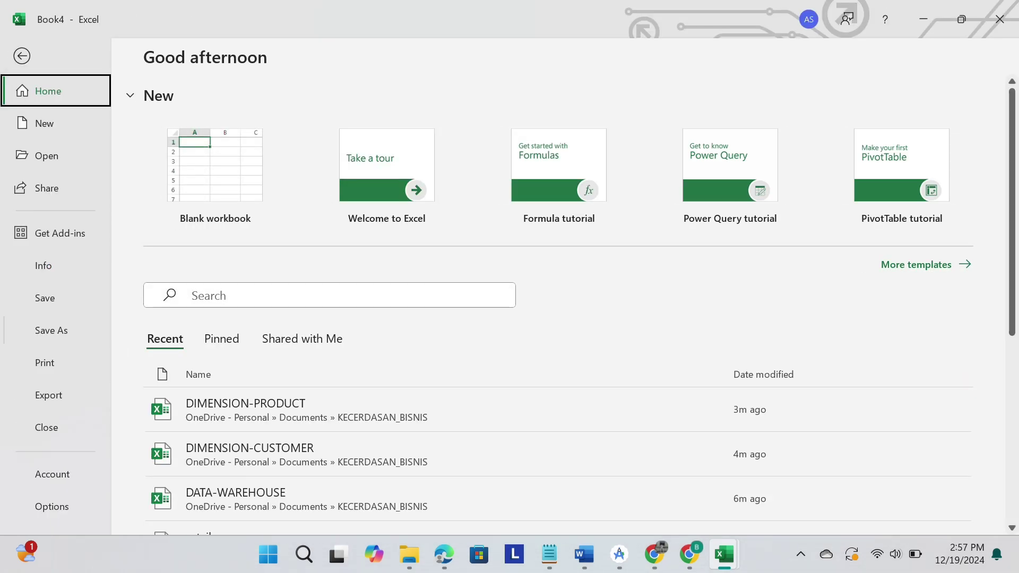
click(51, 330)
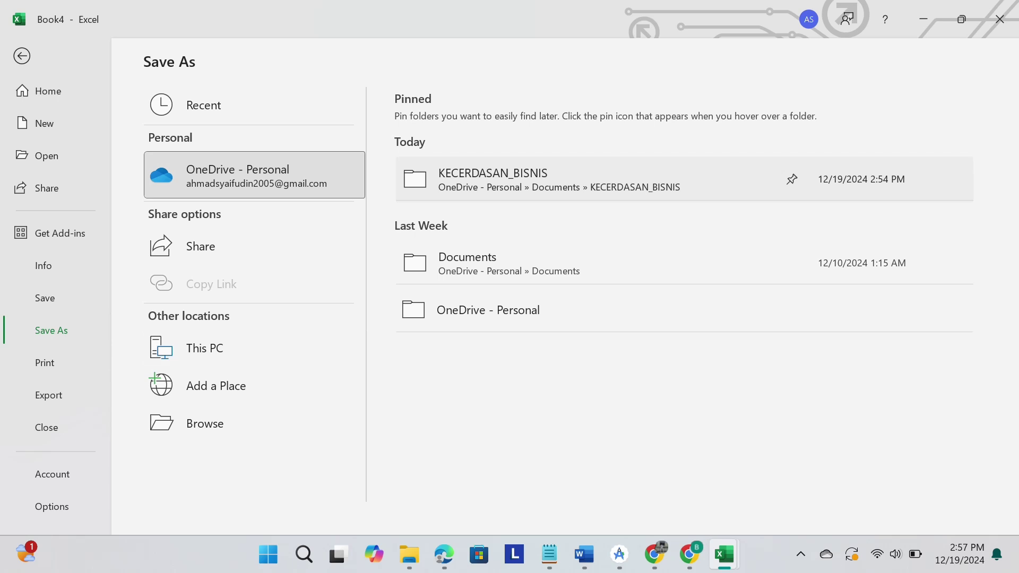
click(559, 180)
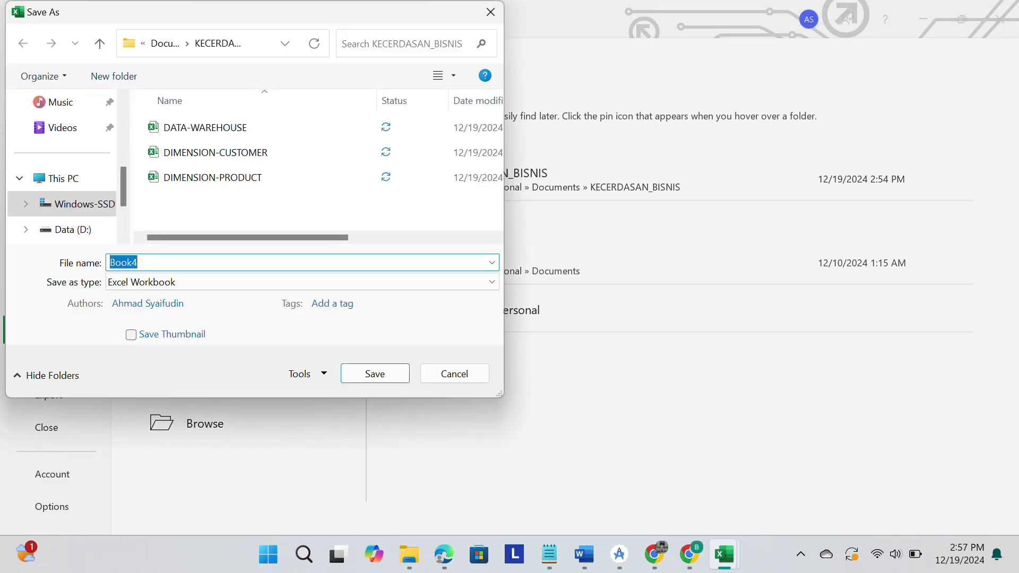
key(BackSpace)
text(D)
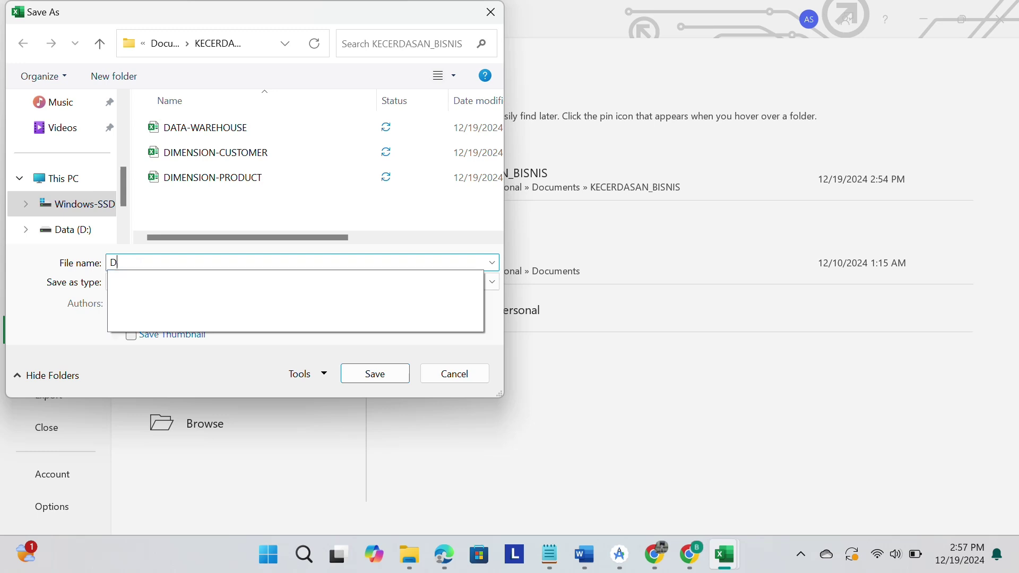
text(IMENSIO)
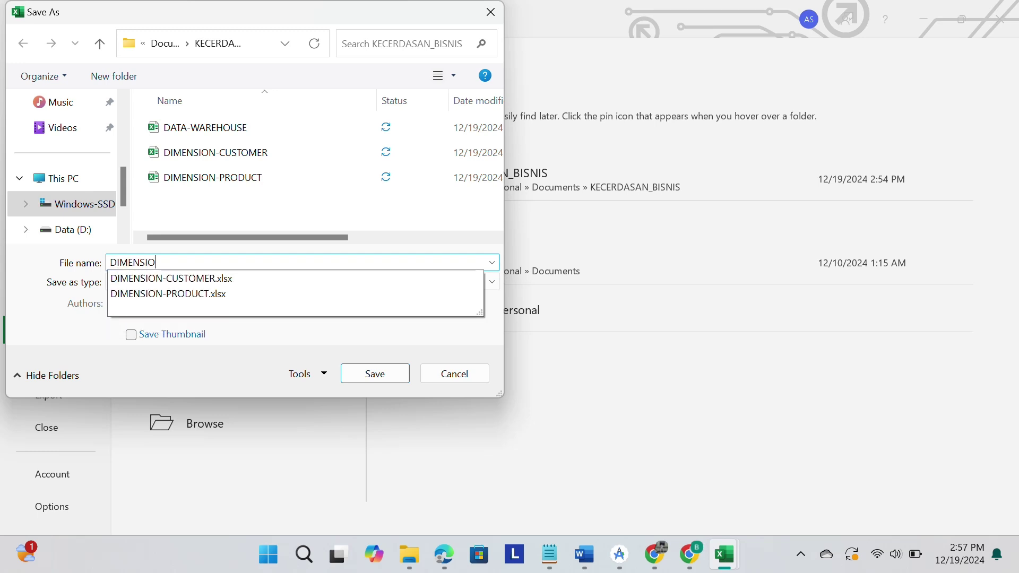
text(N-ST)
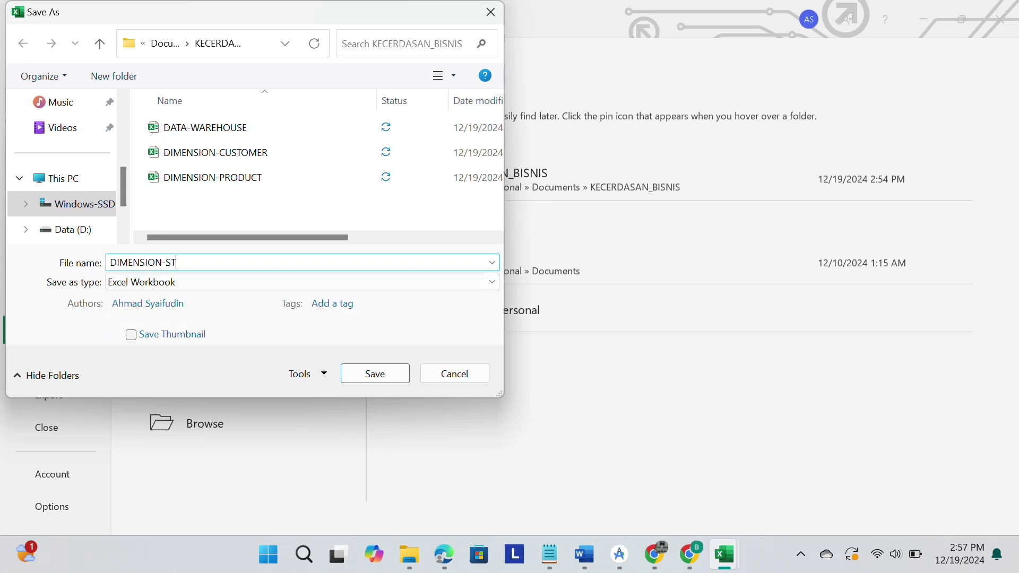
text(ORE)
key(Return)
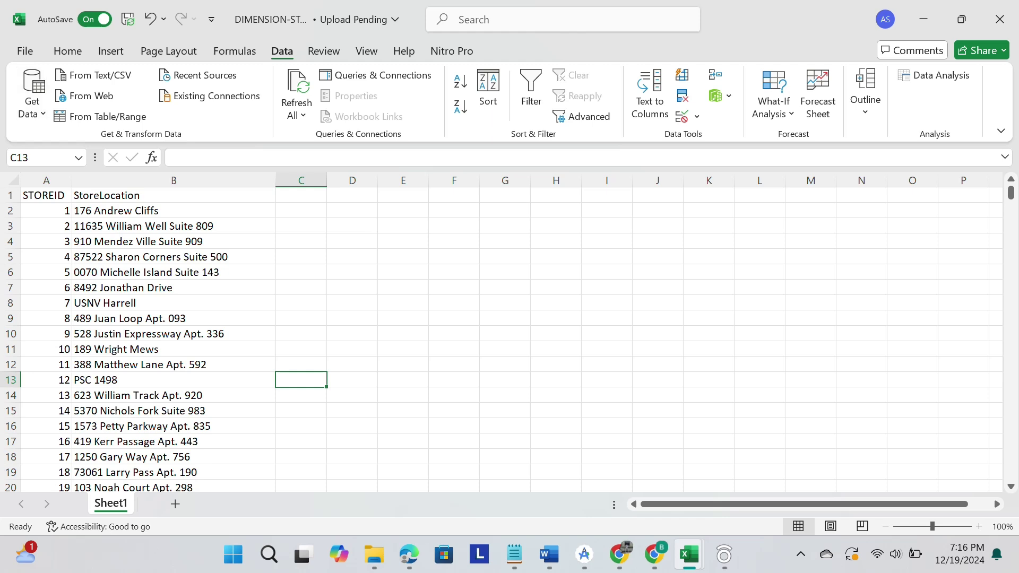
- Create a new blank workbook and enter the header DMID in cell A1 with the starting value 1 below it
click(25, 52)
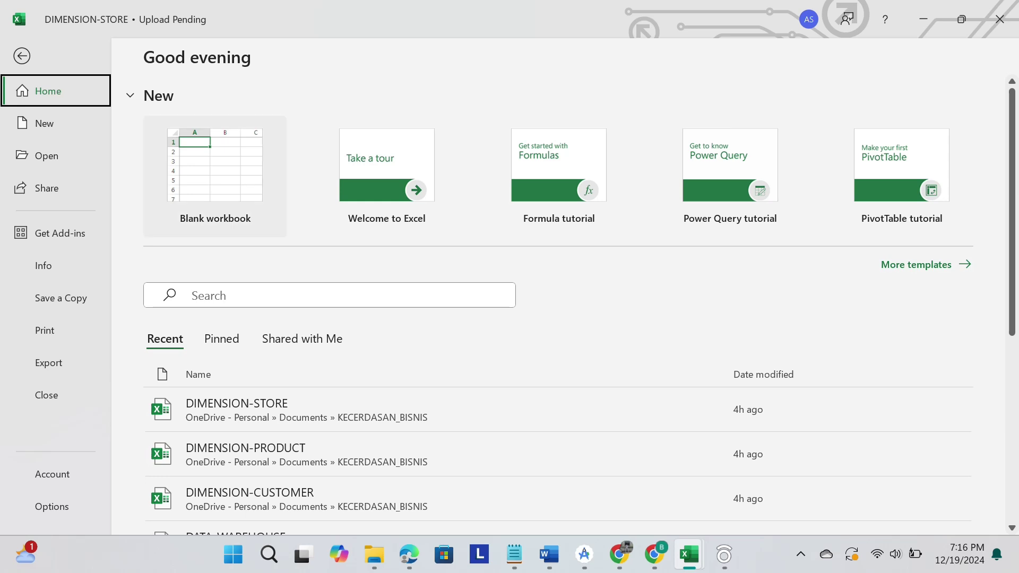
click(215, 175)
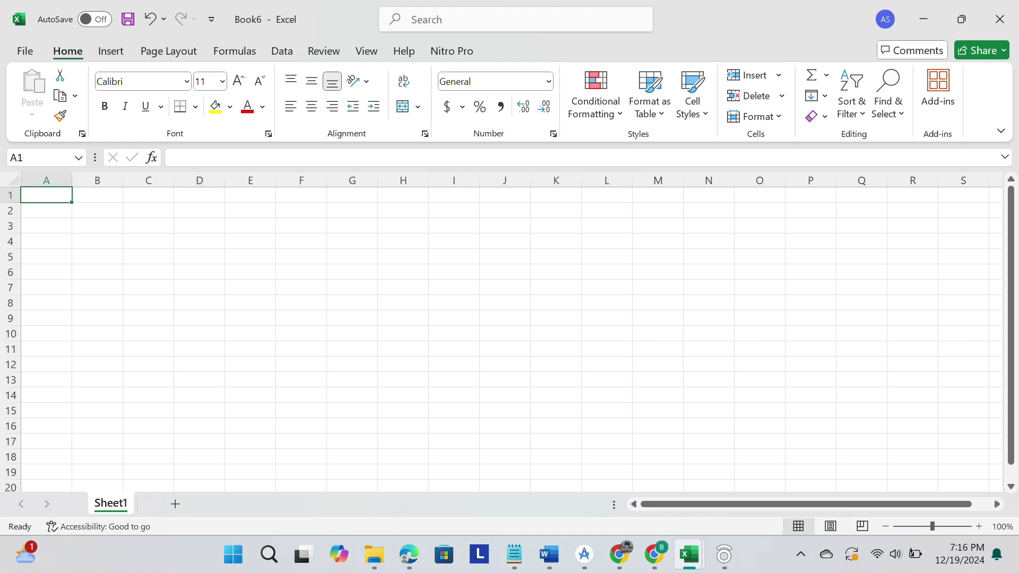
double_click(46, 195)
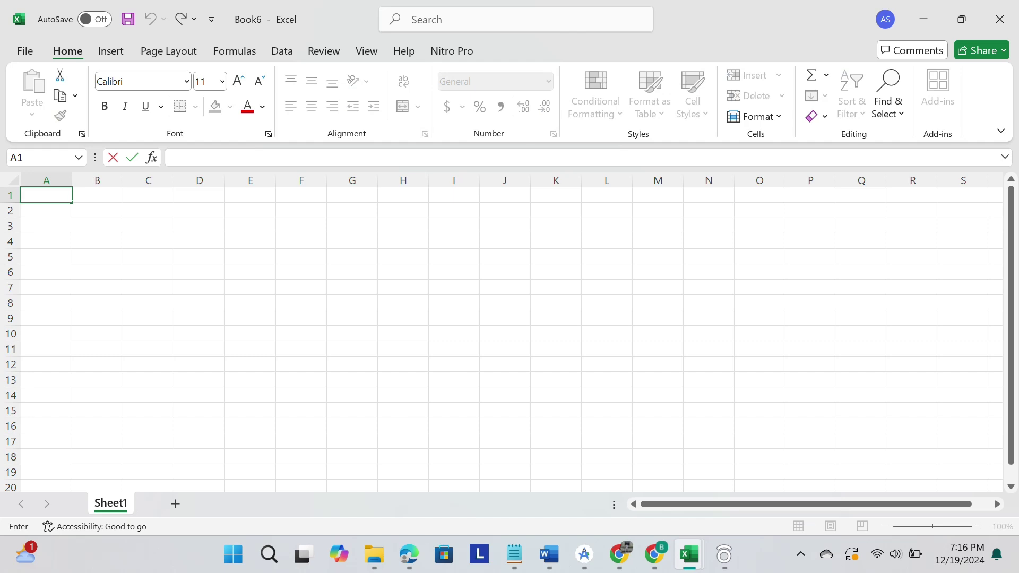
text(DMID)
key(Return)
text(1)
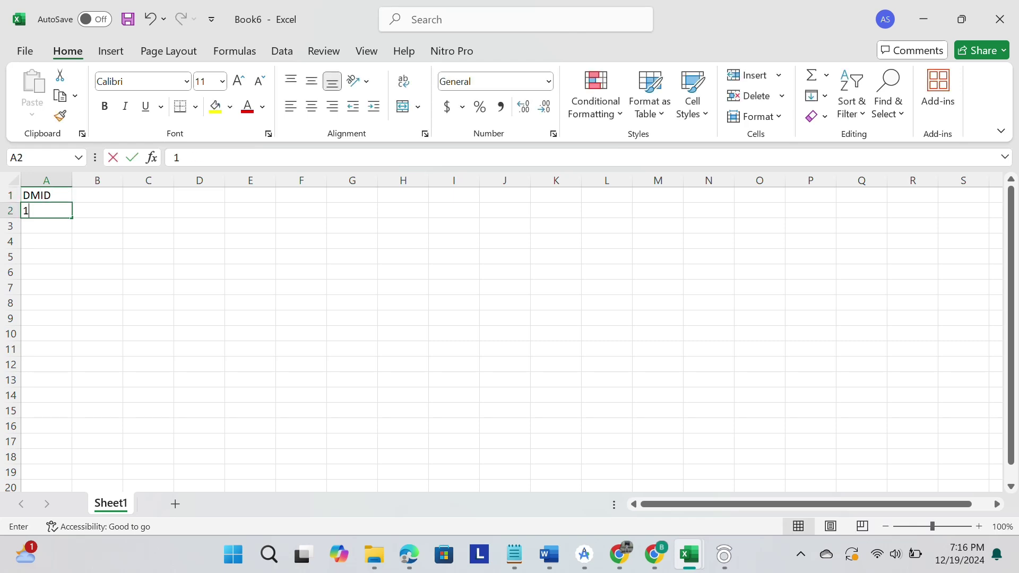
key(Return)
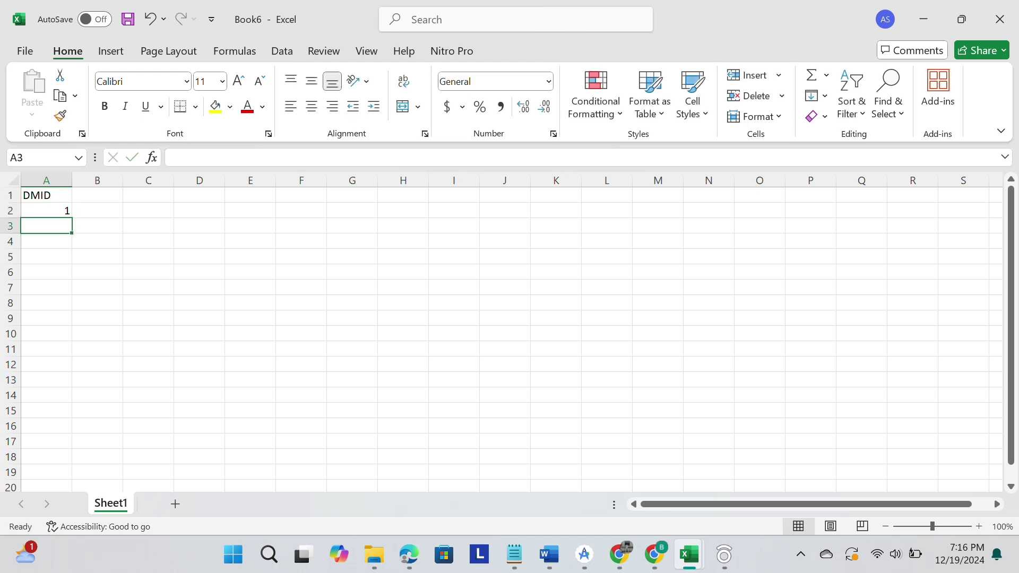
- Fill the DMID column downward from A2 with a linear series, using step value 1 and stop value 100000
click(46, 211)
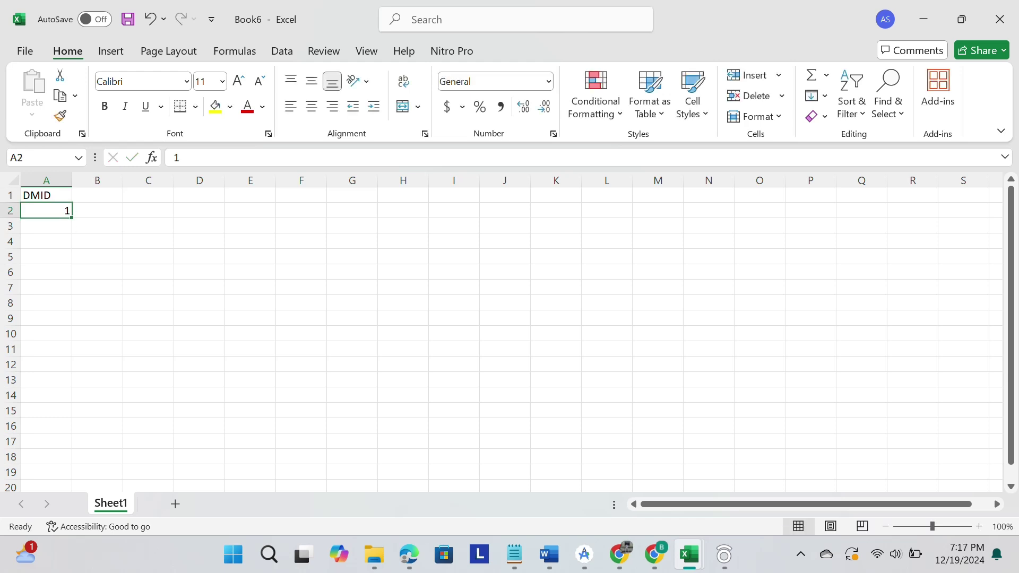
click(812, 95)
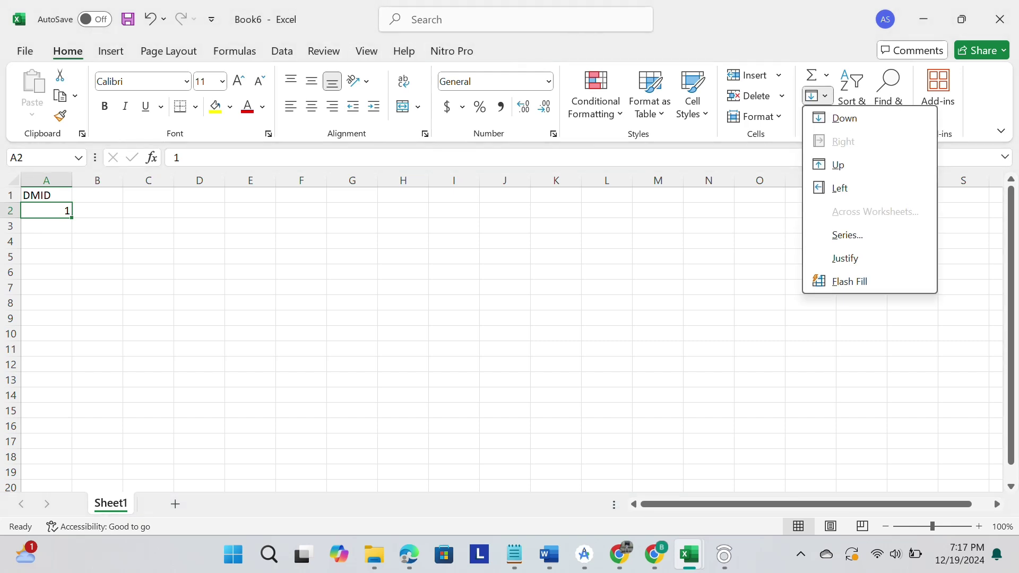
click(846, 234)
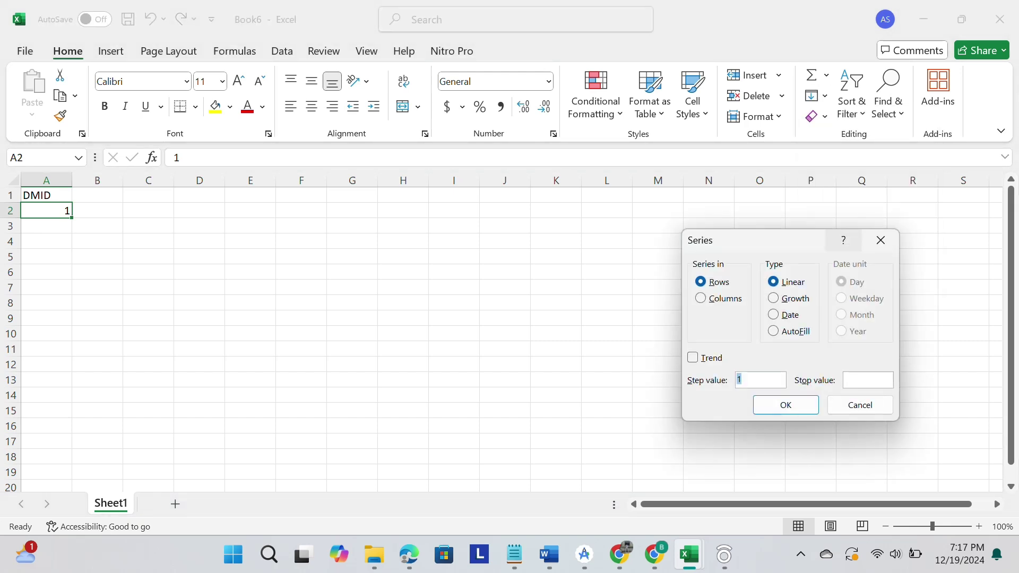
click(700, 298)
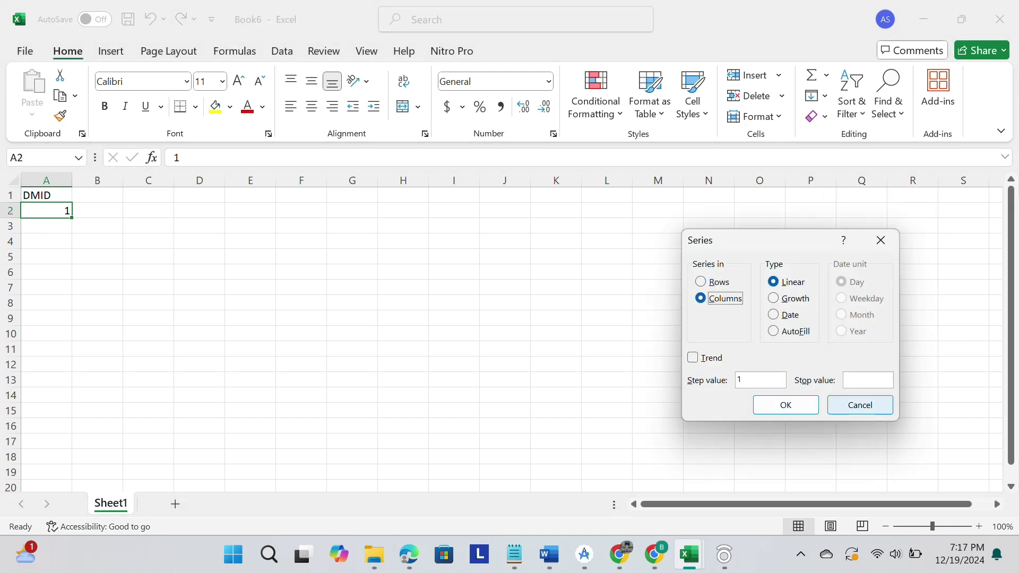
click(868, 380)
text(100)
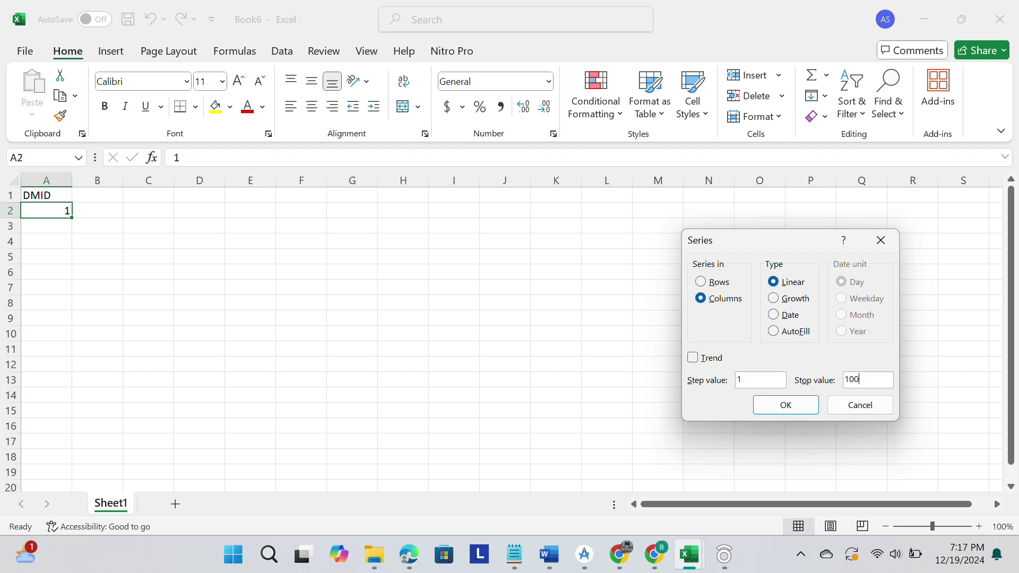
text(000)
key(Return)
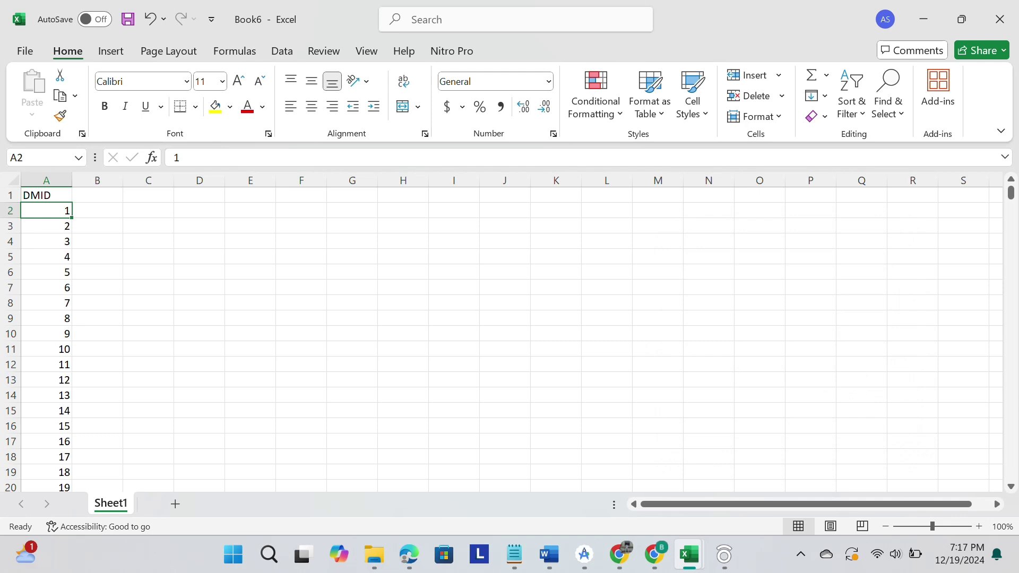
- Enter the header C-ID in cell B1
click(97, 195)
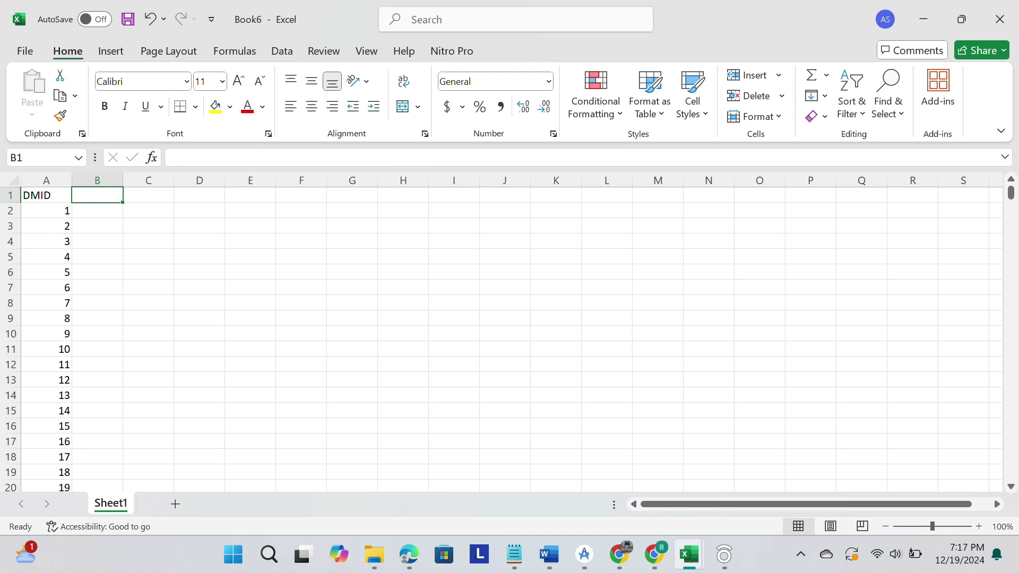
text(C)
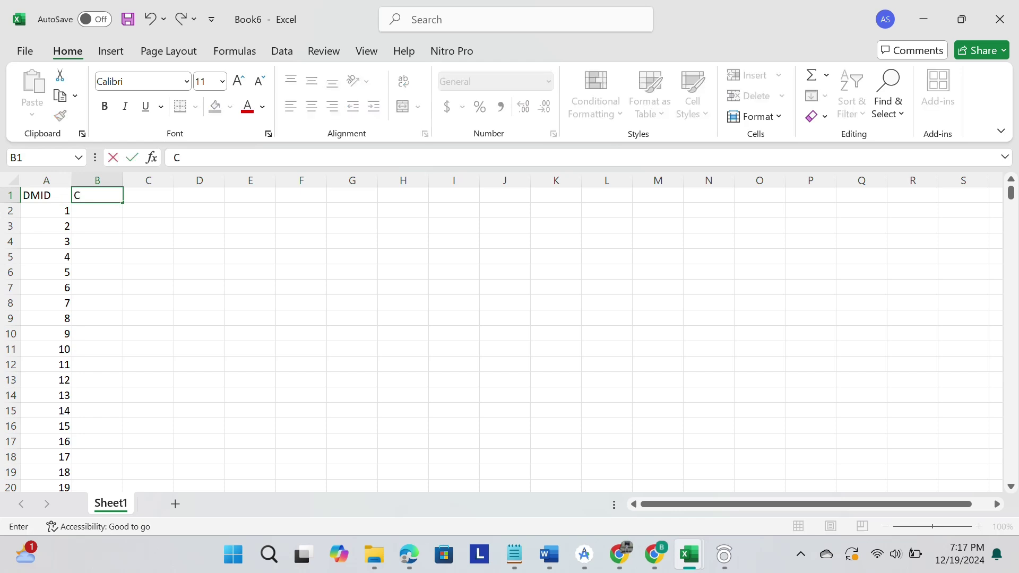
text(-)
key(Caps_Lock)
text(i)
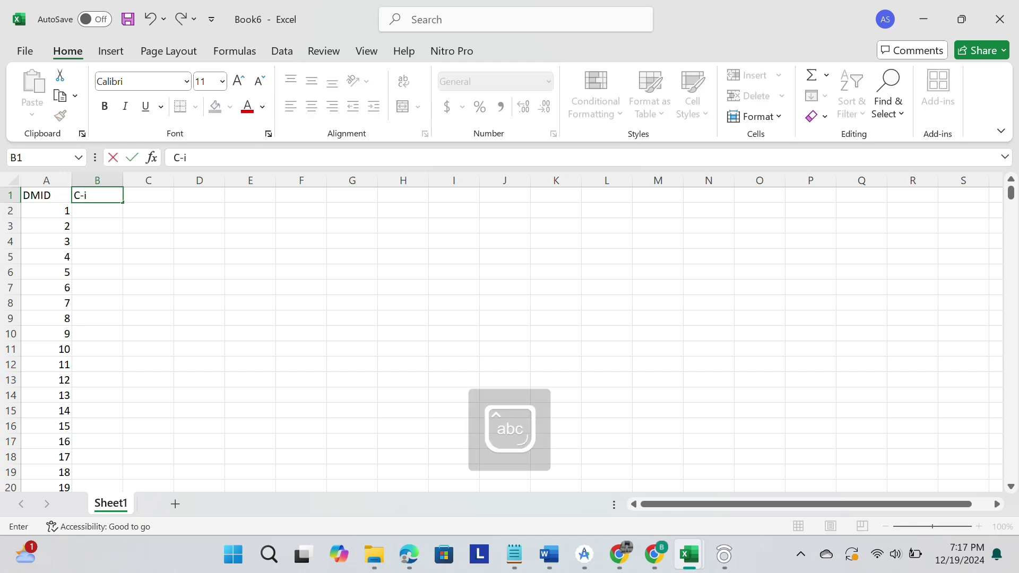
key(BackSpace)
key(Caps_Lock)
text(ID)
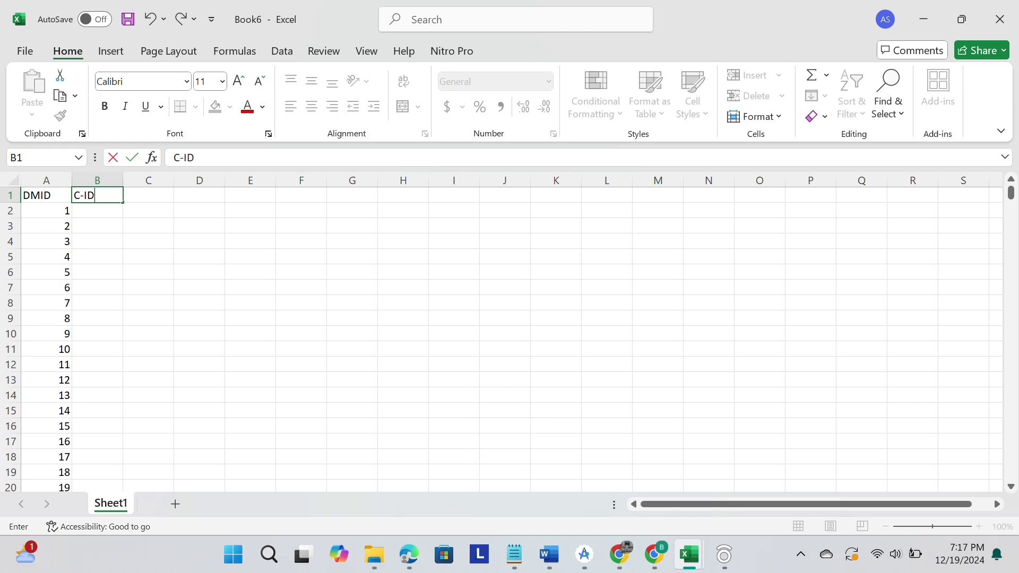
key(Return)
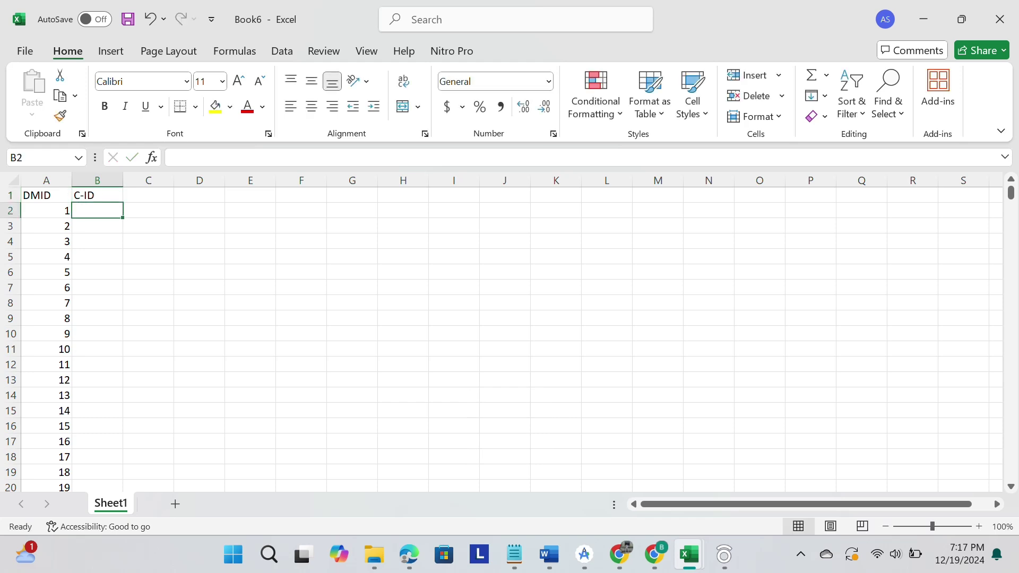
- Start a VLOOKUP formula in B2 with lookup value A2 and the retail workbook's range $A$2:$L$100001 as table array
text(=)
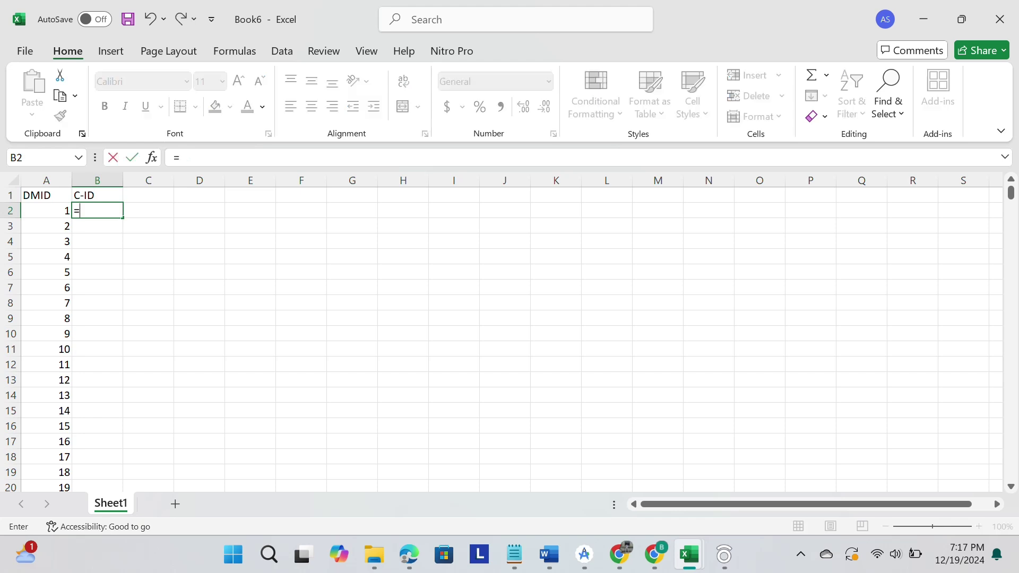
text(VL)
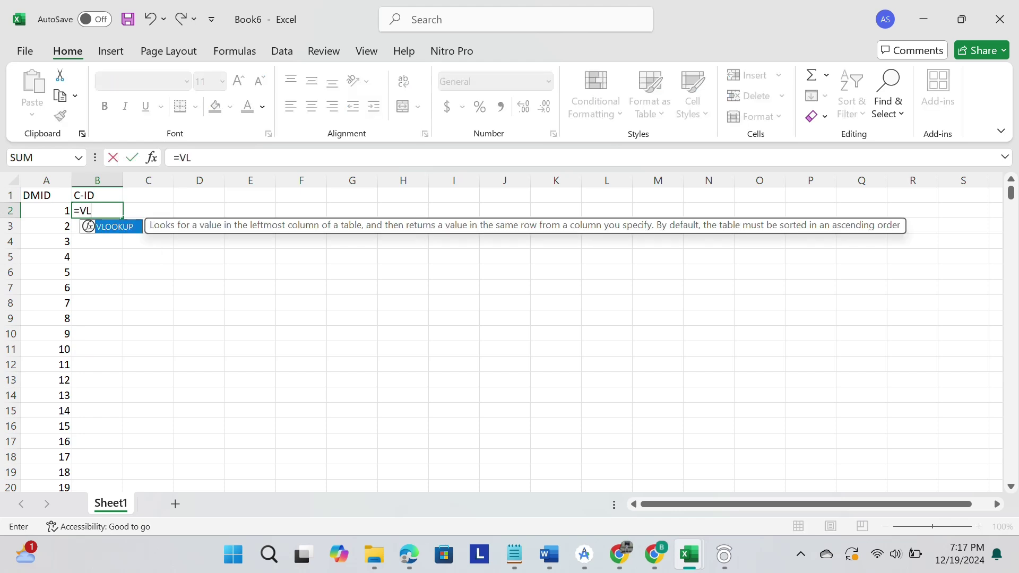
key(Tab)
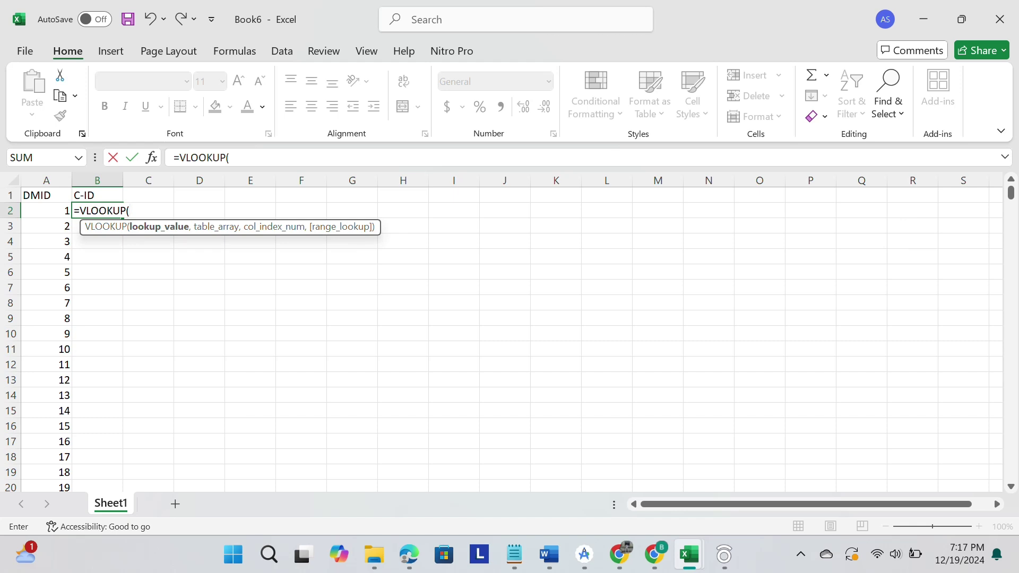
key(Left)
text(,)
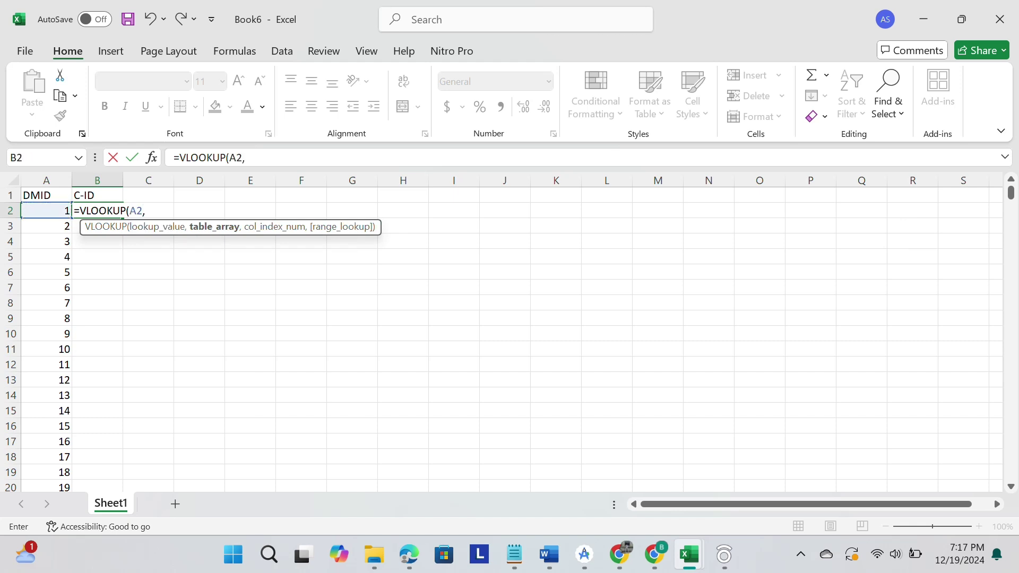
mouse_move(689, 555)
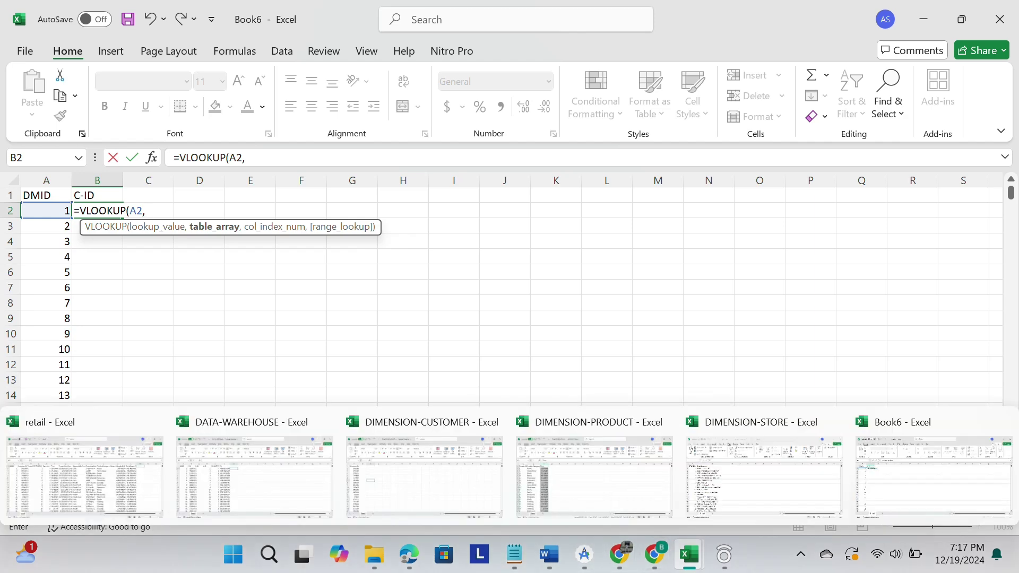
click(85, 475)
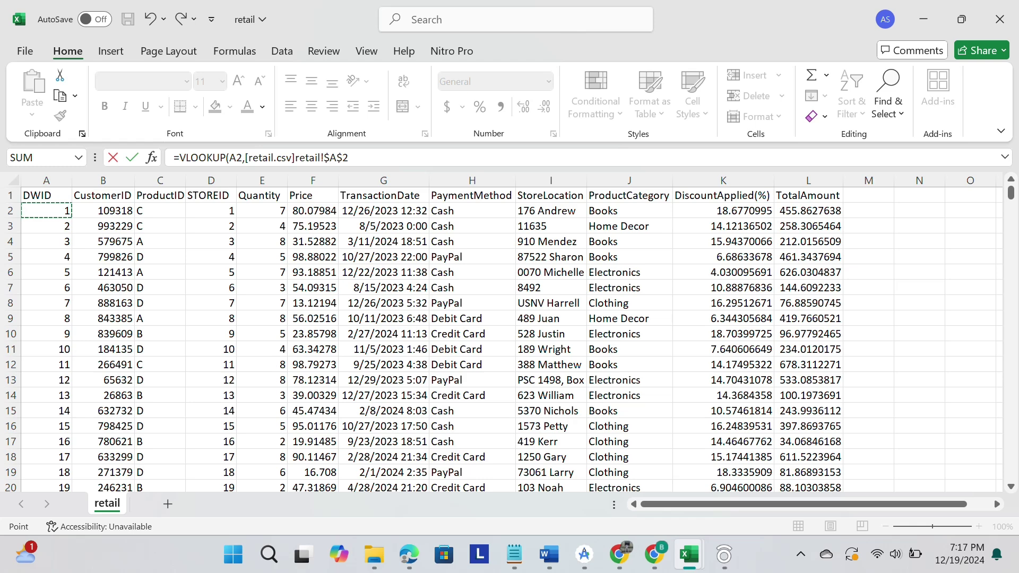
key(ctrl+shift+Right)
key(ctrl+shift+Down)
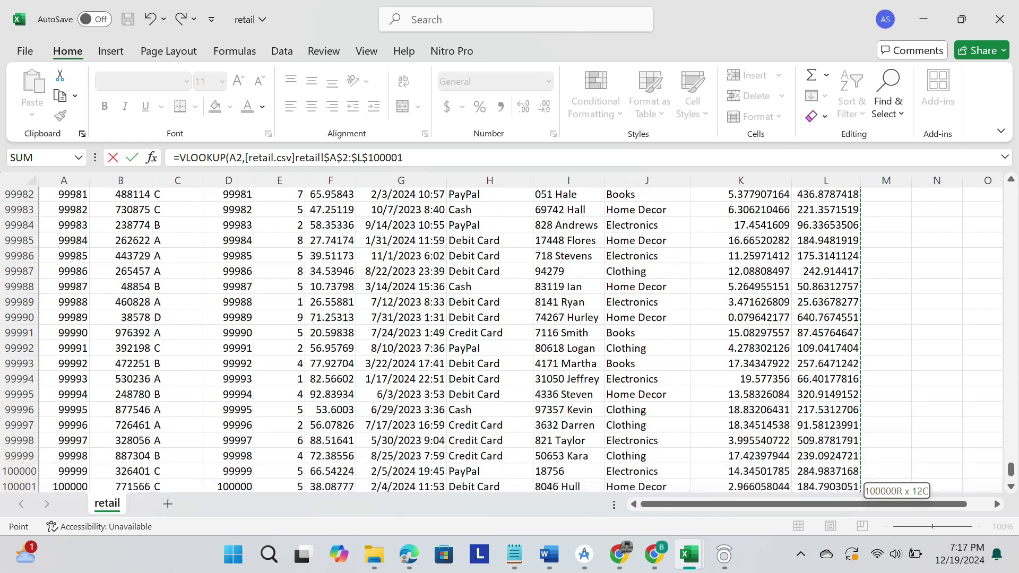
mouse_move(690, 555)
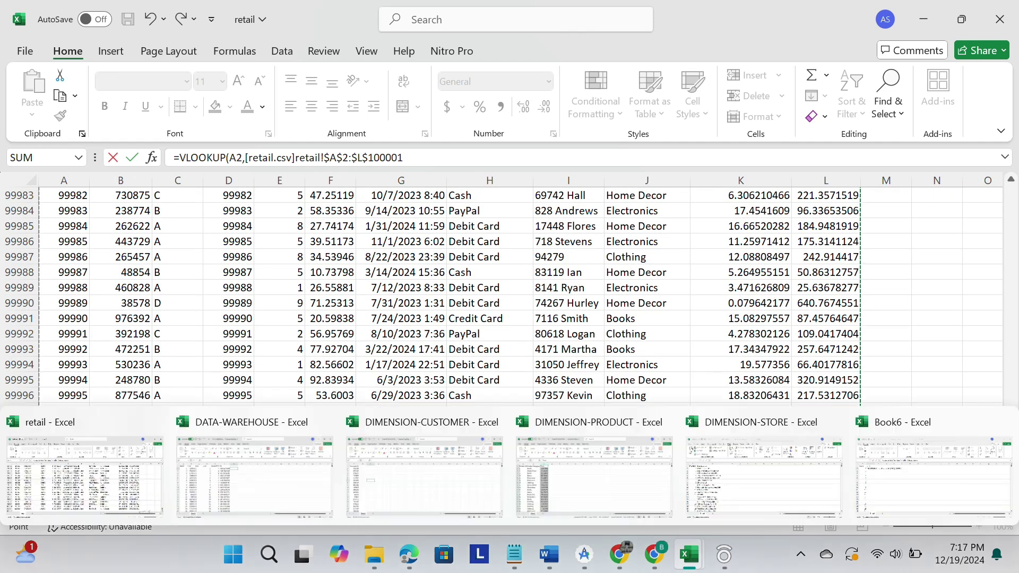
click(923, 478)
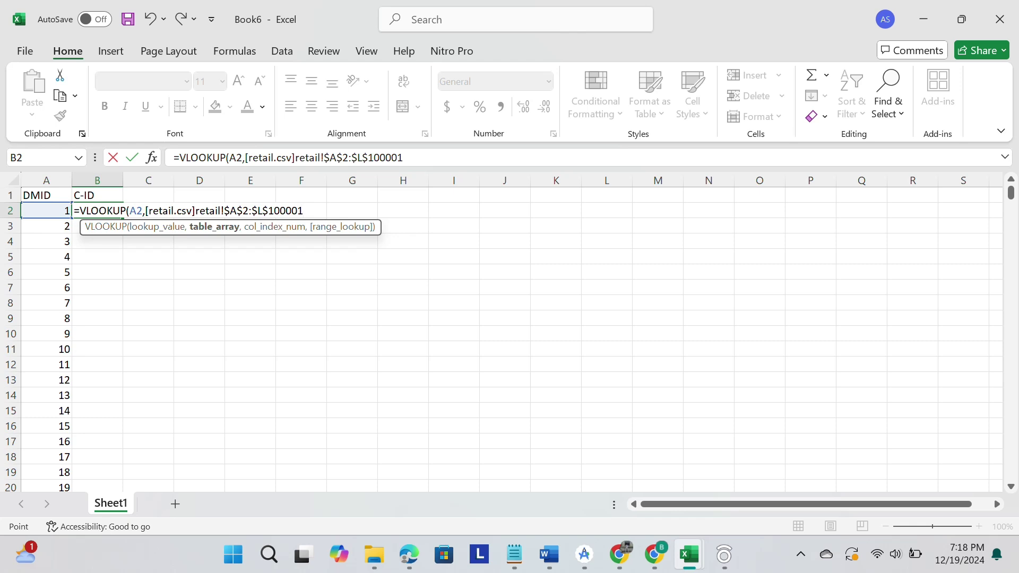
- Complete the B2 VLOOKUP with column index 2 and TRUE for approximate match, and fill it down the C-ID column
text(,)
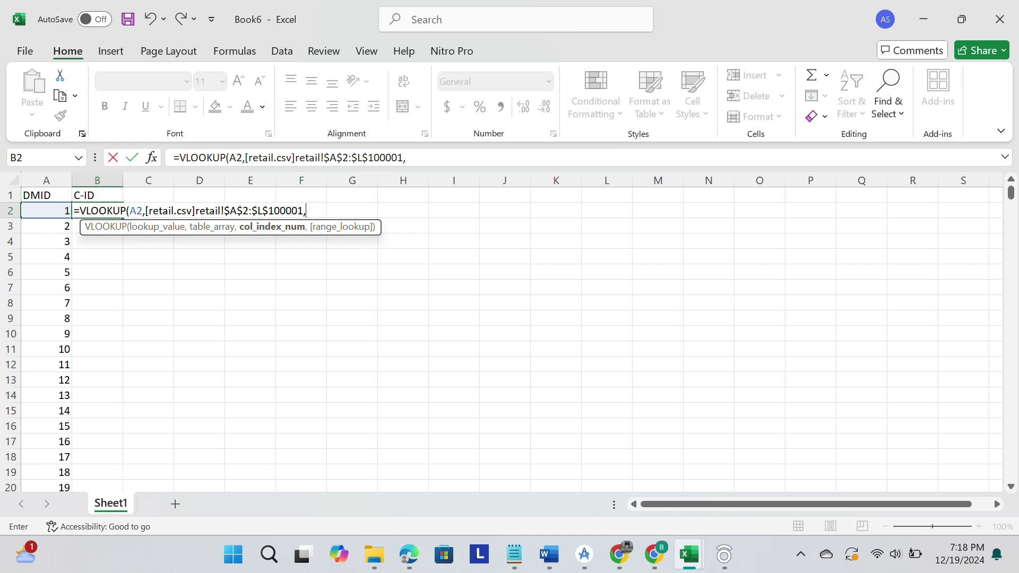
text(2,)
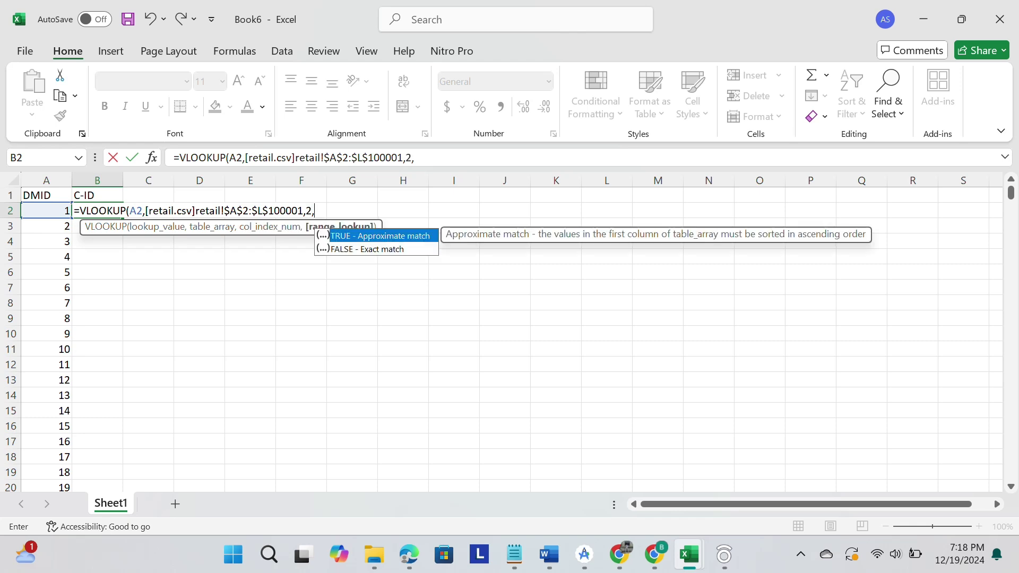
key(Tab)
text())
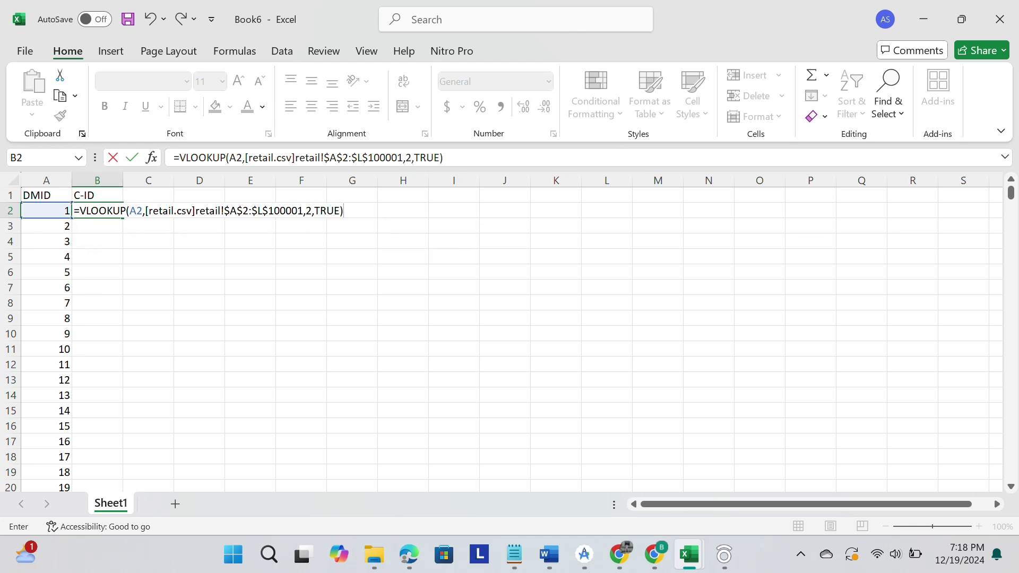
key(Return)
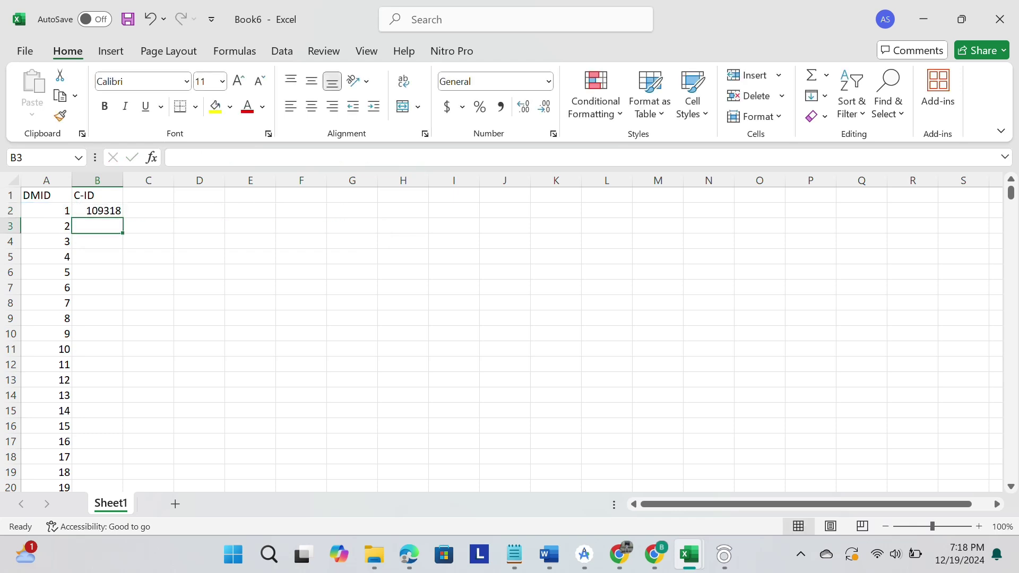
key(Up)
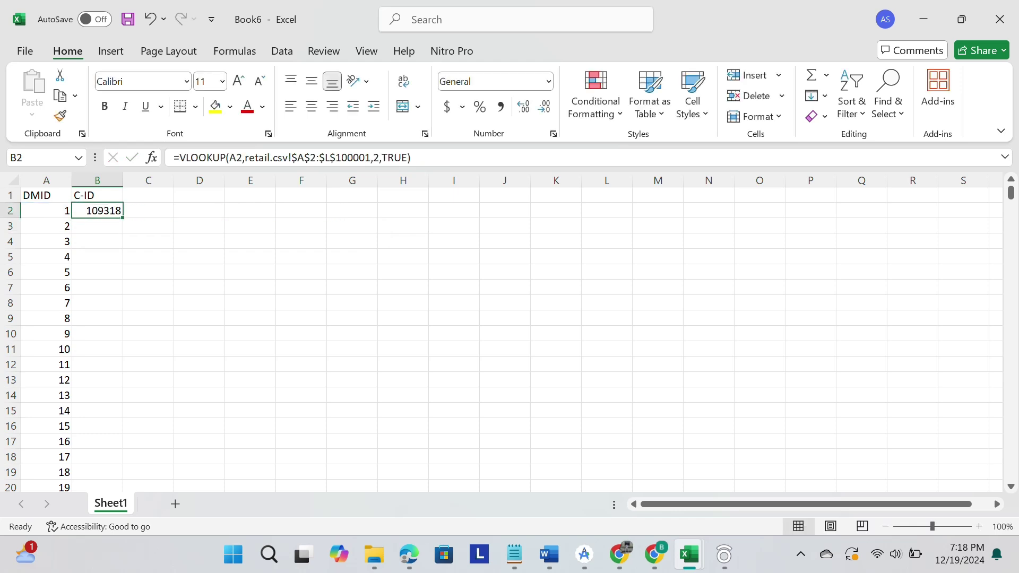
double_click(123, 218)
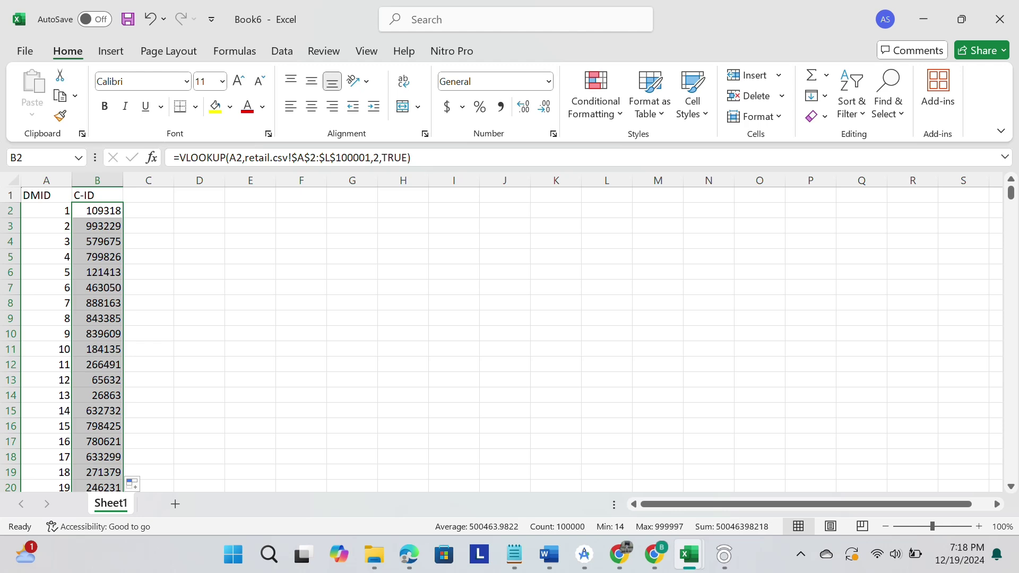
- Enter the header QUANTITY in cell C1 and widen column C slightly to fit it
click(149, 196)
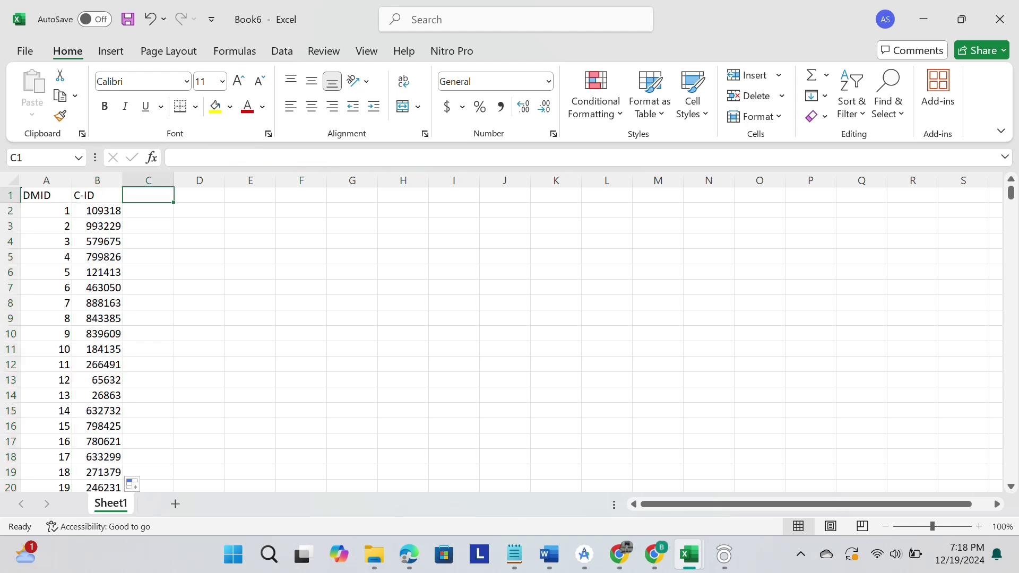
text(QUA)
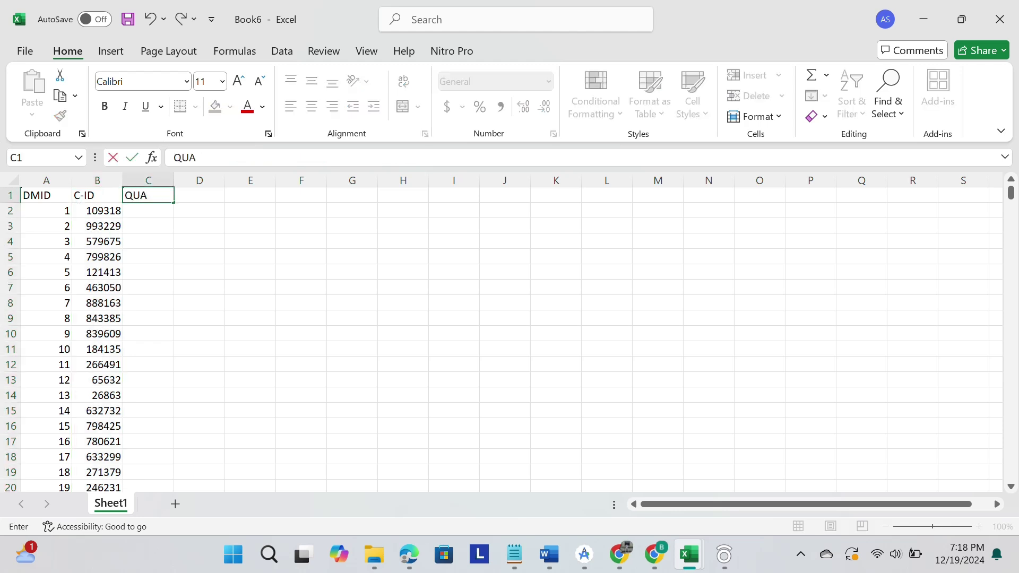
text(NTITY)
click(149, 181)
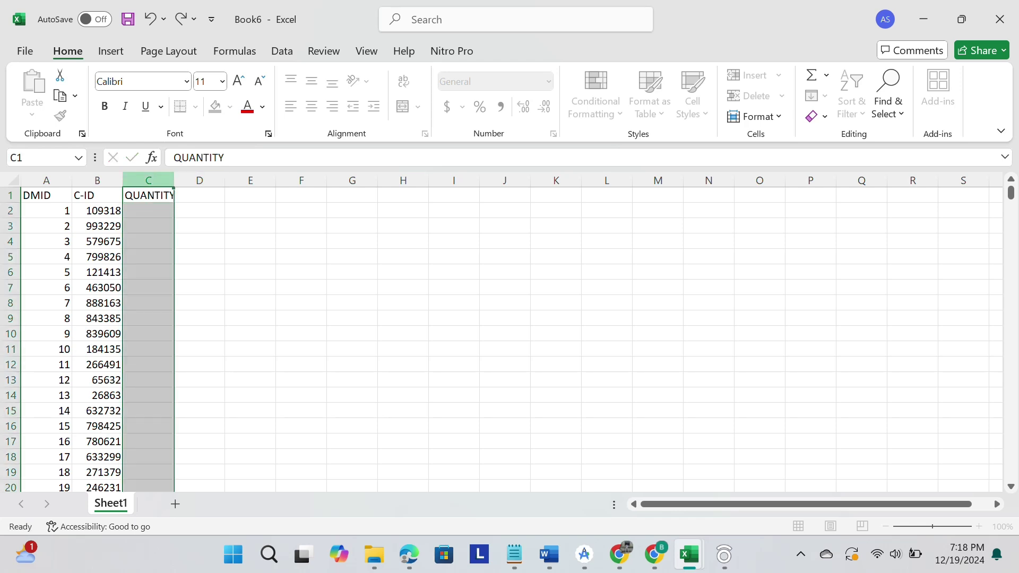
drag(173, 180, 178, 181)
click(150, 211)
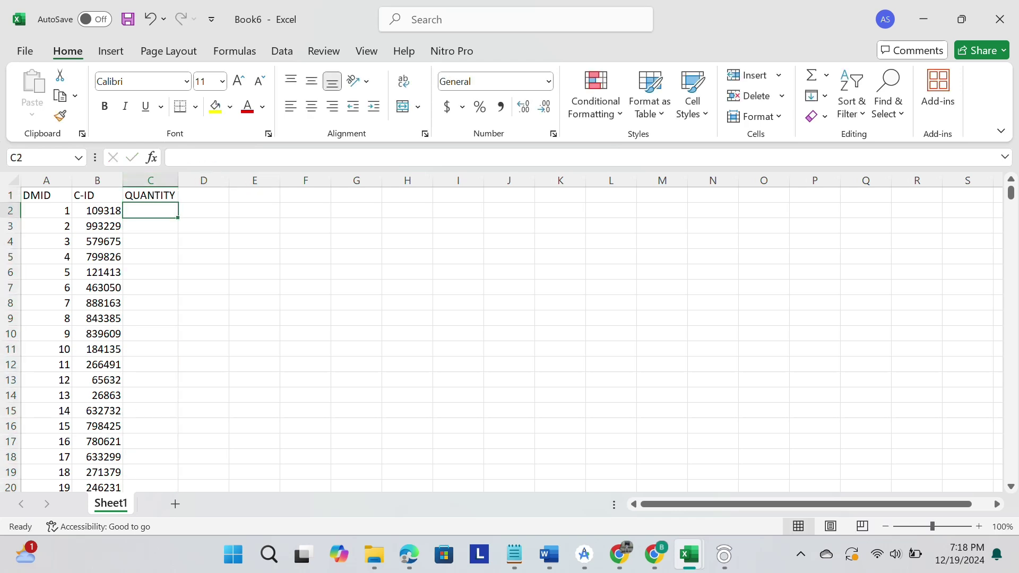
- Try to copy the VLOOKUP formula text from B2 into C2
click(97, 210)
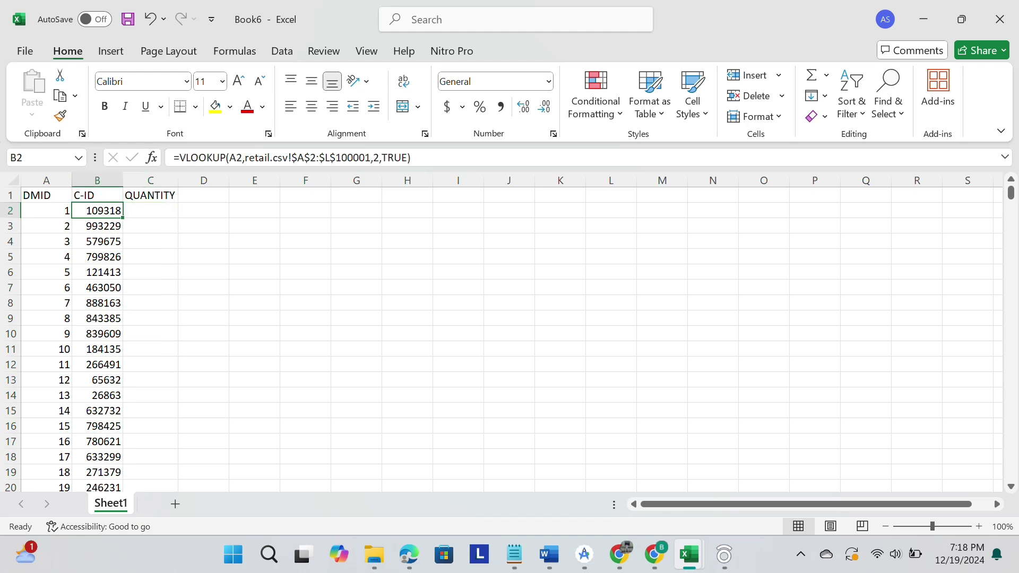
key(F2)
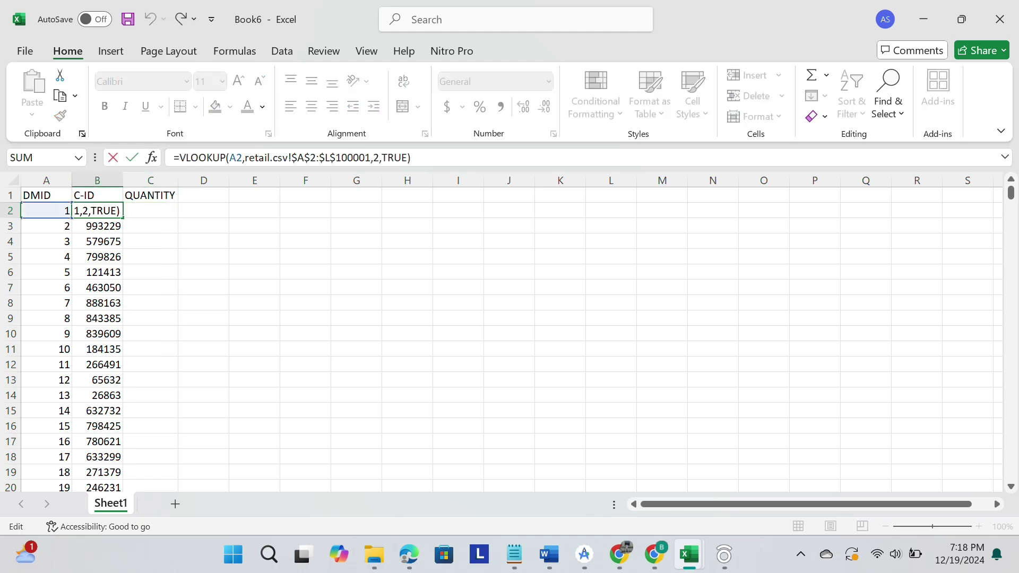
key(shift+Home)
key(ctrl+c)
key(Return)
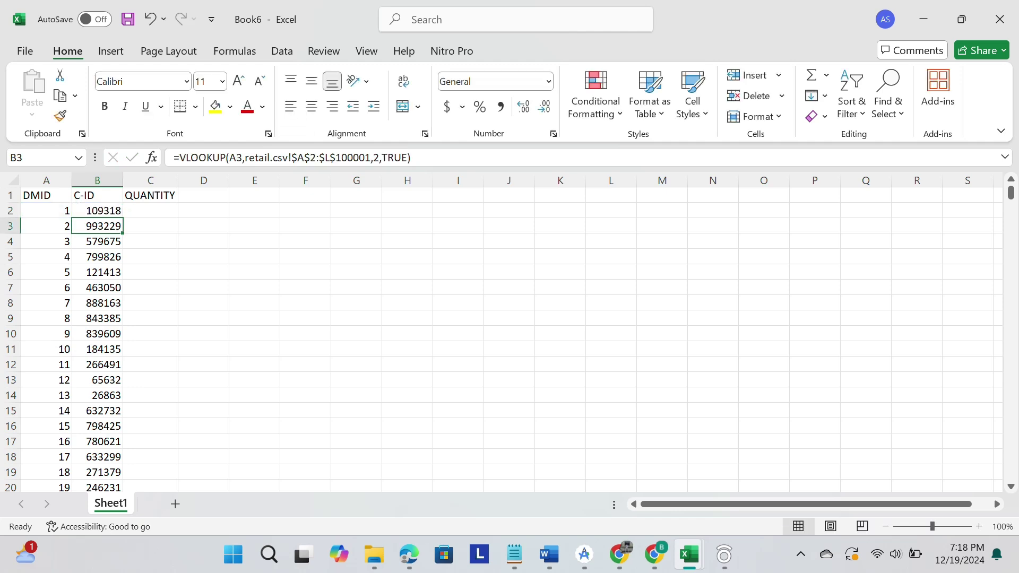
click(150, 211)
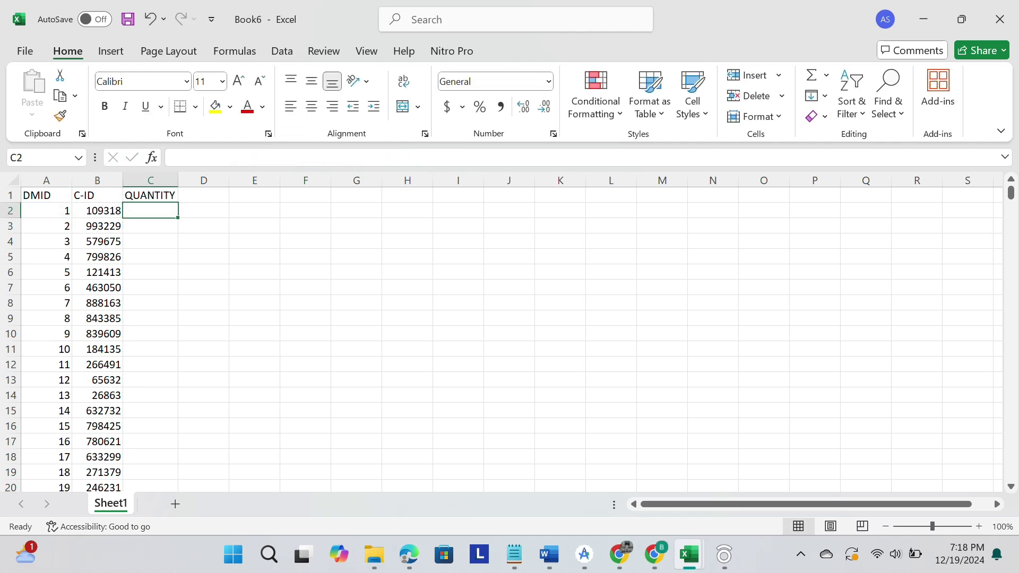
key(BackSpace)
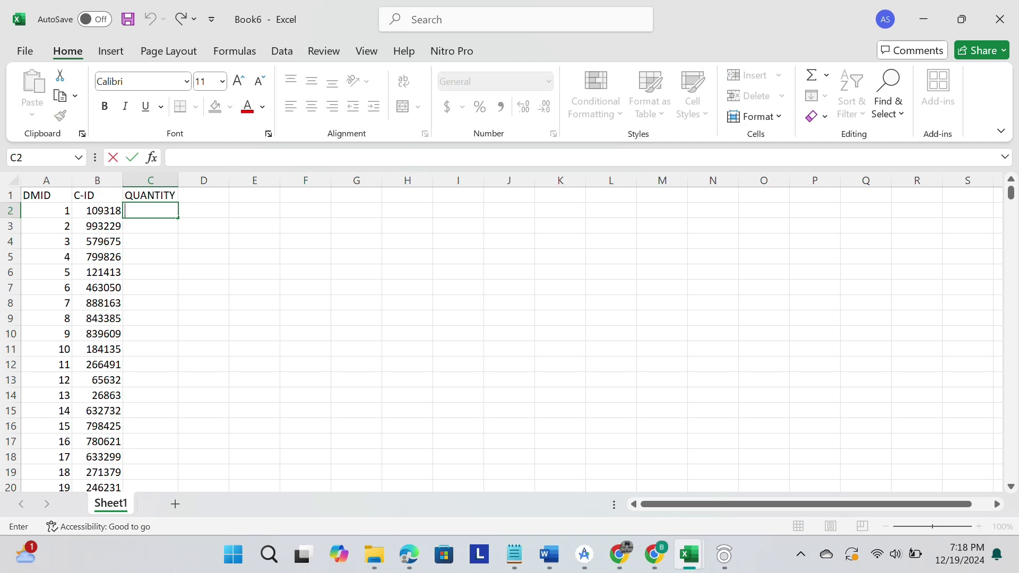
key(F2)
key(ctrl+v)
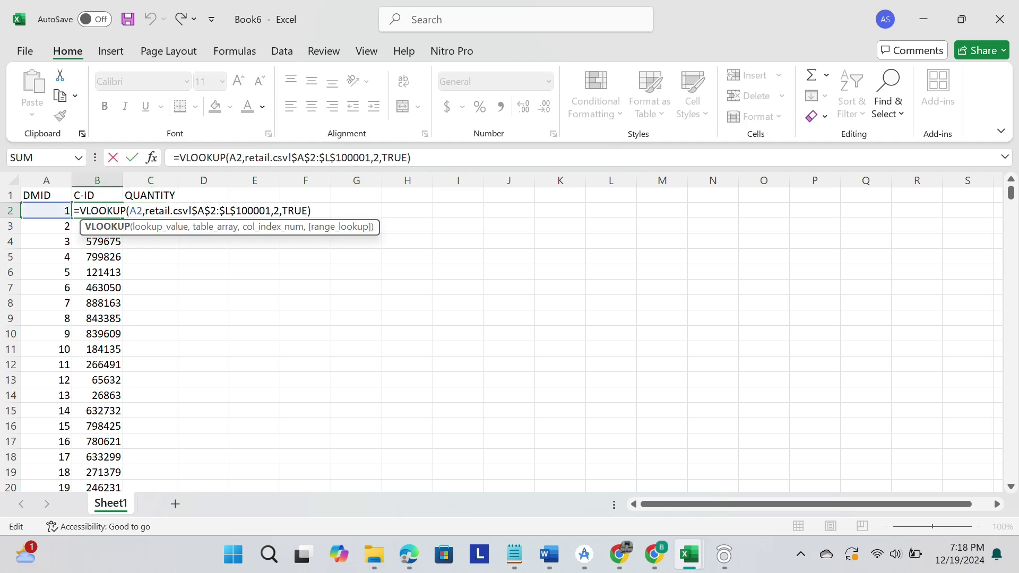
- Copy the full VLOOKUP formula text from B2 and paste it into C2 as an unshifted formula
click(412, 158)
key(shift+Home)
key(ctrl+c)
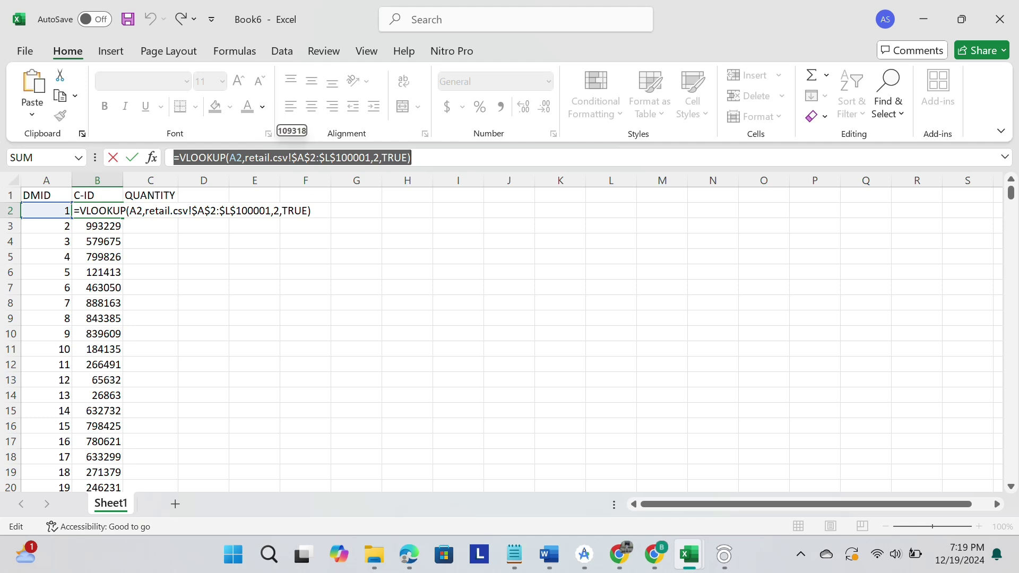
key(Return)
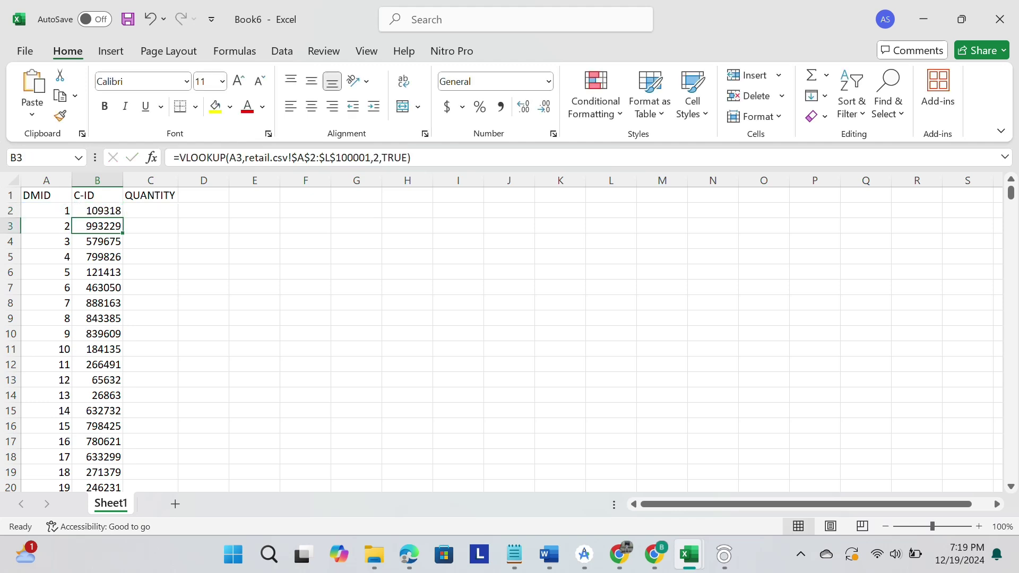
double_click(151, 211)
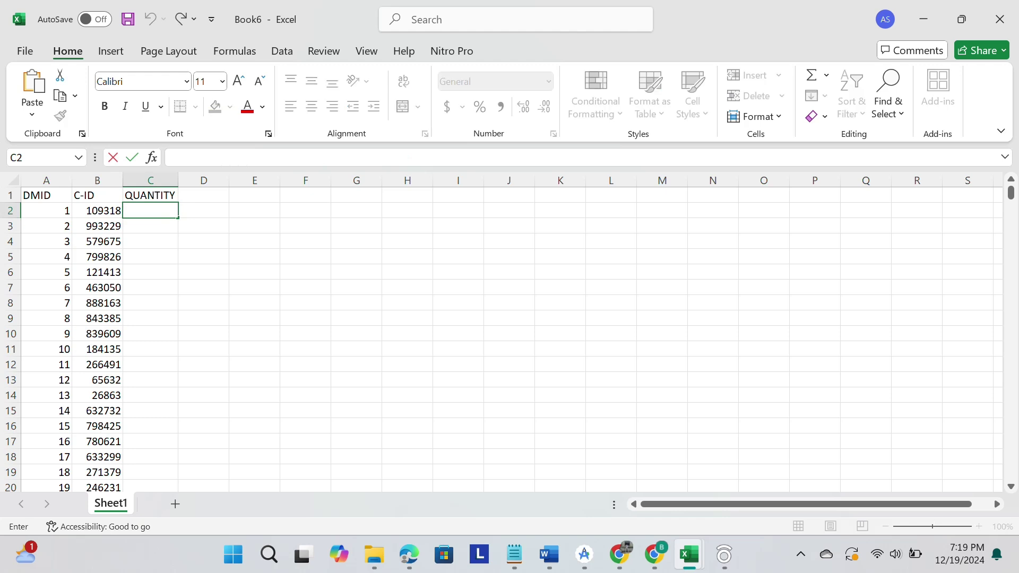
key(ctrl+v)
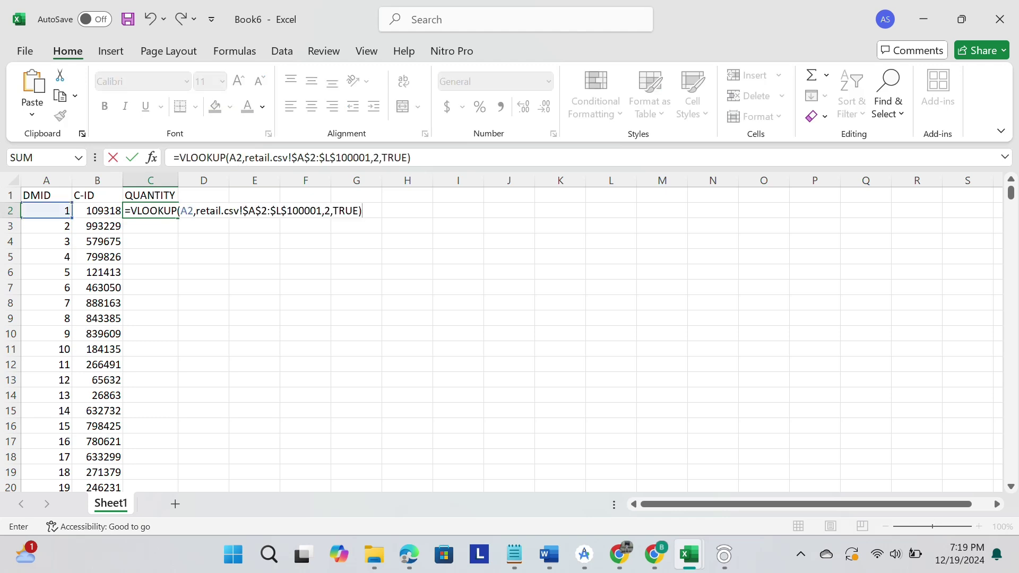
- Check the Quantity column's position in the retail workbook and set the C2 VLOOKUP's column index to 5
click(378, 158)
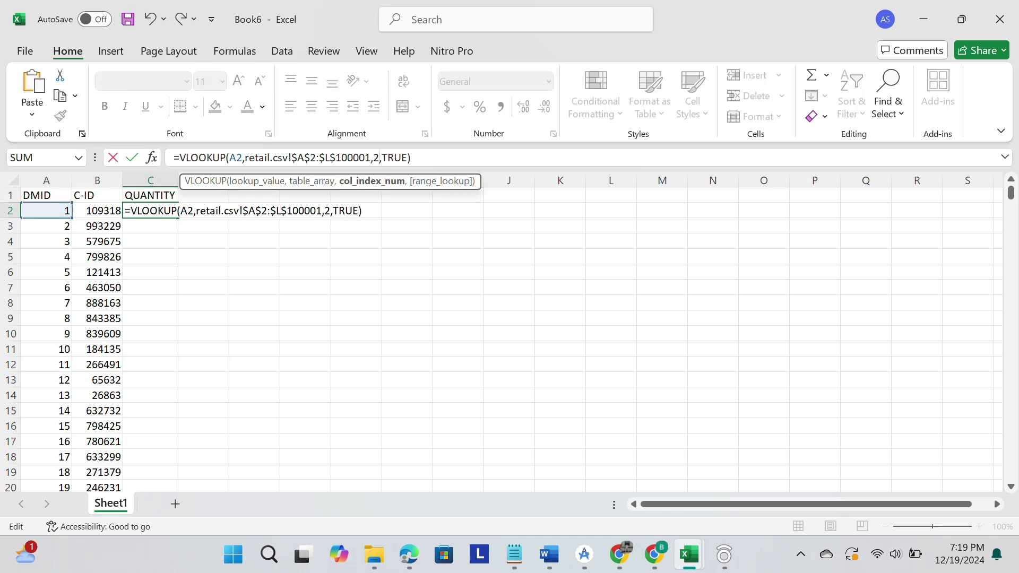
mouse_move(654, 554)
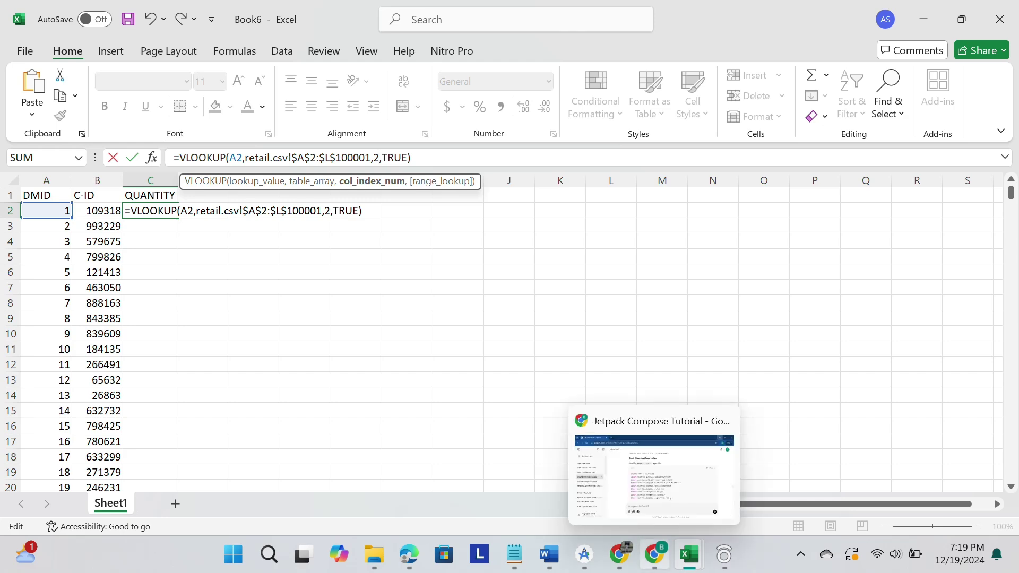
mouse_move(690, 554)
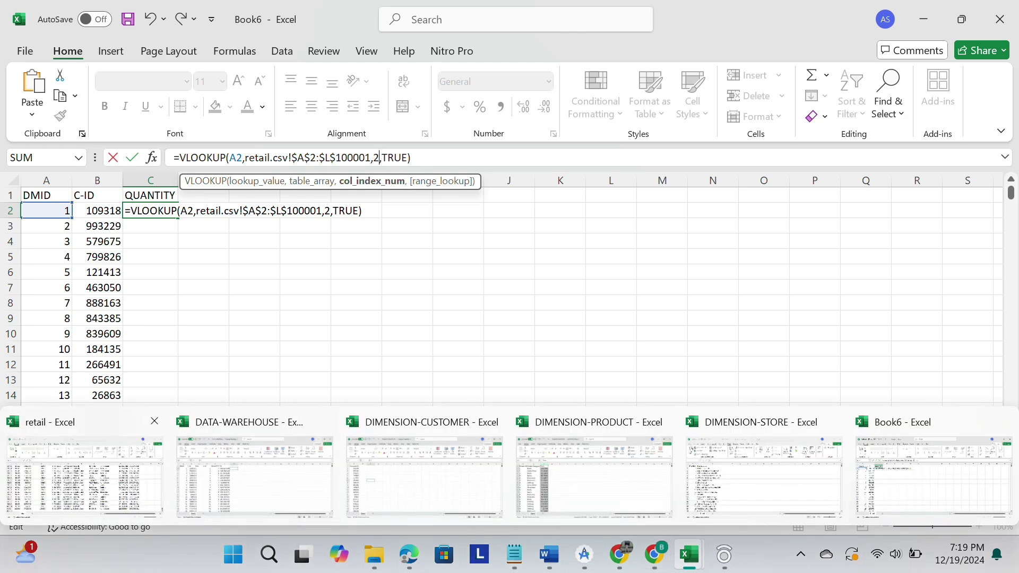
click(85, 467)
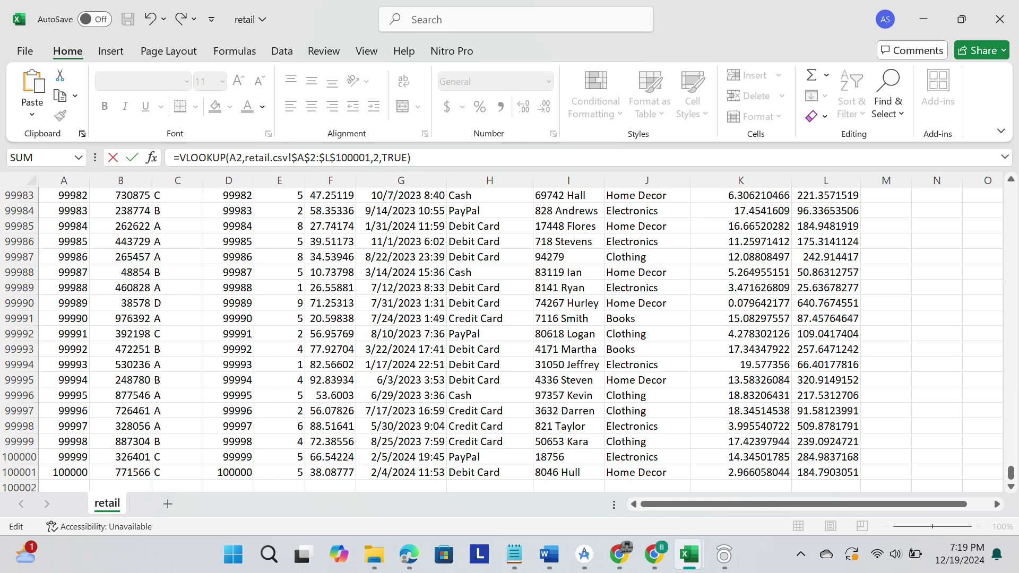
drag(1010, 472, 1011, 192)
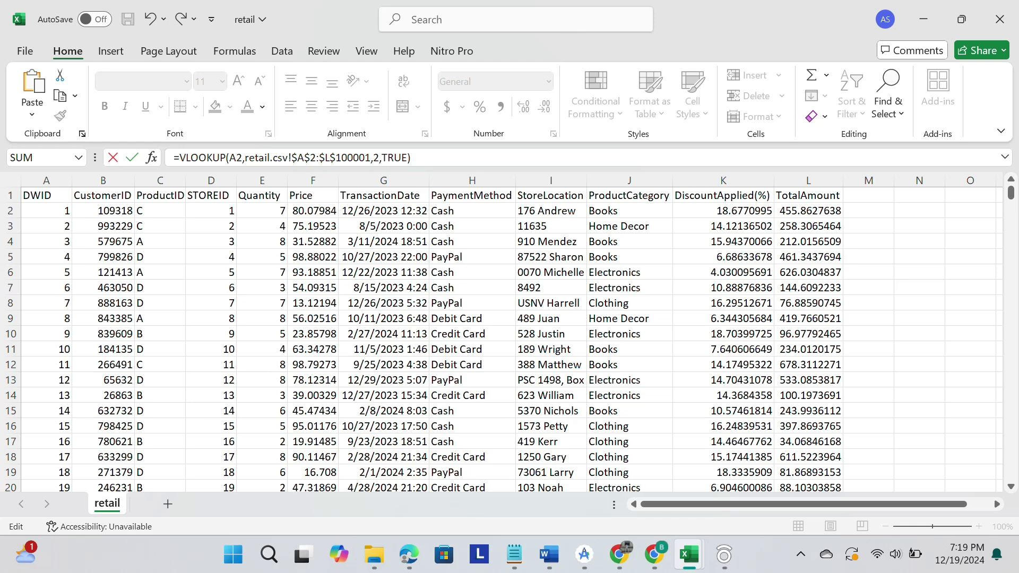
mouse_move(689, 554)
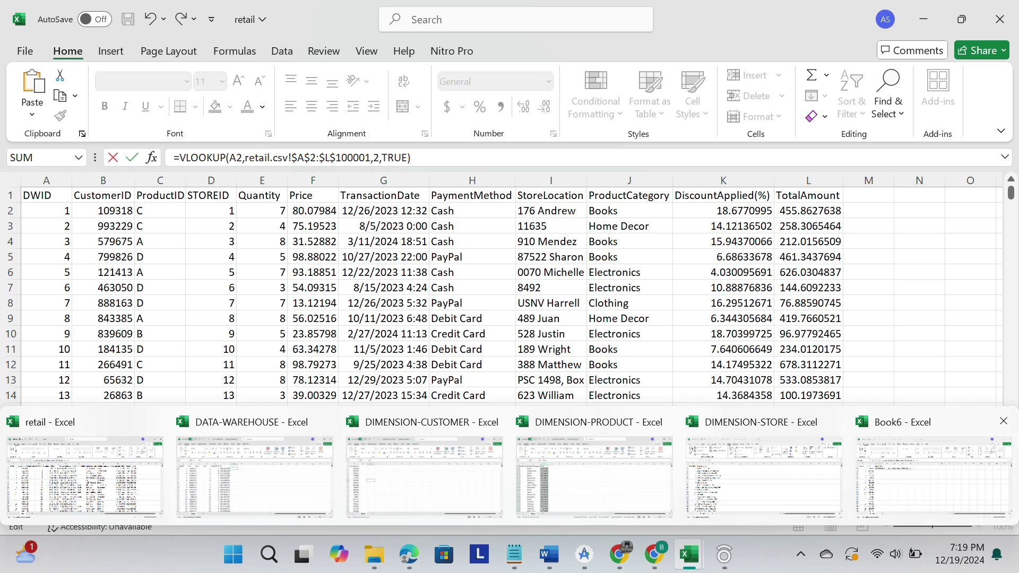
click(934, 470)
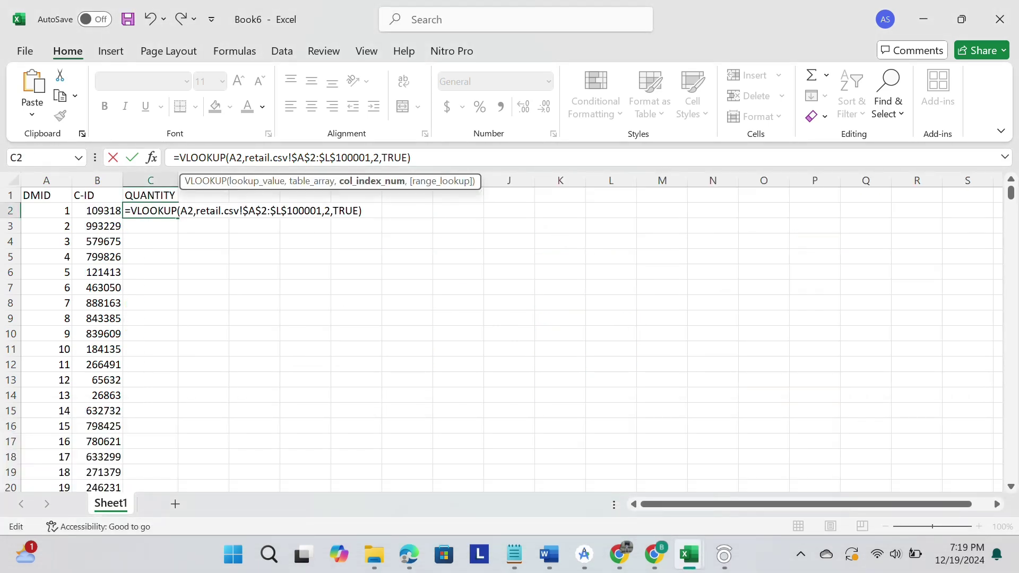
key(BackSpace)
text(5)
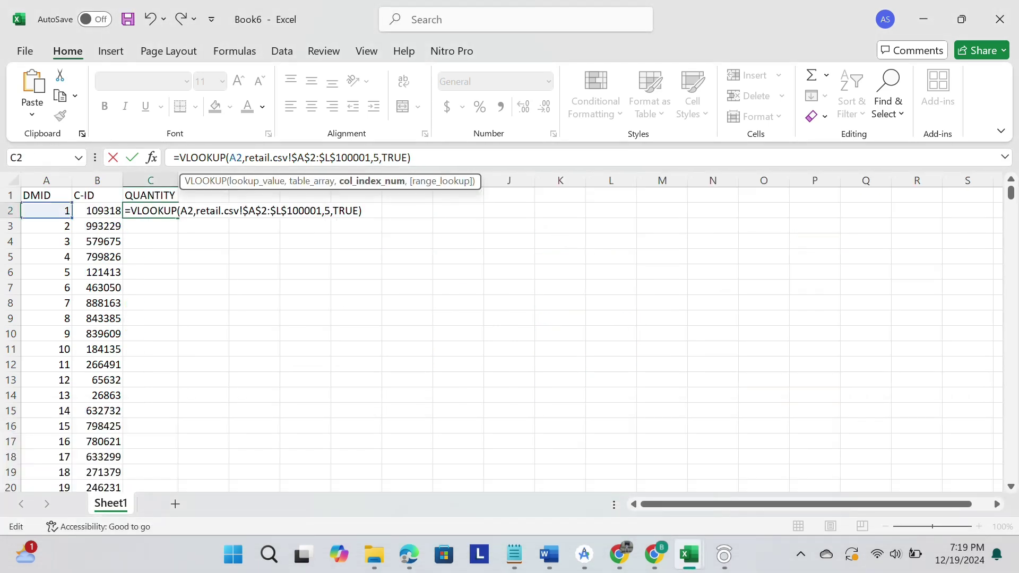
key(Return)
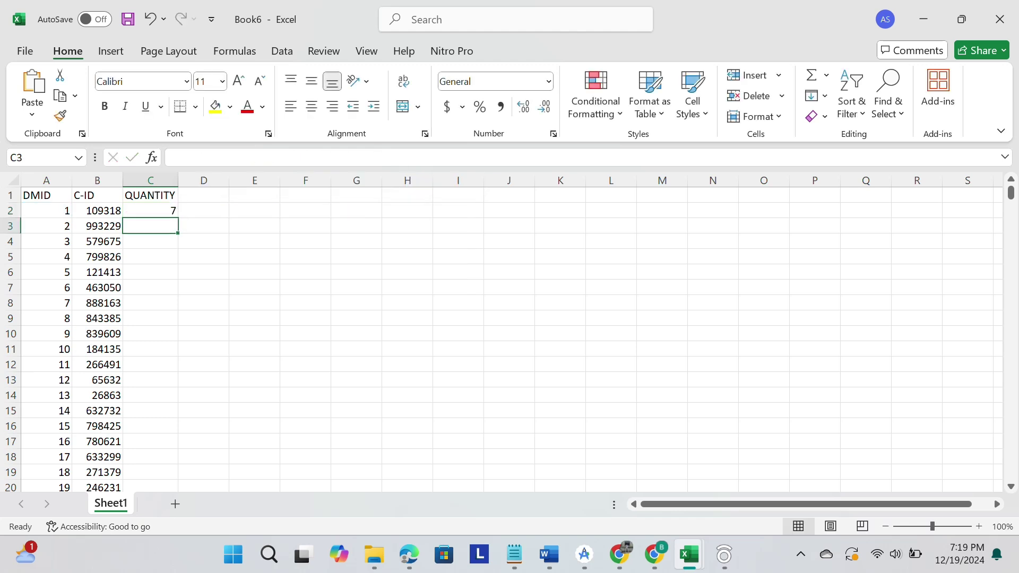
- Fill the C2 VLOOKUP formula down the whole QUANTITY column and look over the filled rows
key(Up)
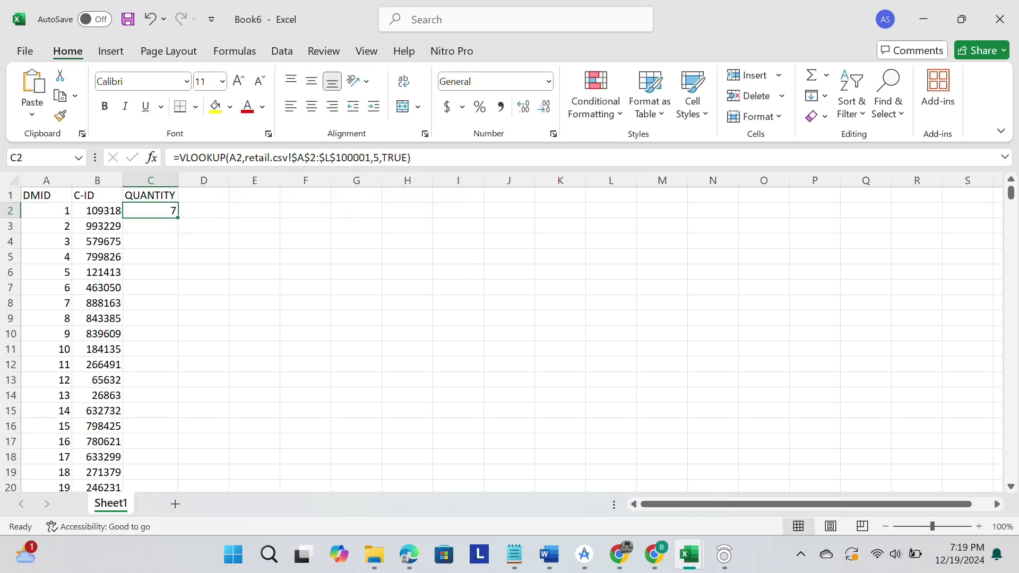
double_click(178, 218)
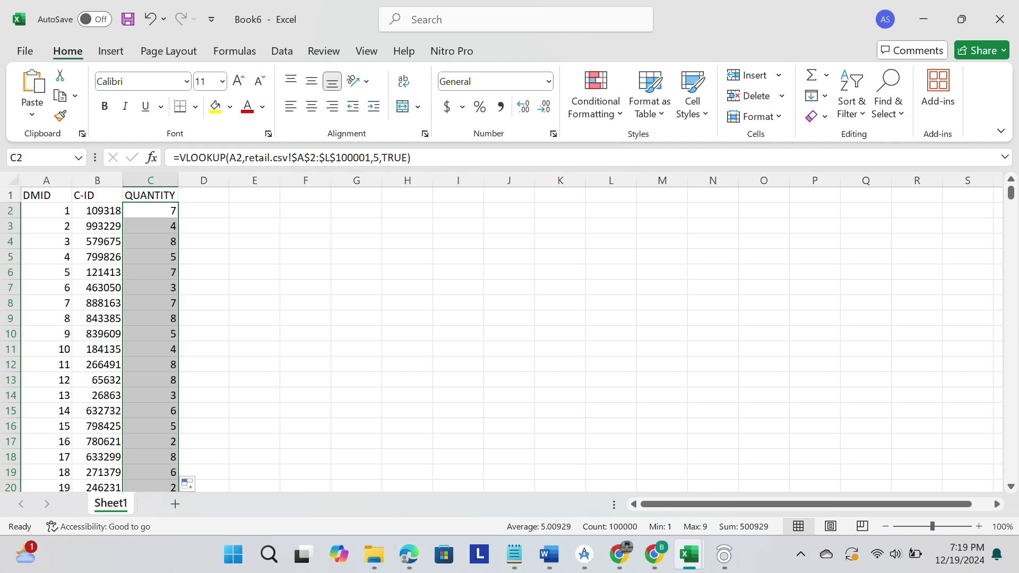
scroll(509, 339, down, 6)
scroll(509, 340, right, 3)
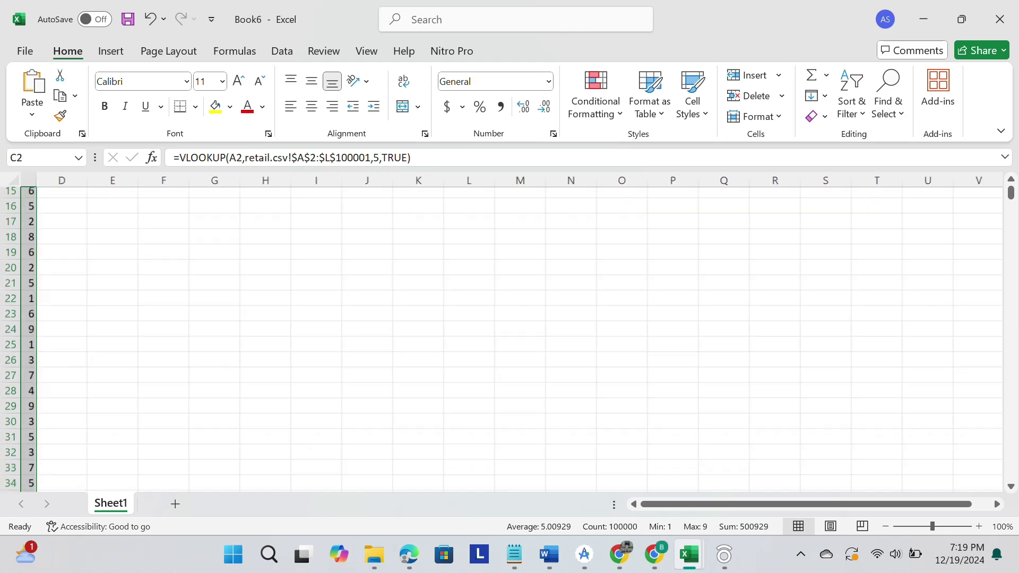
scroll(509, 339, left, 3)
scroll(509, 340, up, 5)
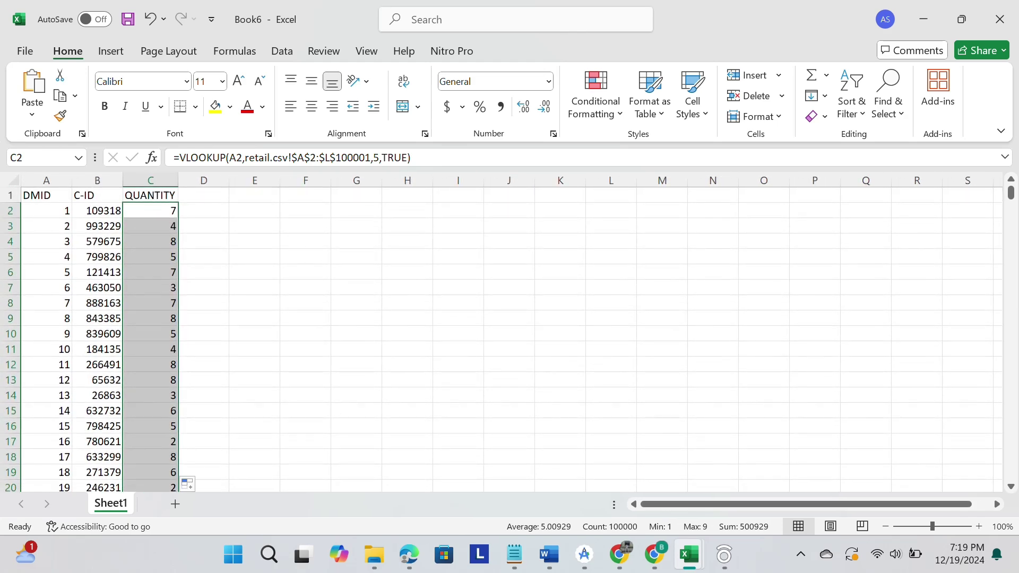
- Enter the header PRICE in cell D1
click(204, 195)
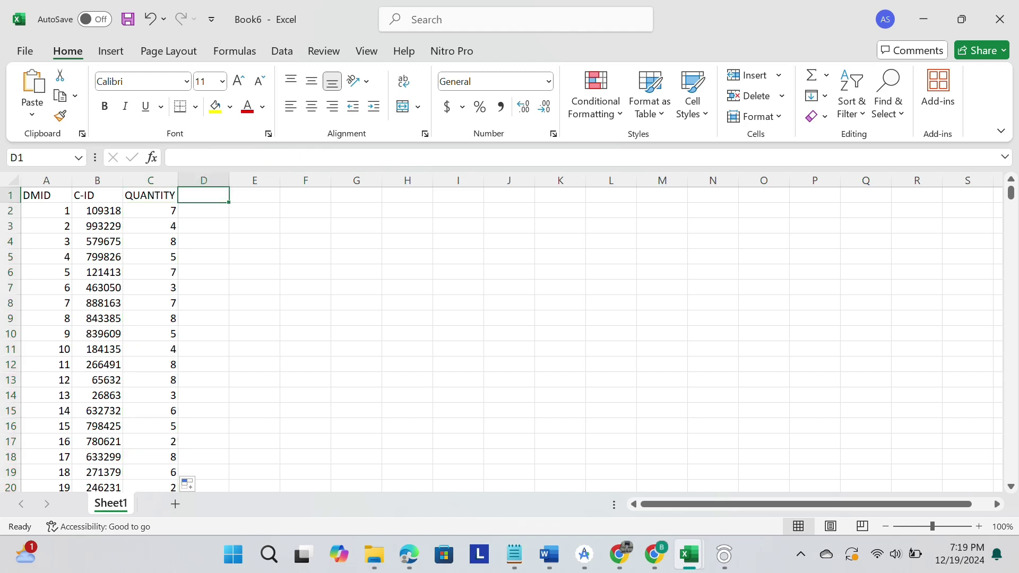
text(P)
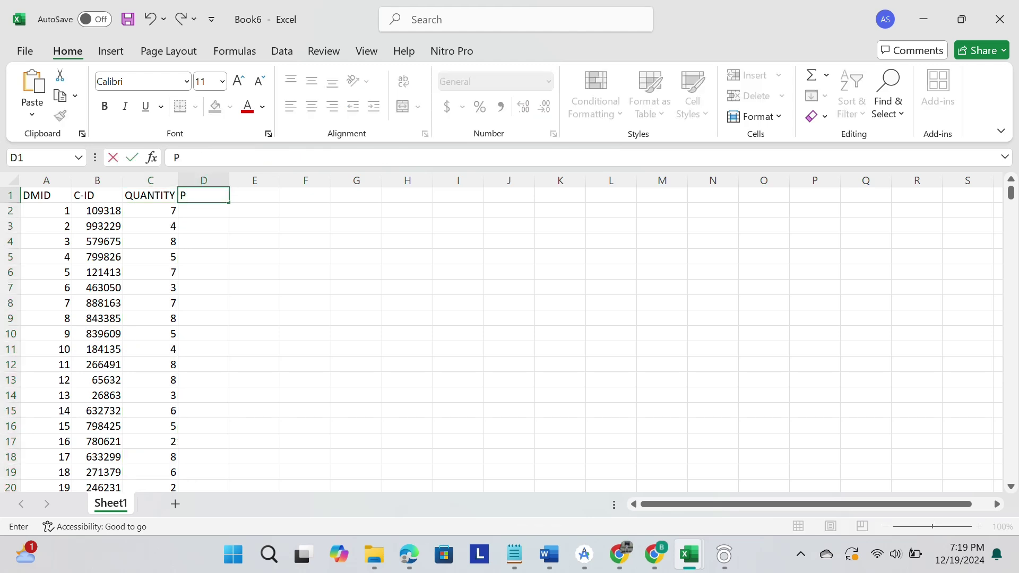
text(RICE)
key(Return)
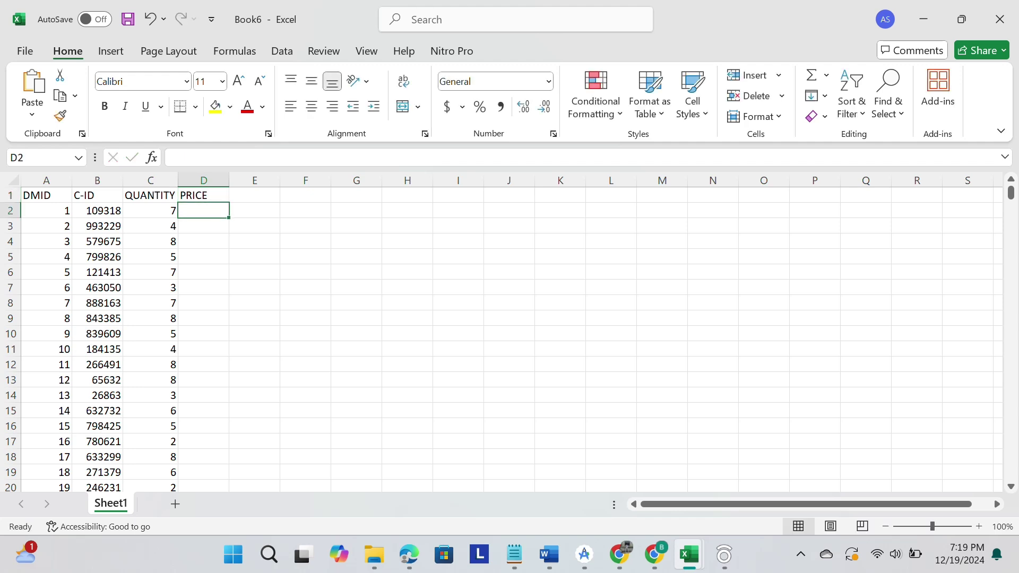
- Copy the full VLOOKUP formula text from C2 and paste it into D2 while that cell is in edit mode
key(ctrl+v)
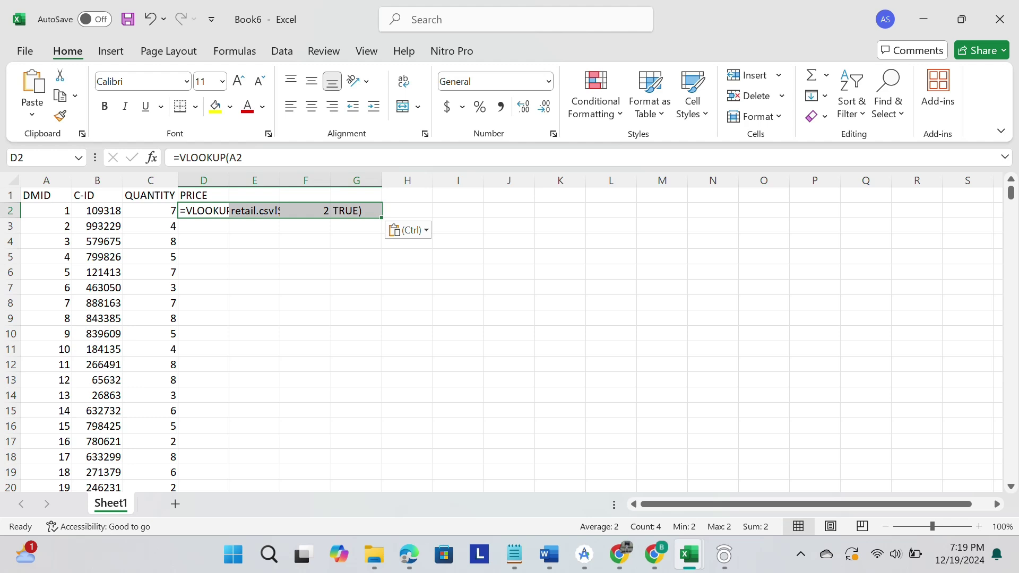
key(ctrl+z)
click(151, 210)
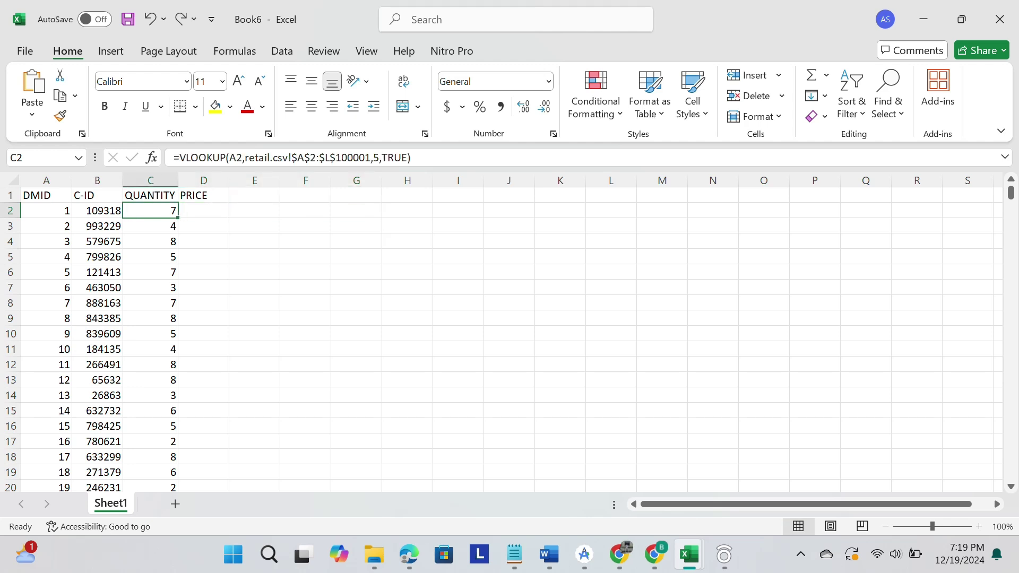
key(F2)
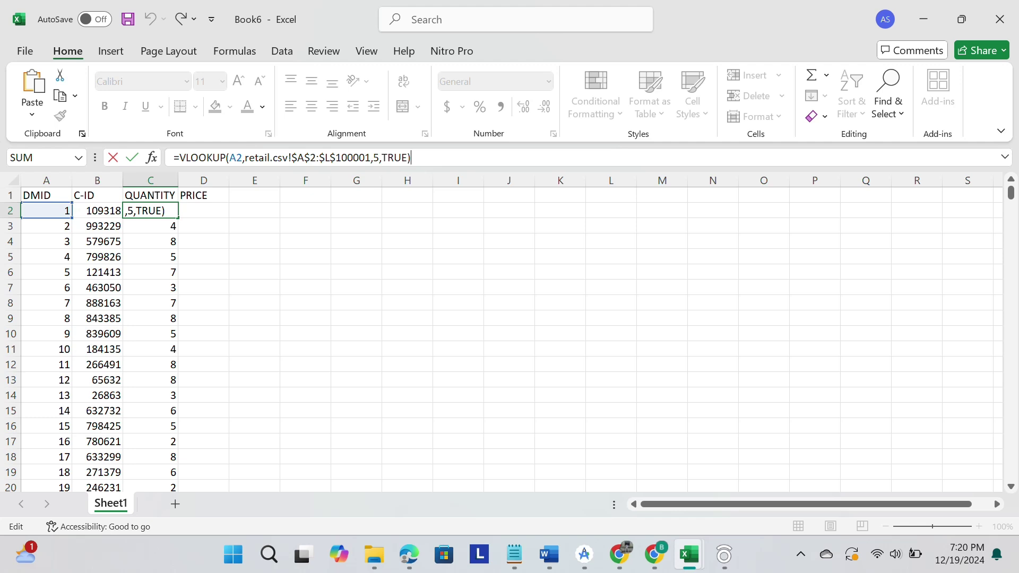
key(shift+Home)
key(ctrl+c)
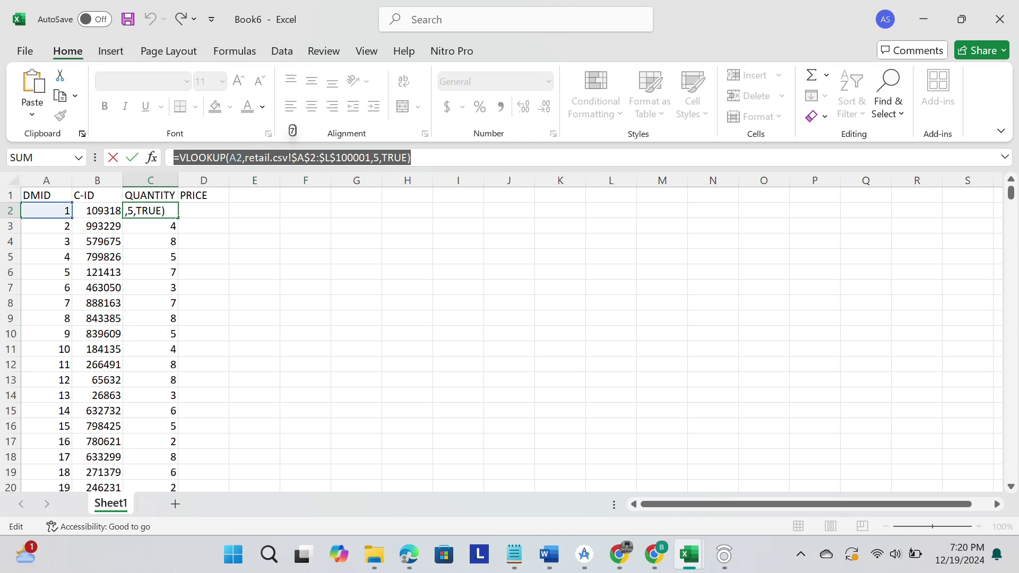
key(Return)
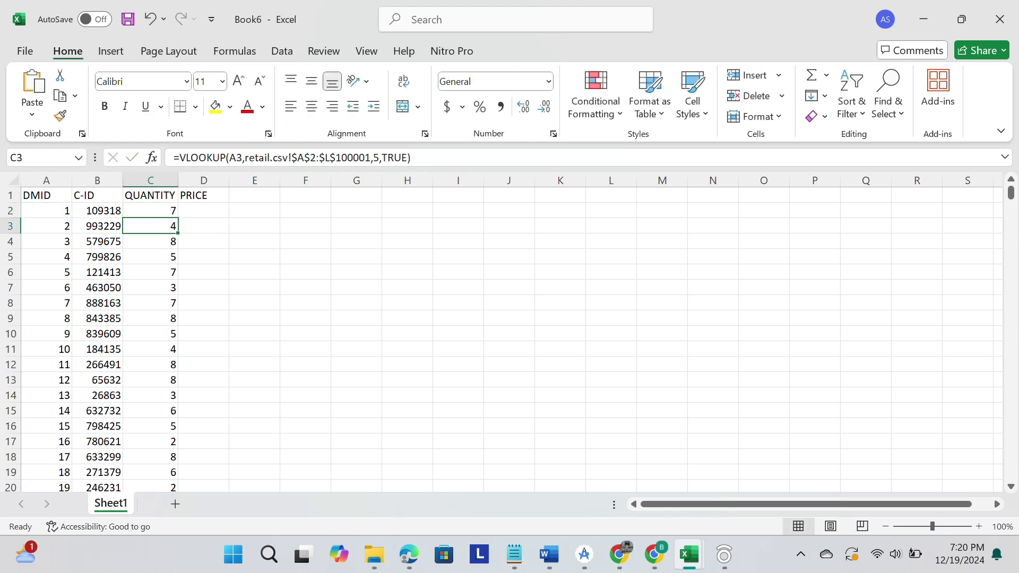
double_click(204, 211)
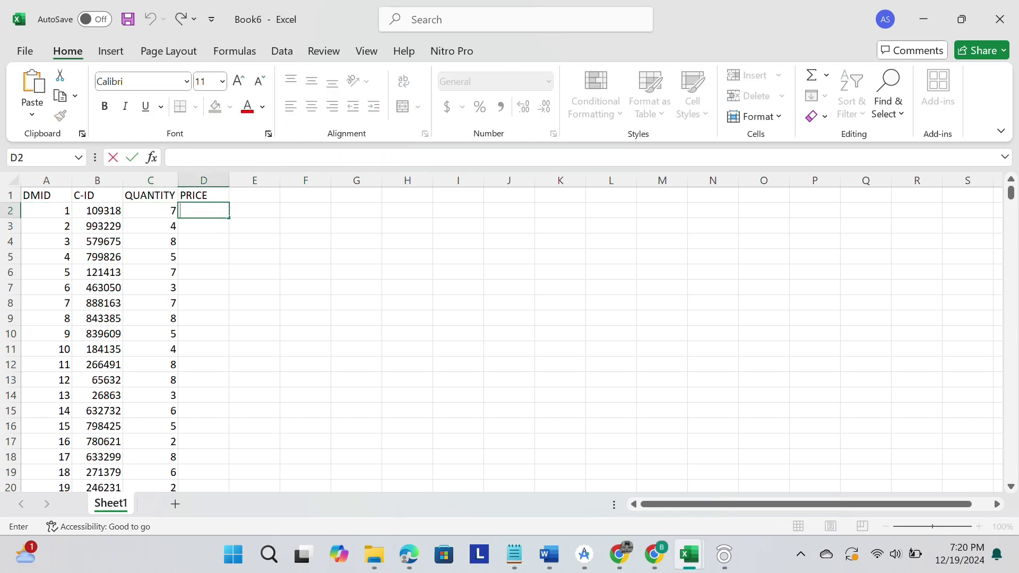
key(ctrl+v)
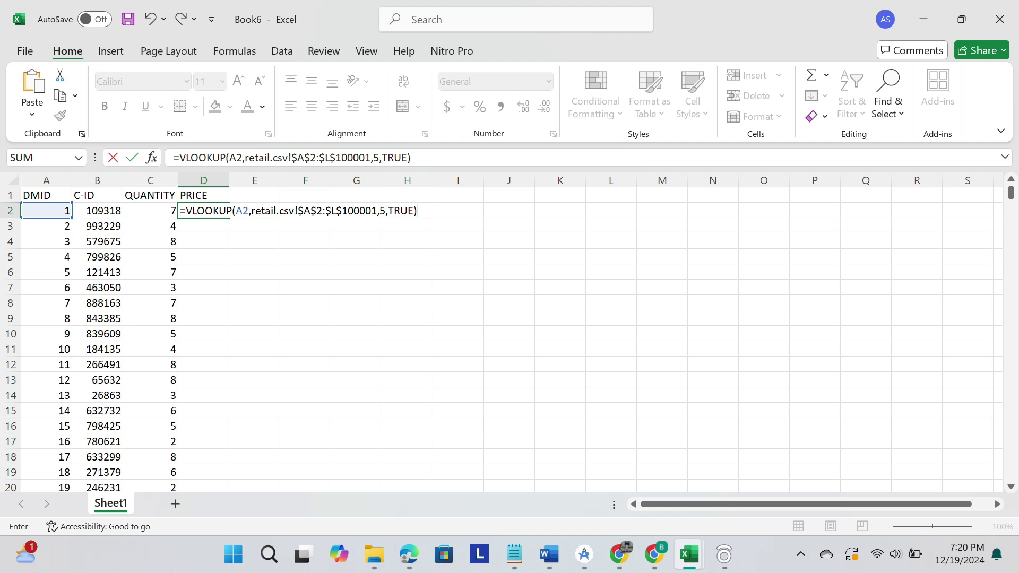
- Check the Price column's position in the retail workbook and set the D2 VLOOKUP's column index to 6
click(379, 158)
mouse_move(689, 555)
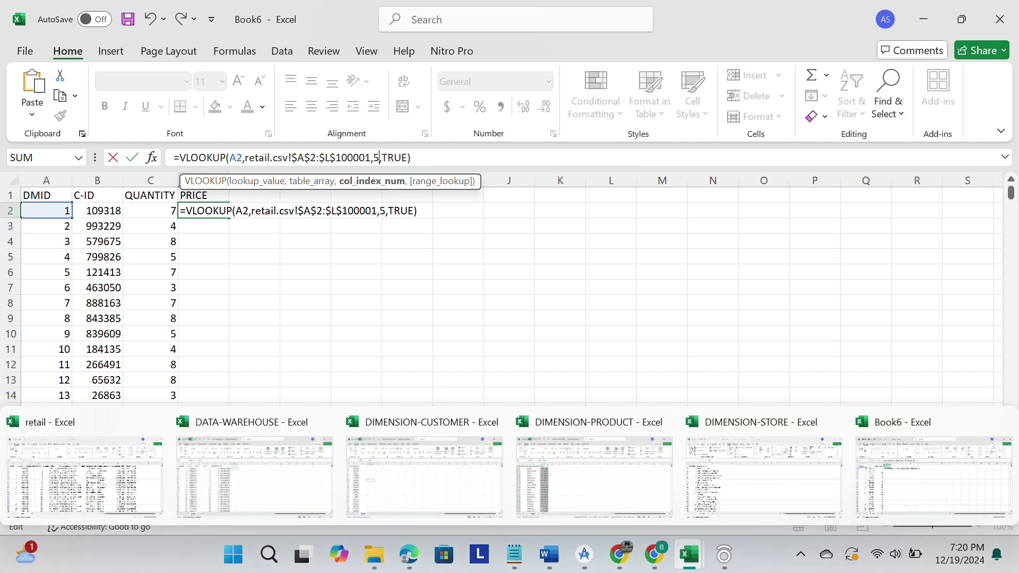
click(85, 475)
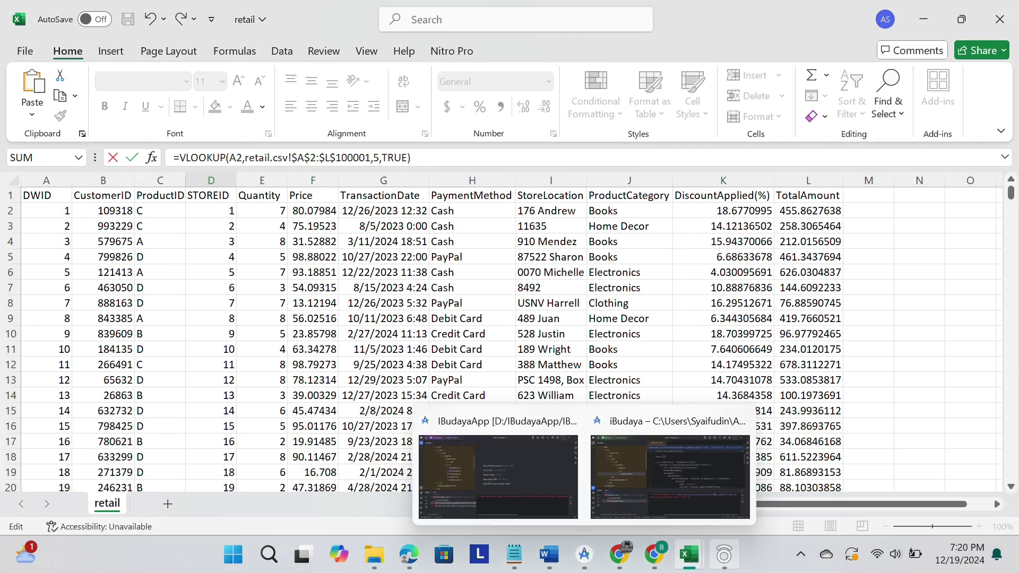
mouse_move(689, 554)
click(934, 475)
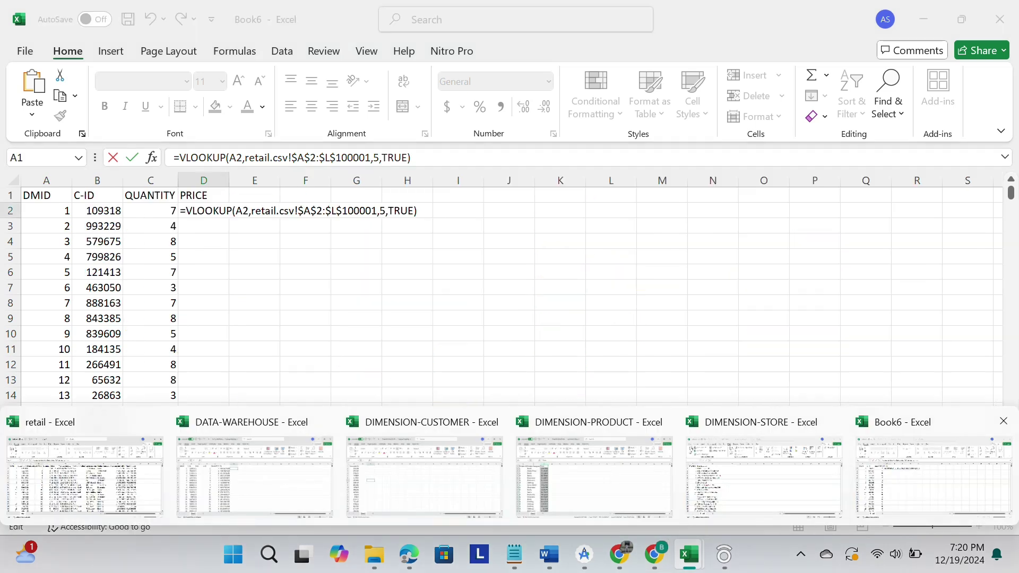
click(373, 157)
key(Delete)
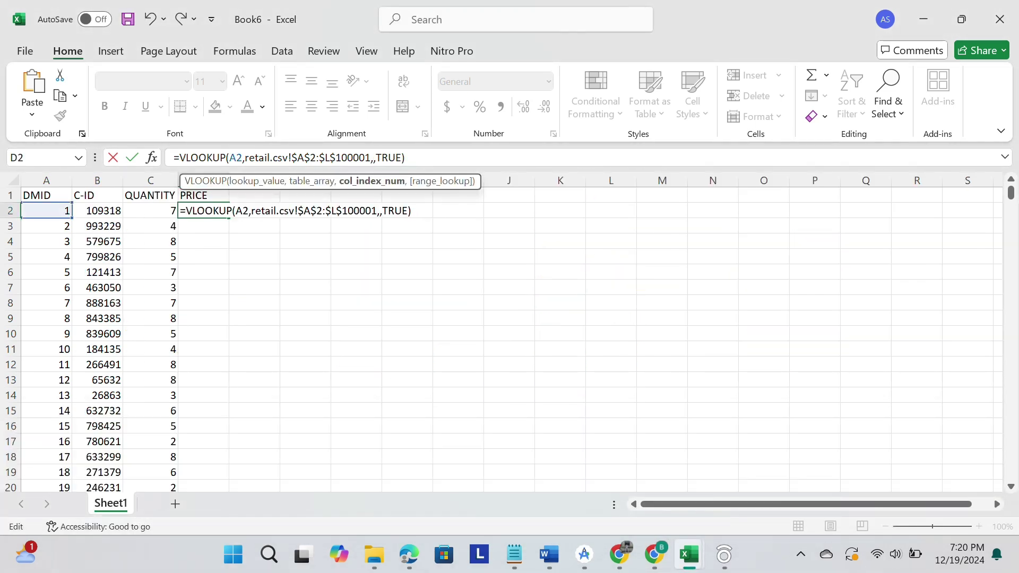
text(6)
key(Return)
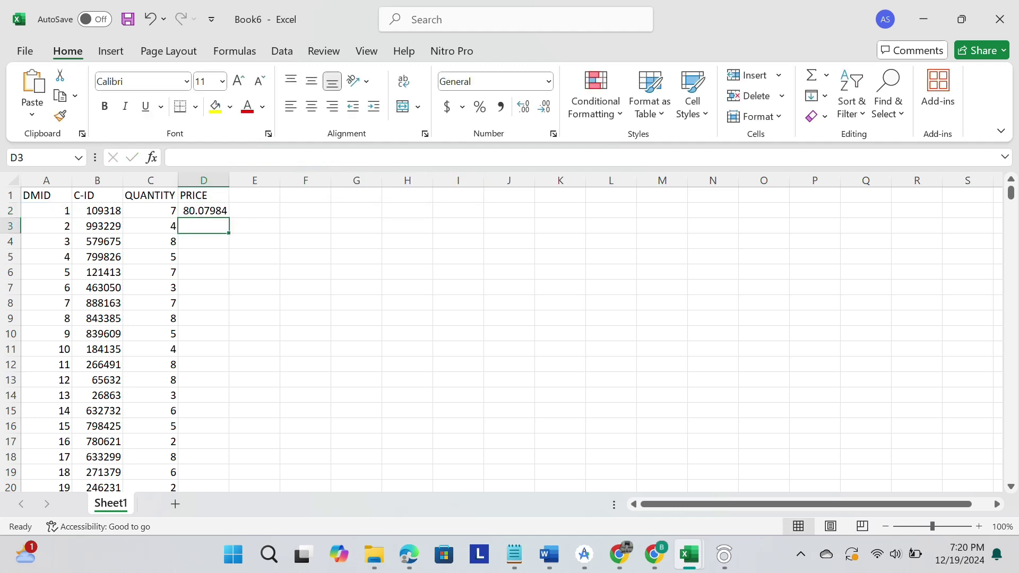
- Fill the D2 VLOOKUP formula down the whole PRICE column and autofit the column's width
click(204, 211)
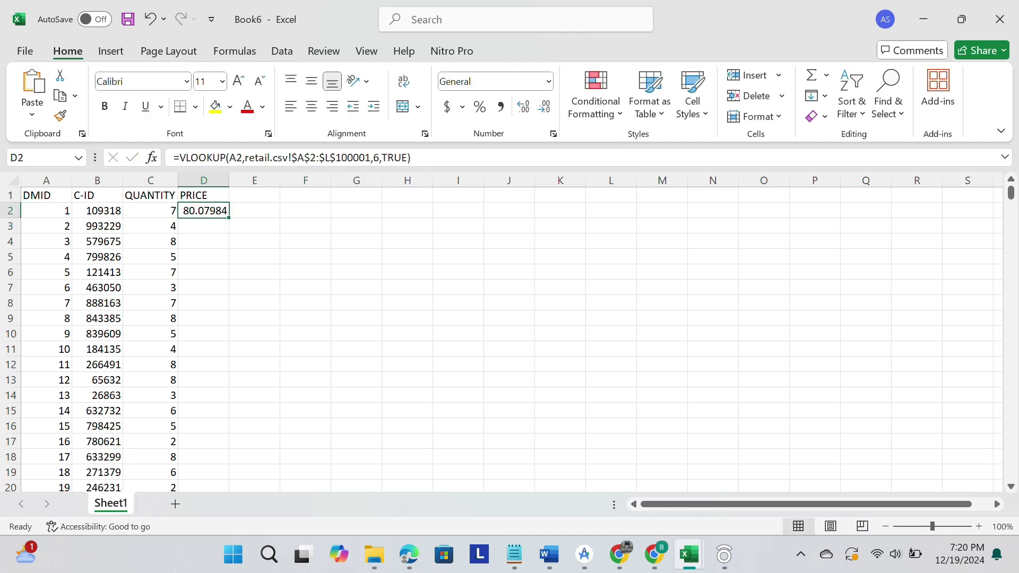
double_click(229, 217)
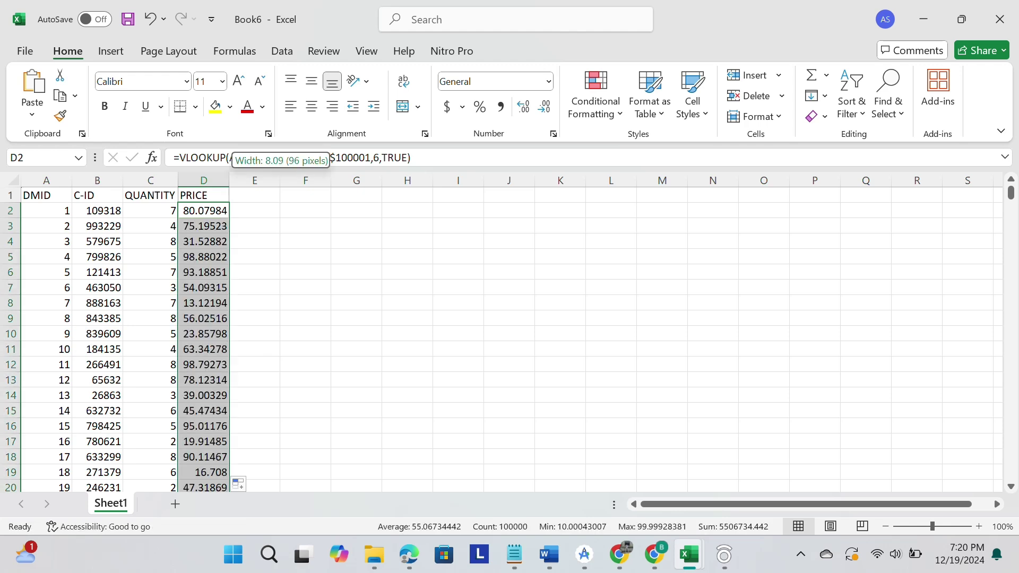
double_click(229, 179)
- Enter the header TRANSACTION DATE in cell E1
click(272, 195)
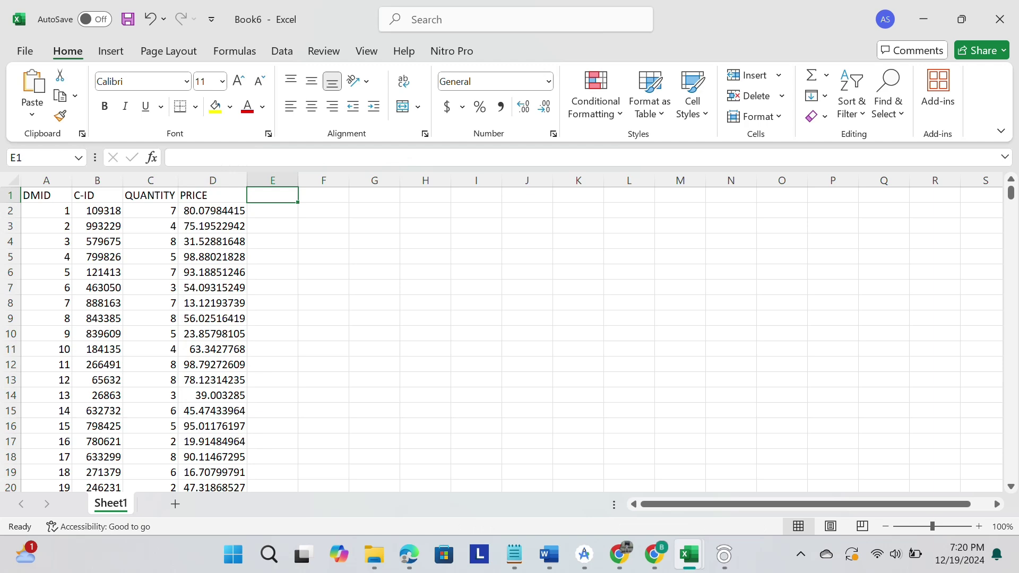
text(DA)
key(BackSpace)
key(BackSpace)
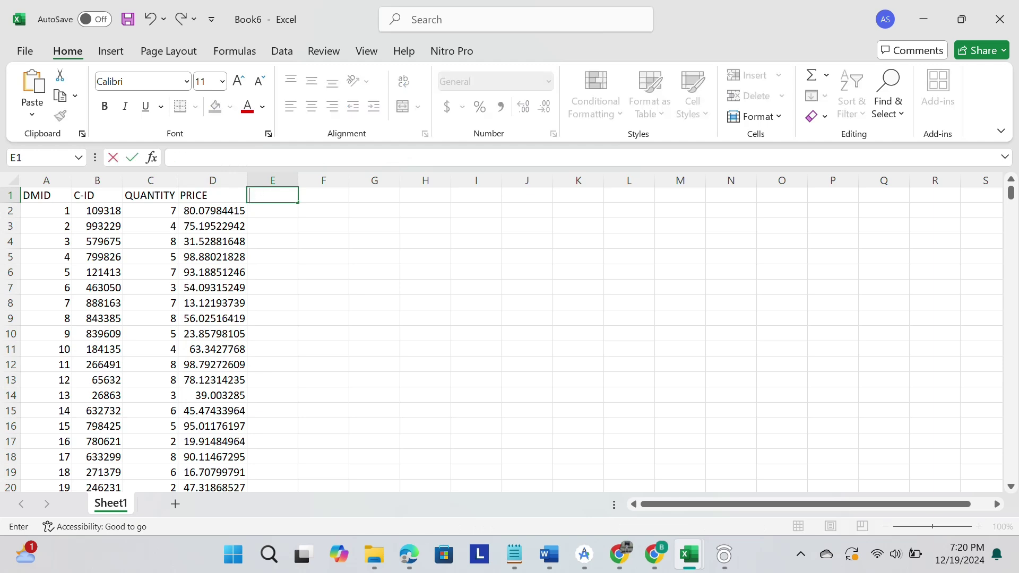
text(TRANSACTION)
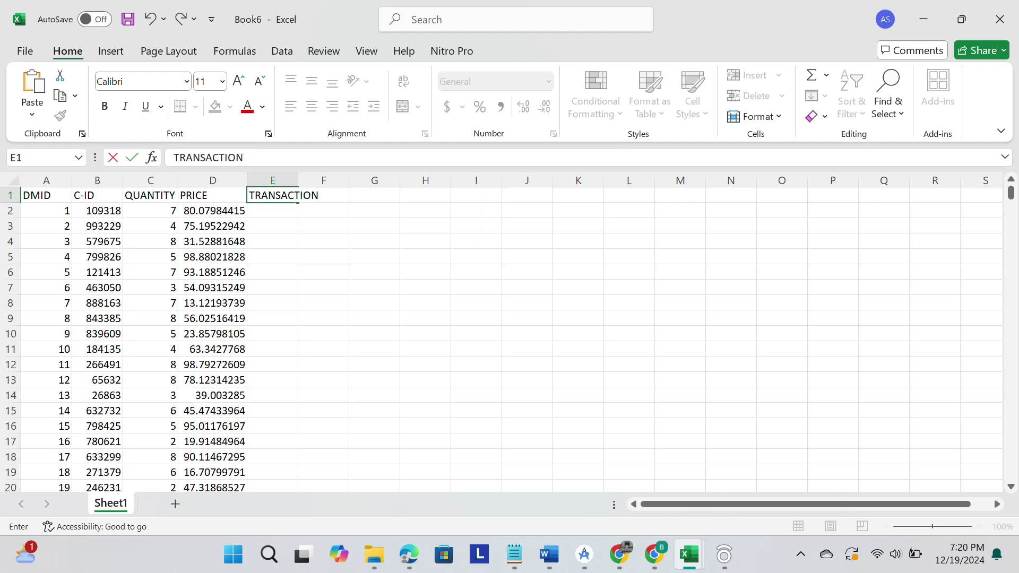
text( DATE)
key(Left)
key(Left)
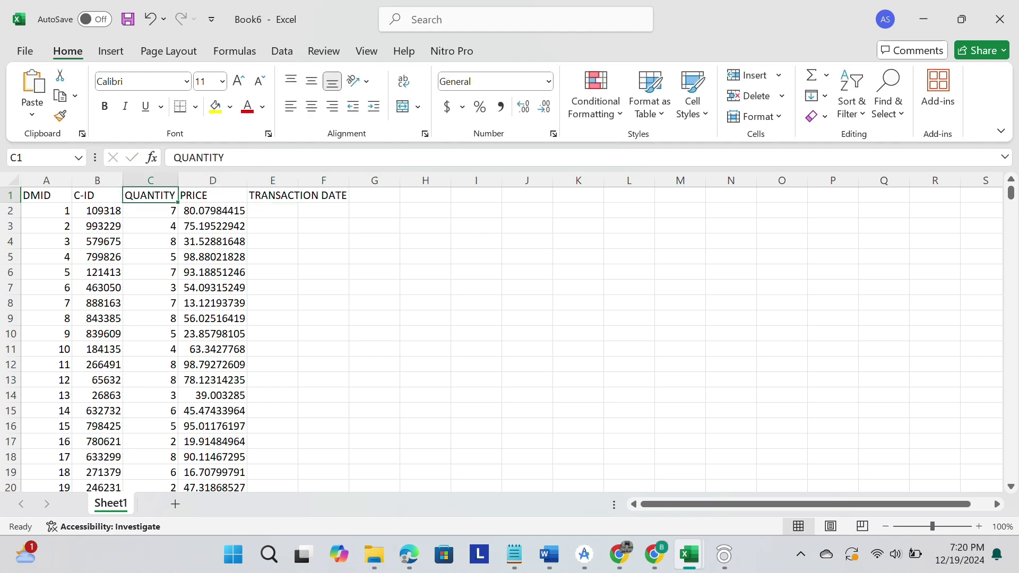
- Replace the space in the E1 header with a hyphen to read TRANSACTION-DATE and autofit column E
key(Right)
key(Right)
key(Right)
key(Left)
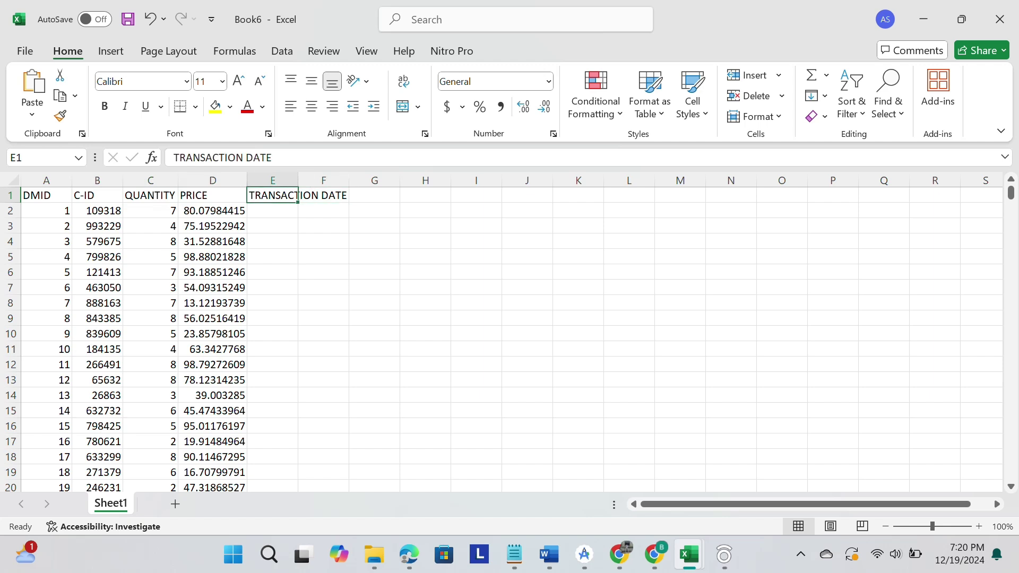
double_click(268, 196)
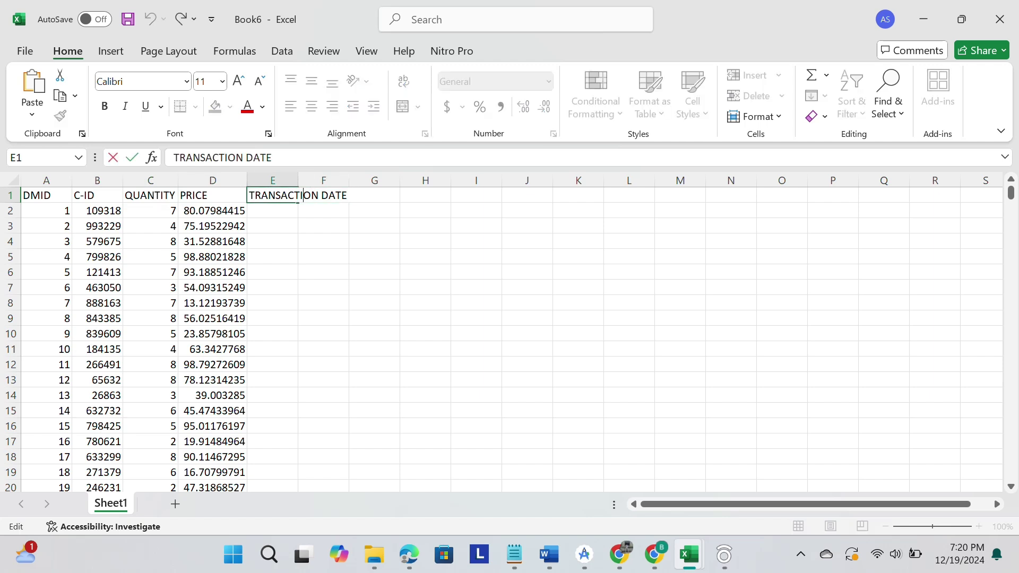
key(Delete)
text(-)
key(Return)
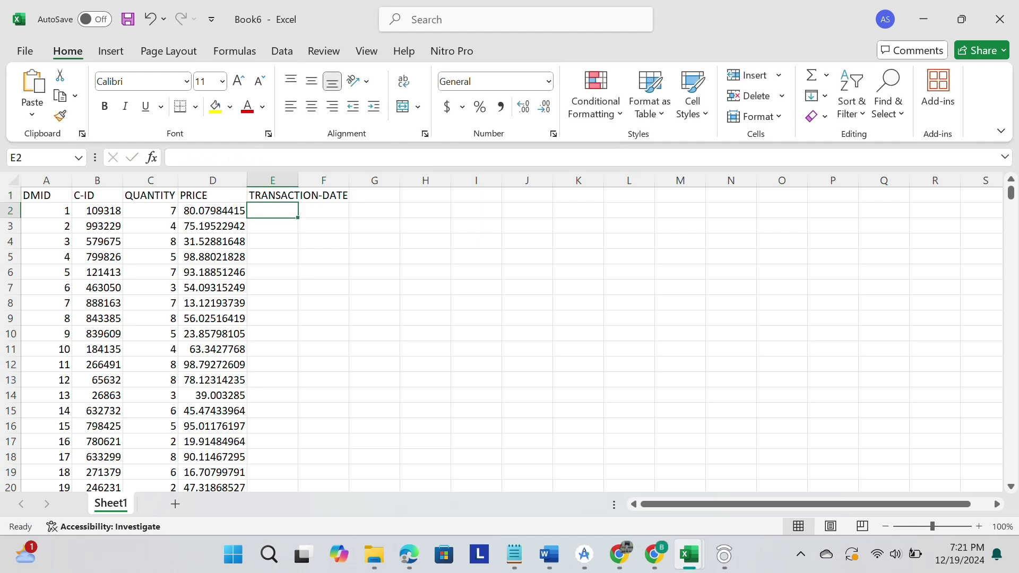
double_click(298, 180)
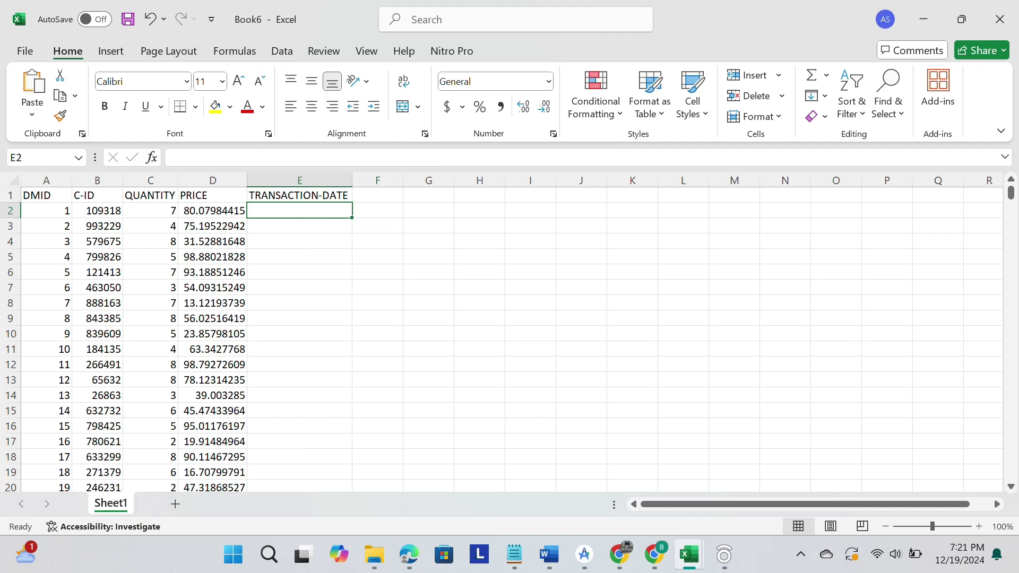
- Enter =VLOOKUP(A2,retail.csv!$A$2:$L$100001,7,TRUE) in cell E2 and fill it down the whole TRANSACTION-DATE column
double_click(300, 210)
key(ctrl+v)
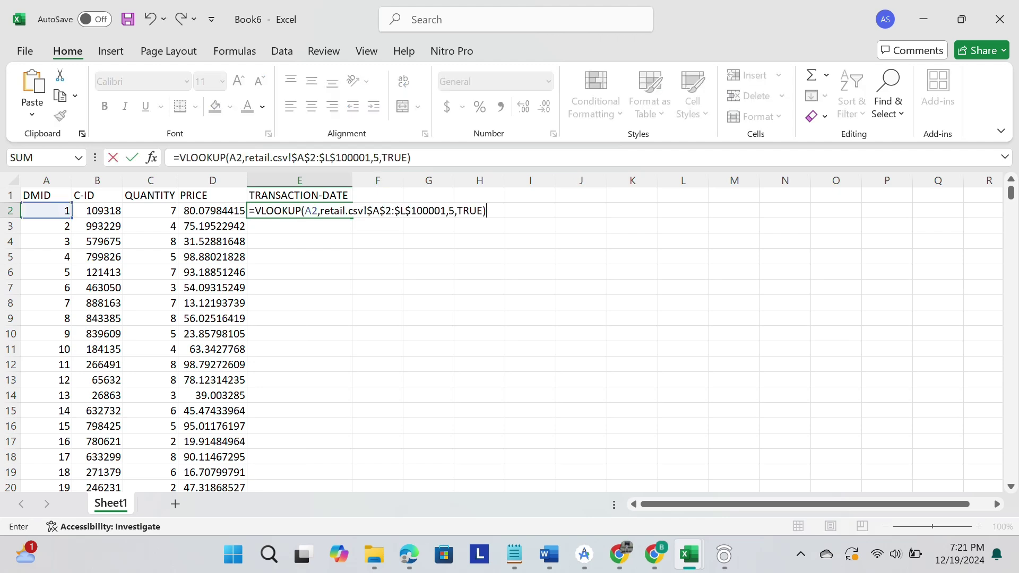
click(378, 157)
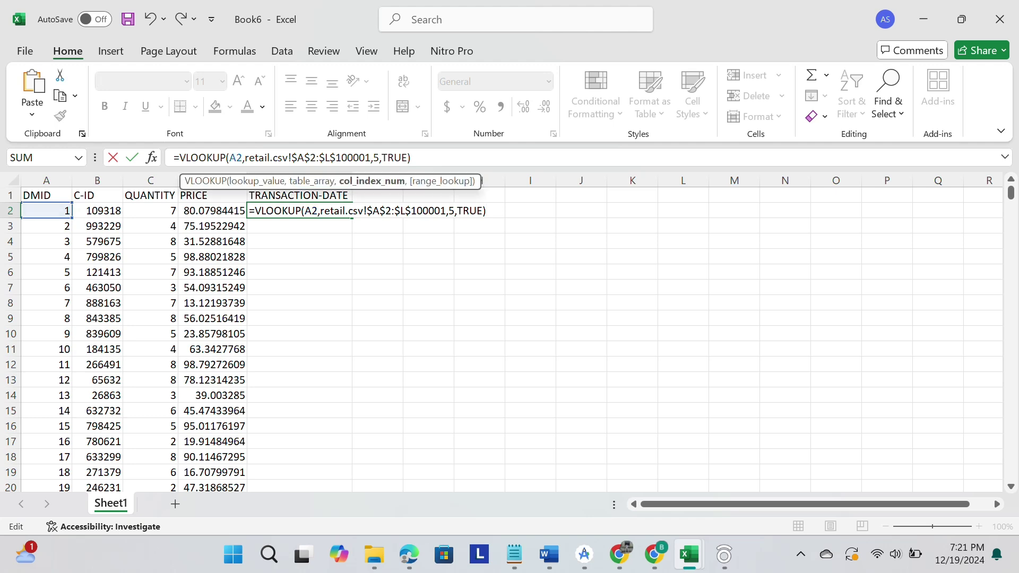
key(BackSpace)
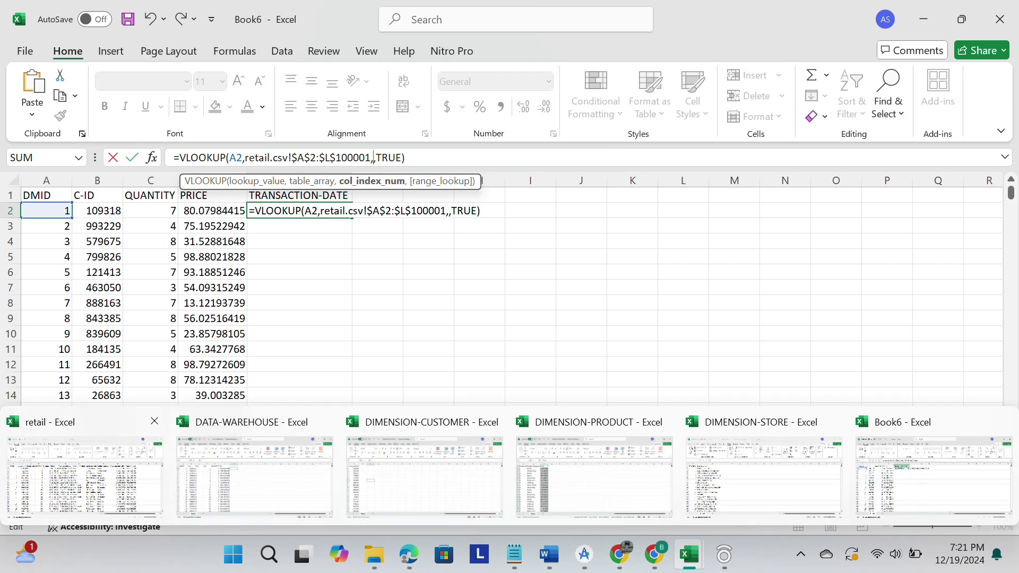
click(85, 475)
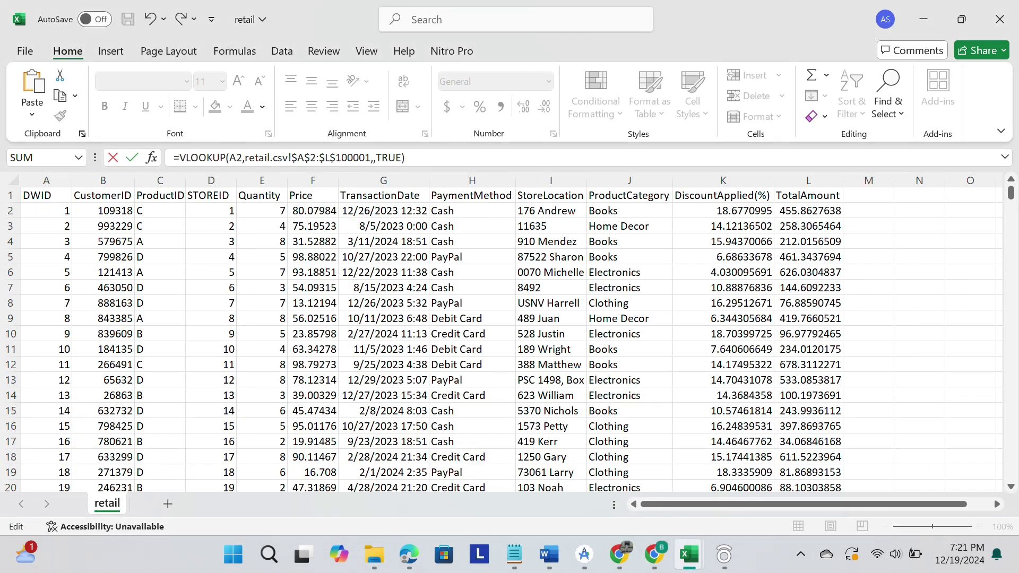
mouse_move(689, 554)
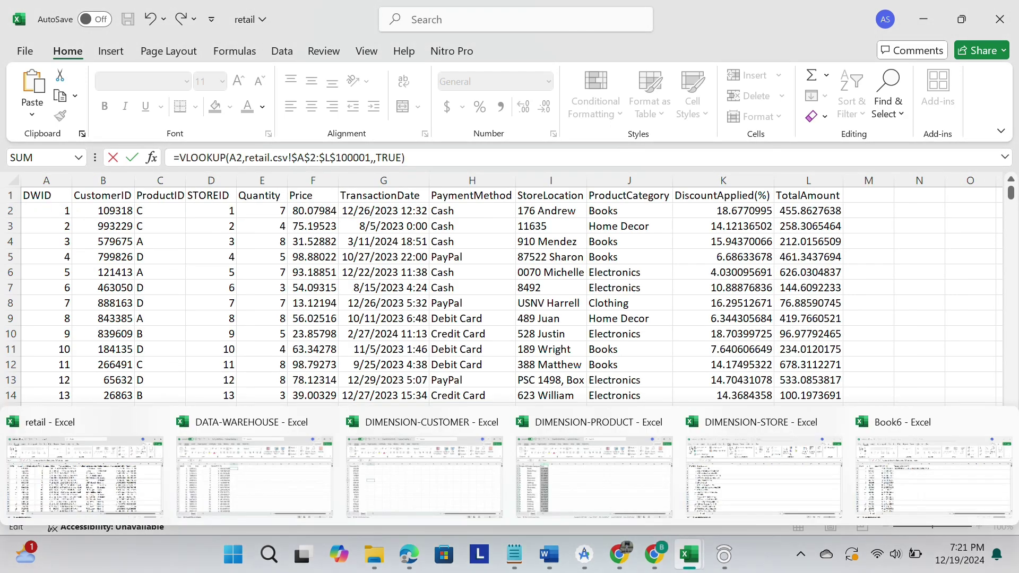
click(934, 475)
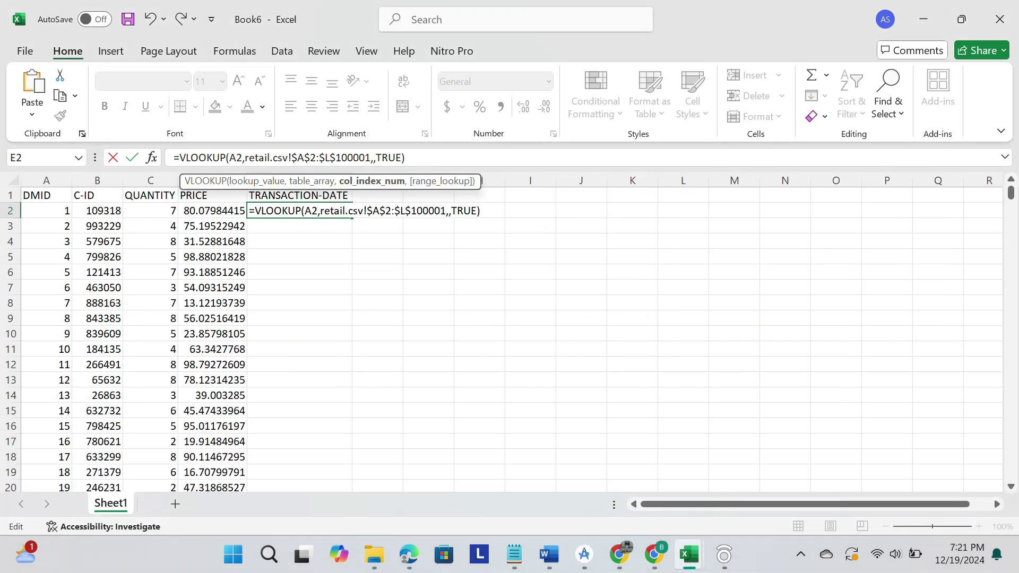
text(7)
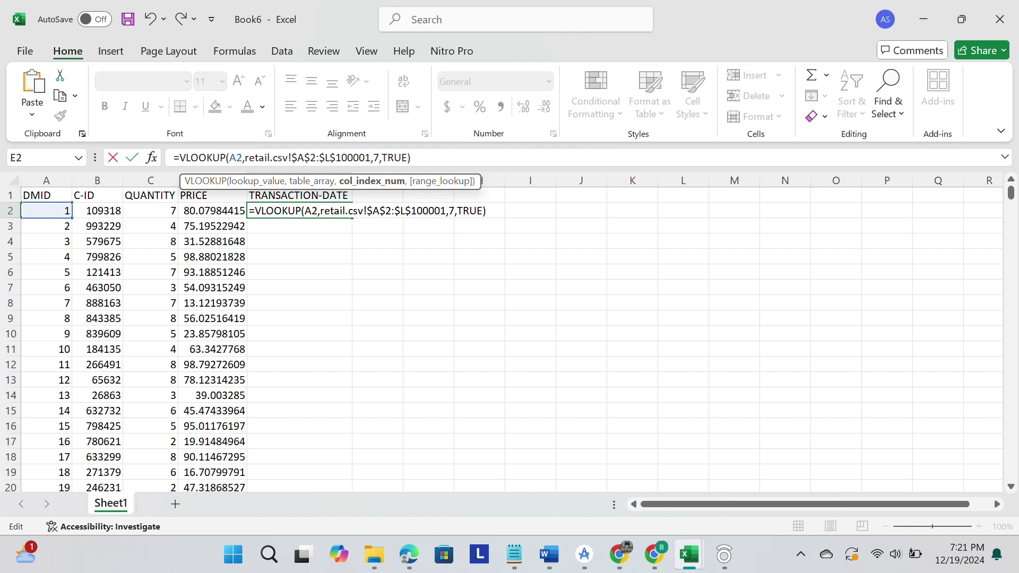
key(Return)
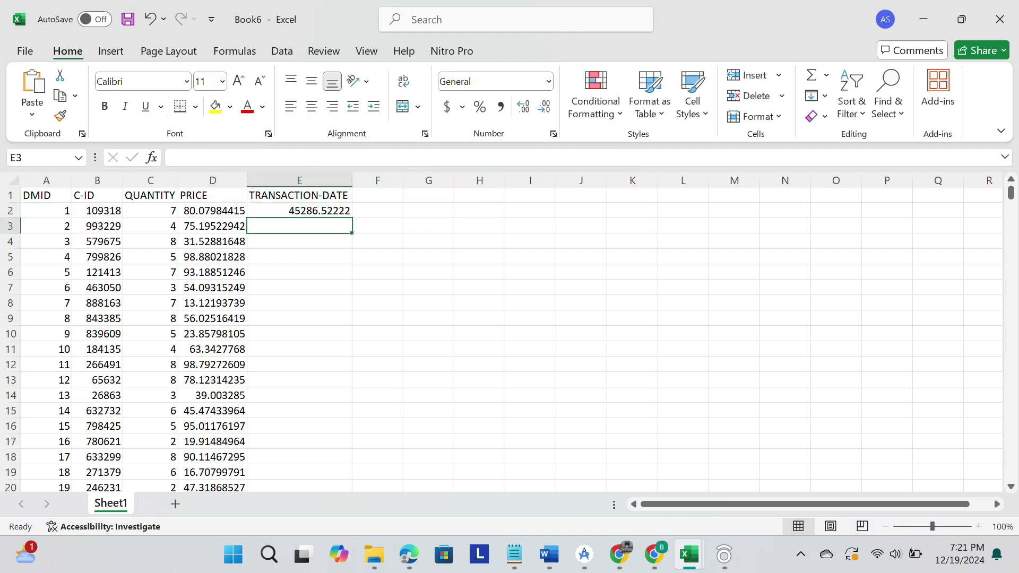
click(300, 210)
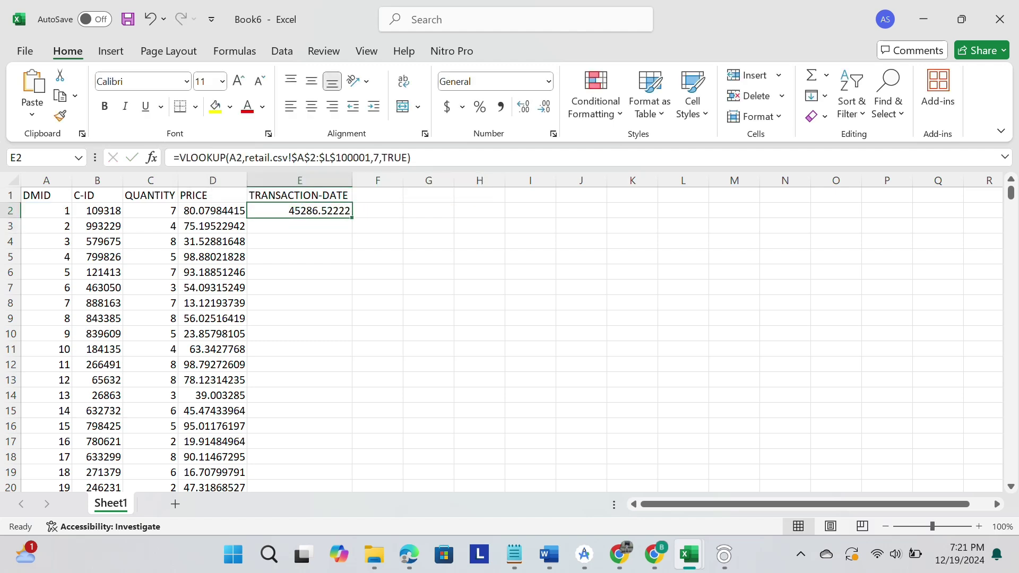
double_click(352, 218)
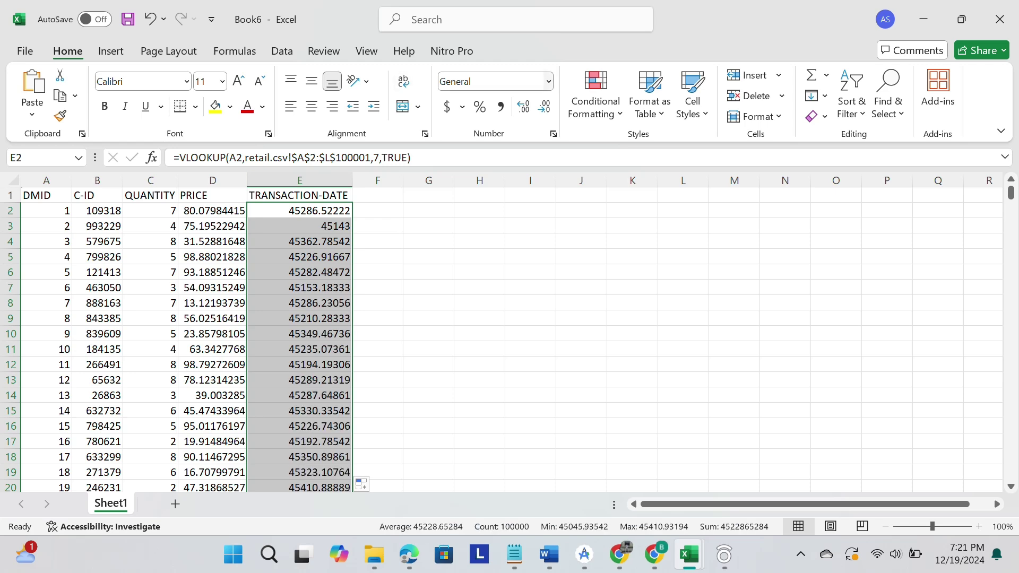
click(548, 82)
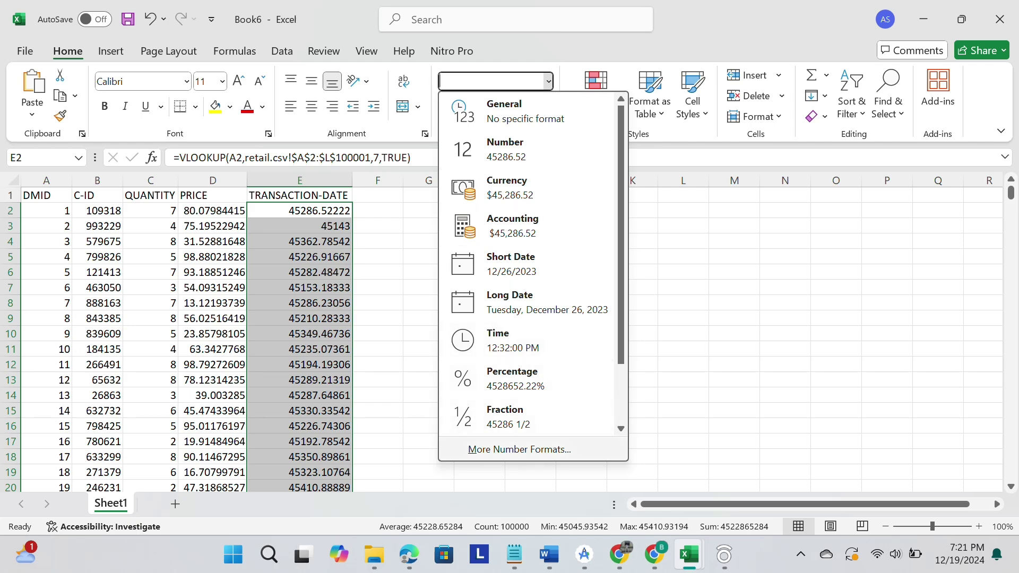
click(519, 450)
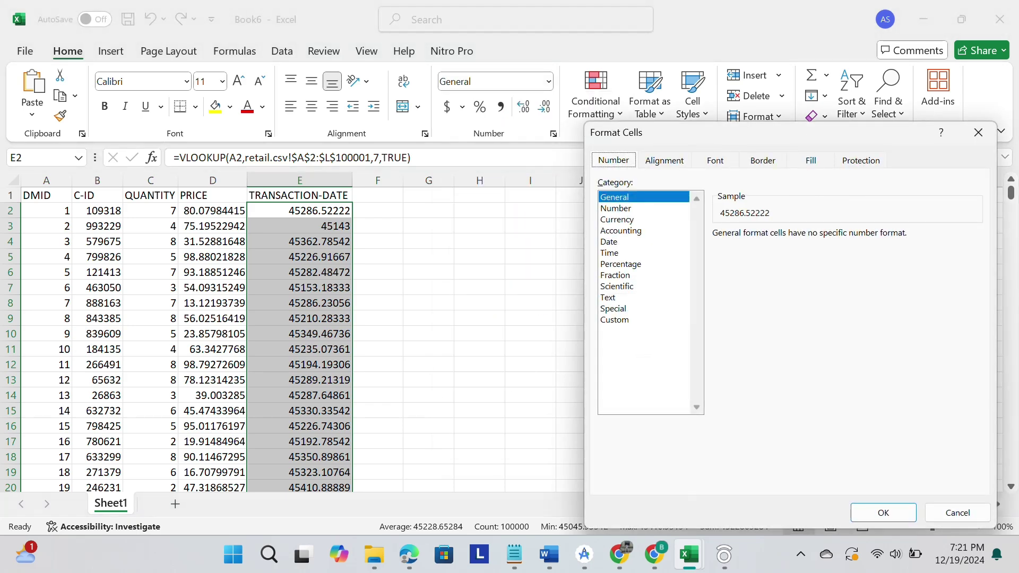
click(608, 298)
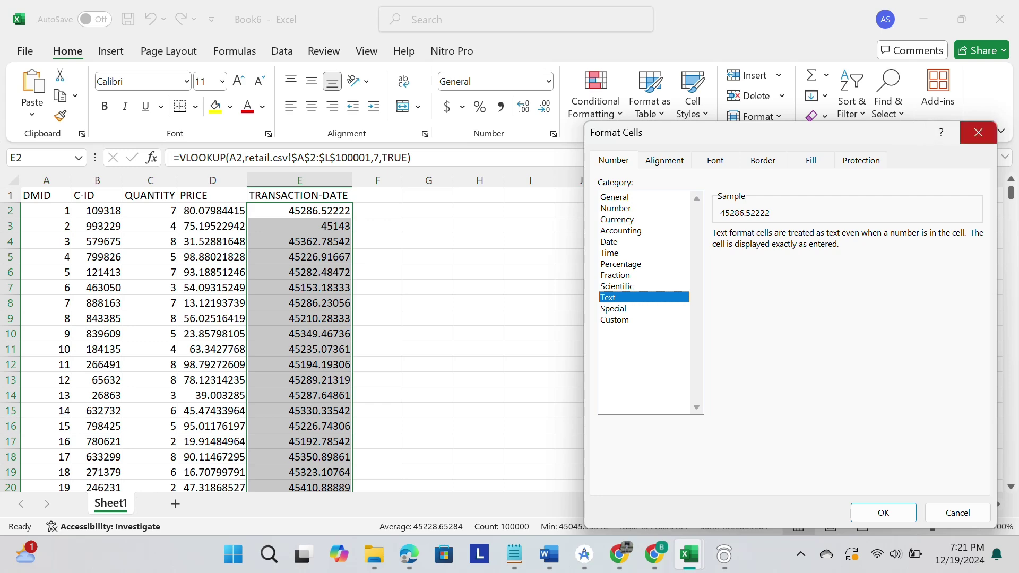
click(978, 132)
- Format the filled TRANSACTION-DATE values as Short Date
click(548, 81)
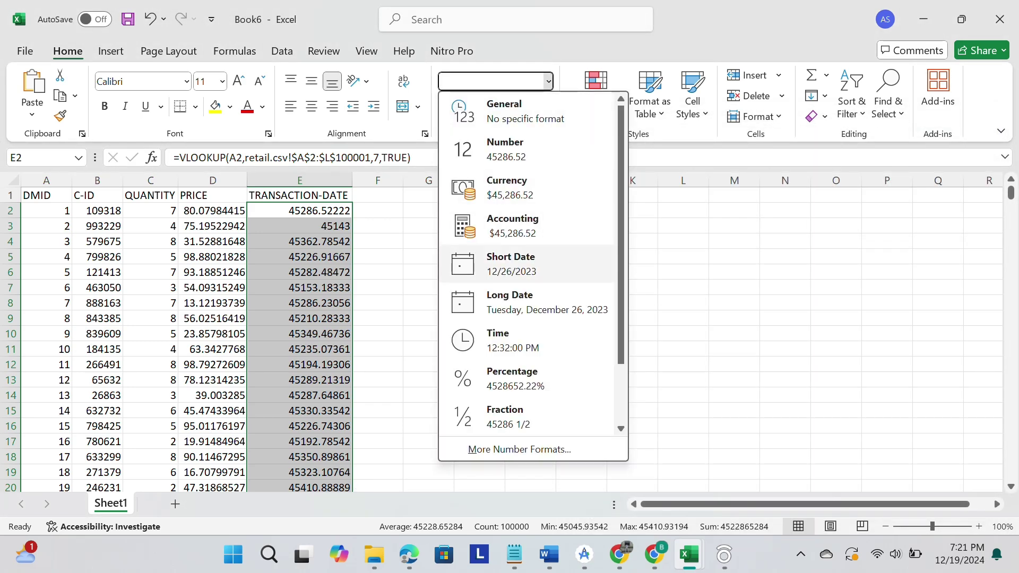
click(510, 264)
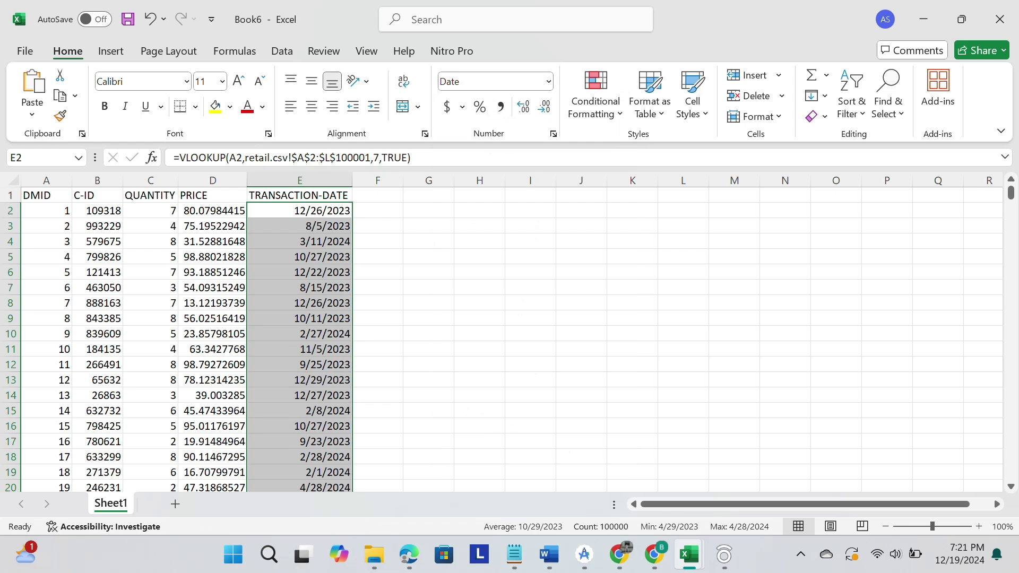
- Add the header PAY-METHOD in cell F1 and fit column F to its width
click(378, 195)
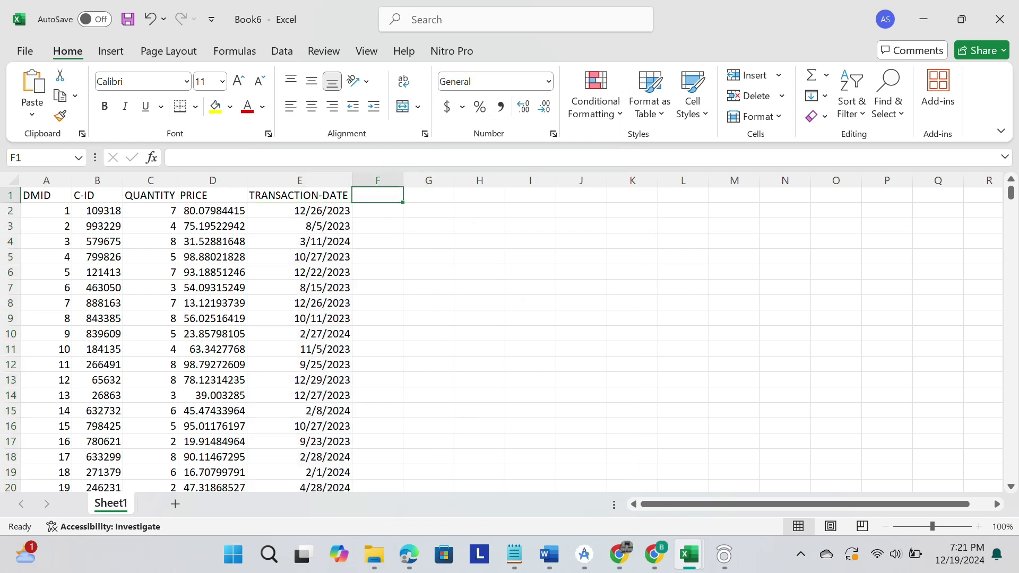
text(PAY)
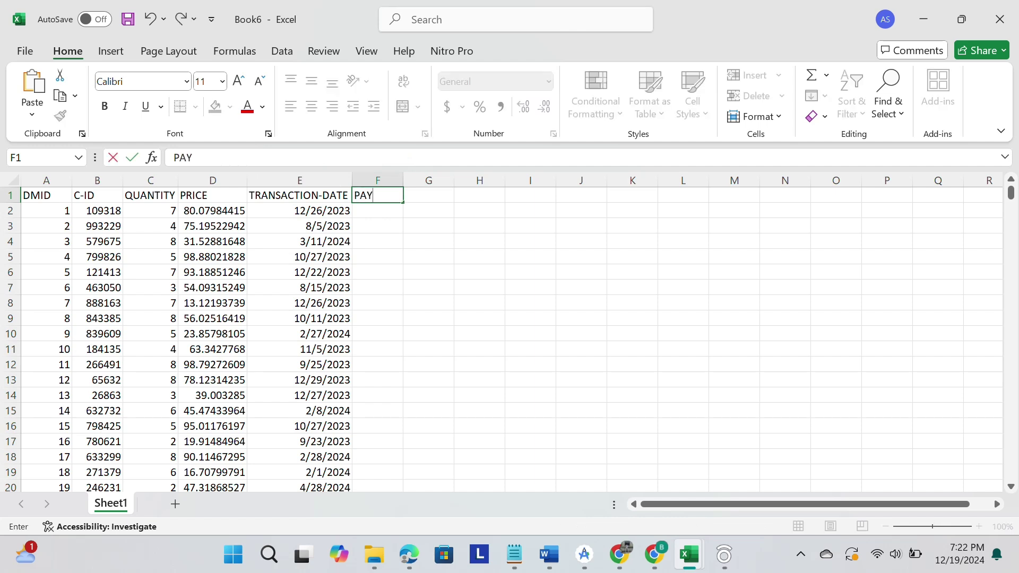
text(-METHOD)
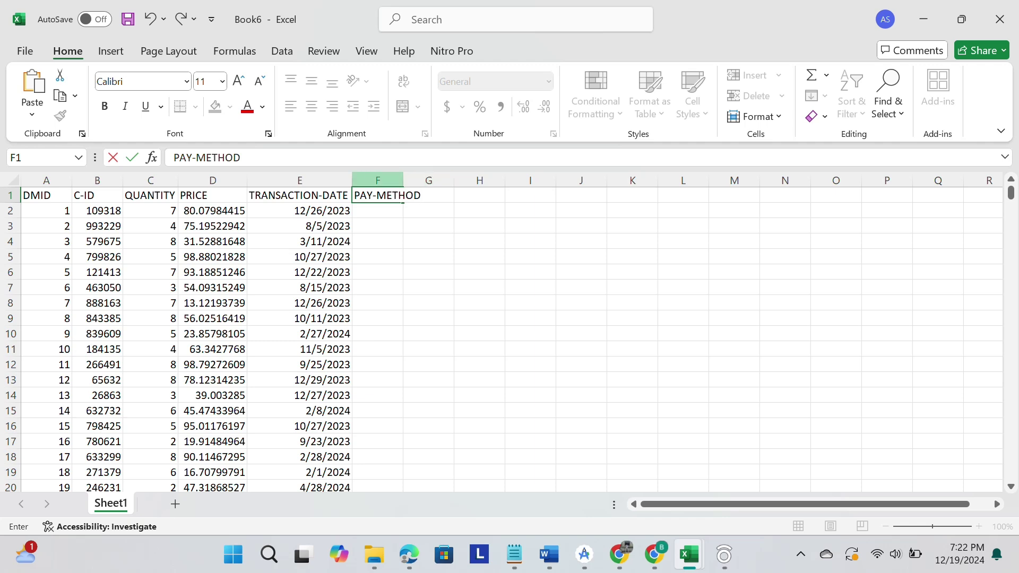
click(378, 180)
double_click(403, 181)
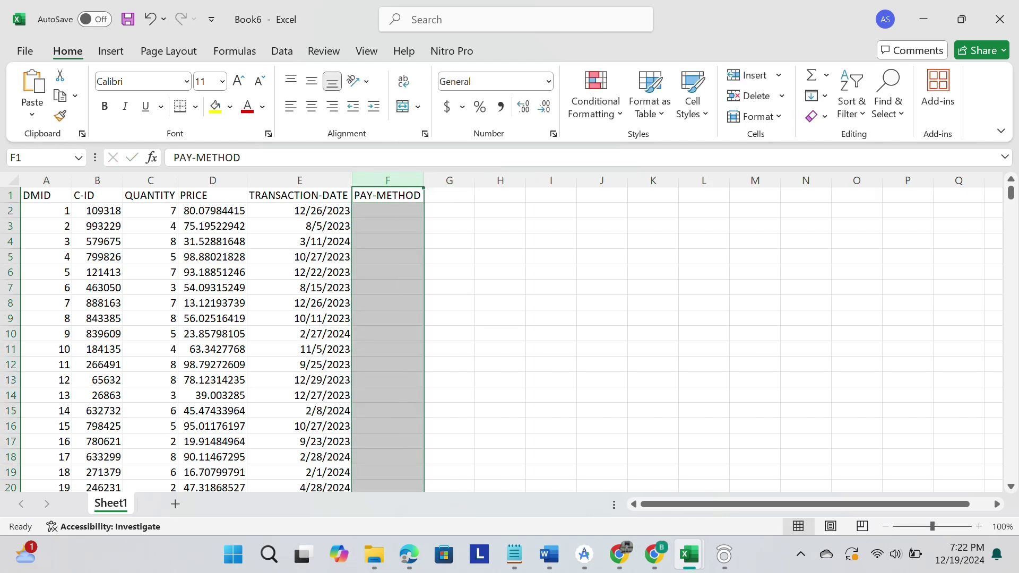
click(388, 210)
key(ctrl+v)
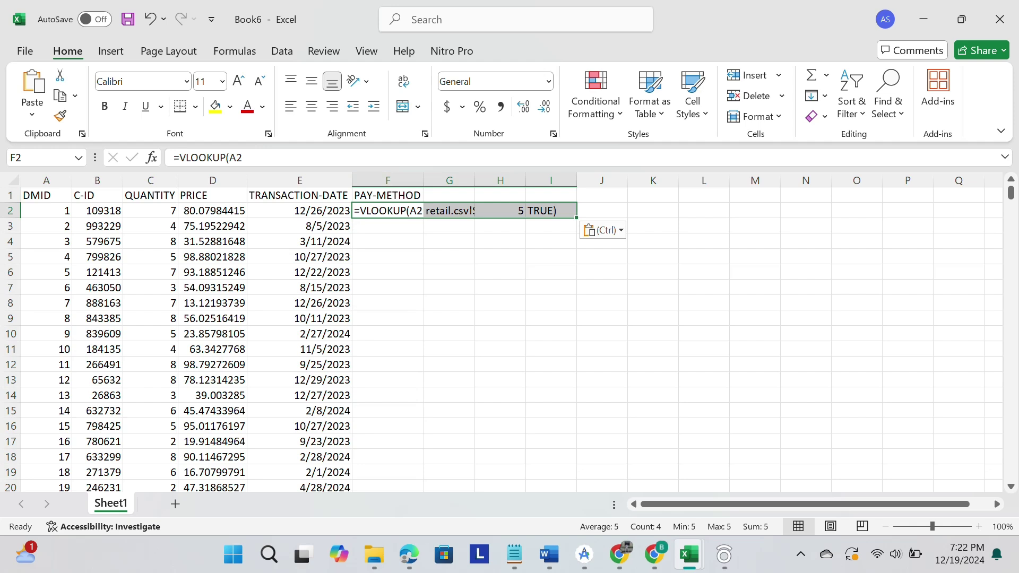
double_click(401, 210)
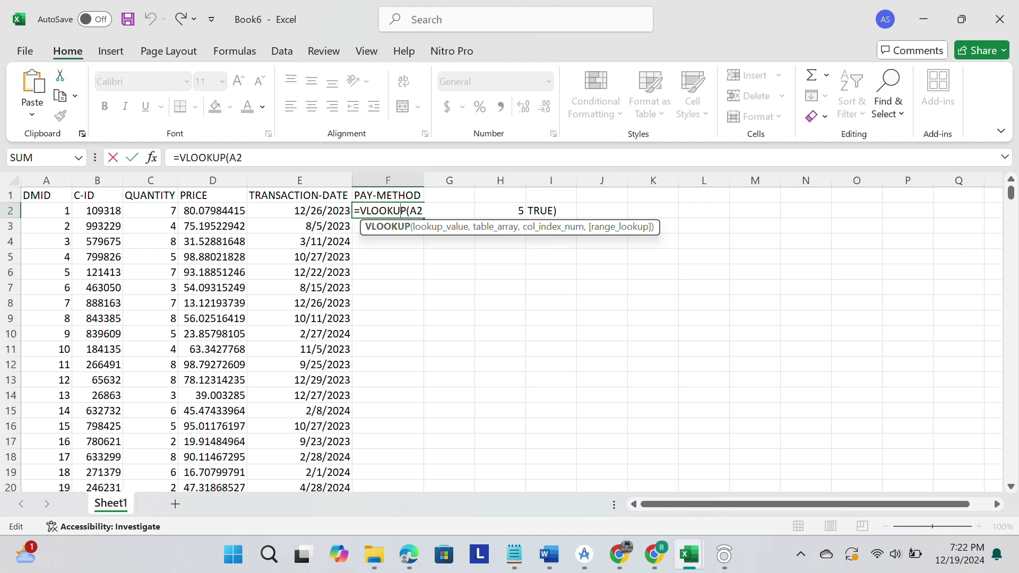
click(244, 158)
key(BackSpace)
key(BackSpace)
key(BackSpace)
key(BackSpace)
key(BackSpace)
key(BackSpace)
key(BackSpace)
key(BackSpace)
key(BackSpace)
key(BackSpace)
key(BackSpace)
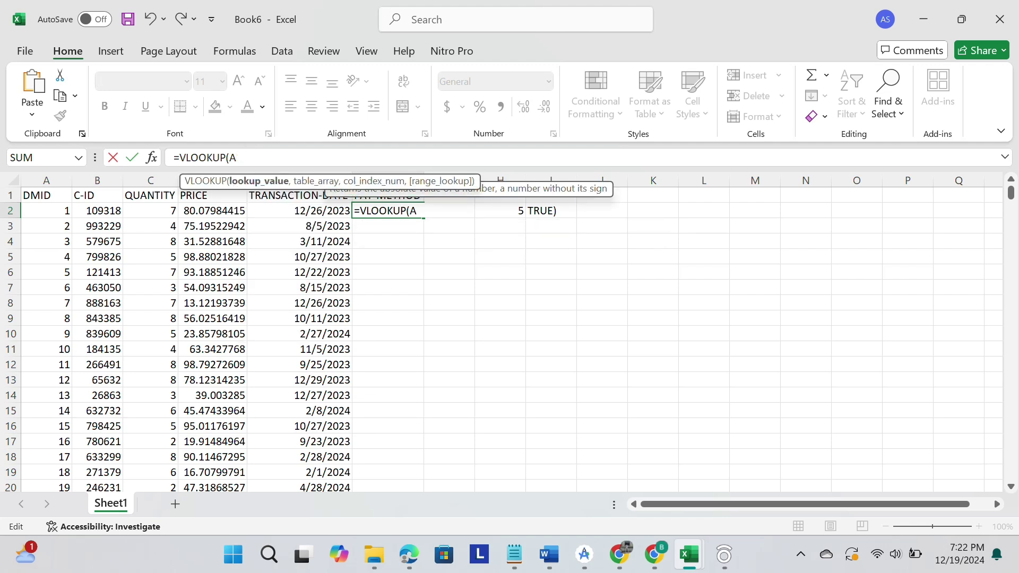
click(551, 211)
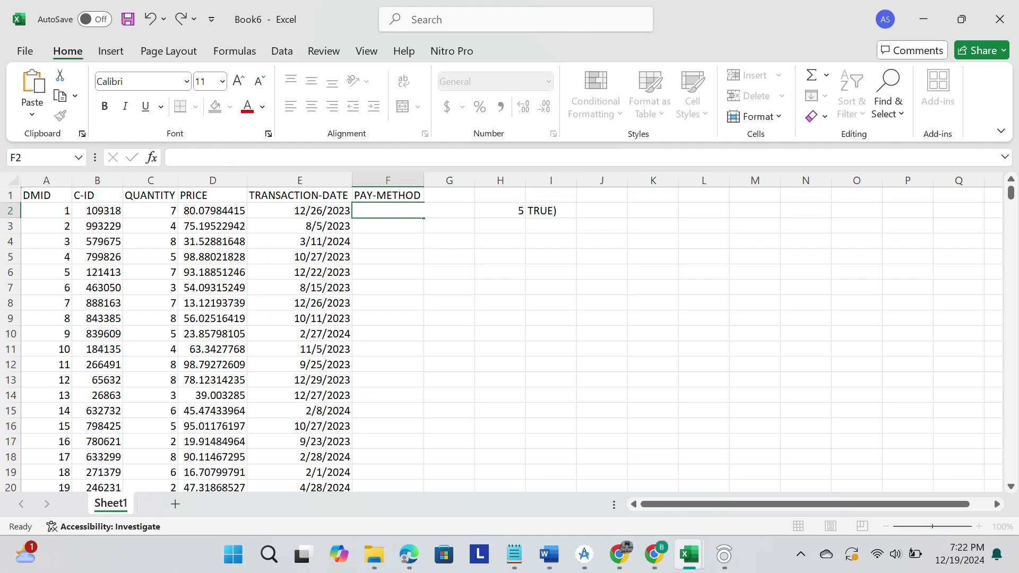
key(BackSpace)
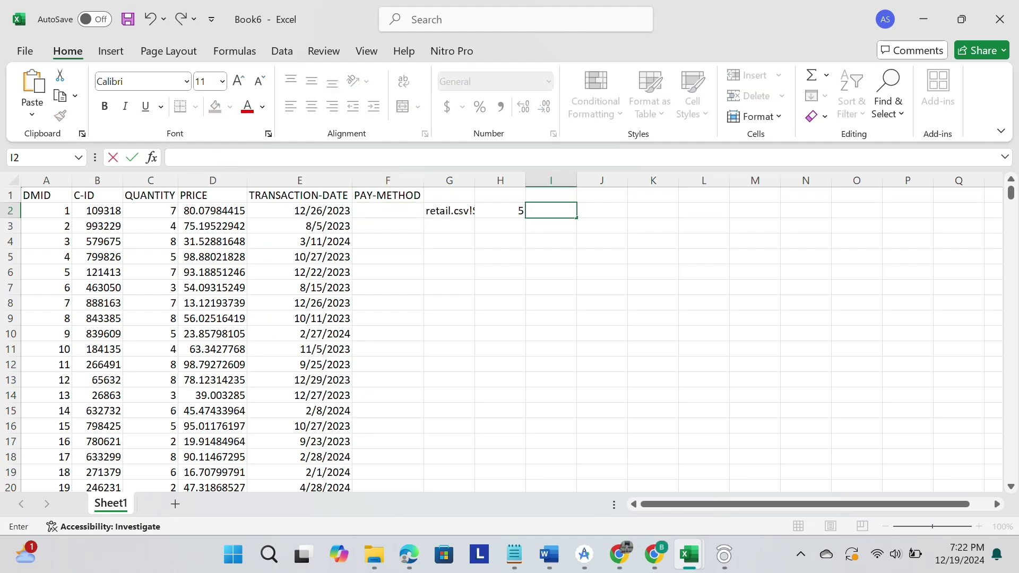
key(Left)
key(BackSpace)
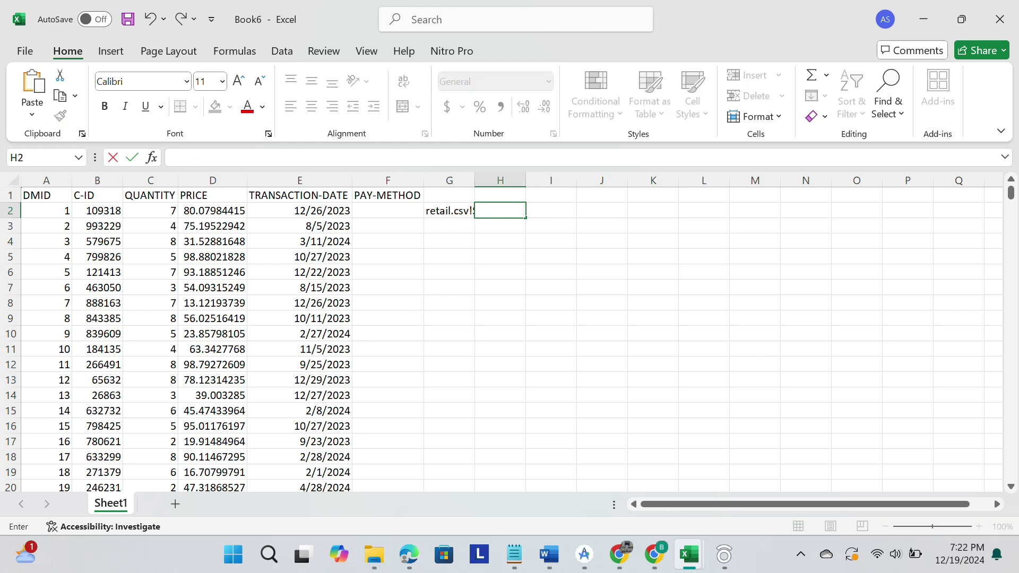
key(Left)
key(BackSpace)
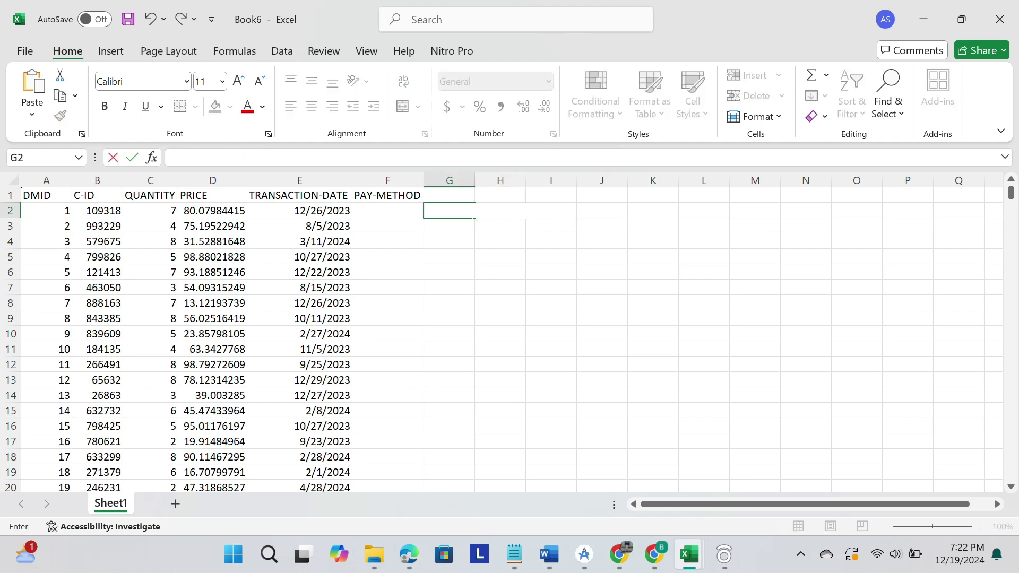
key(Left)
key(BackSpace)
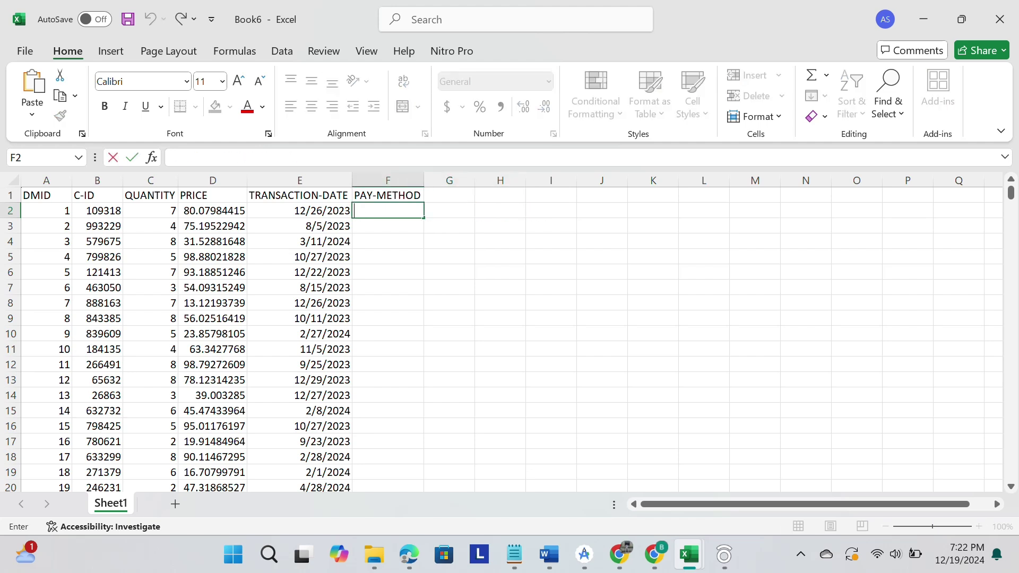
- Enter =VLOOKUP(A2,retail.csv!$A$2:$L$100001,8,TRUE) in cell F2, checking the PaymentMethod column's position in the retail workbook
text(=VLOOKUP(A2,retail.csv!$A$2:$L$100001,5,TRUE))
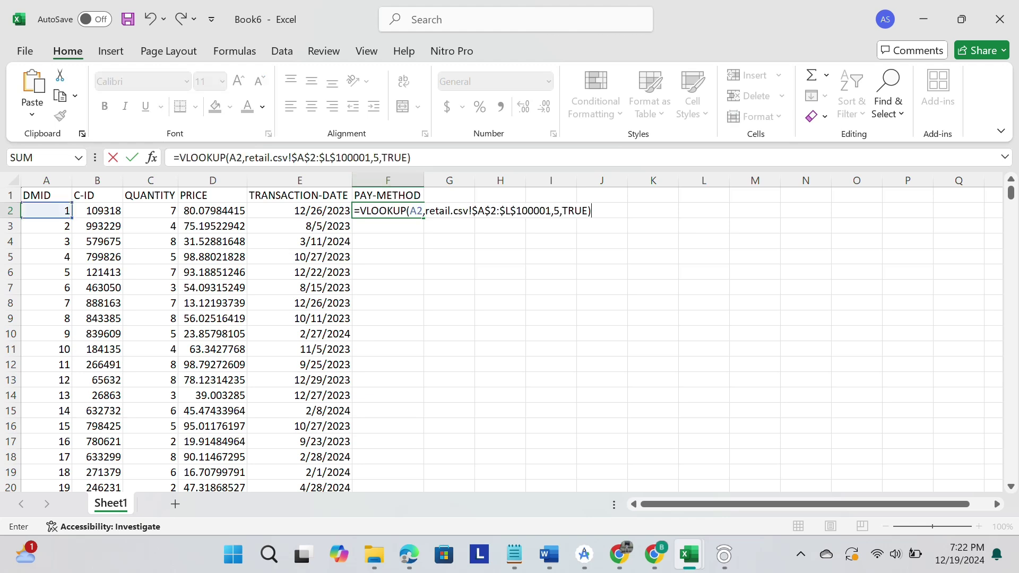
click(378, 158)
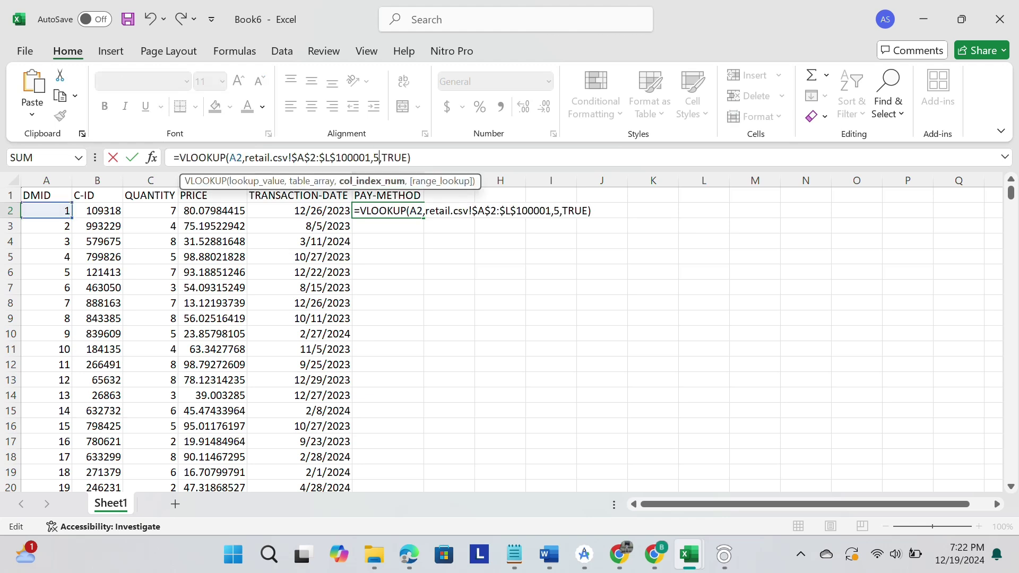
key(BackSpace)
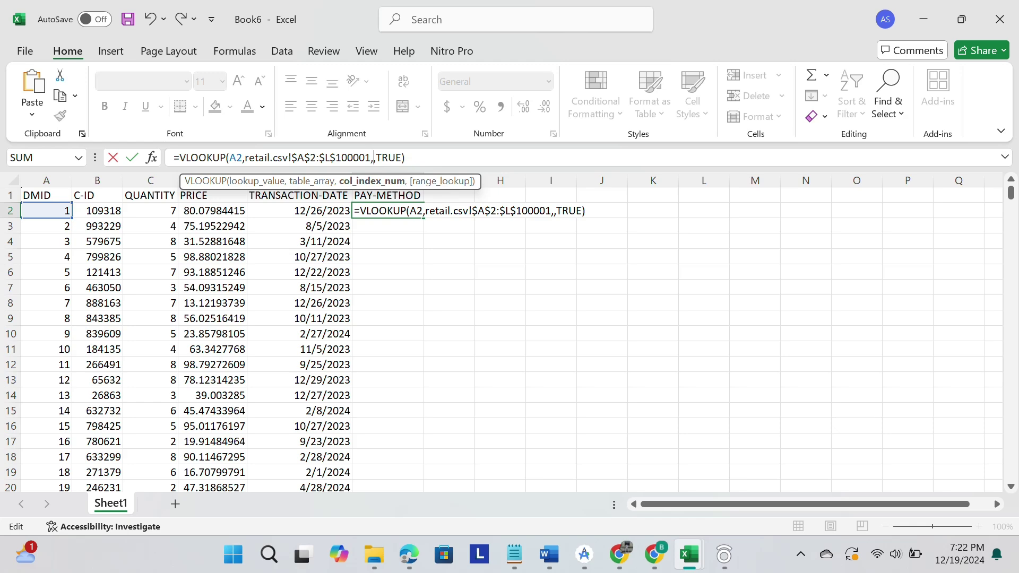
mouse_move(688, 555)
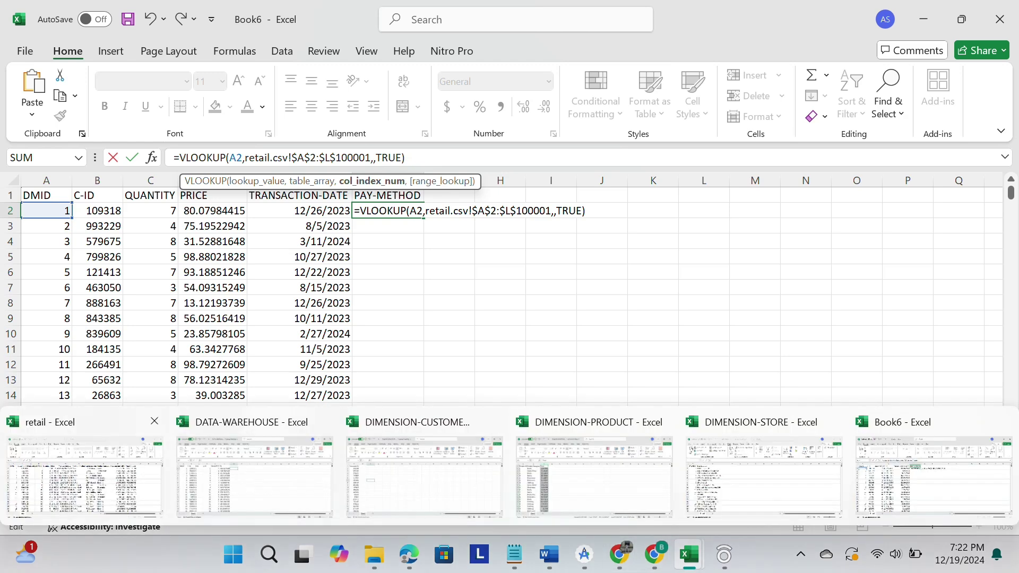
click(85, 475)
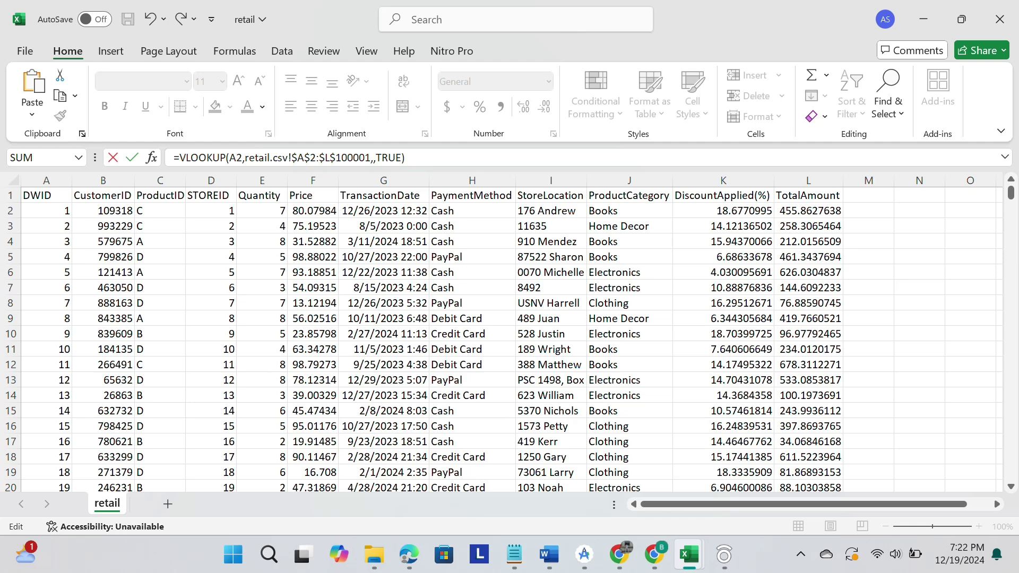
mouse_move(688, 554)
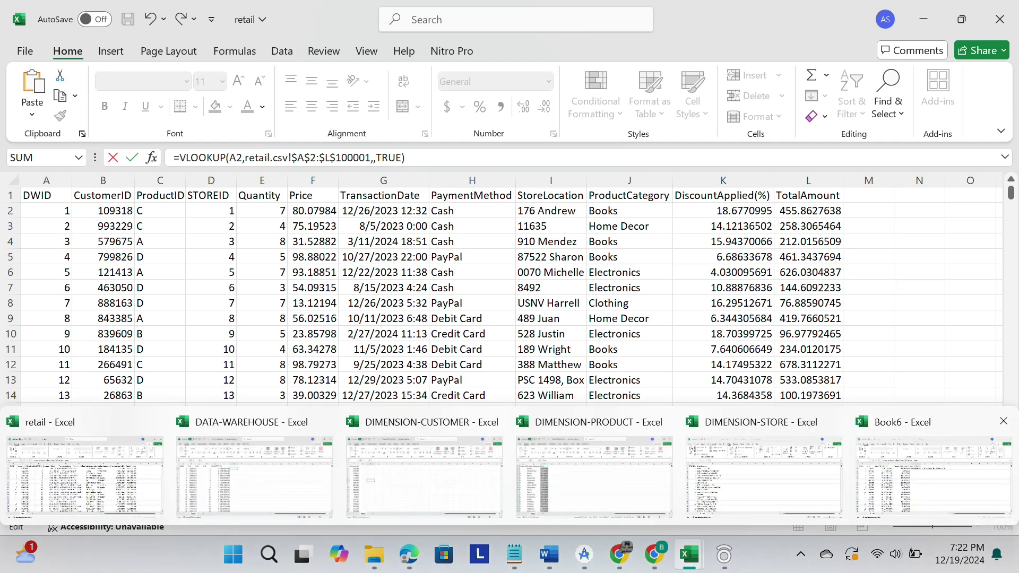
click(934, 467)
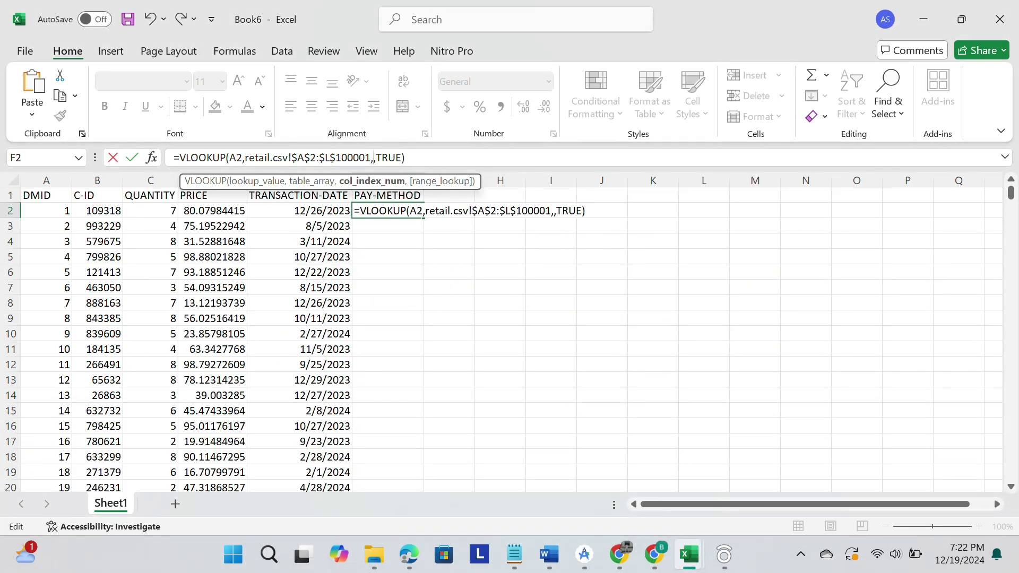
text(8)
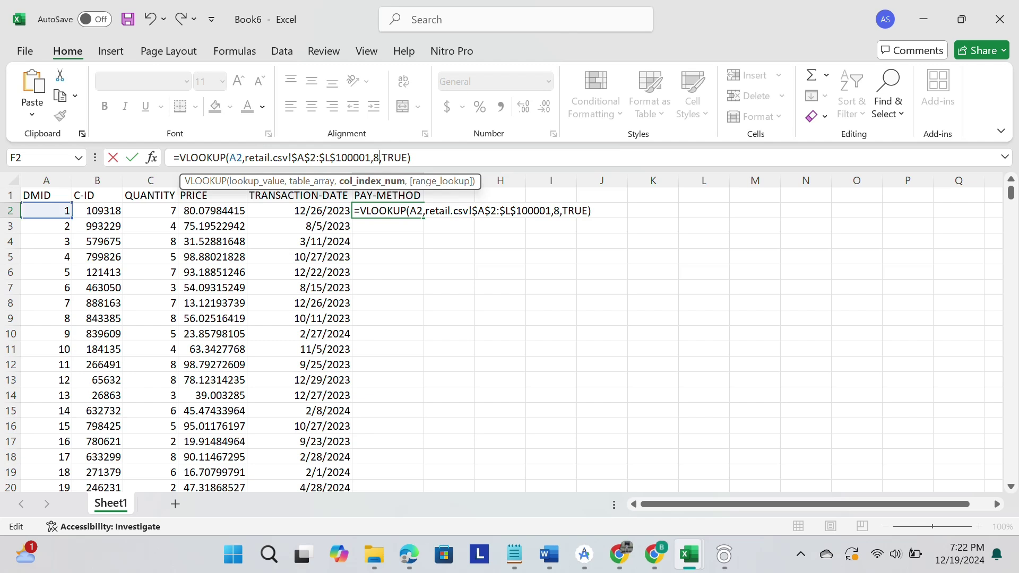
key(Return)
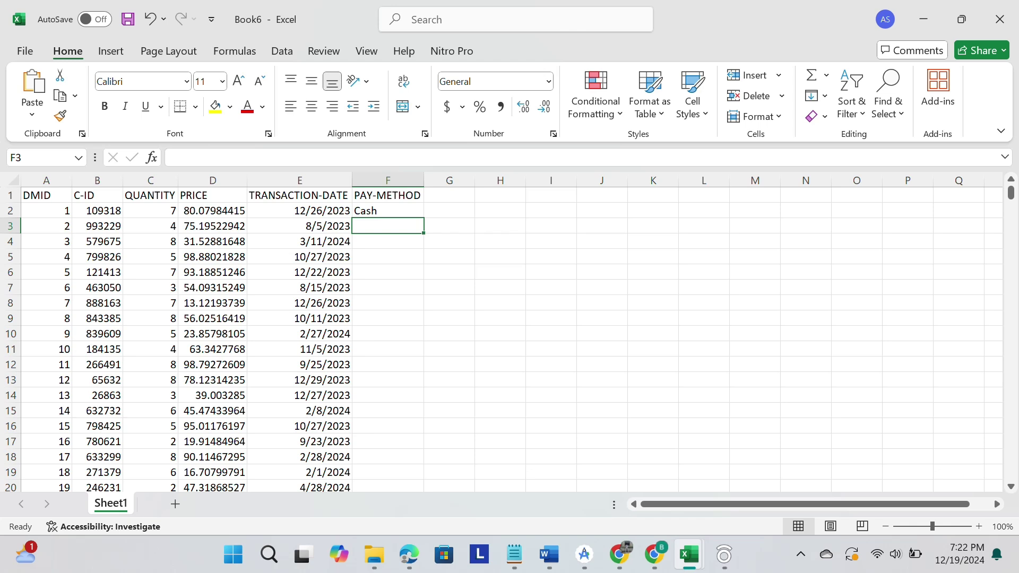
- Fill the F2 lookup formula down the whole PAY-METHOD column
click(388, 196)
click(387, 211)
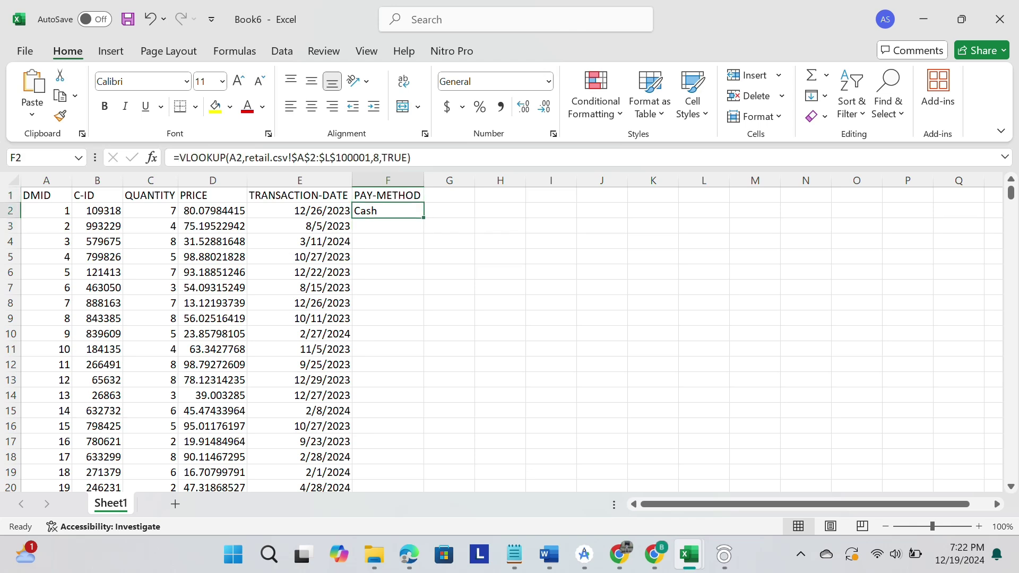
mouse_move(388, 210)
mouse_down()
mouse_move(388, 226)
mouse_move(388, 210)
mouse_up()
double_click(423, 217)
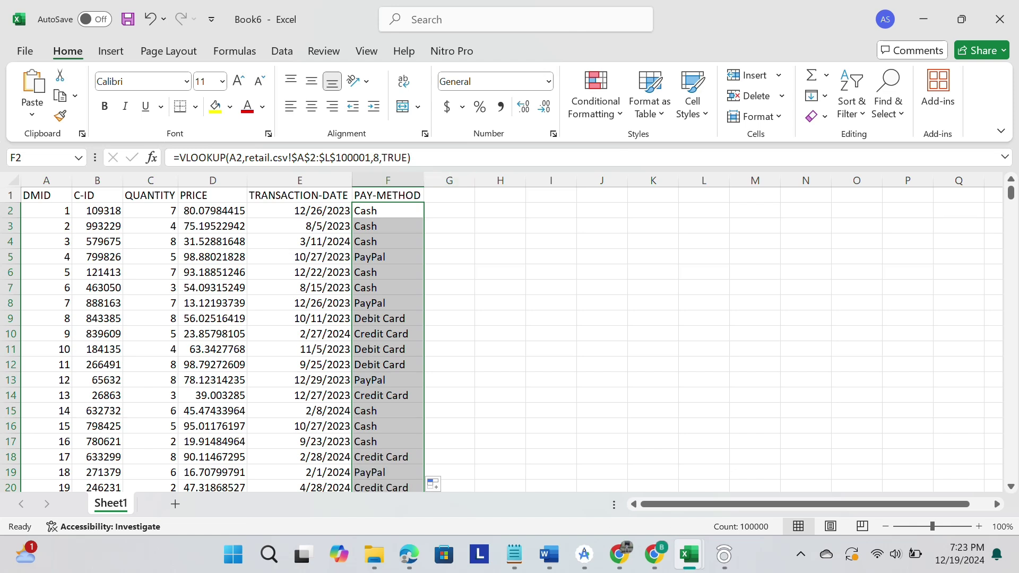
- Add the header P-CATEGORY in cell G1
click(450, 196)
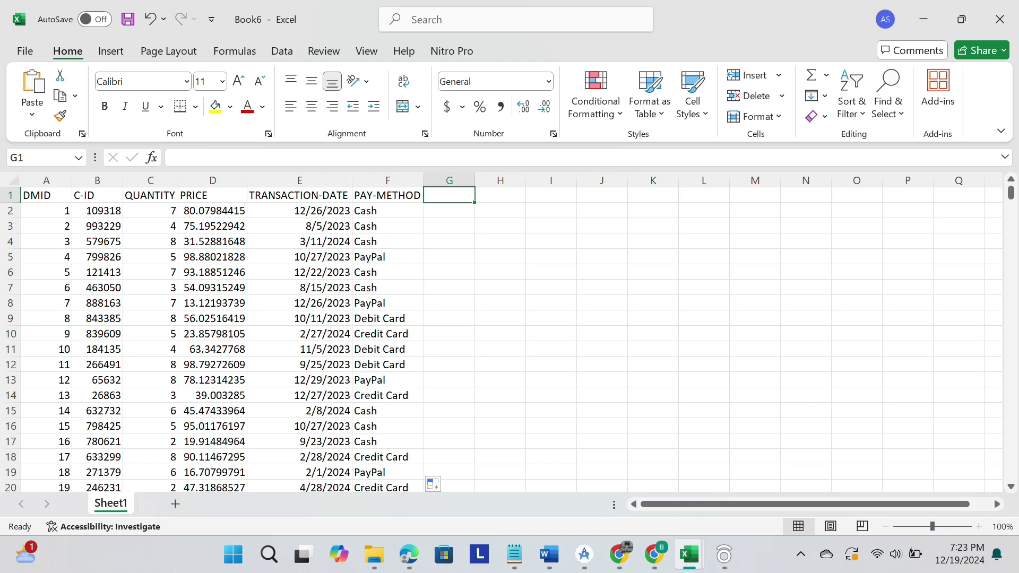
text(P)
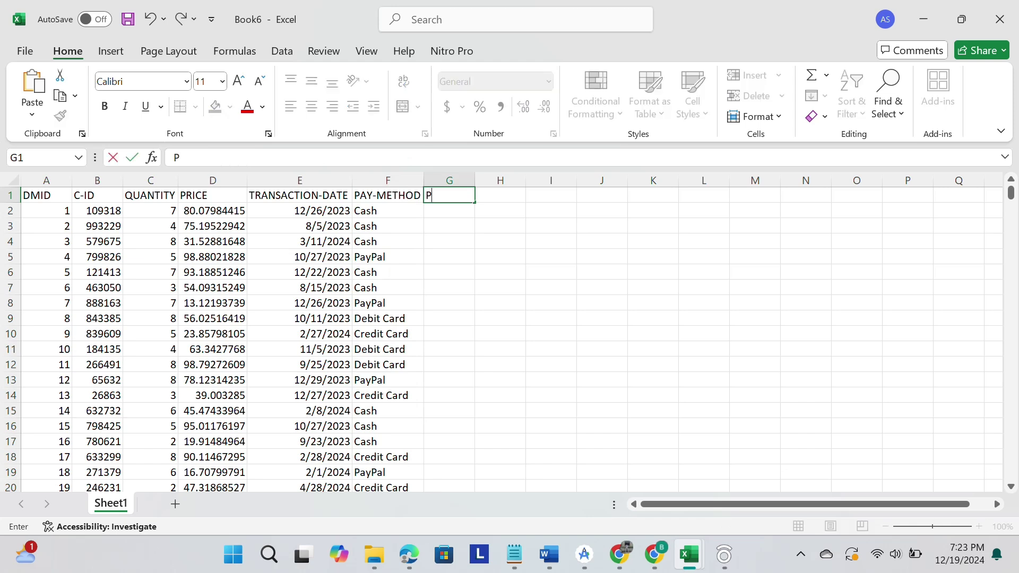
text(-CATEGORY)
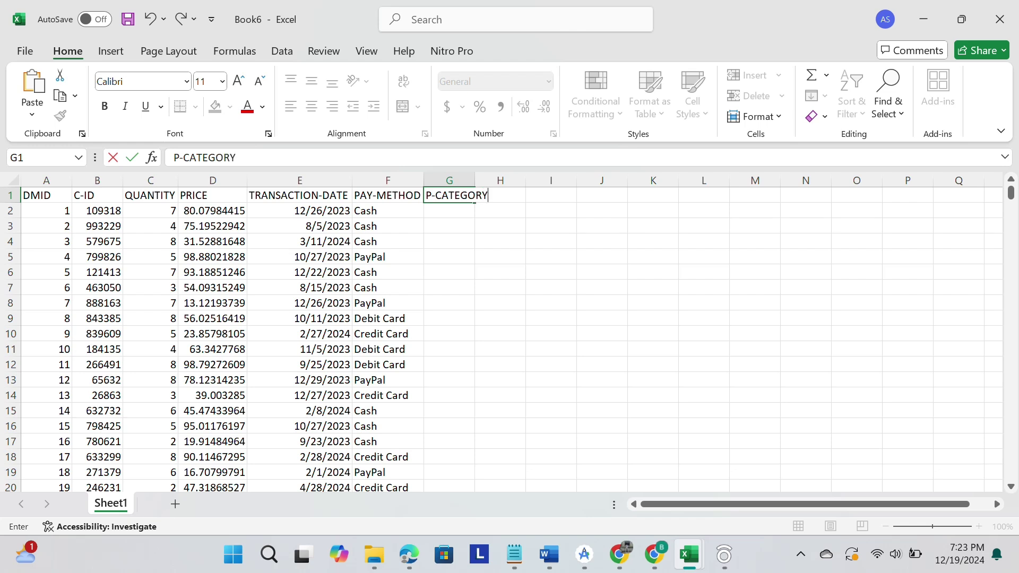
key(Return)
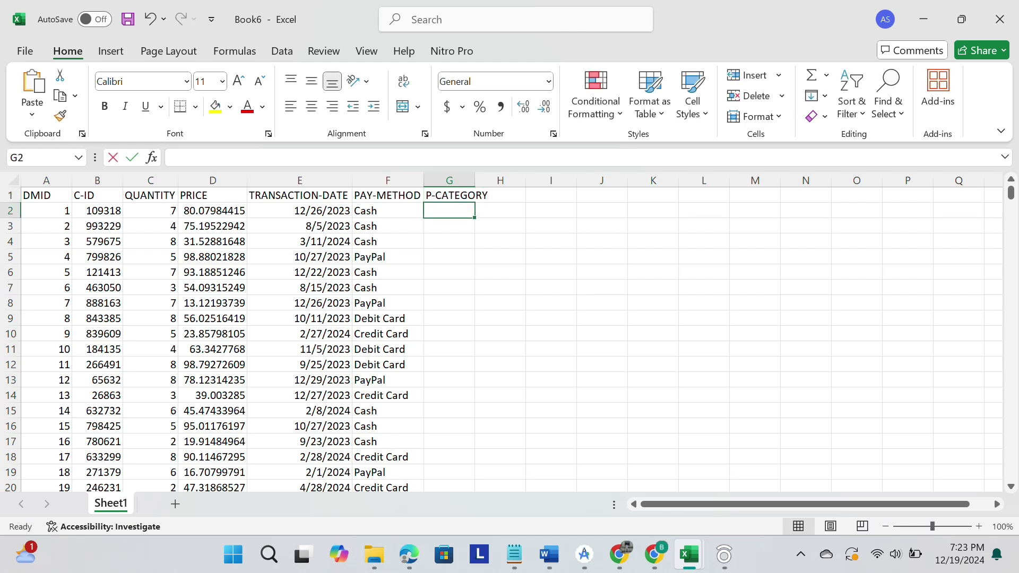
- Enter =VLOOKUP(A2,retail.csv!$A$2:$L$100001,10,TRUE) in cell G2, checking the ProductCategory column's position in the retail workbook
text(=VLOOKUP(A2,retail.csv!$A$2:$L$100001,5,TRUE))
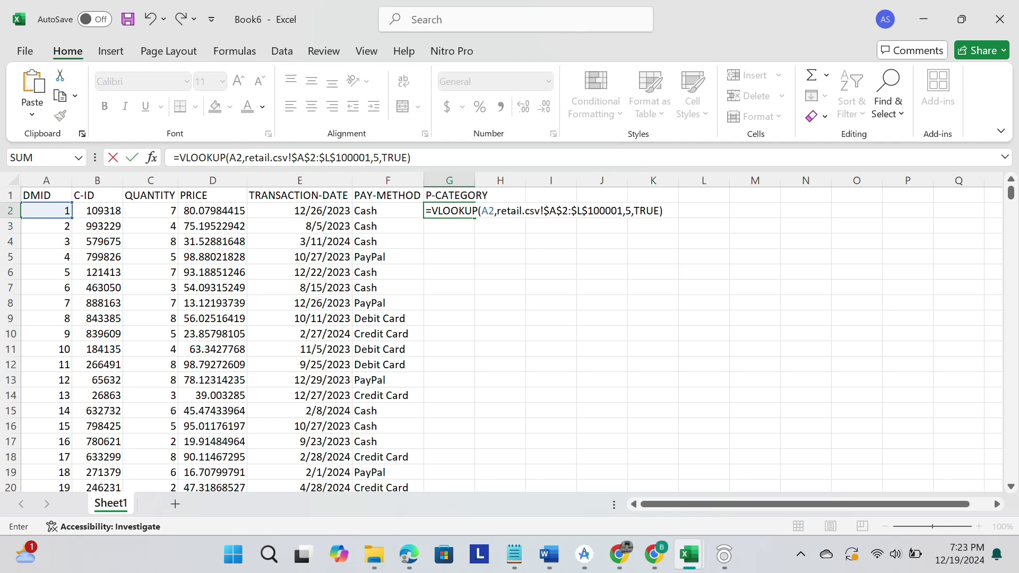
mouse_move(689, 555)
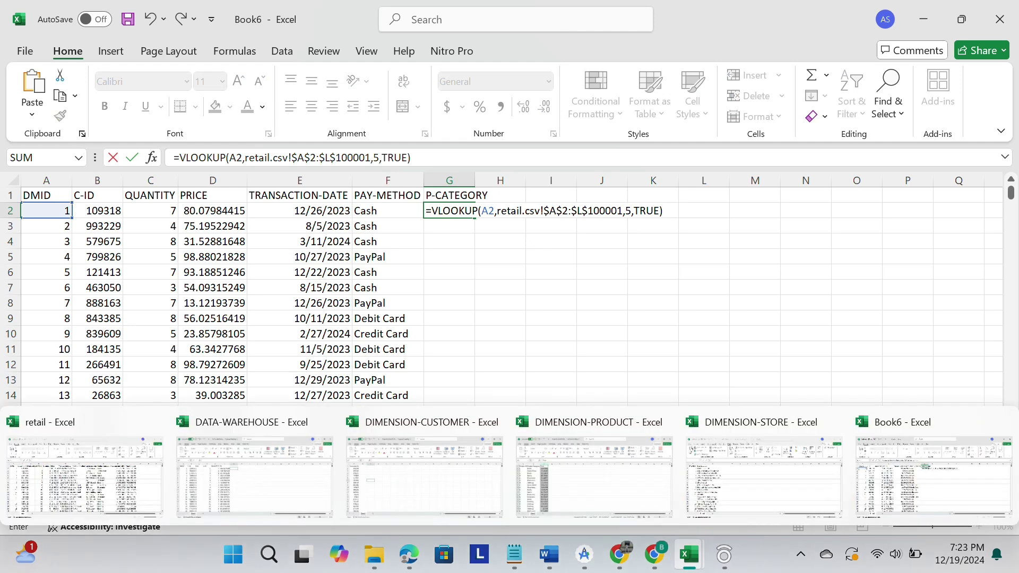
click(85, 467)
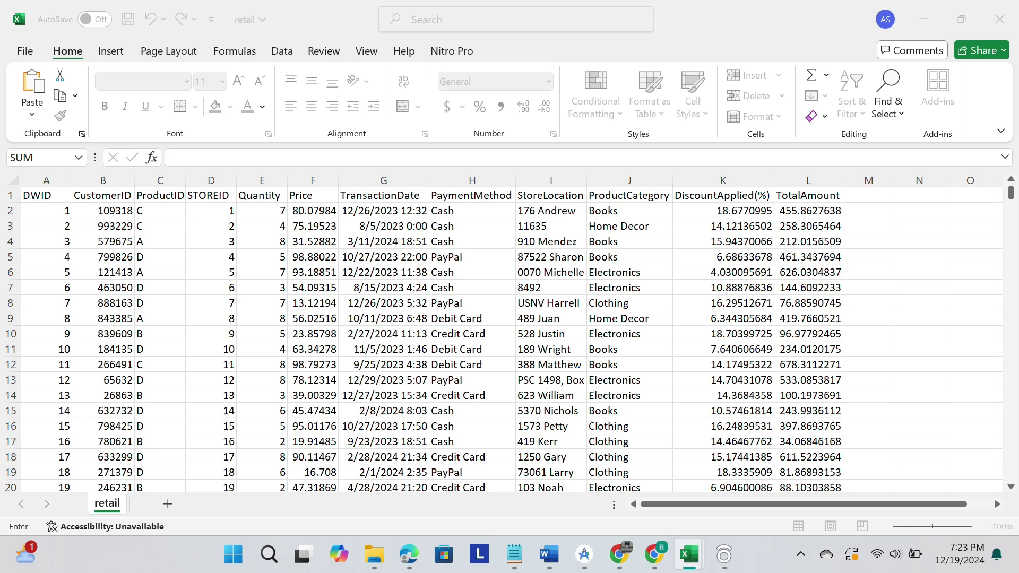
mouse_move(688, 555)
click(934, 467)
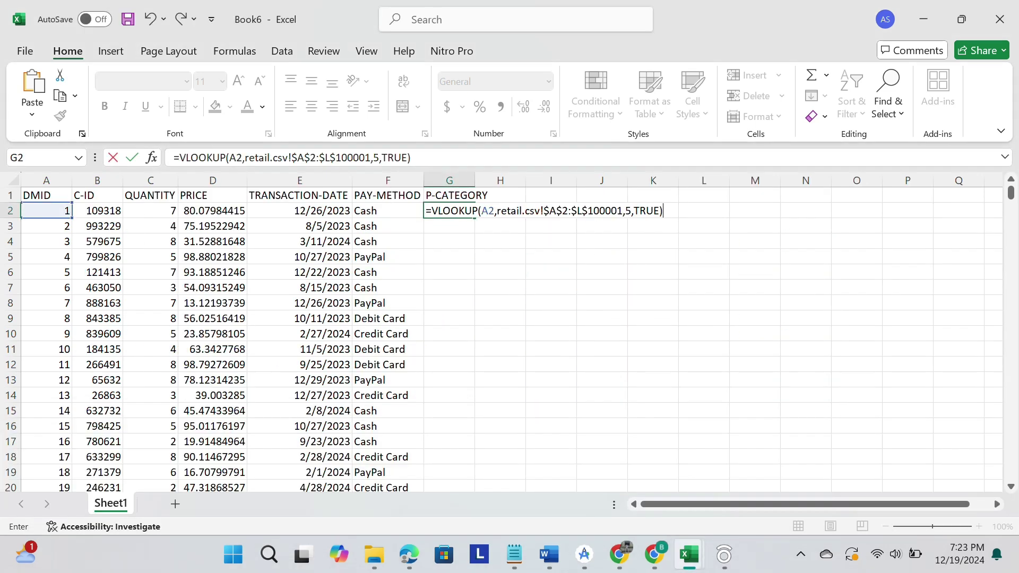
click(376, 157)
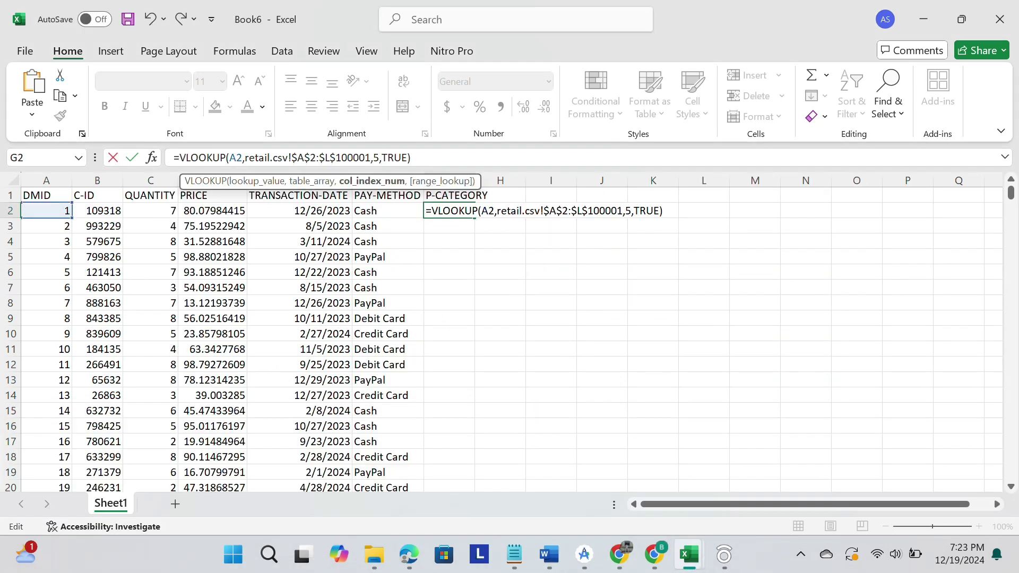
key(BackSpace)
text(10)
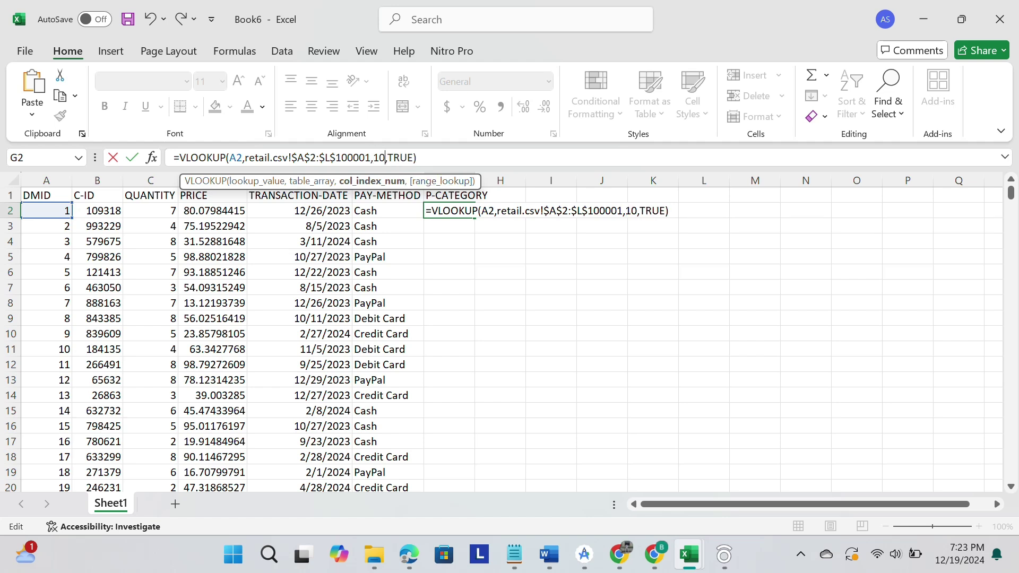
key(Return)
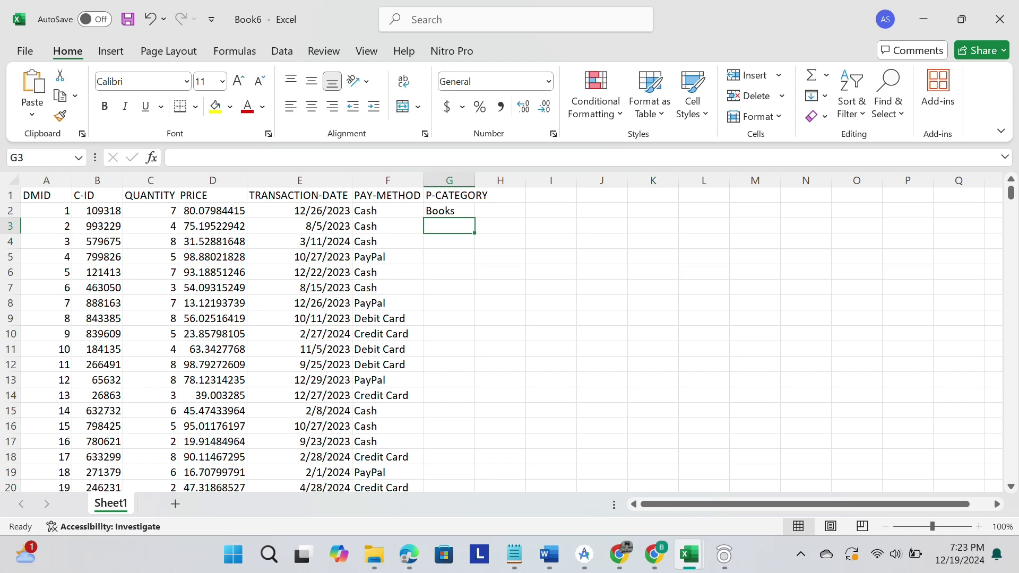
- Fill the G2 lookup formula down the whole P-CATEGORY column and widen column G to fit its header
click(449, 211)
double_click(475, 217)
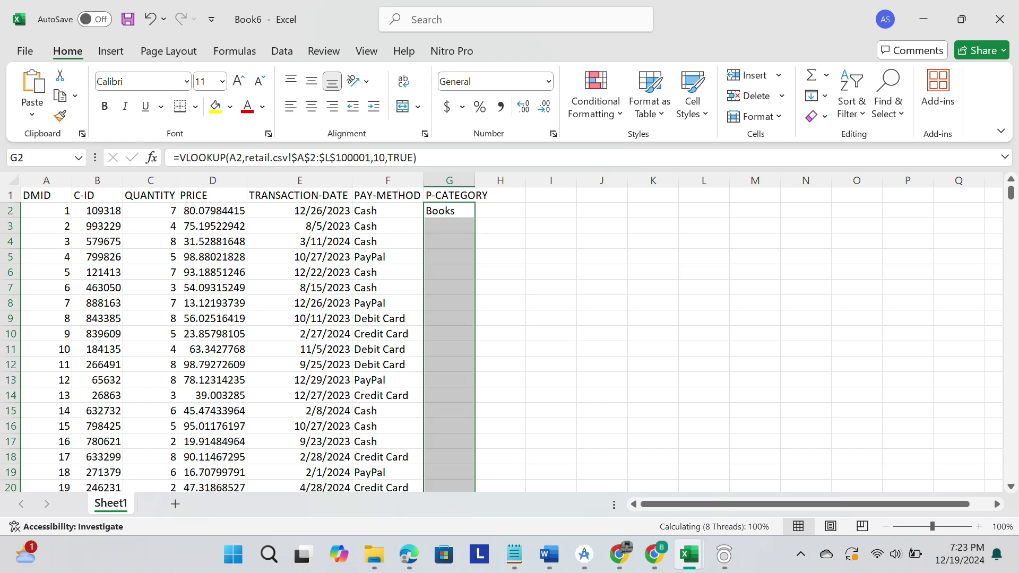
drag(475, 180, 491, 180)
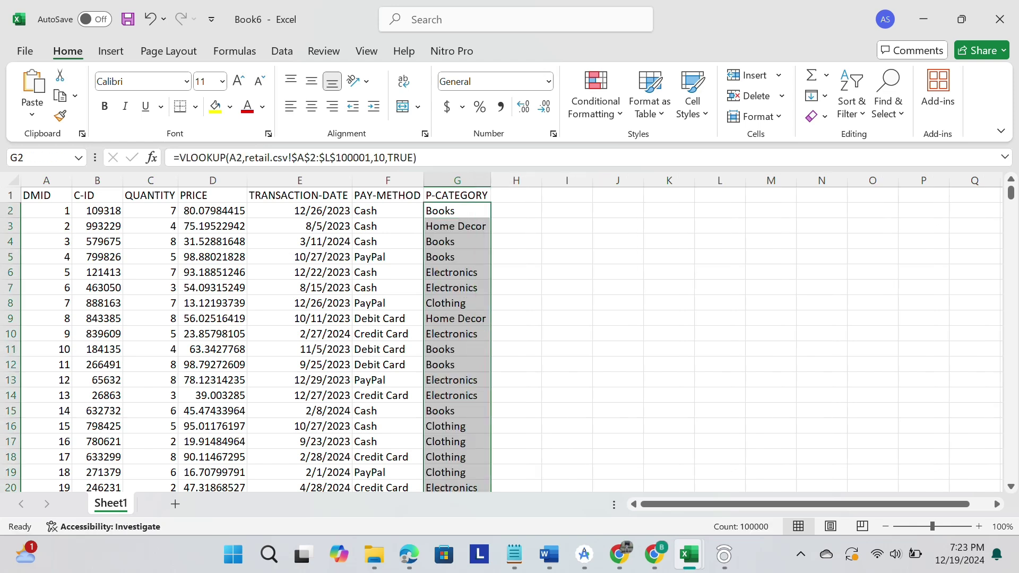
- Add the header TA in cell H1
click(516, 195)
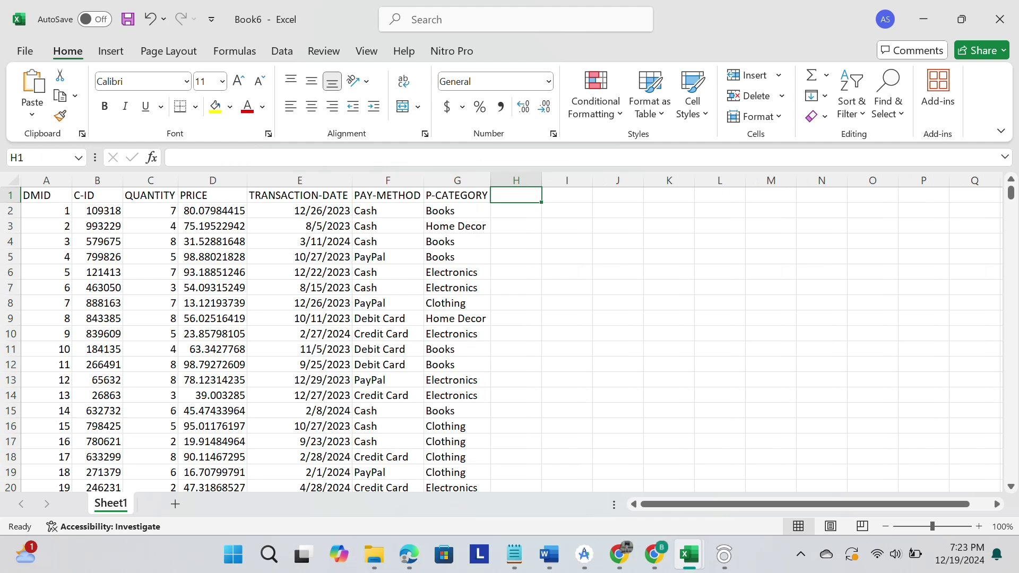
text(T)
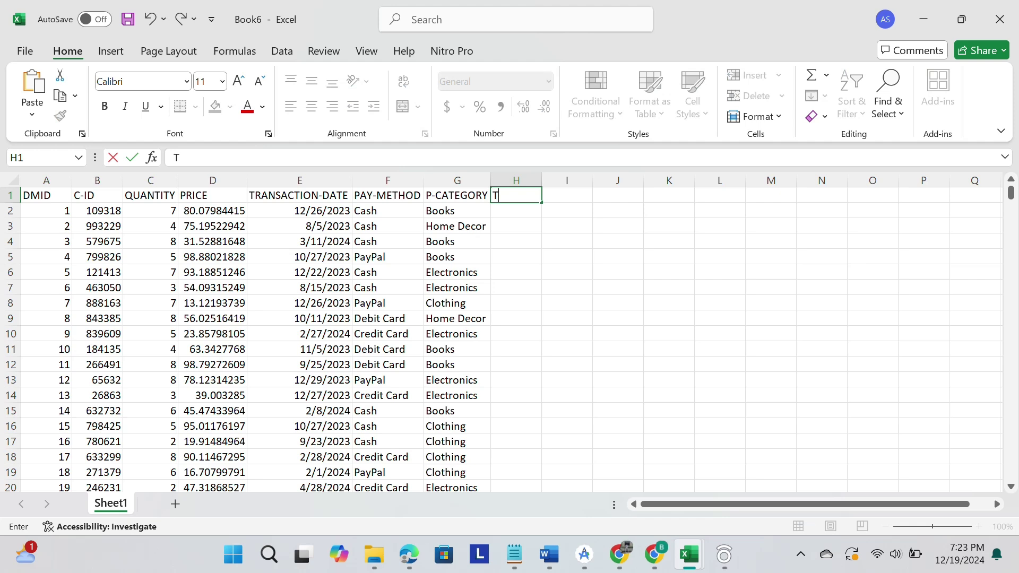
text(A)
key(Return)
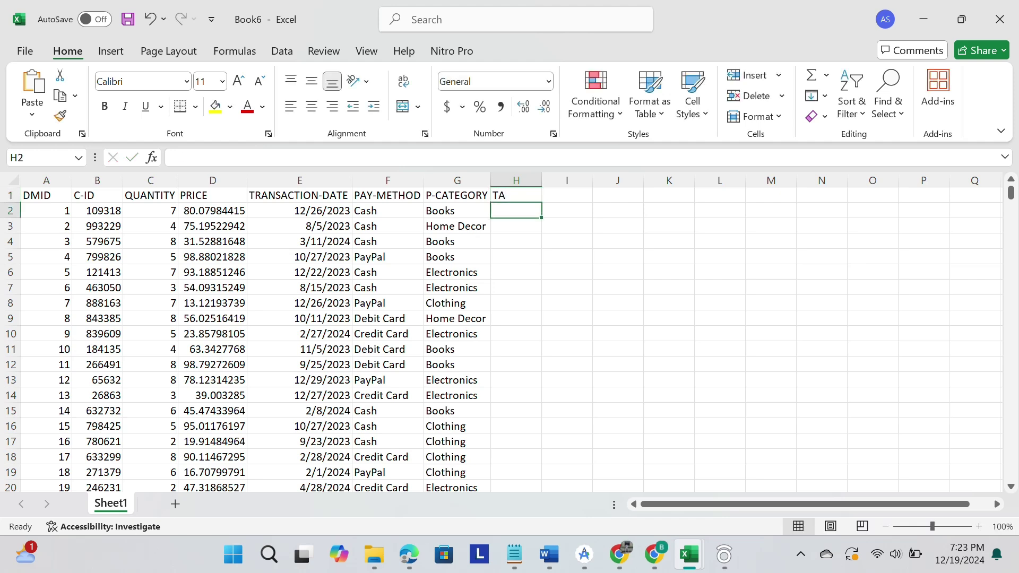
- Enter =VLOOKUP(A2,retail.csv!$A$2:$L$100001,12,TRUE) in cell H2, checking the TotalAmount column's position in the retail workbook
text(=)
text(VLOOKUP(A2,retail.csv!$A$2:$L$100001,5,TRUE))
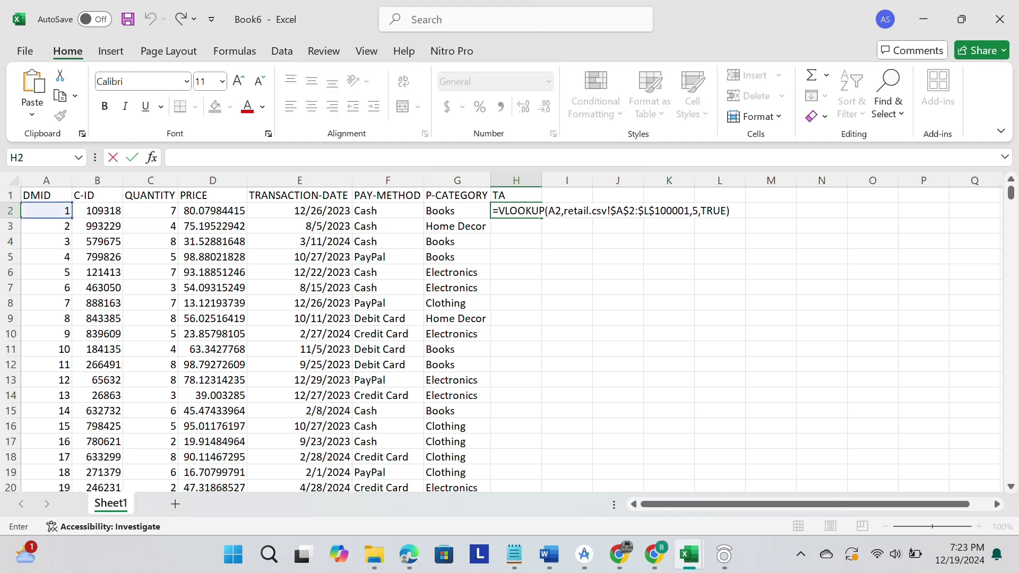
mouse_move(689, 555)
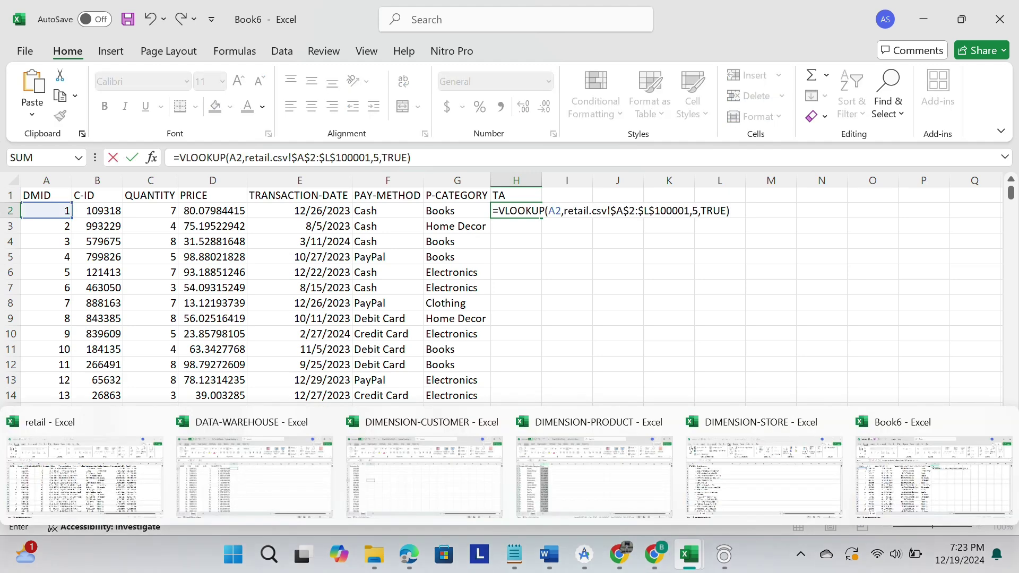
click(85, 467)
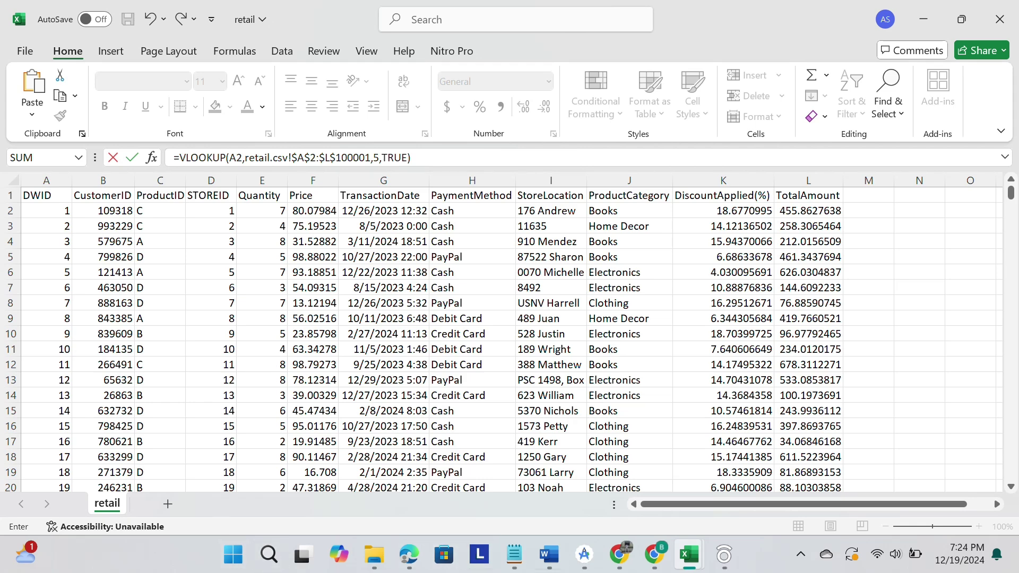
mouse_move(689, 555)
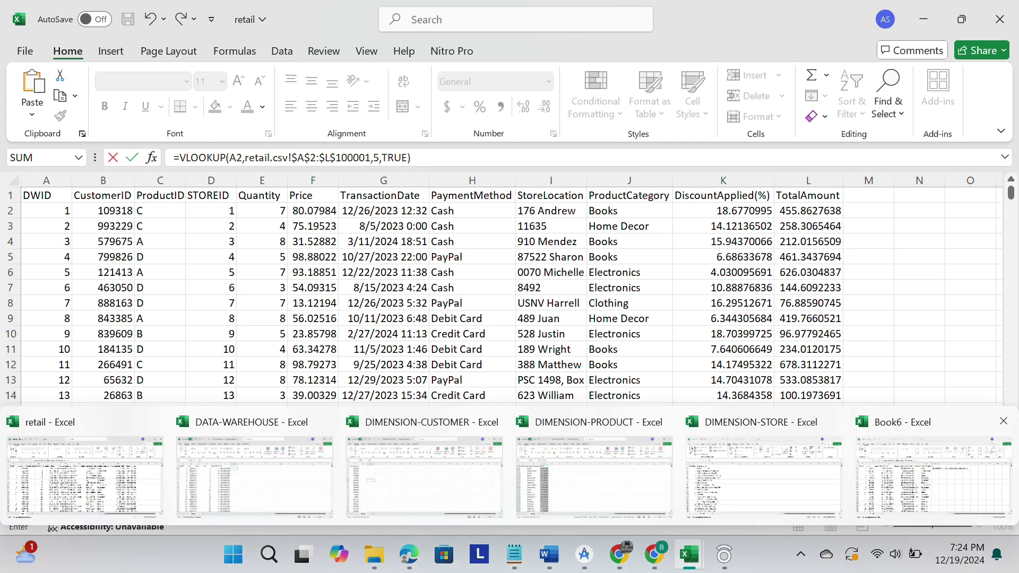
click(933, 476)
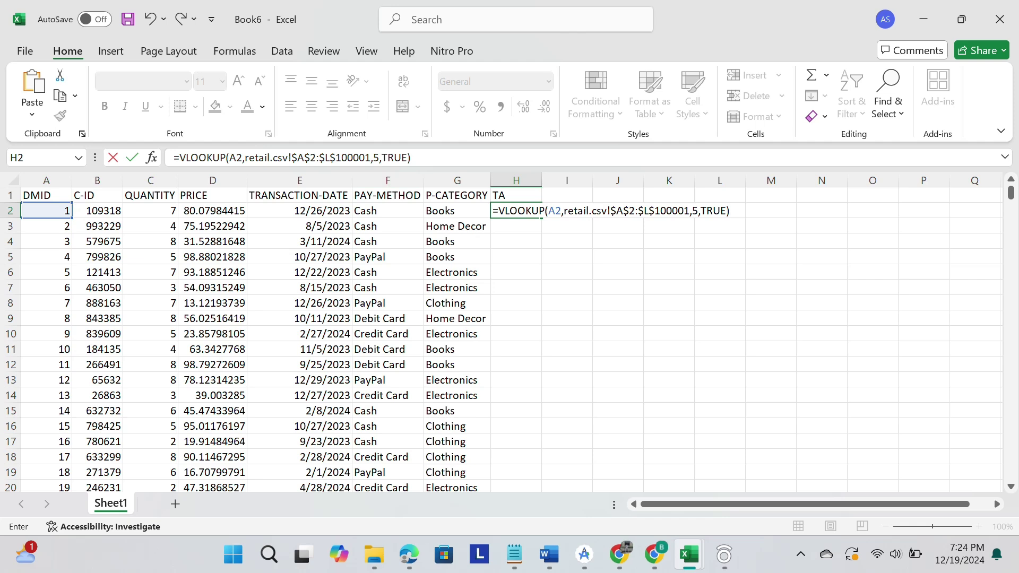
click(388, 158)
click(379, 158)
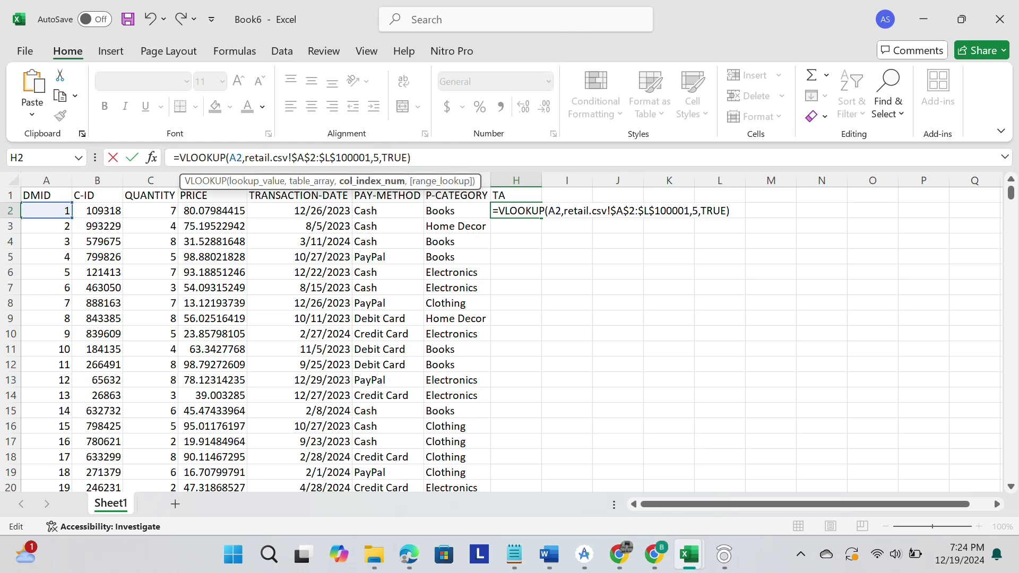
key(BackSpace)
text(12)
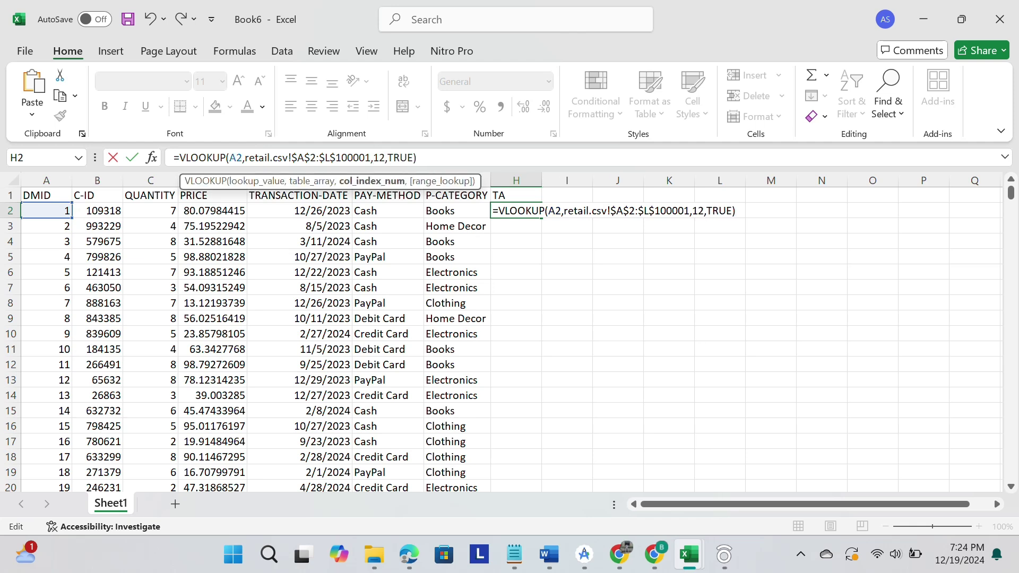
key(ctrl+Return)
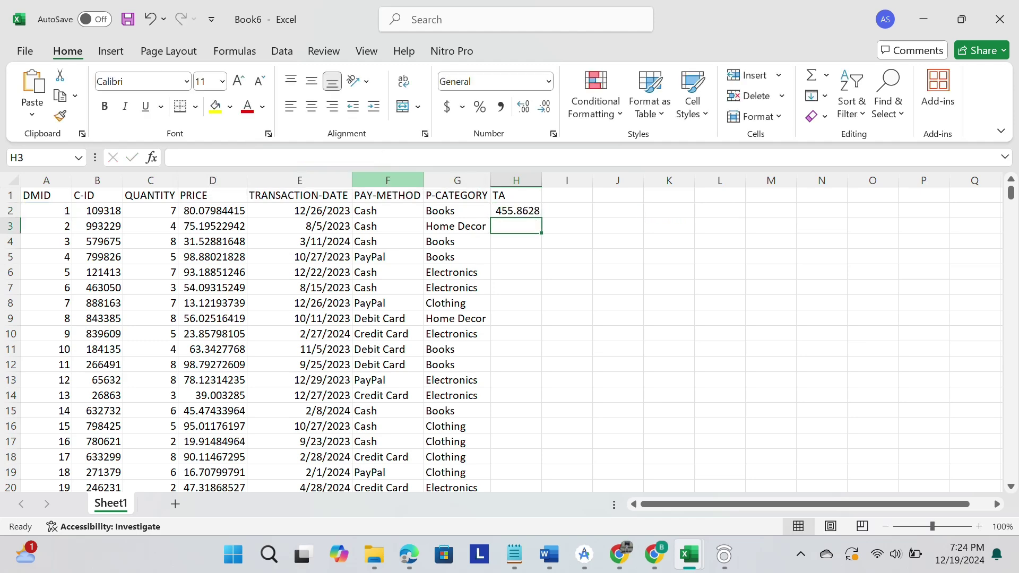
- Fill the H2 lookup formula down the whole TA column and widen column H to fit its values
double_click(541, 218)
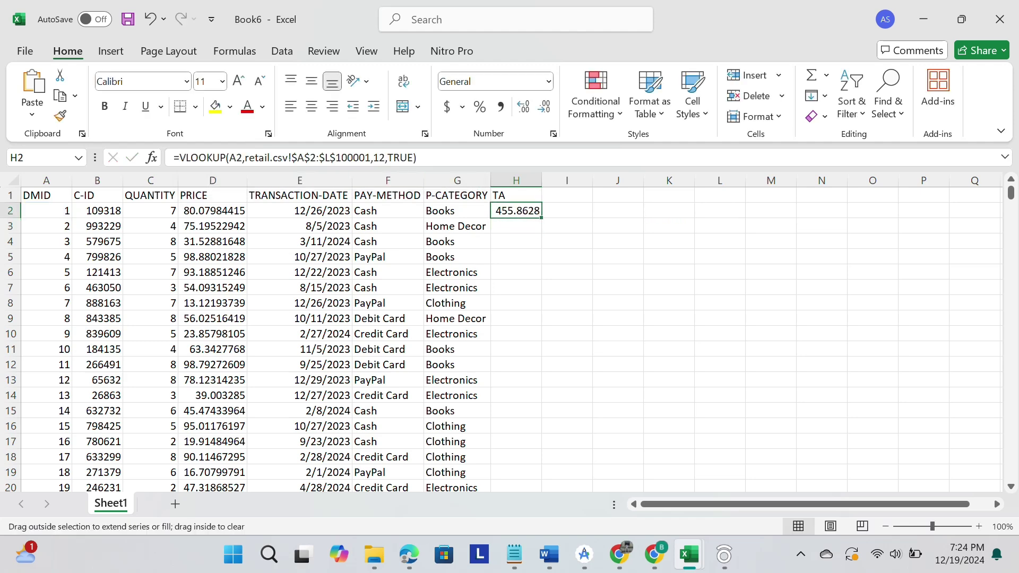
double_click(541, 180)
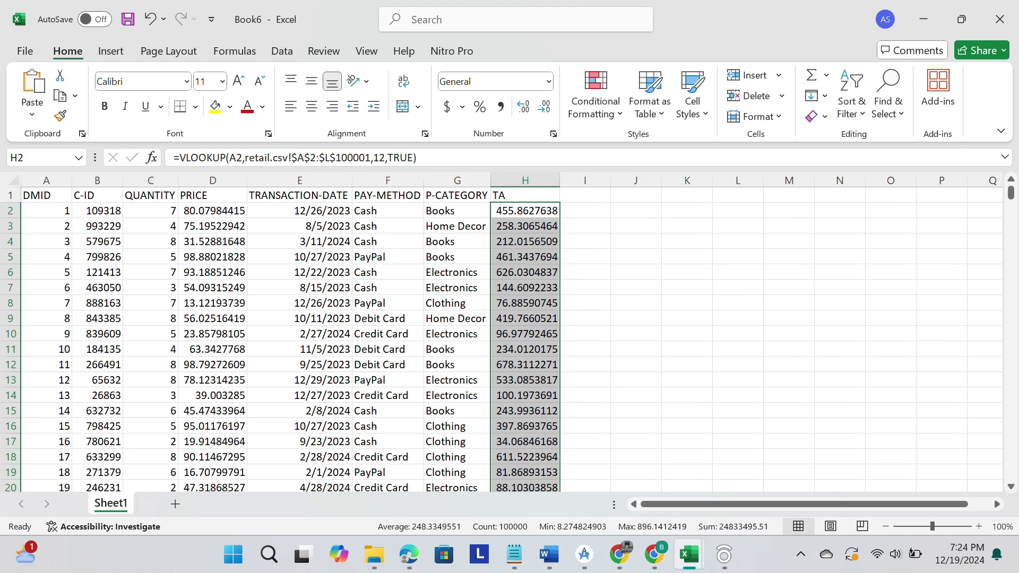
click(585, 211)
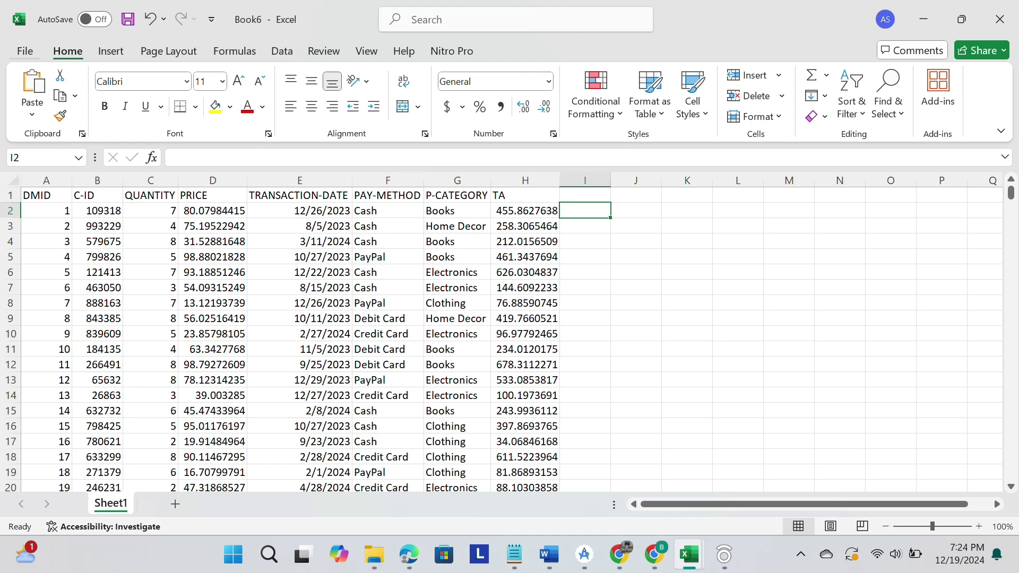
- Save the workbook in the KECERDASAN_BISNIS folder as DATA-MART, keeping the Excel Workbook file type
click(25, 52)
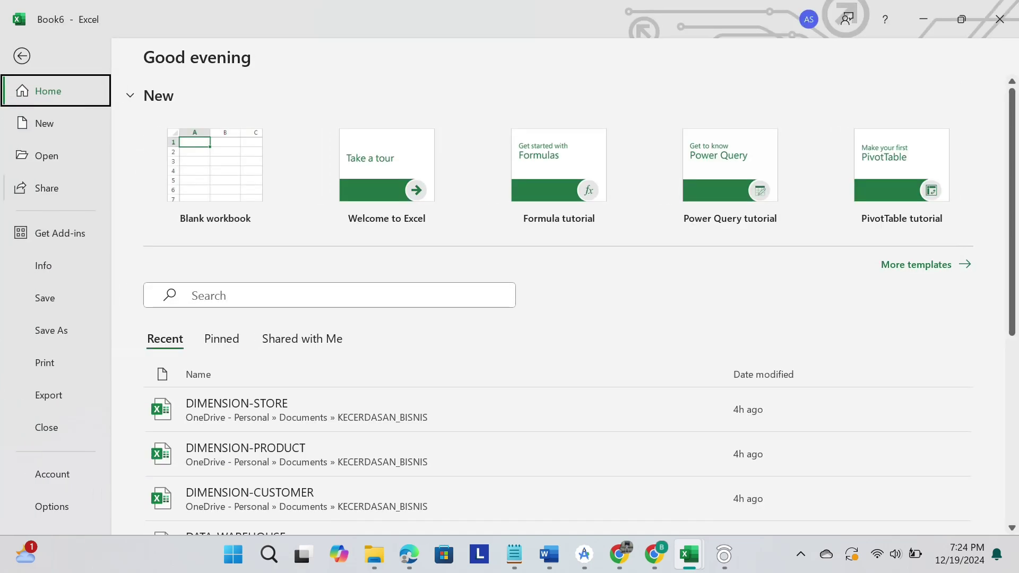
key(a)
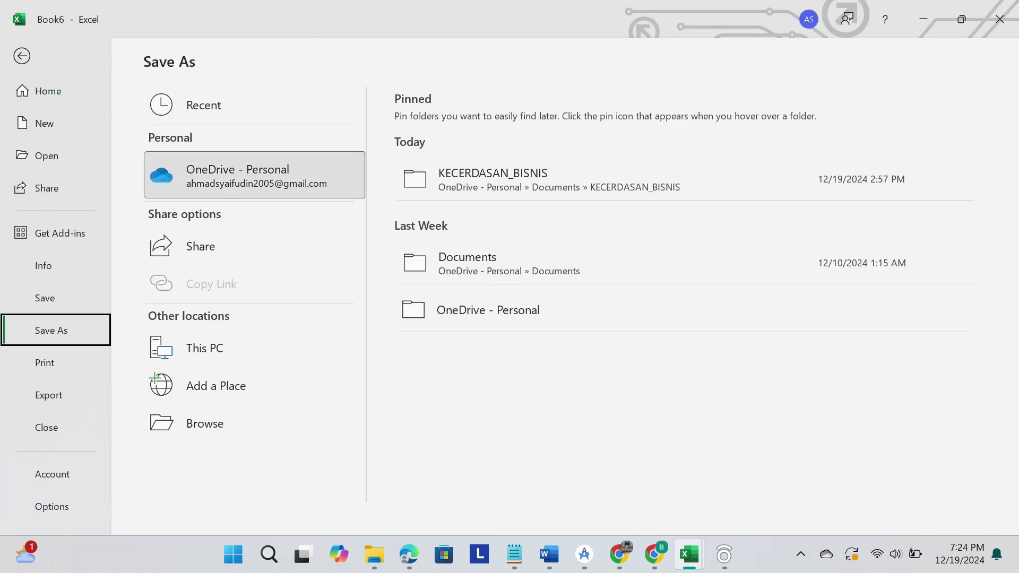
click(559, 180)
key(Return)
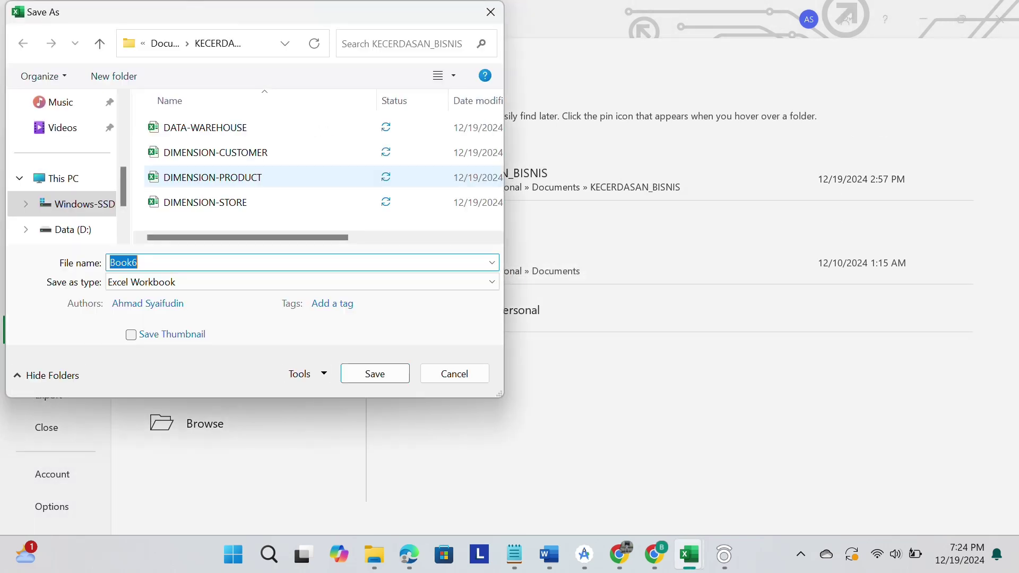
key(BackSpace)
text(DATA)
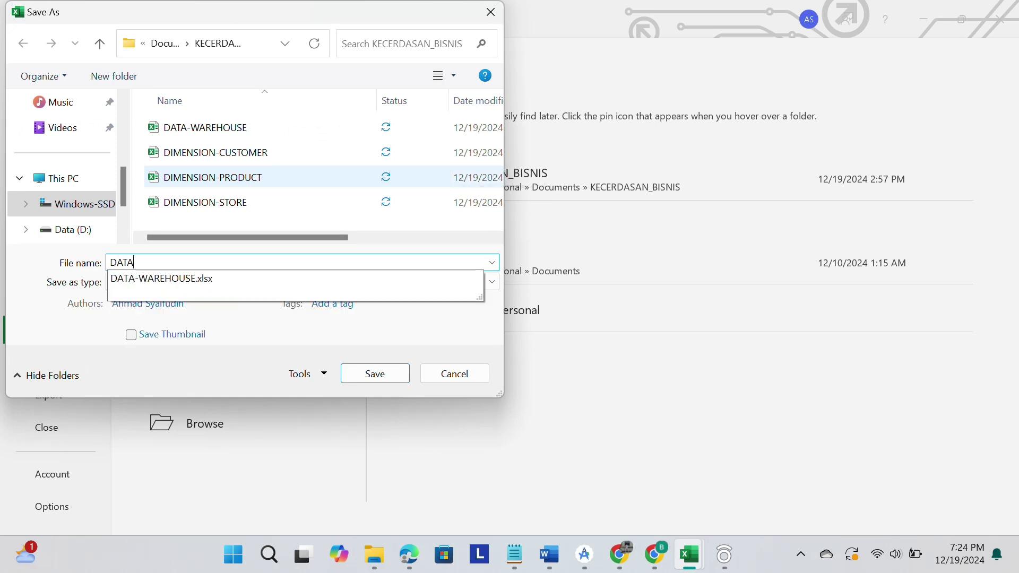
text(MART)
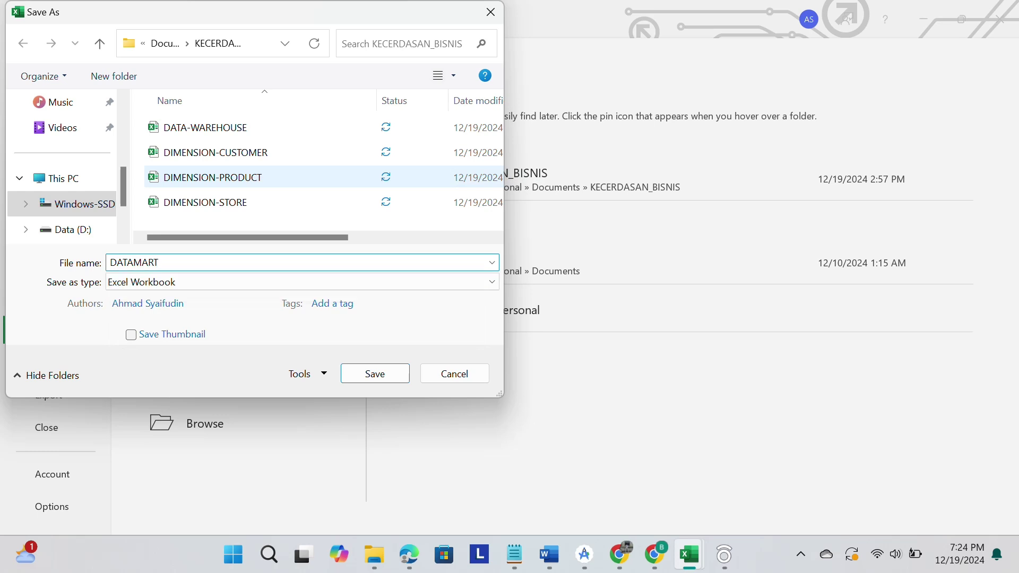
key(BackSpace)
key(BackSpace)
key(BackSpace)
key(BackSpace)
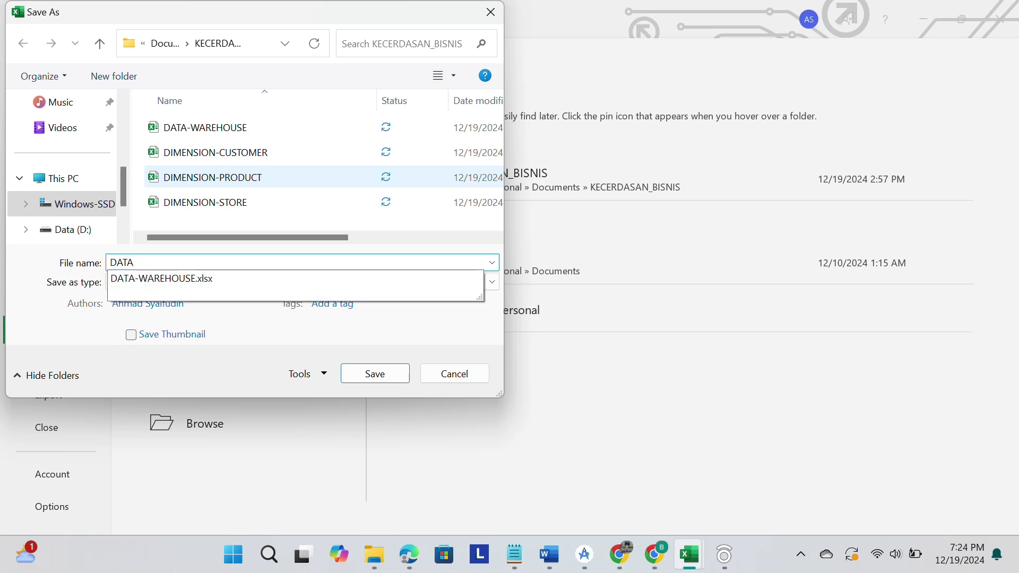
text(-MART)
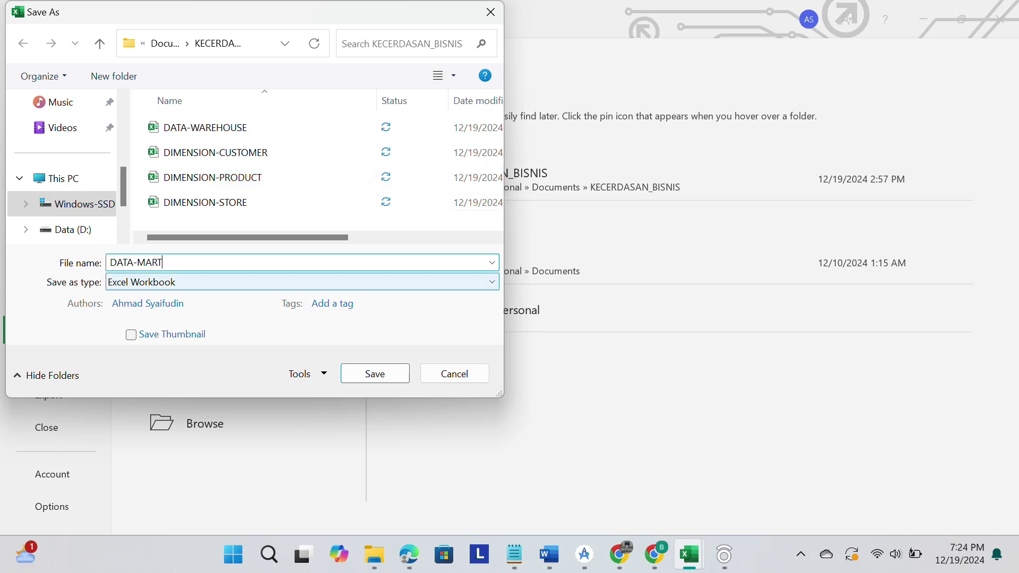
click(366, 281)
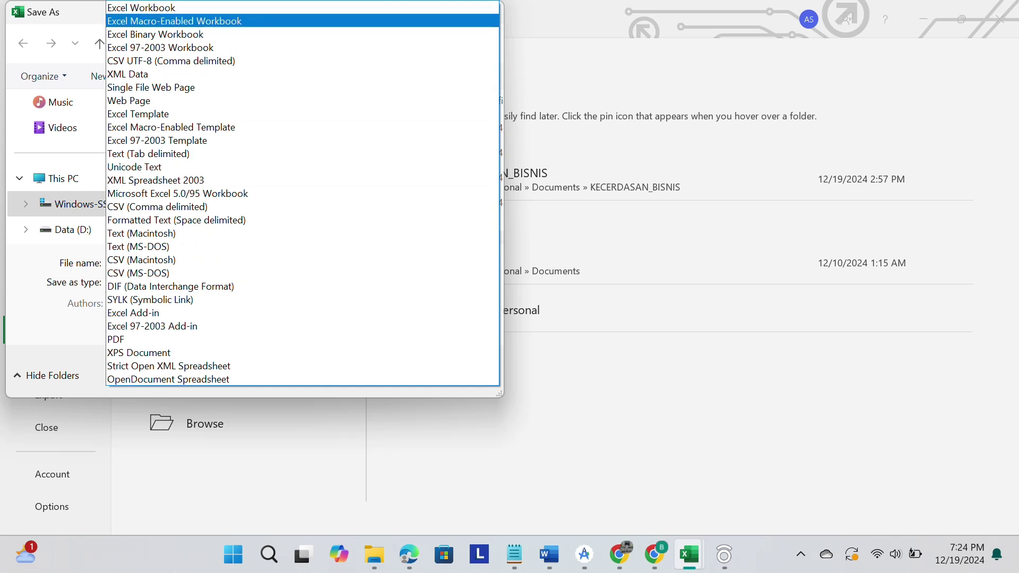
key(Return)
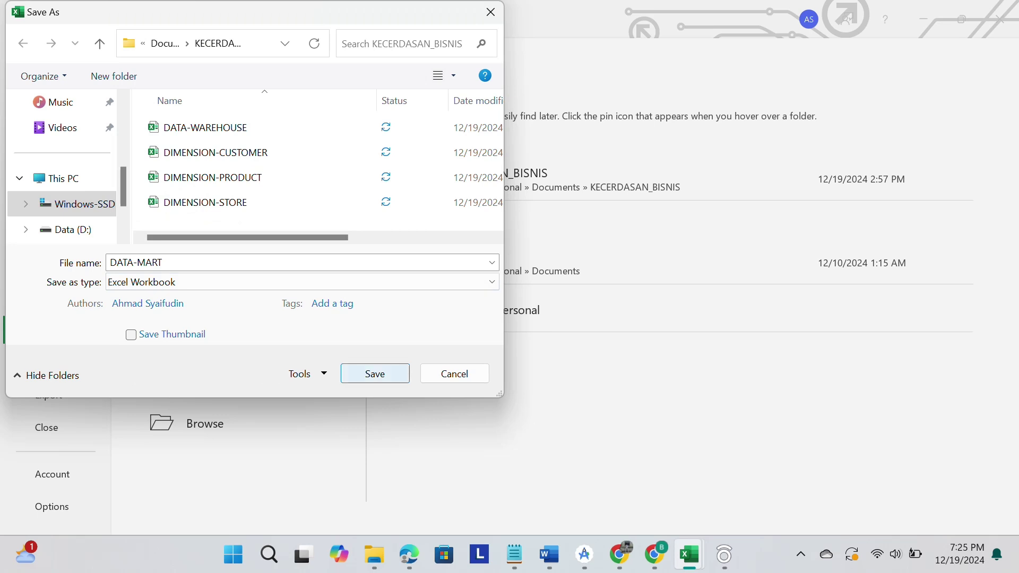
click(375, 374)
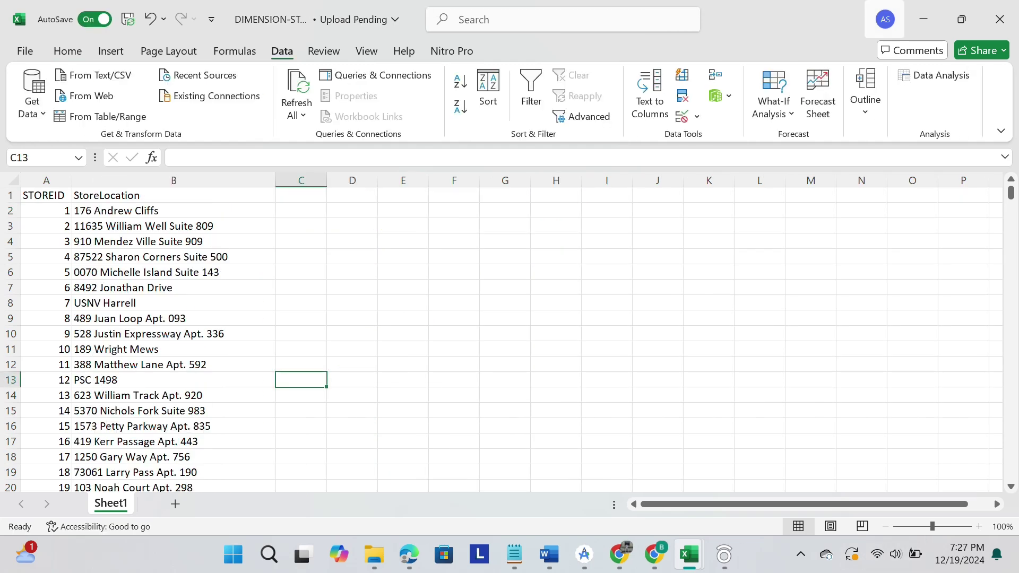
- Close the DIMENSION-STORE workbook, switch to Chrome and open Looker Studio through a Google search for looker studio
click(999, 19)
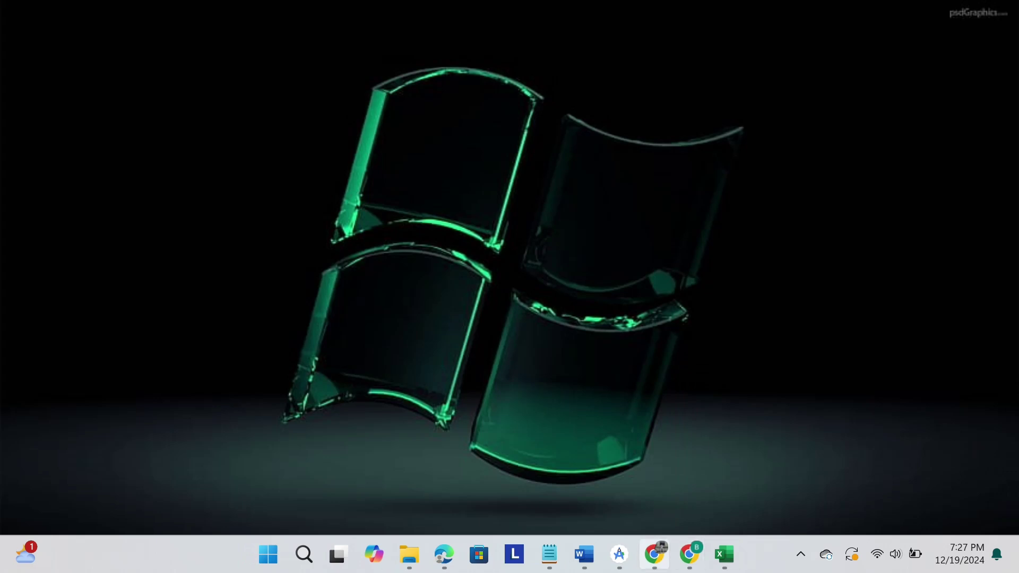
click(654, 553)
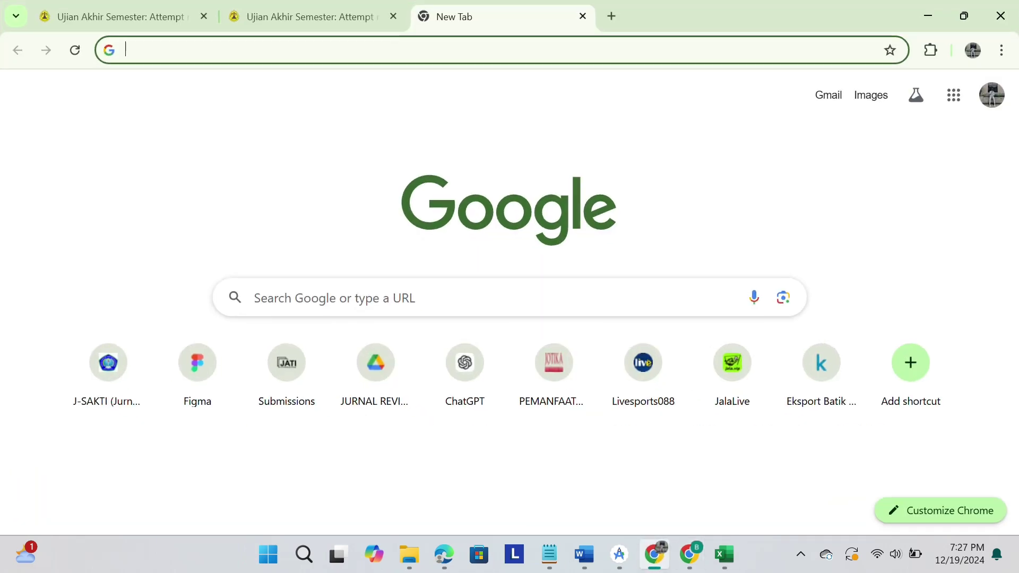
click(477, 297)
text(LOOK)
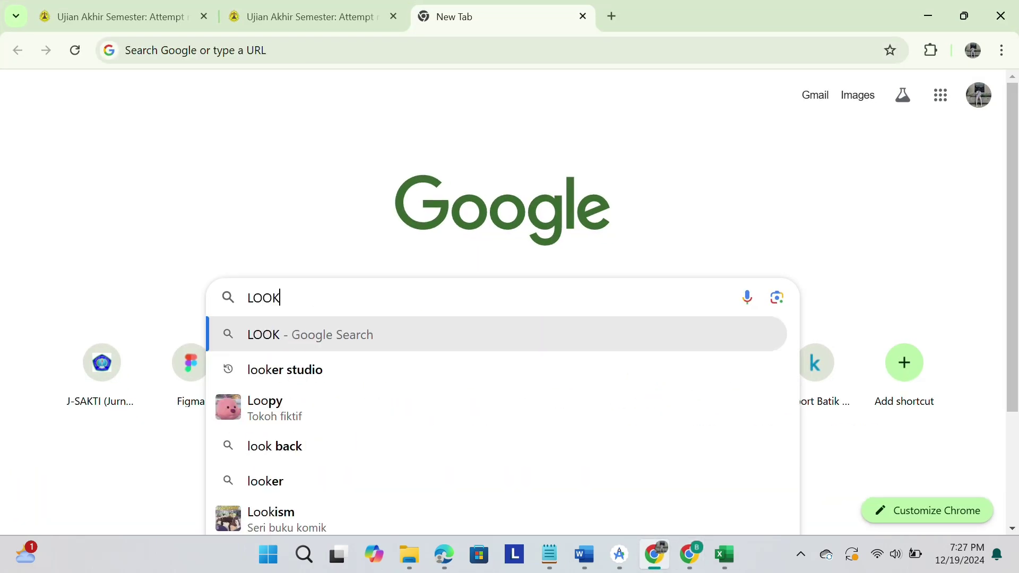
click(371, 369)
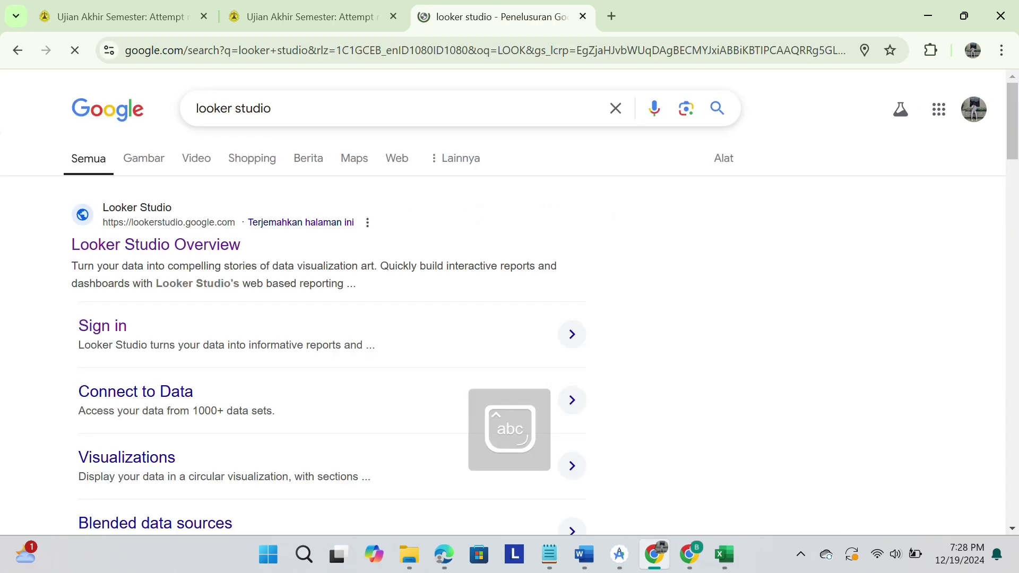
click(155, 244)
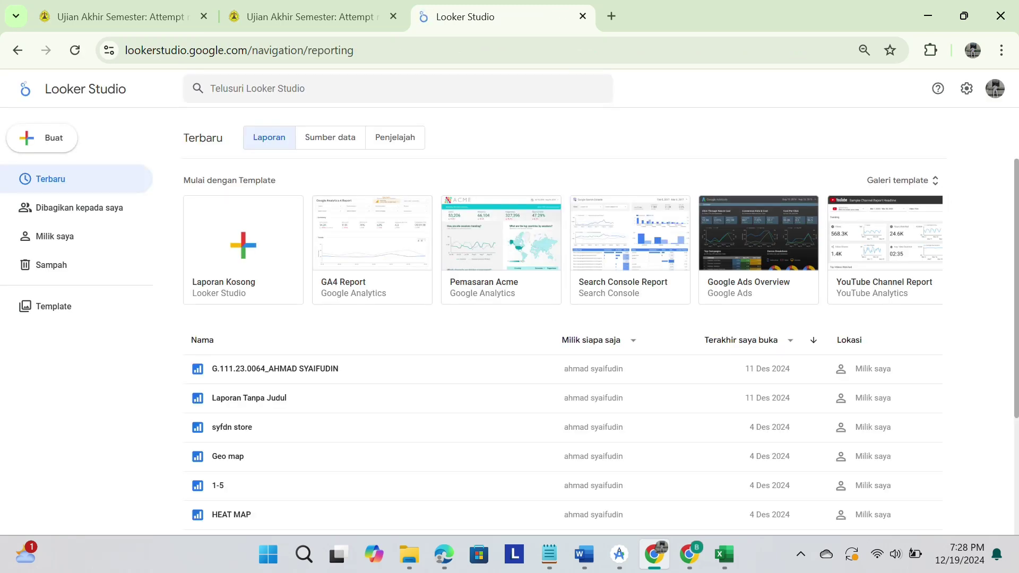
- Create a blank Looker Studio report and choose the Upload File connector as its data source
click(243, 250)
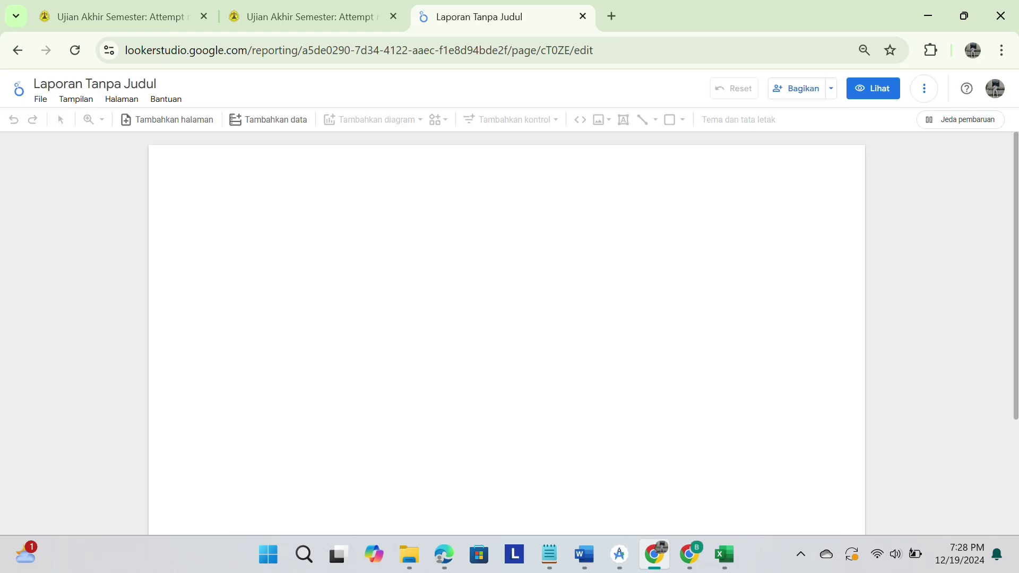
scroll(213, 390, down, 1)
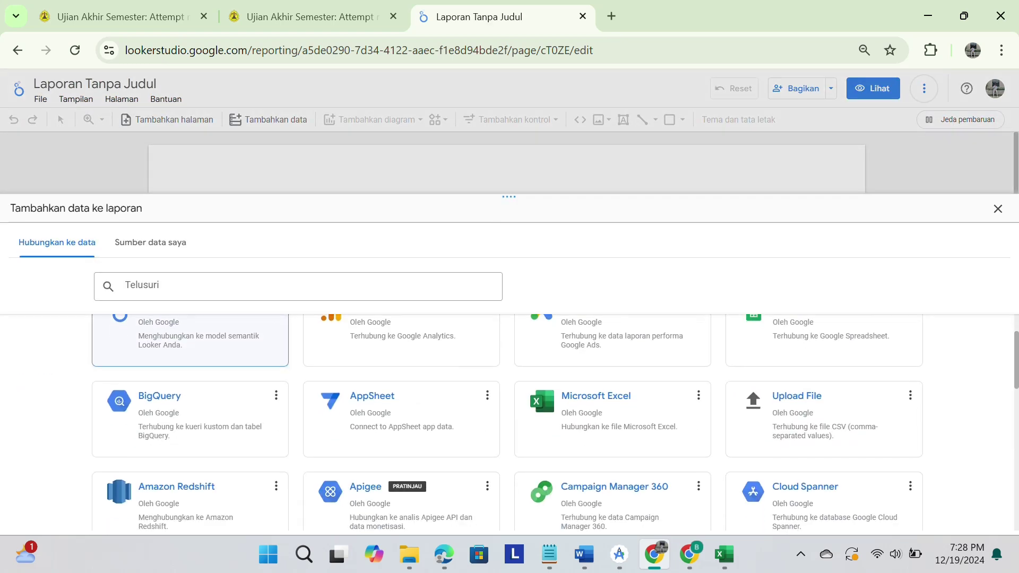
click(796, 403)
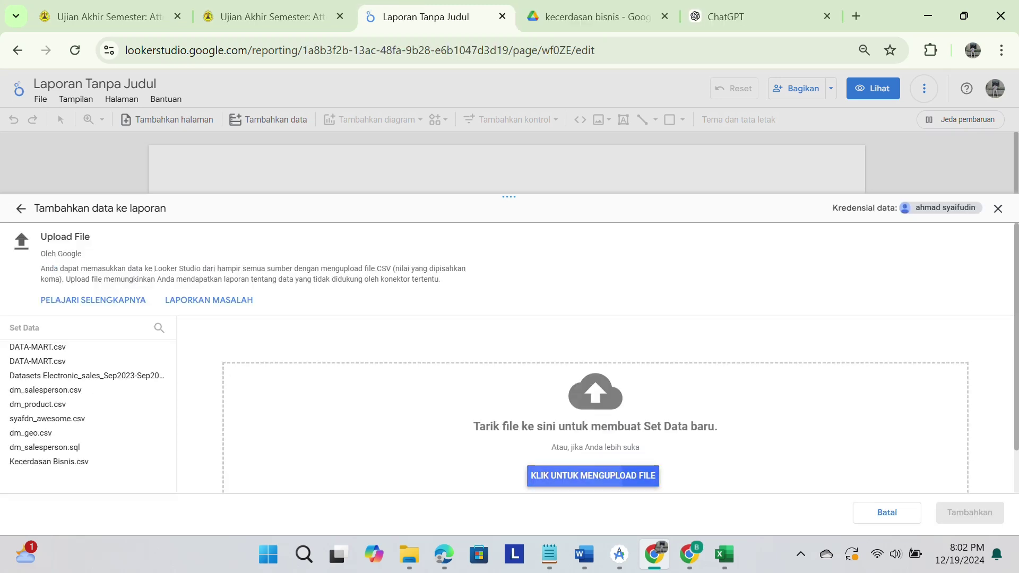
- Upload DATA-MART.csv from the KECERDASAN_BISNIS folder as a new data set and add it to the report
click(593, 476)
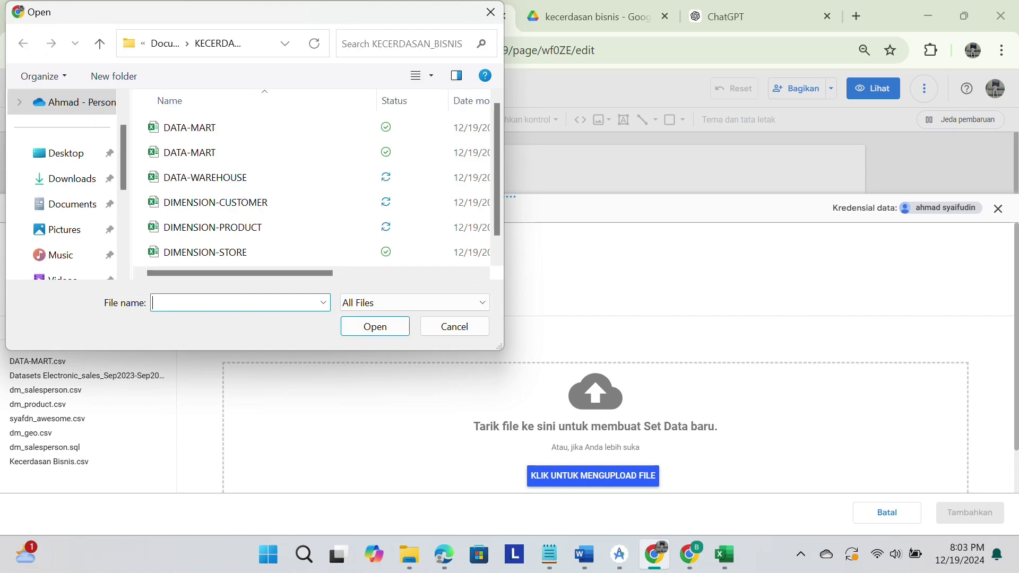
click(190, 128)
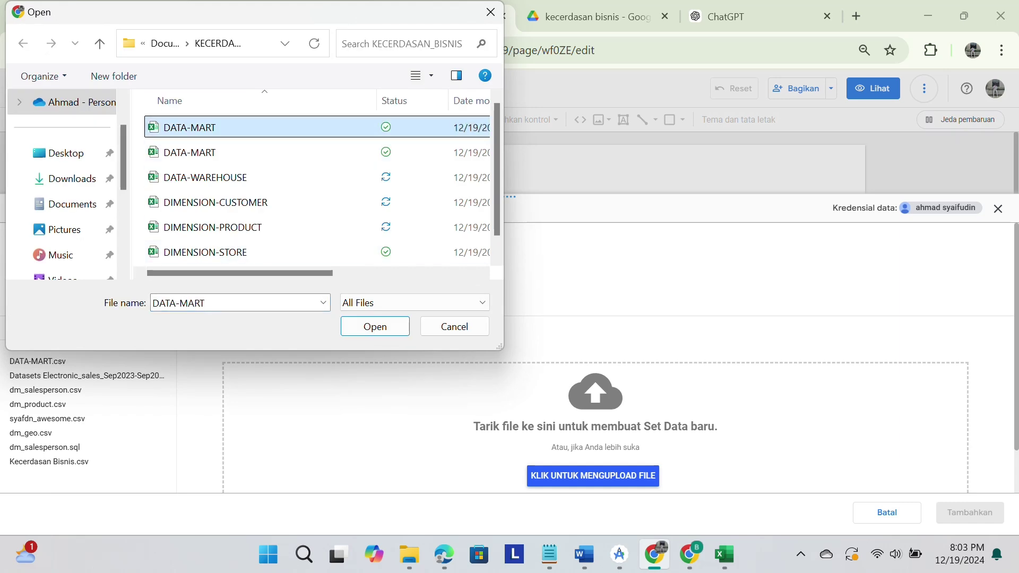
click(375, 326)
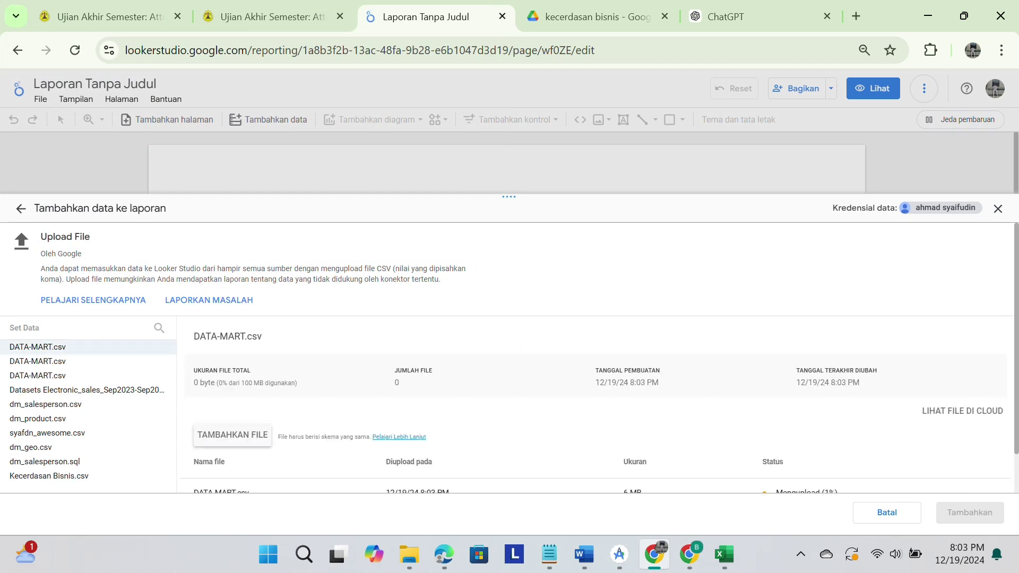
scroll(510, 358, down, 1)
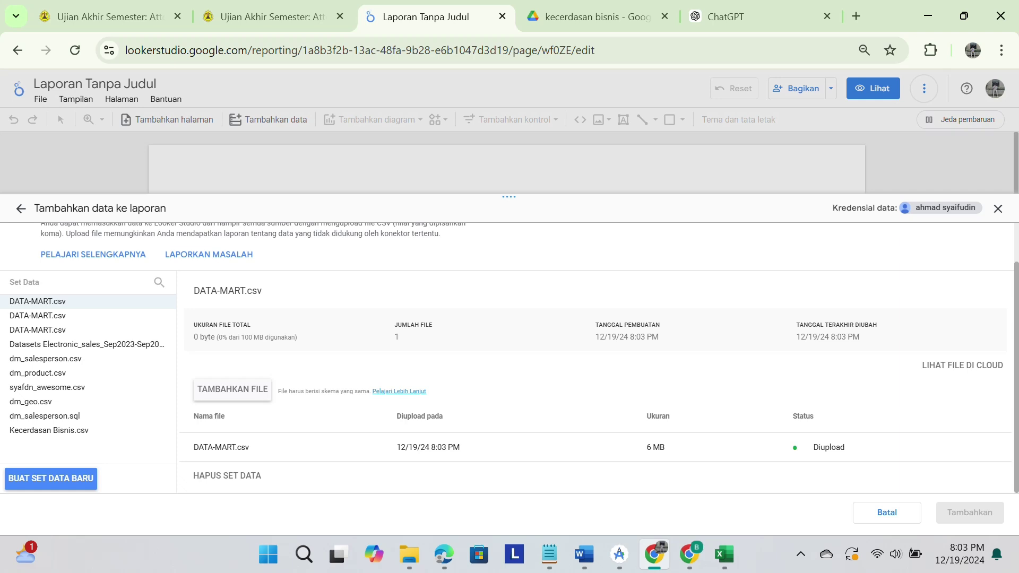
click(969, 512)
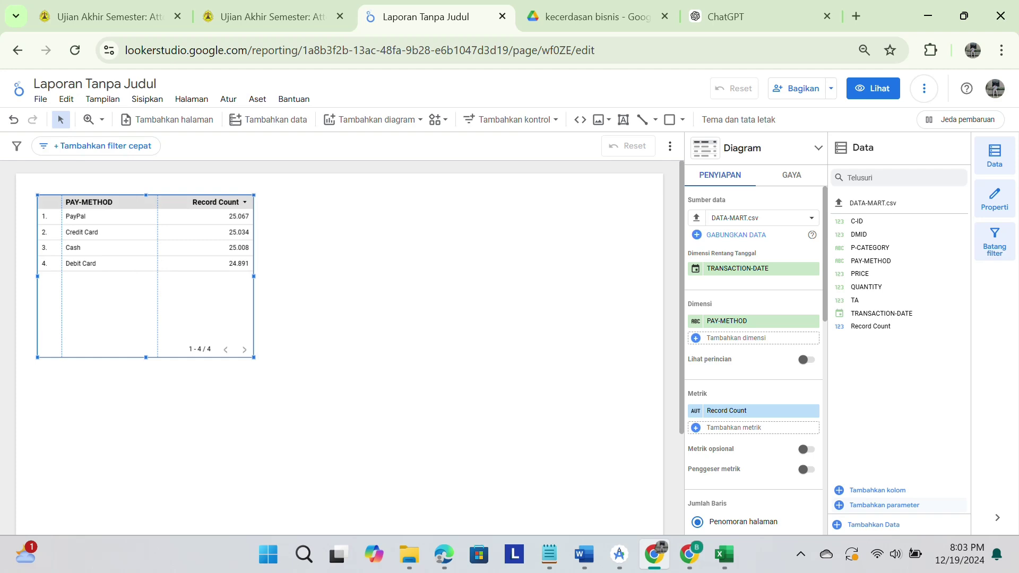
- Change the PAY-METHOD table on the report page into a line chart
click(818, 149)
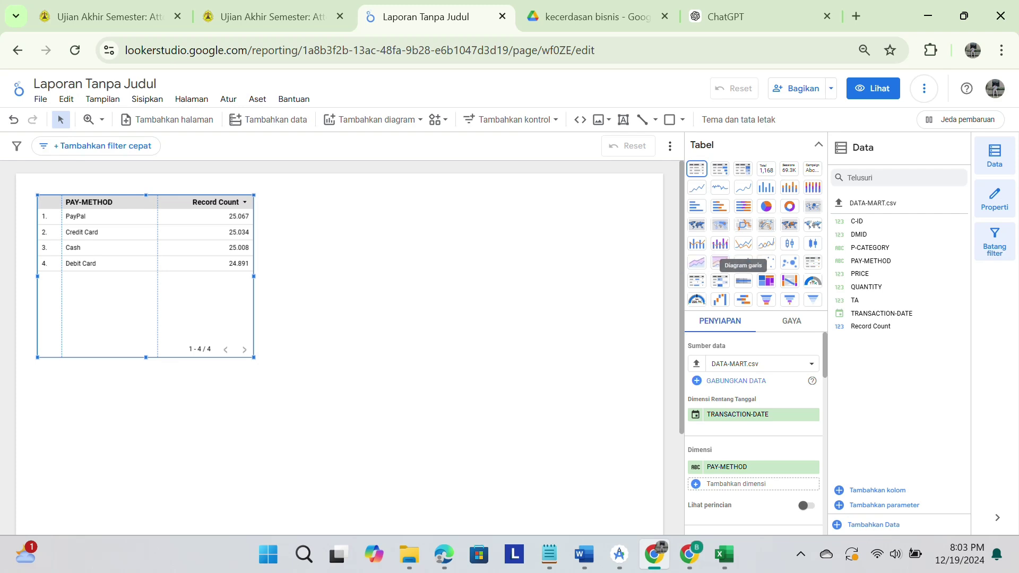
click(742, 243)
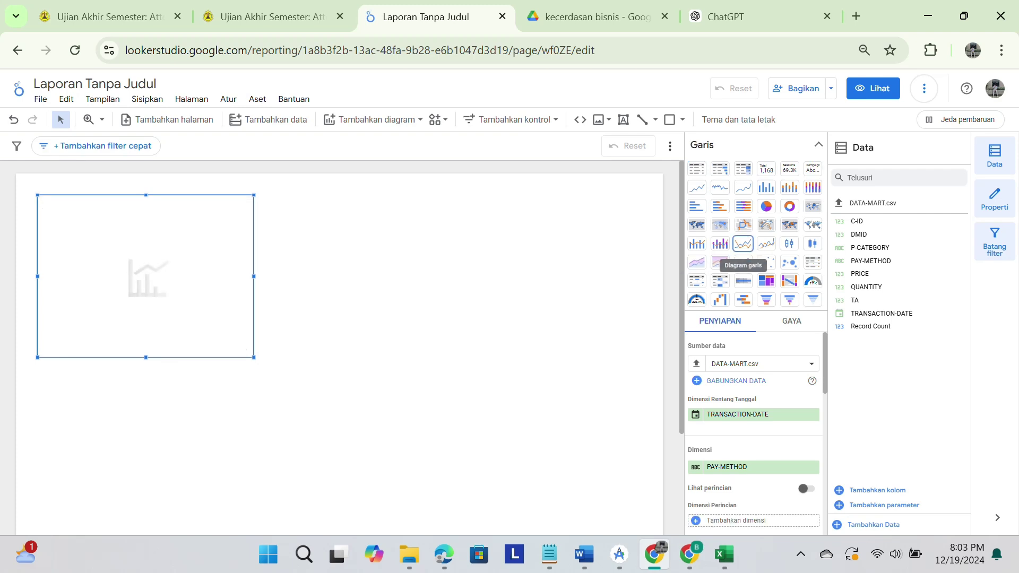
click(818, 145)
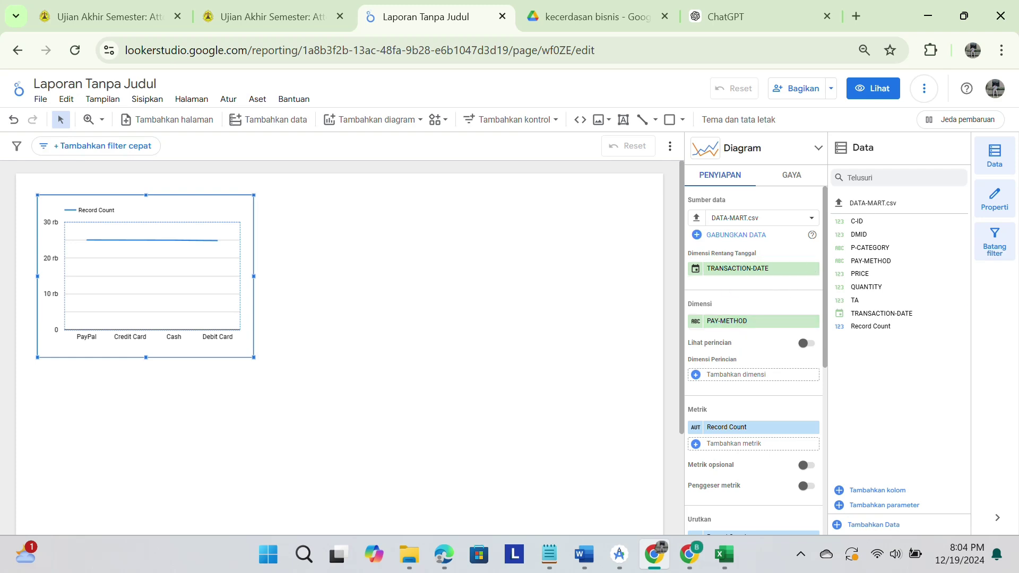
- Set the line chart's dimension to TRANSACTION-DATE and replace its Record Count metric with TA
drag(880, 313, 743, 321)
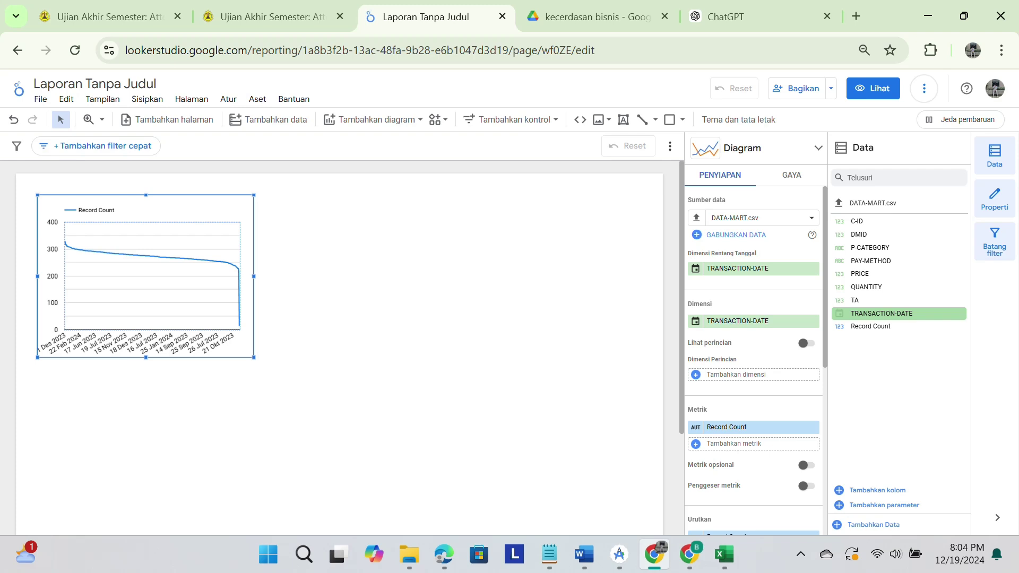
scroll(754, 361, down, 2)
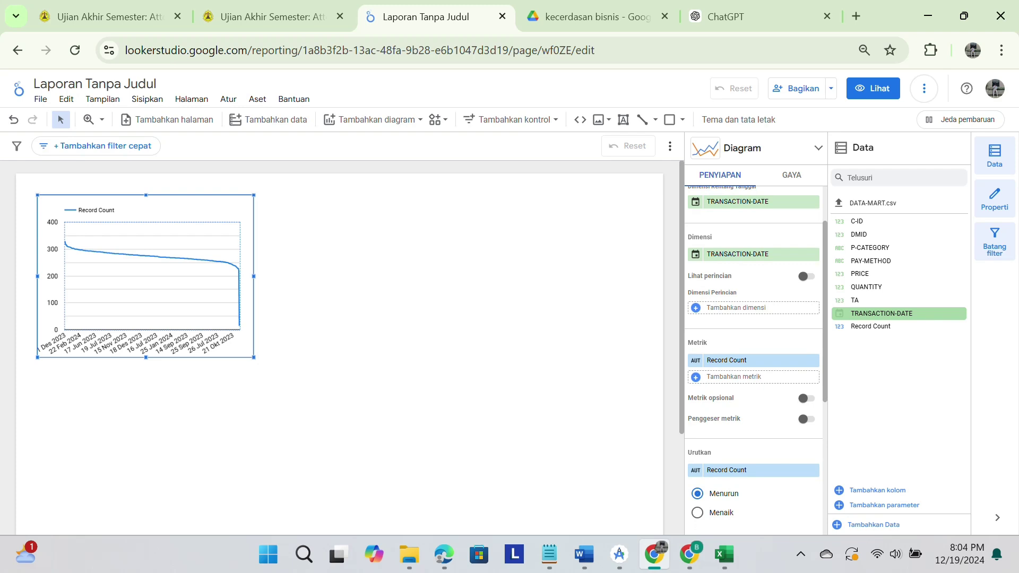
drag(854, 300, 722, 360)
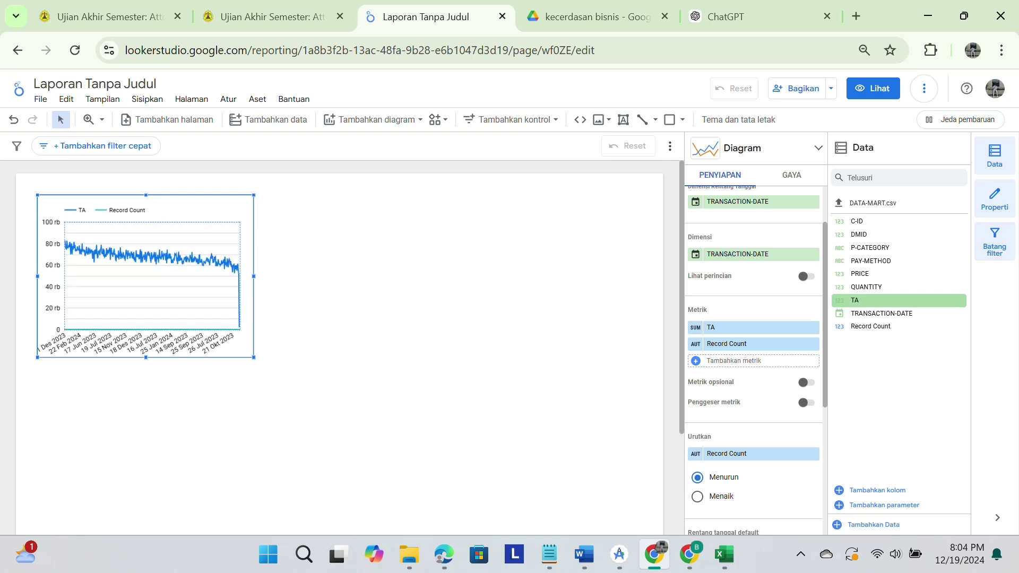
click(813, 344)
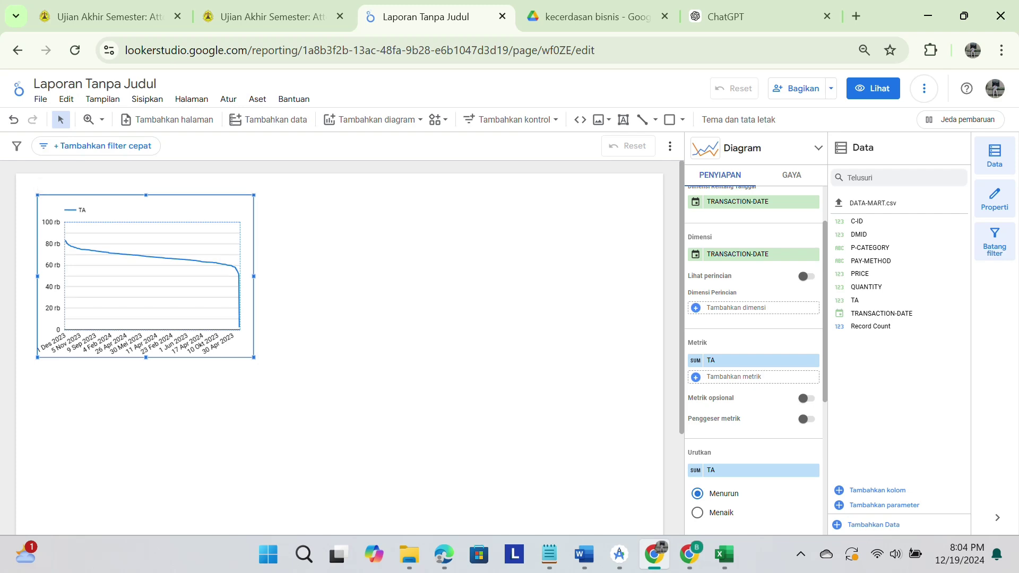
- Enlarge the line chart toward the lower right so that it spans about half the page width
drag(254, 357, 383, 416)
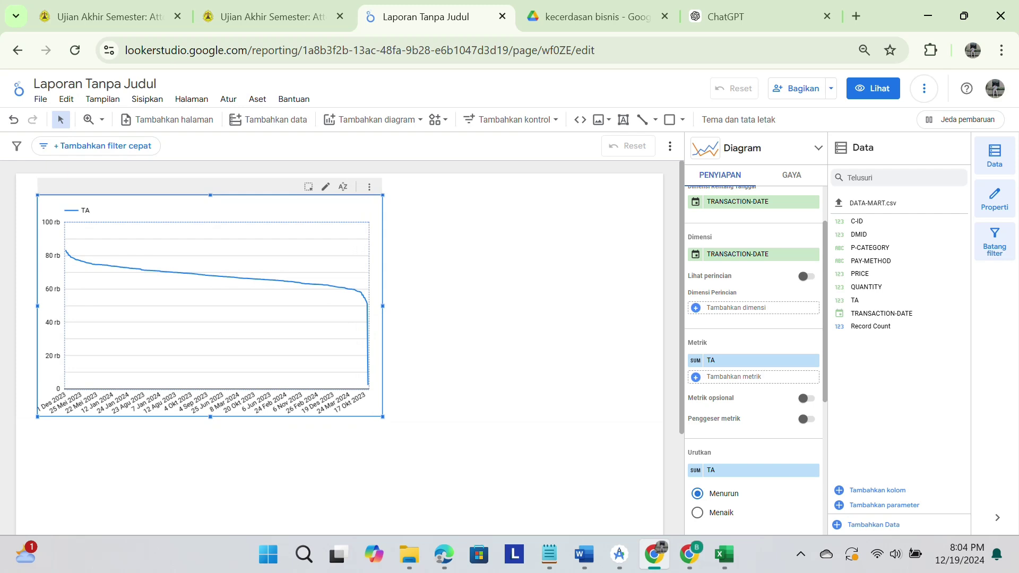
scroll(753, 361, down, 5)
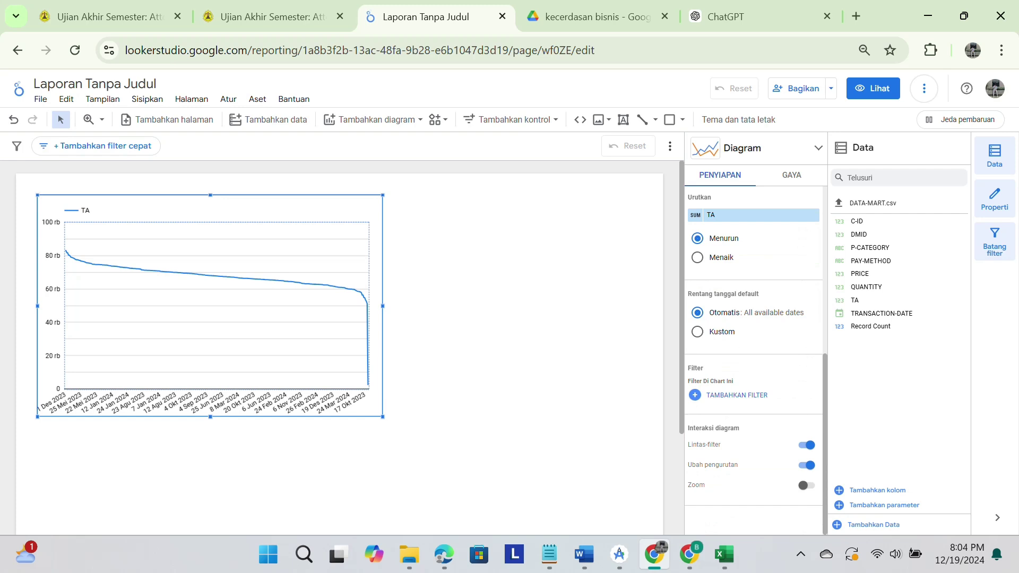
- Group the line chart's TRANSACTION-DATE dimension by year and month by setting its data type to Tahun Bulan
click(695, 395)
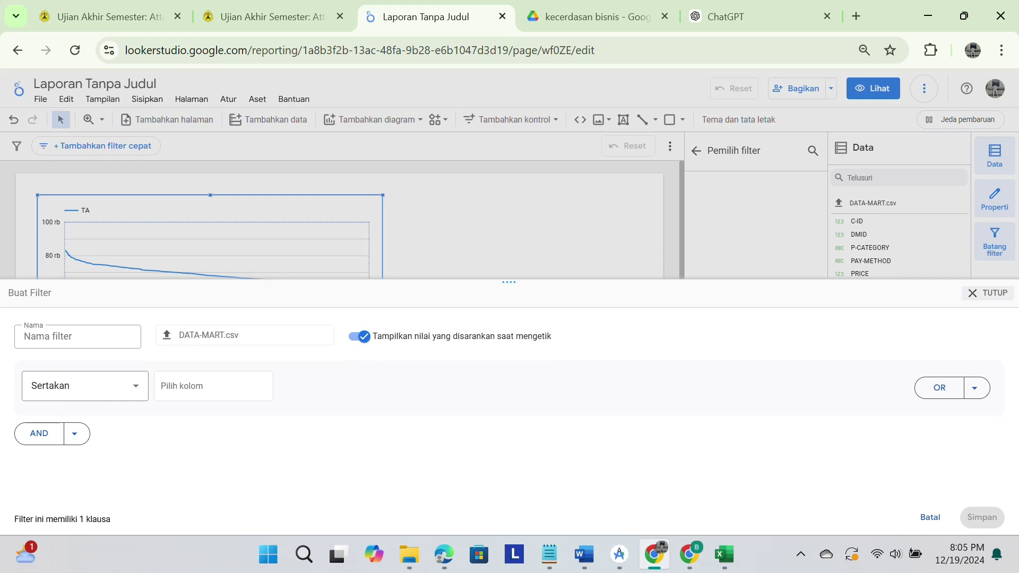
click(988, 293)
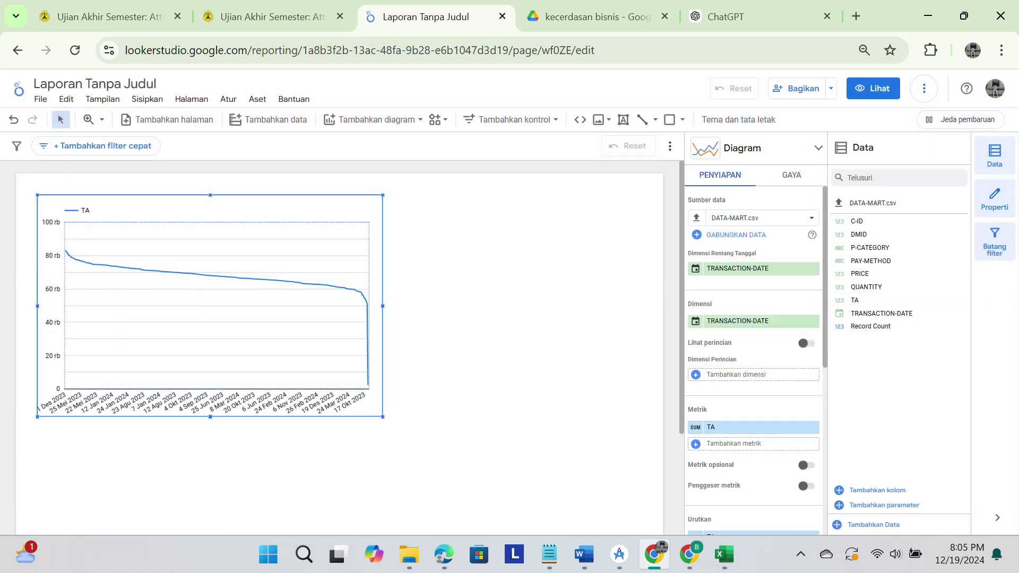
click(695, 321)
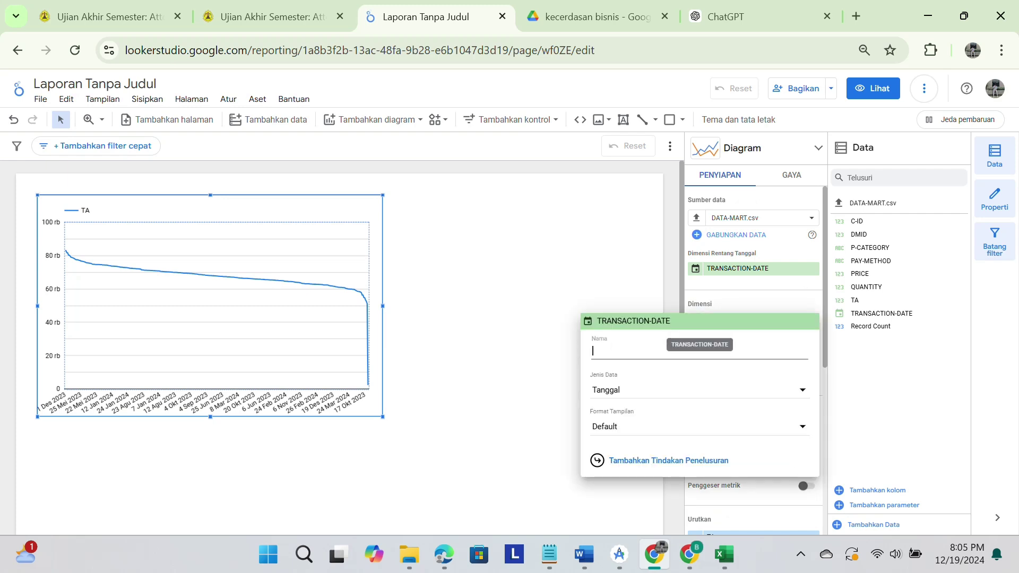
click(698, 390)
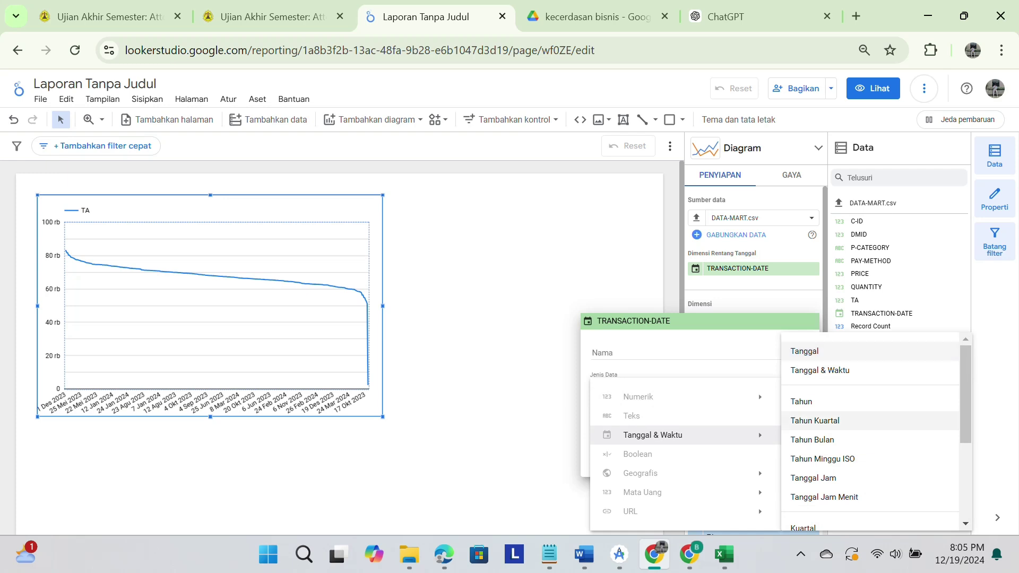
click(828, 440)
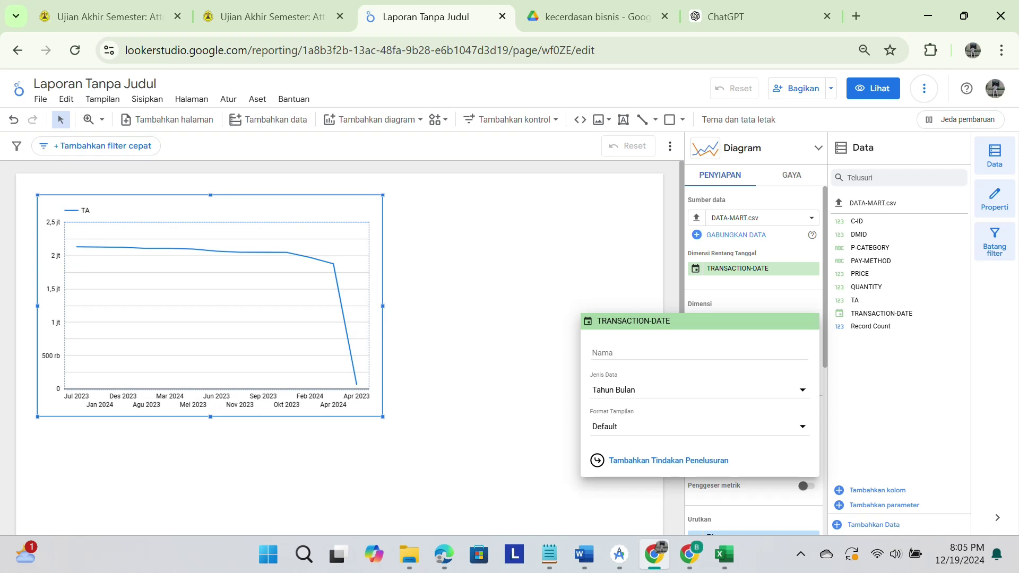
click(616, 271)
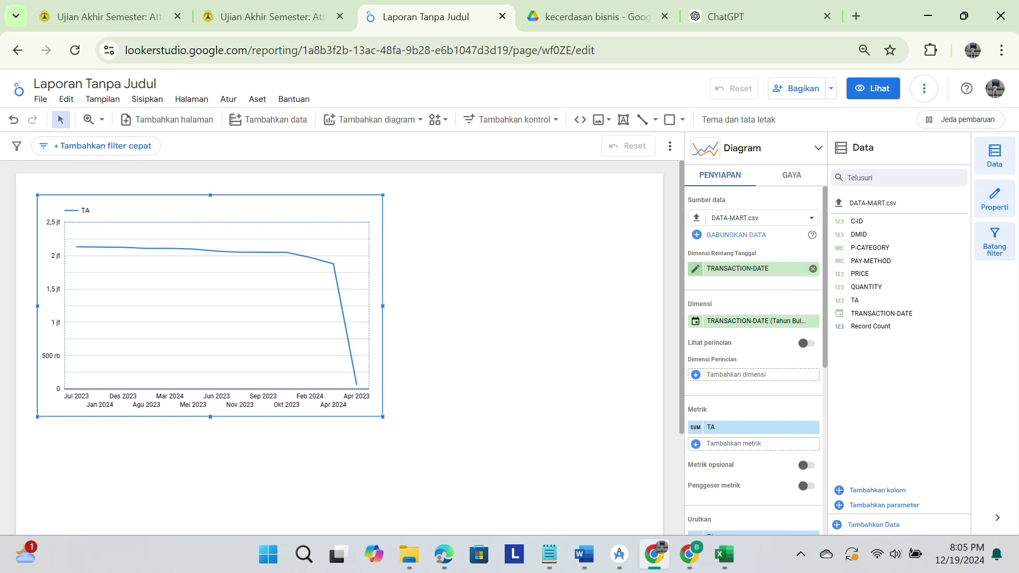
- Set the data type of the date range dimension TRANSACTION-DATE to Tahun Bulan as well
click(738, 268)
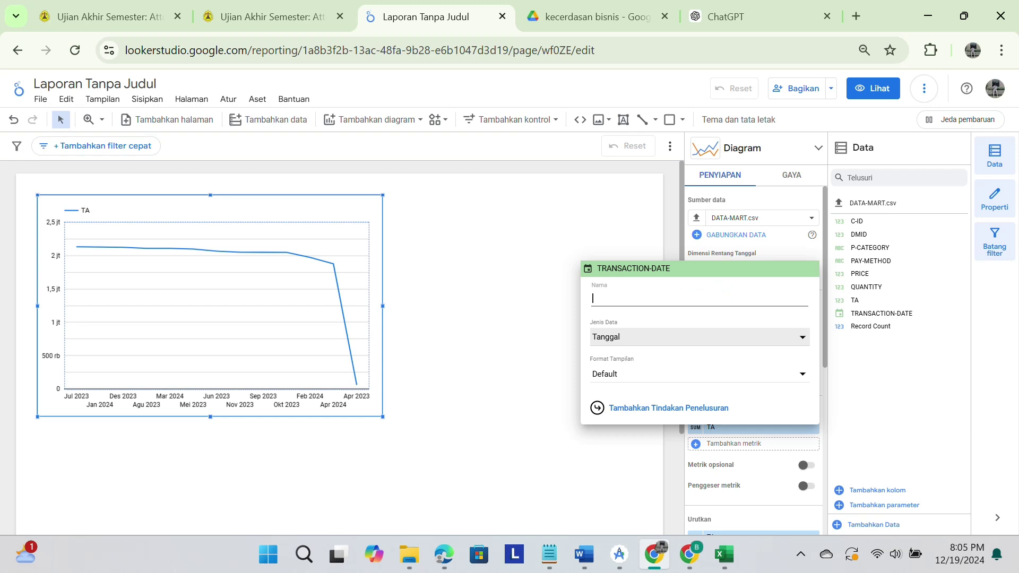
click(700, 336)
mouse_move(685, 386)
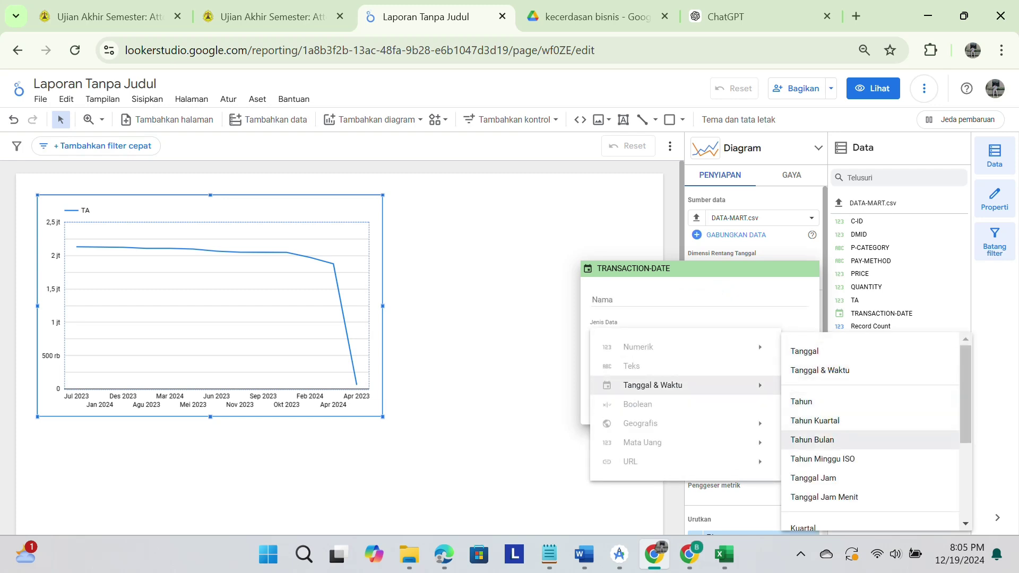
click(812, 439)
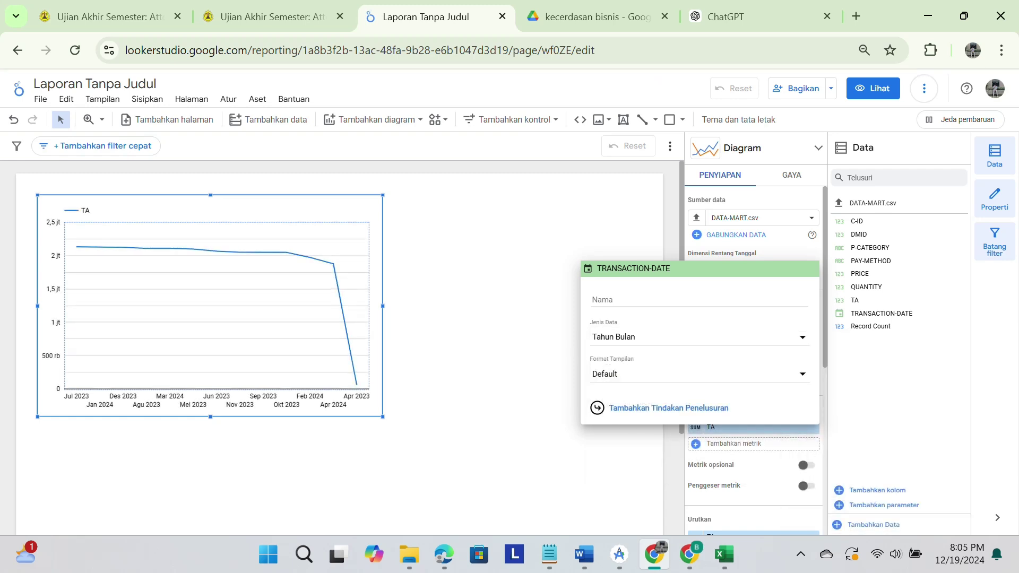
key(Escape)
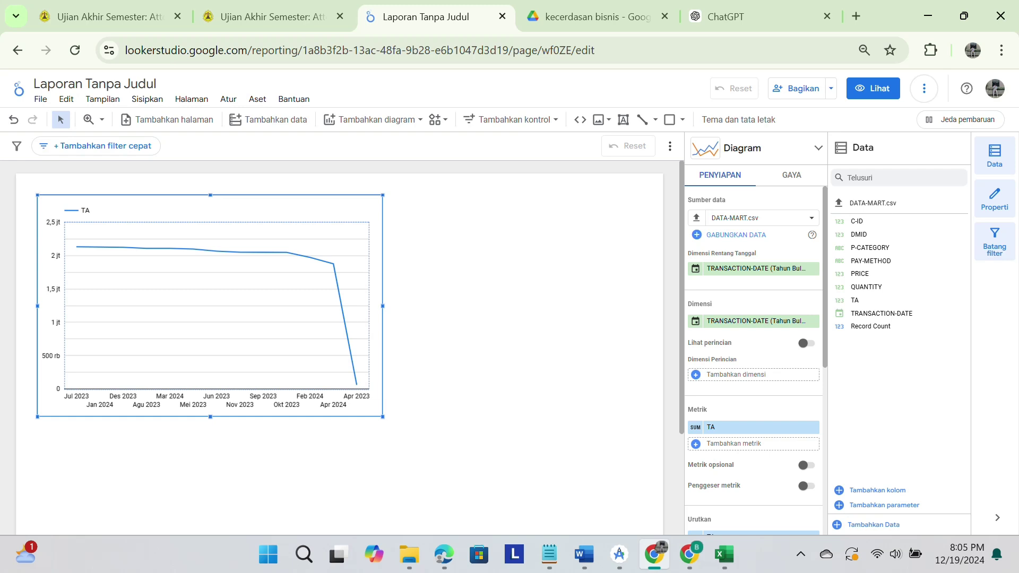
- Sort the line chart by TA in ascending order (Menaik)
scroll(754, 361, down, 2)
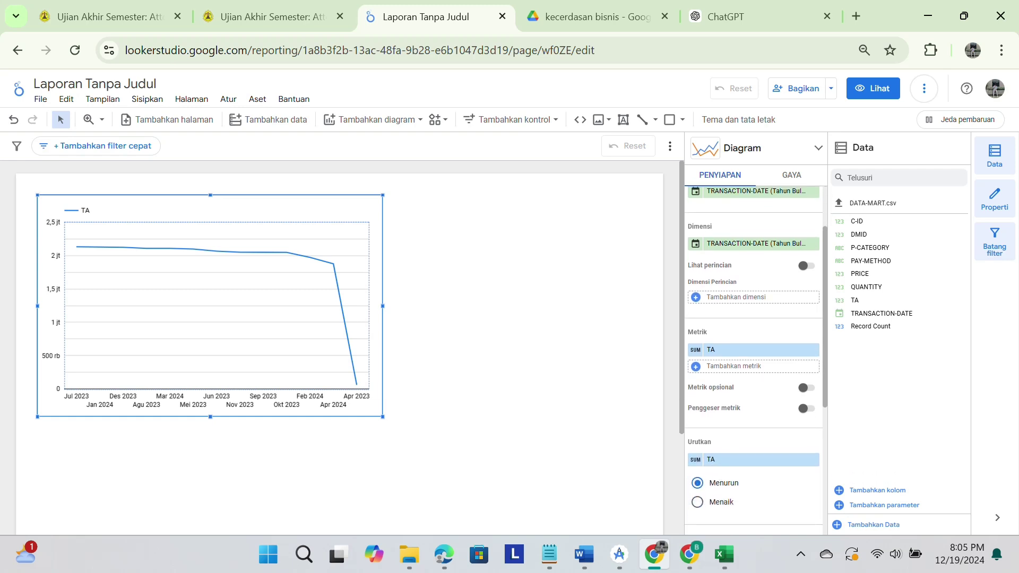
scroll(754, 361, down, 1)
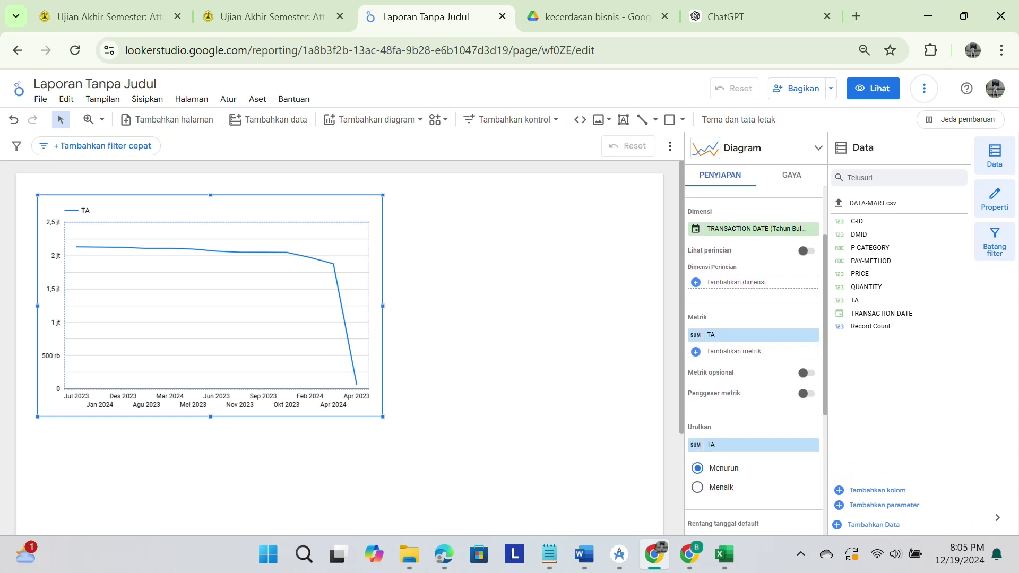
scroll(753, 361, down, 1)
click(698, 441)
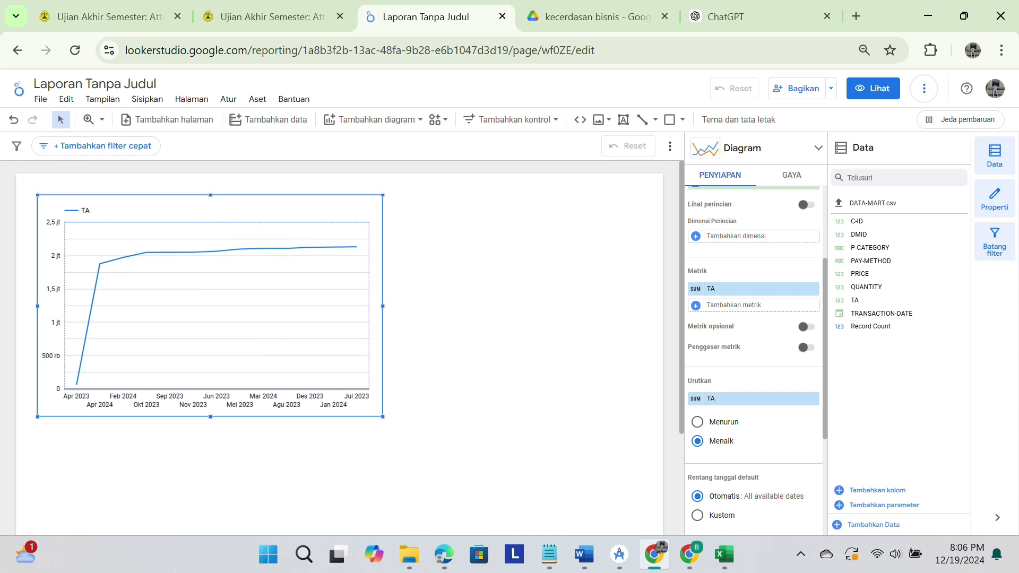
- Show a title on the line chart and replace the automatic text with "TREN PENJUALAN BULANAN"
click(792, 175)
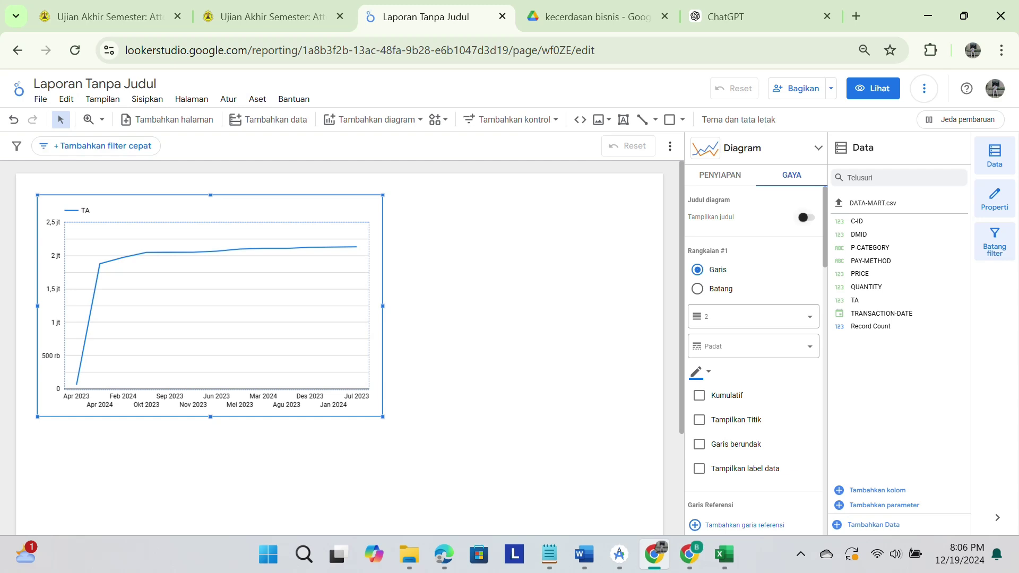
click(804, 217)
click(756, 267)
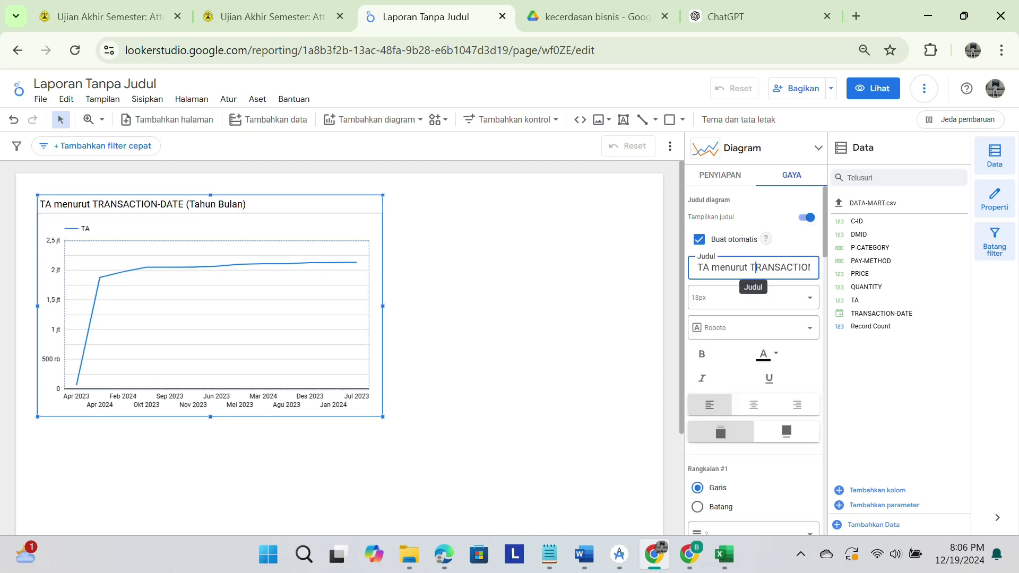
key(Right)
key(Right)
key(Right)
key(Right)
key(Right)
key(Right)
key(Right)
key(Right)
key(Right)
key(Right)
key(Right)
key(Right)
key(Right)
key(Right)
key(Right)
key(Right)
key(Right)
key(Right)
key(Right)
key(Right)
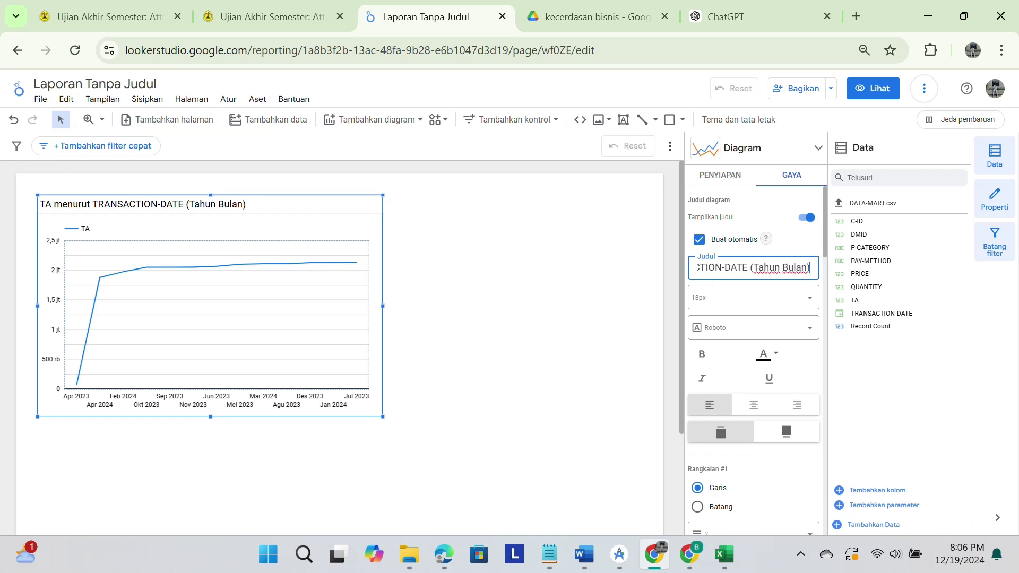
key(BackSpace)
key(BackSpace)
key(BackSpace)
key(BackSpace)
key(BackSpace)
key(BackSpace)
key(BackSpace)
key(BackSpace)
key(BackSpace)
key(BackSpace)
key(BackSpace)
key(BackSpace)
key(BackSpace)
key(BackSpace)
key(BackSpace)
key(BackSpace)
key(BackSpace)
key(BackSpace)
key(BackSpace)
key(BackSpace)
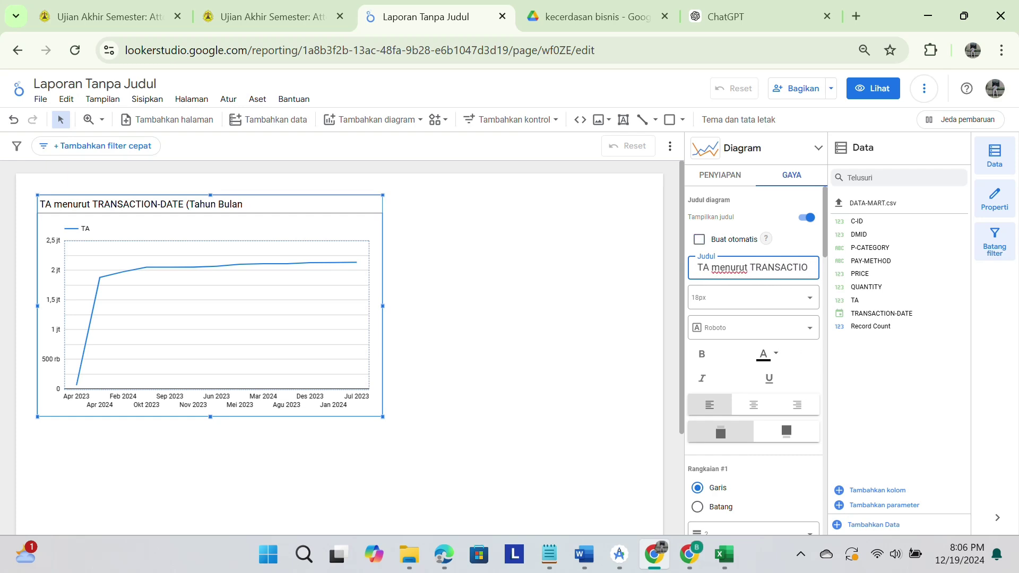
key(BackSpace)
key(BackSpace)
key(BackSpace)
key(BackSpace)
key(BackSpace)
key(BackSpace)
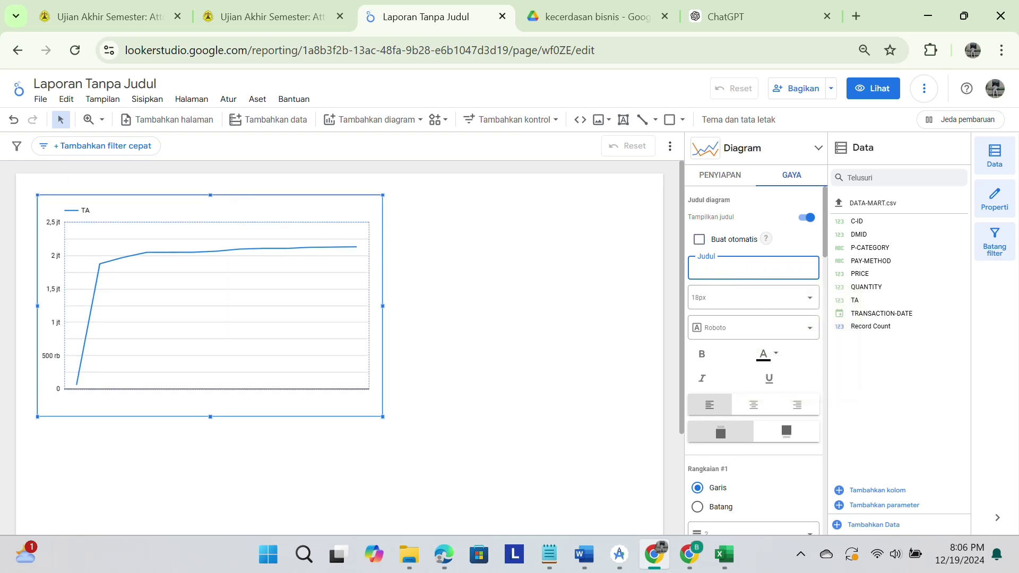
text(T)
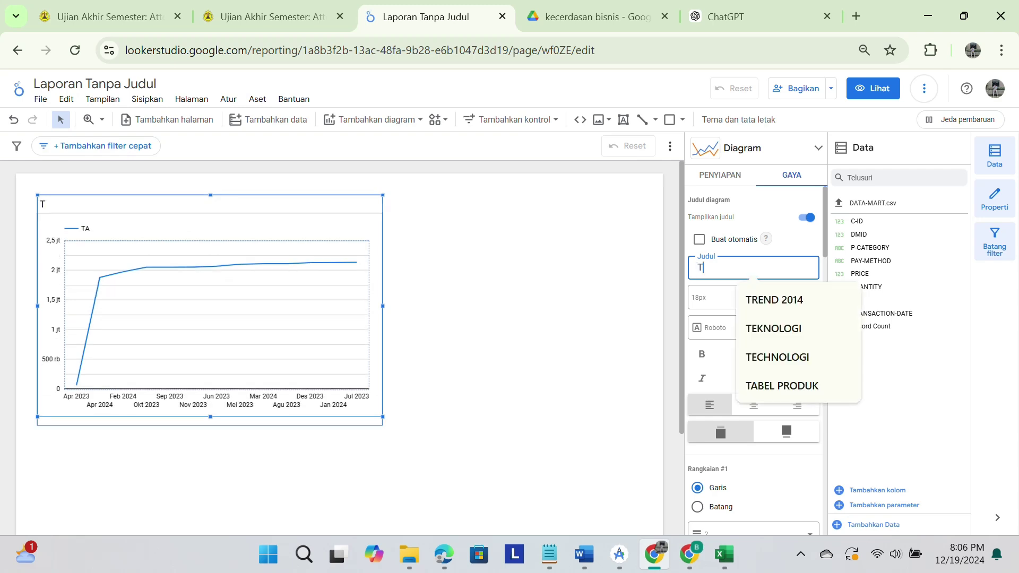
text(REN P)
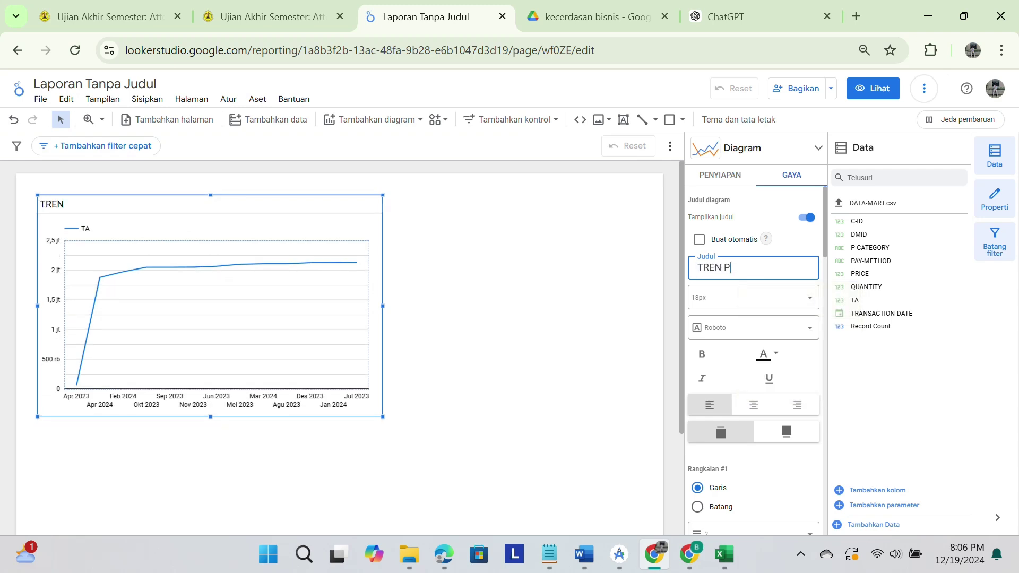
text(ENJUALAN BULANAN)
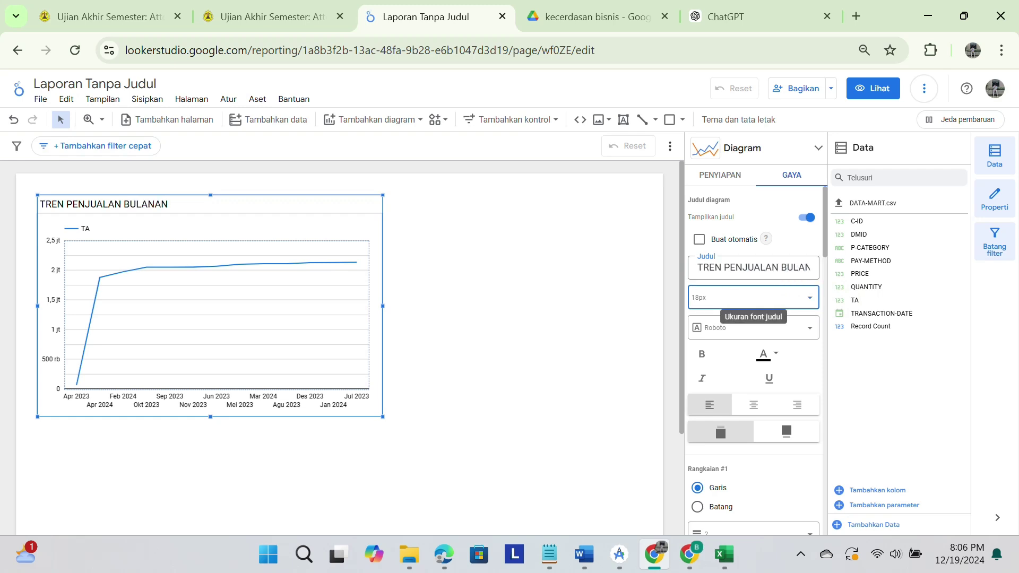
- Format the chart title as 20px, centred and bold
click(738, 298)
scroll(748, 430, down, 2)
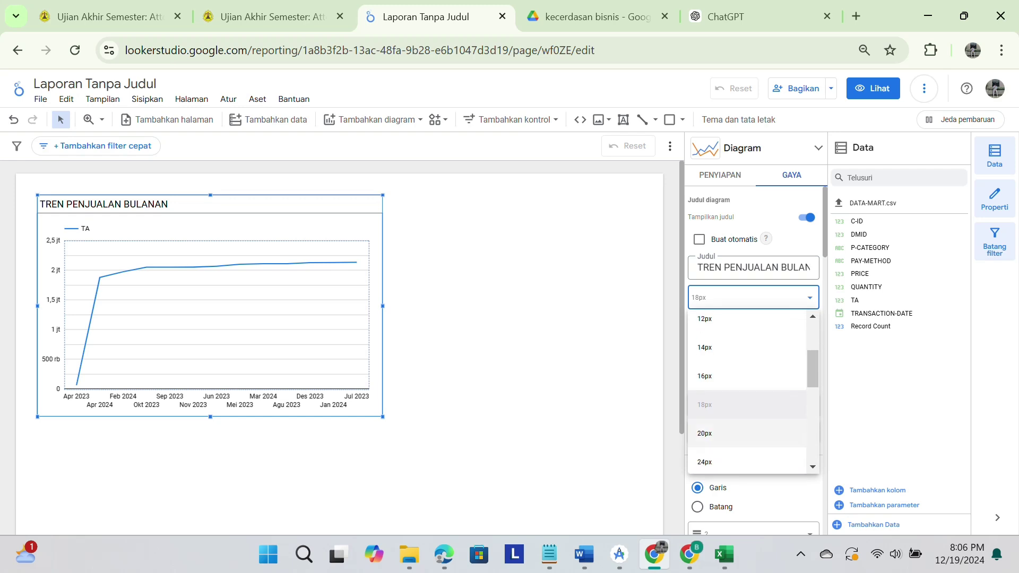
click(743, 433)
click(753, 406)
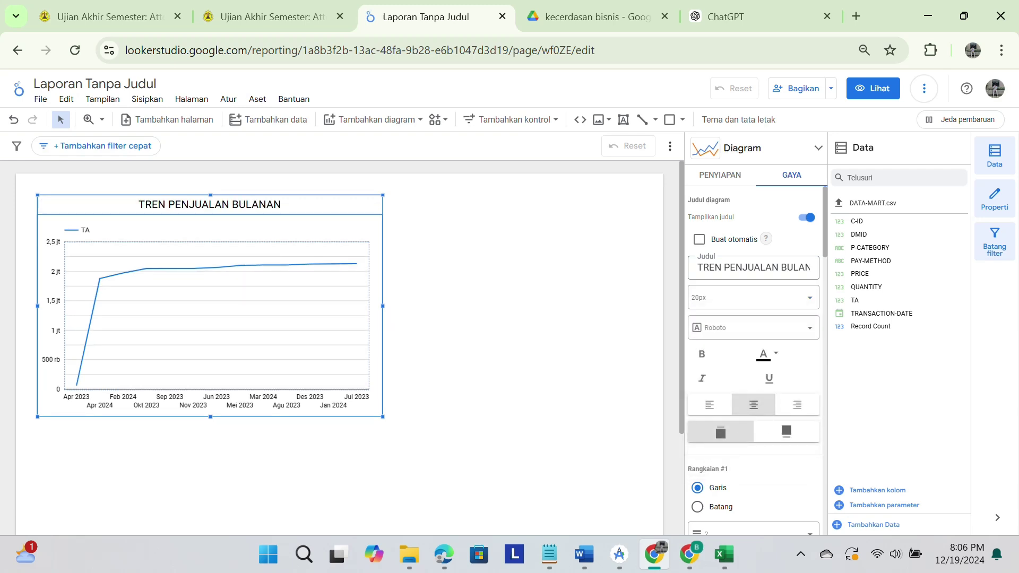
scroll(753, 361, down, 3)
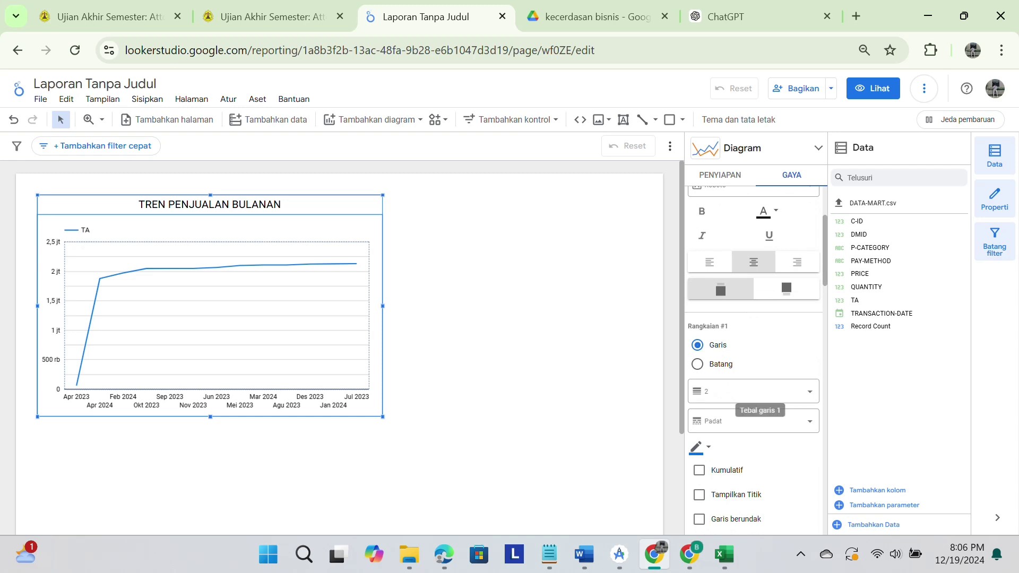
click(701, 211)
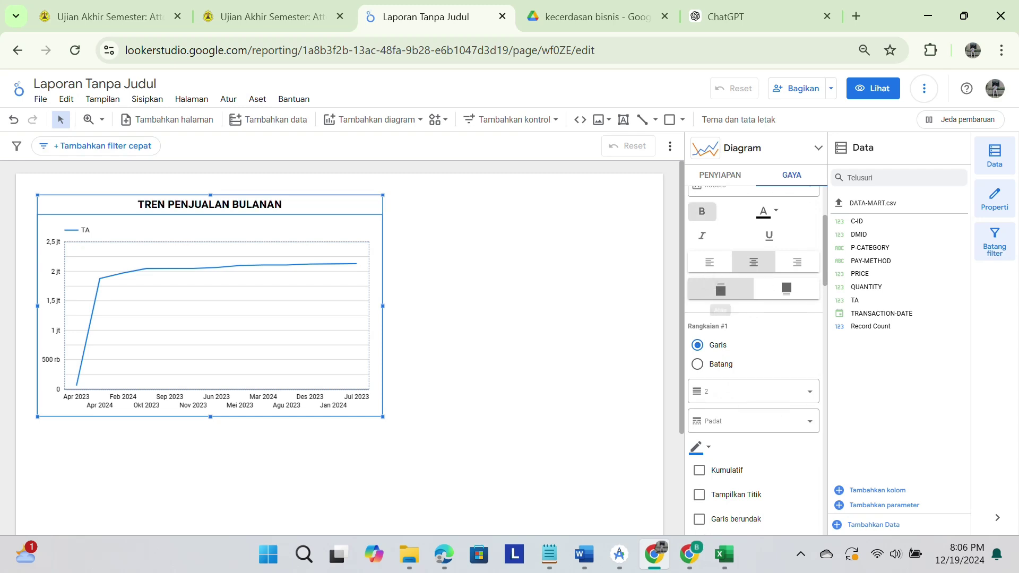
- Make the TA series cumulative and show its data labels, leaving stepped lines and points switched off
scroll(753, 319, down, 3)
scroll(753, 358, up, 1)
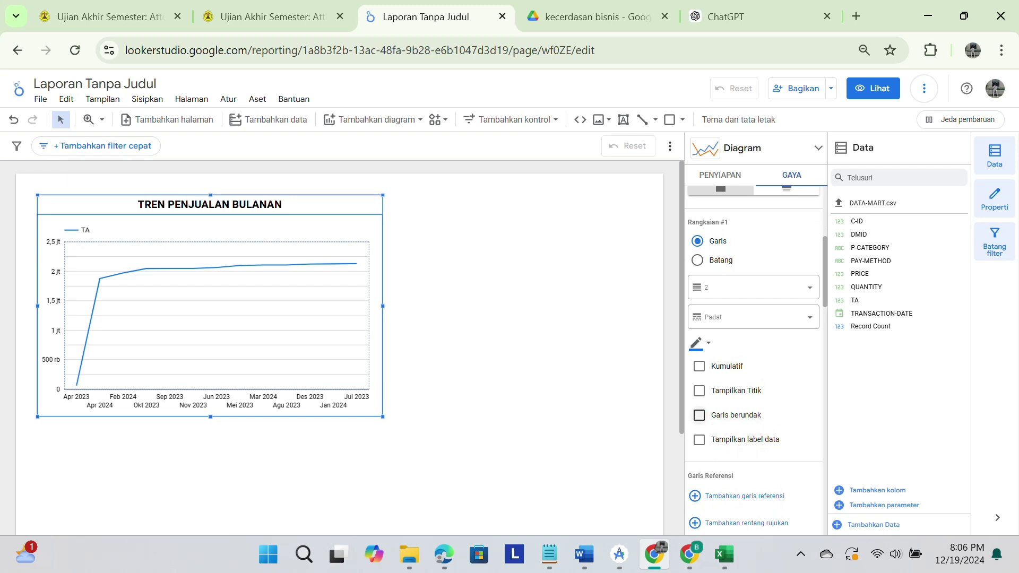
click(699, 415)
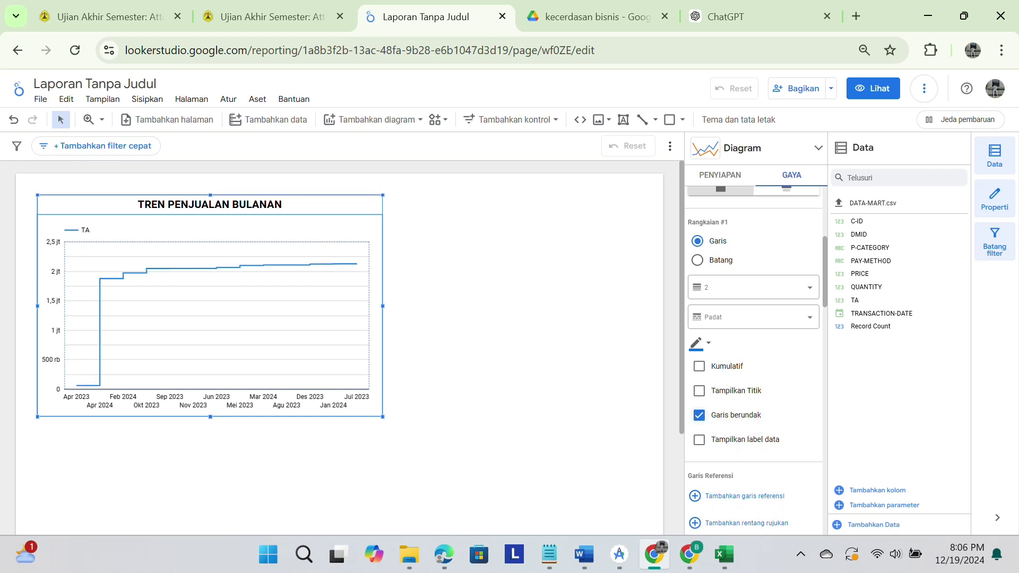
click(699, 440)
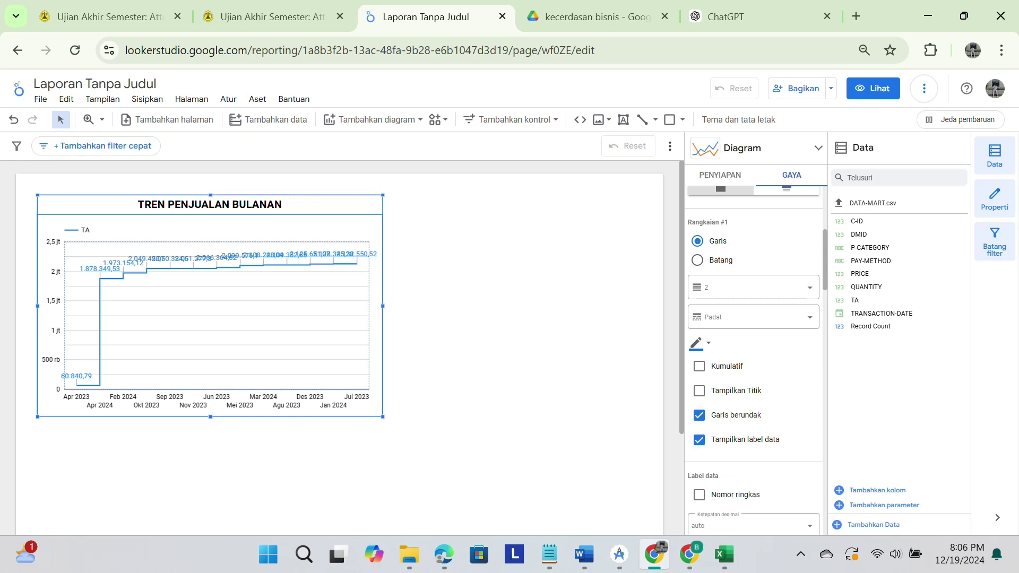
click(699, 415)
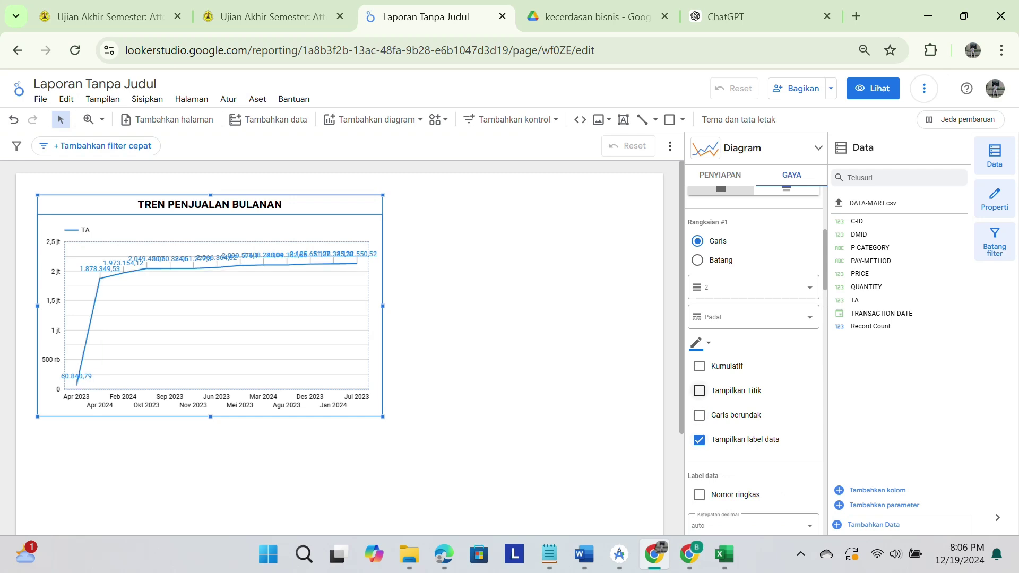
click(699, 391)
click(699, 366)
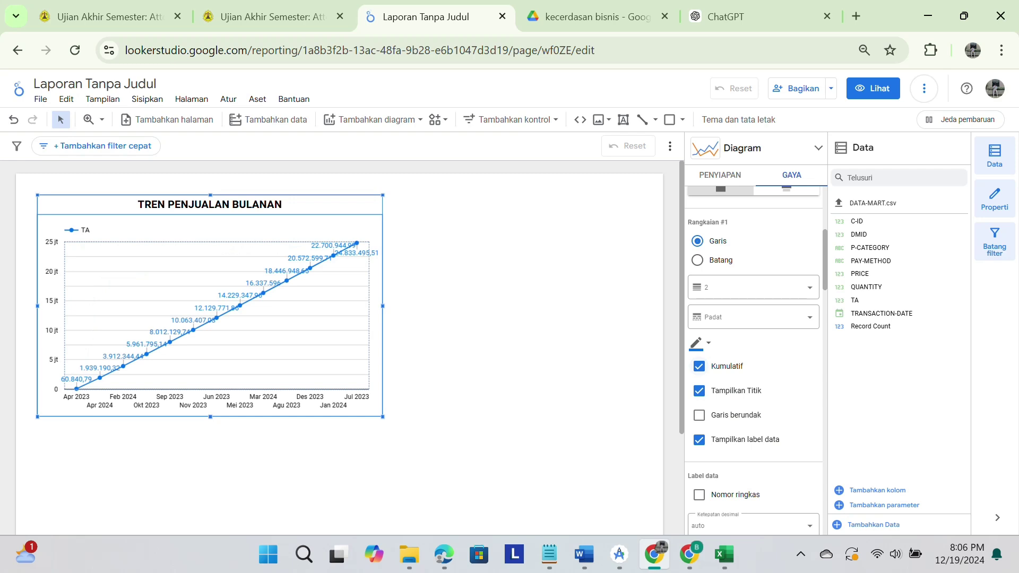
click(698, 390)
- Look through the line chart's remaining style settings for data labels, reference lines, axes, grid and legend
scroll(754, 351, down, 4)
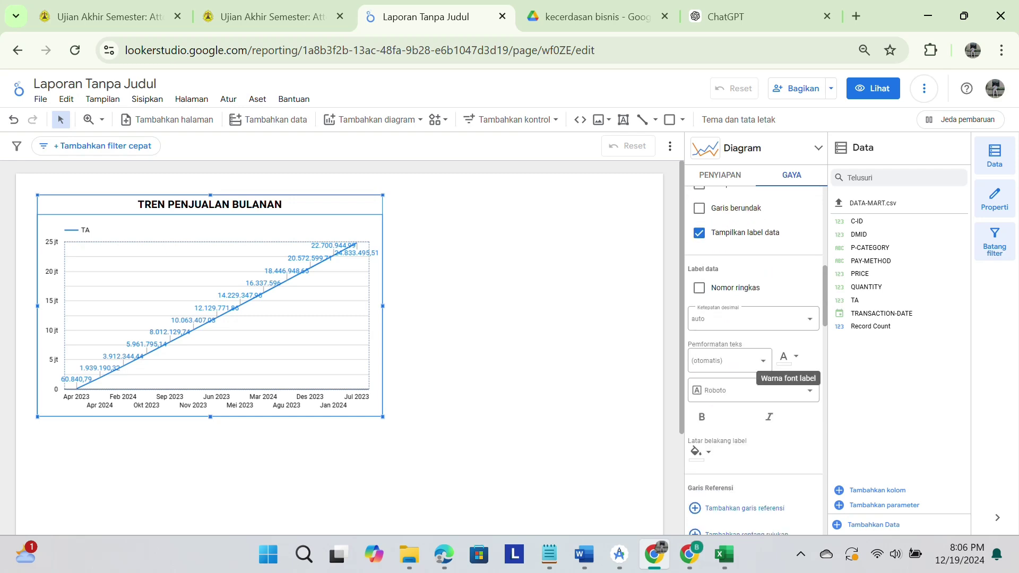
scroll(753, 350, down, 5)
scroll(753, 360, down, 6)
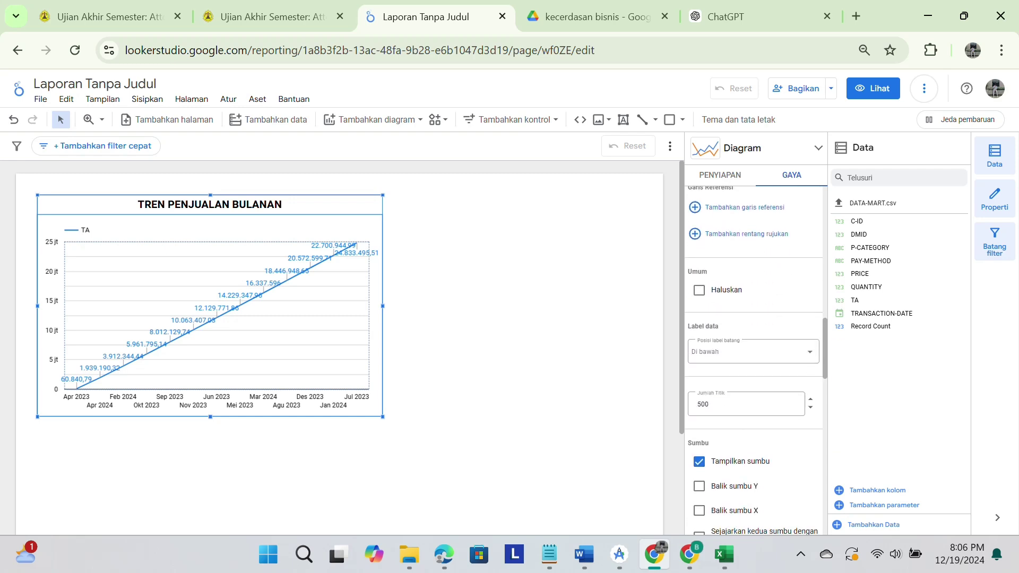
scroll(754, 319, down, 6)
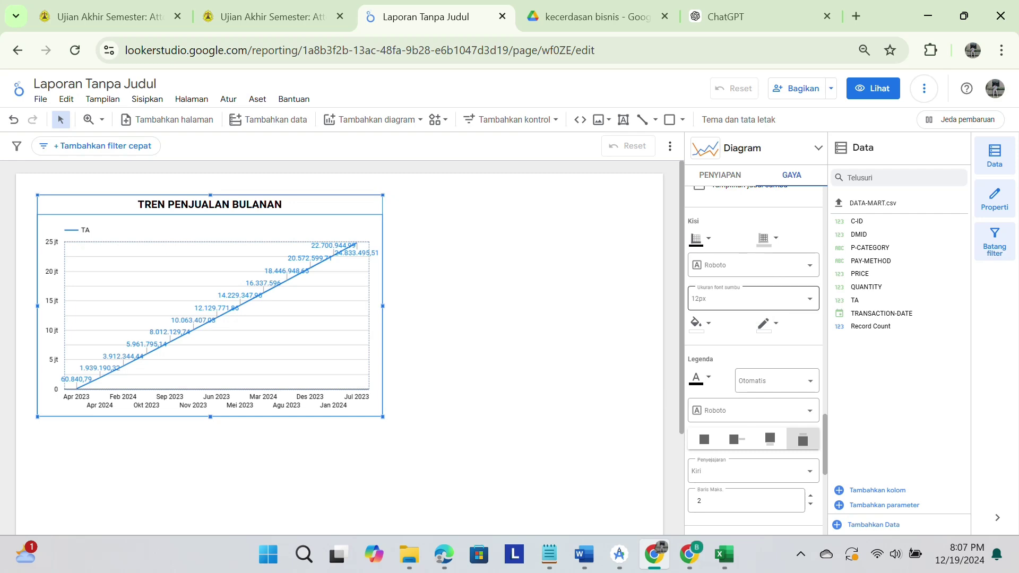
scroll(753, 410, up, 10)
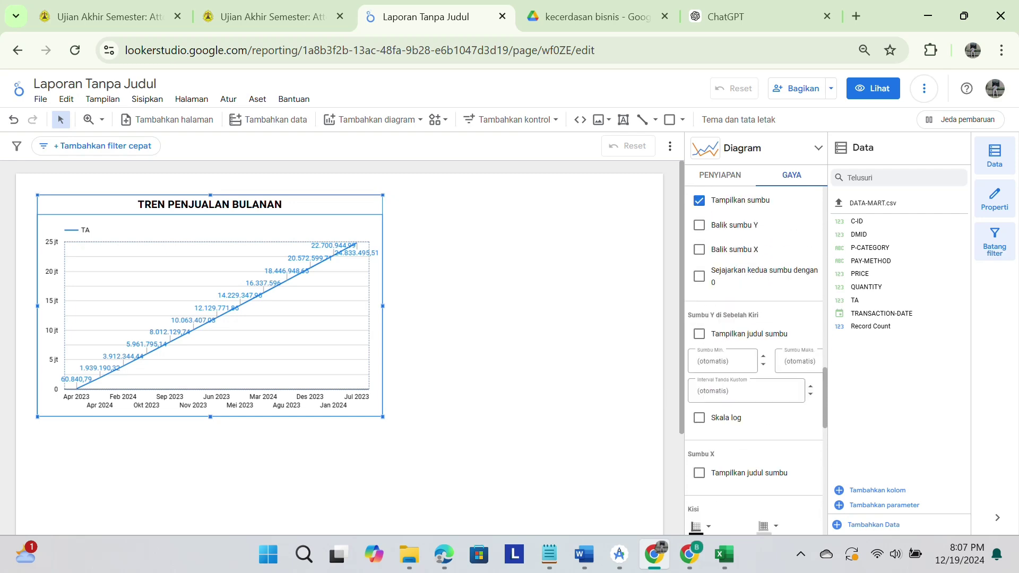
scroll(753, 362, up, 10)
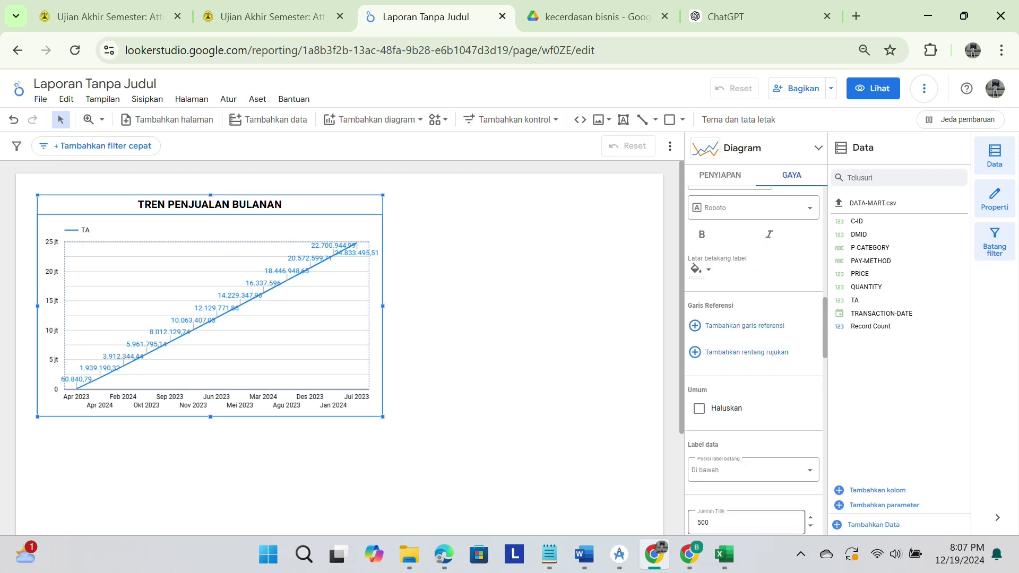
- Give the TA data labels on the line chart a light teal background
scroll(751, 318, up, 2)
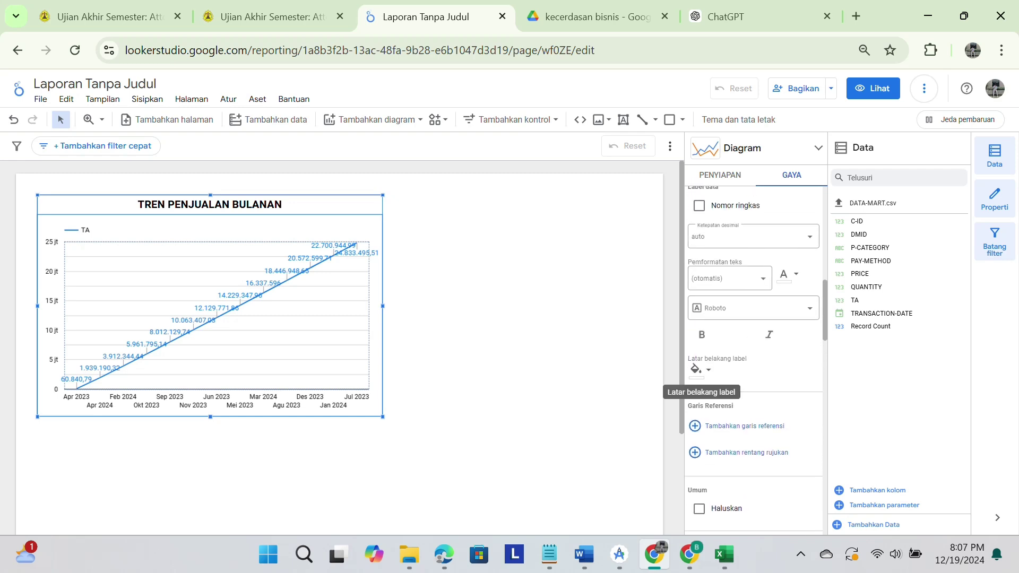
click(696, 369)
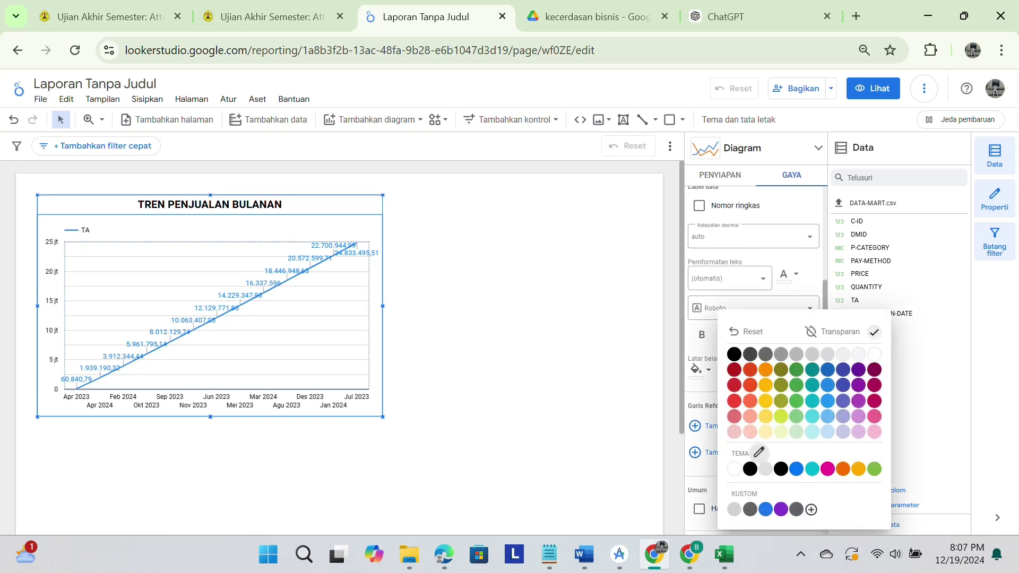
click(812, 431)
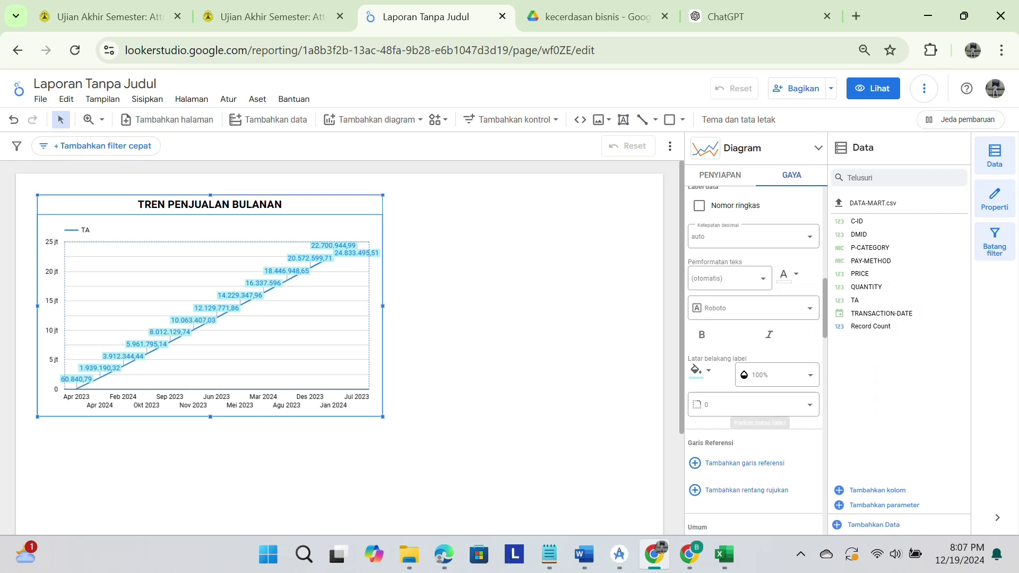
- Fill the line chart's plot area with light green
scroll(753, 403, up, 4)
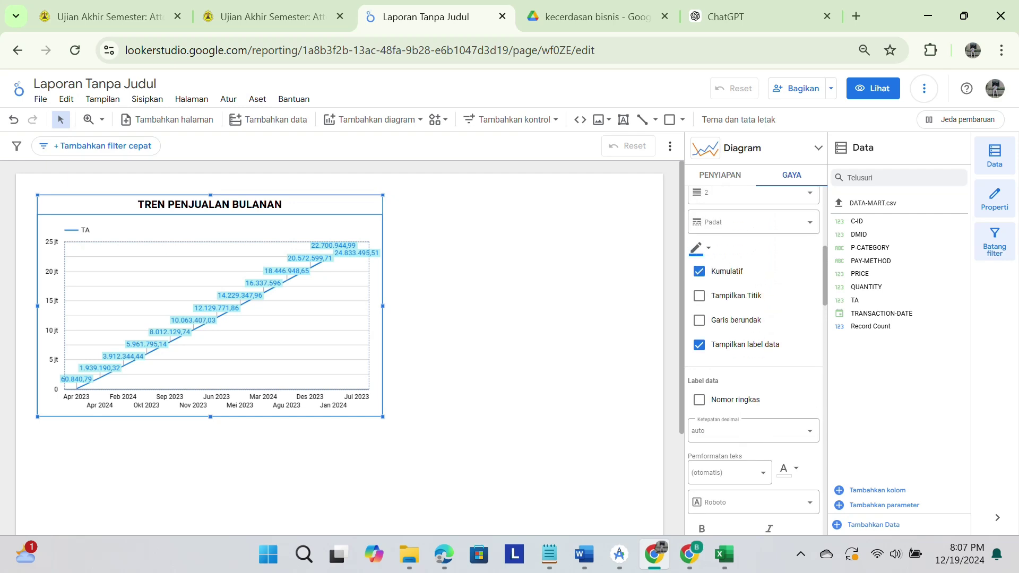
scroll(753, 404, up, 5)
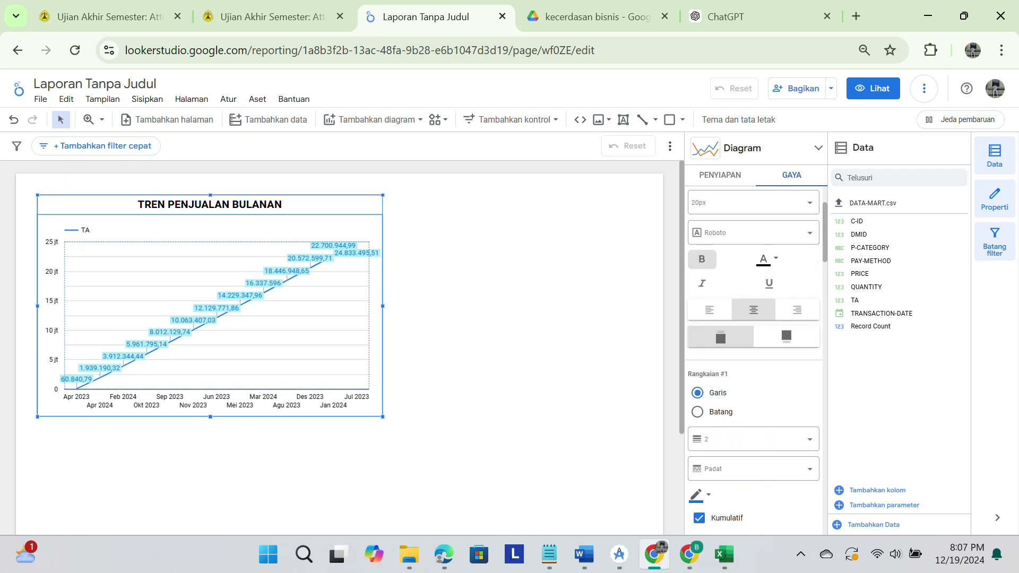
scroll(740, 355, down, 7)
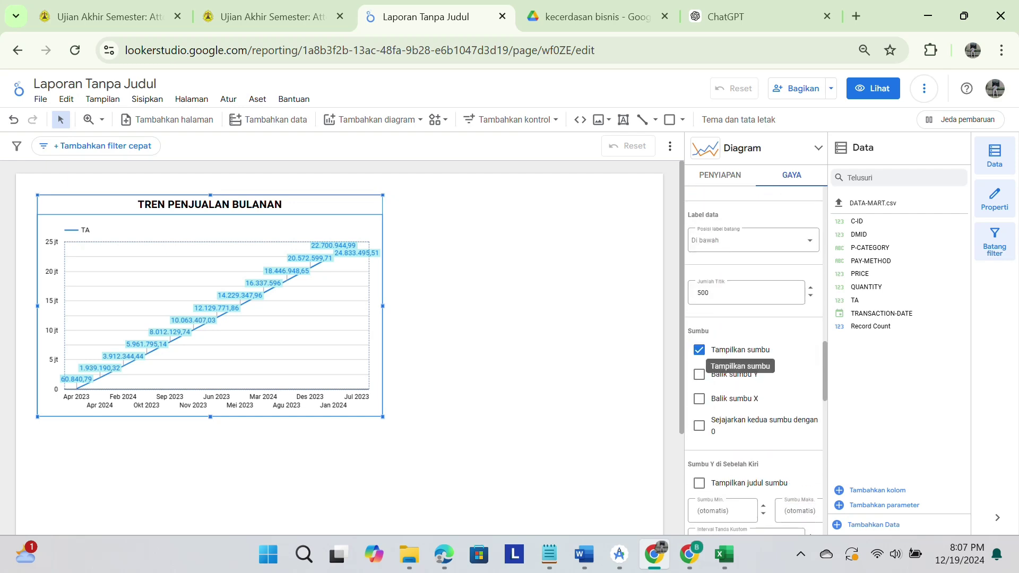
scroll(740, 354, down, 5)
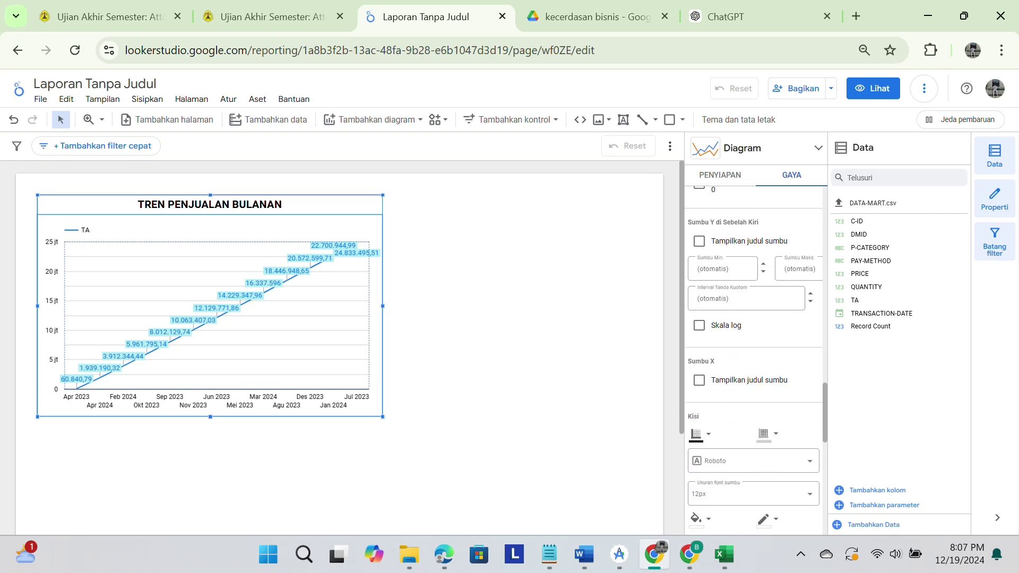
scroll(700, 406, down, 3)
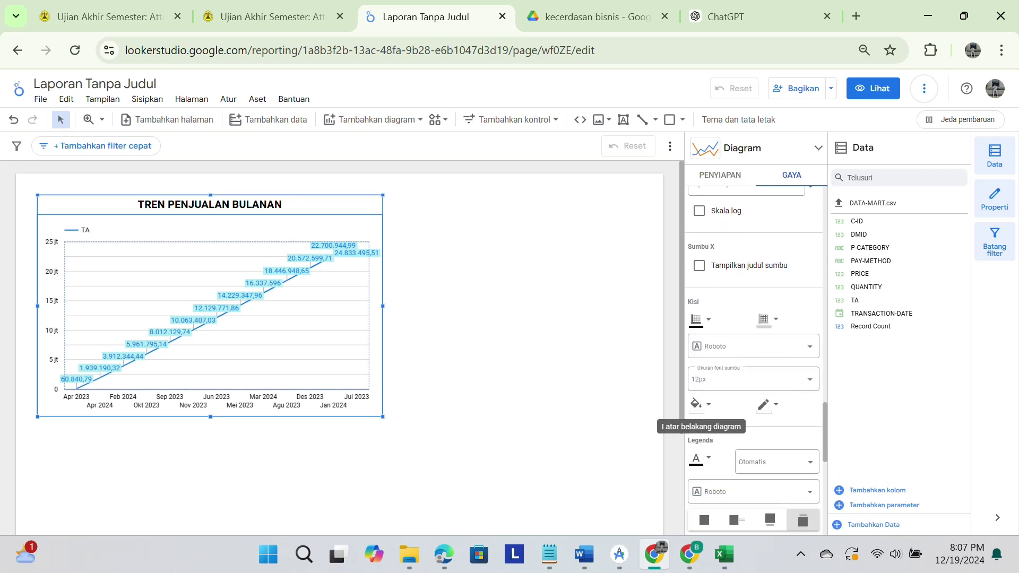
click(700, 404)
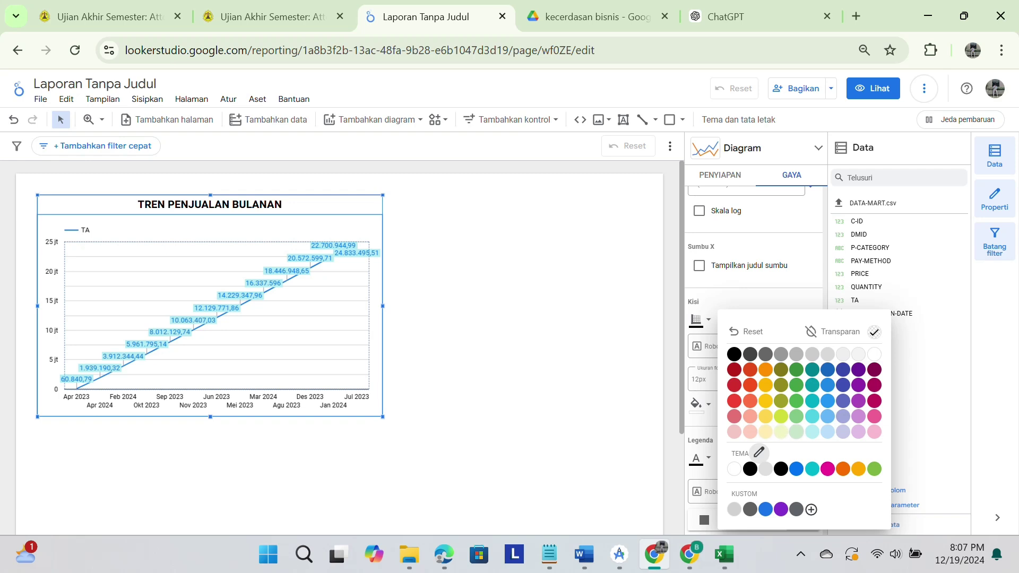
click(796, 432)
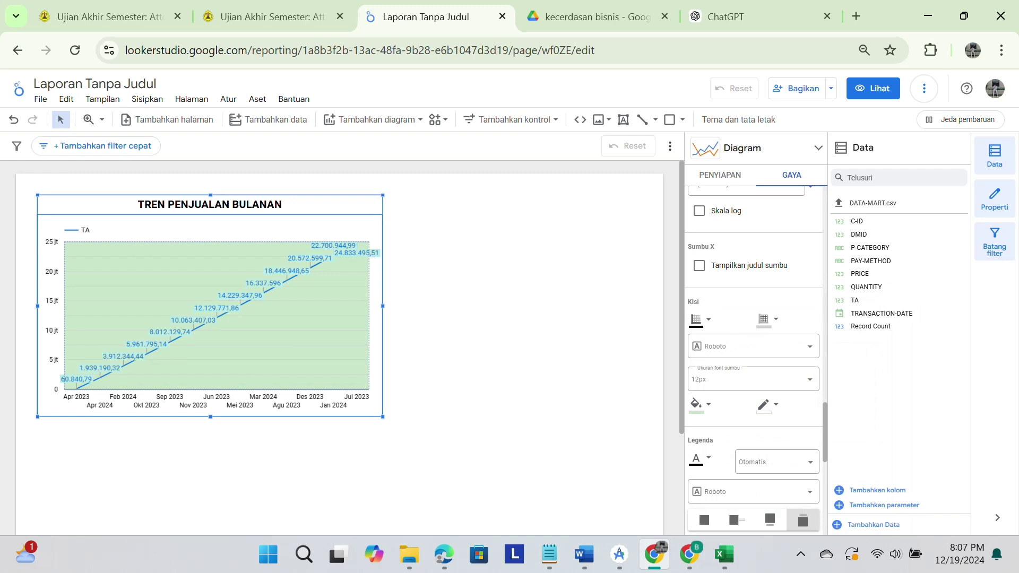
- Set the line chart's overall background to yellow and deselect the chart
scroll(699, 425, down, 5)
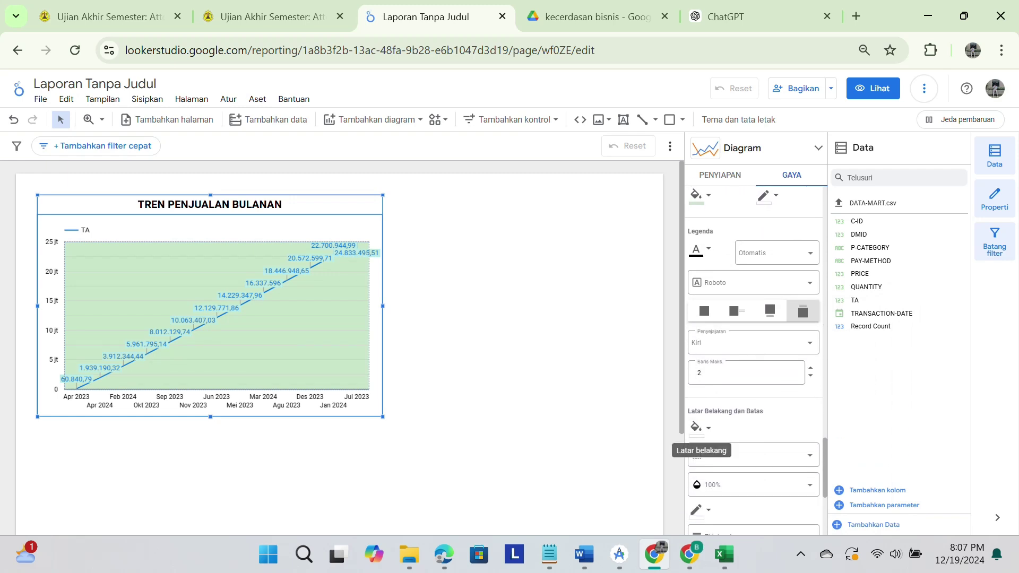
click(700, 428)
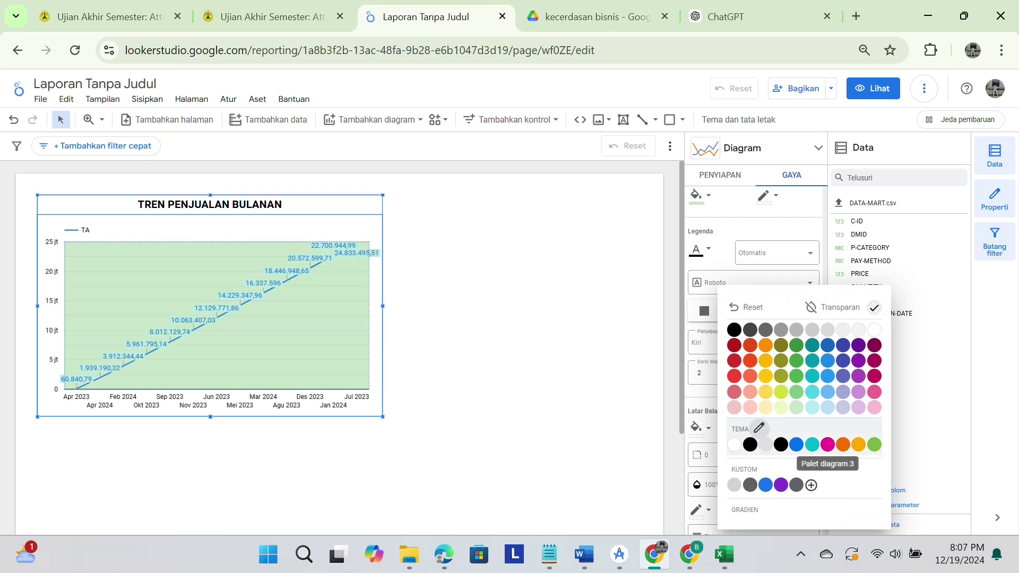
click(766, 391)
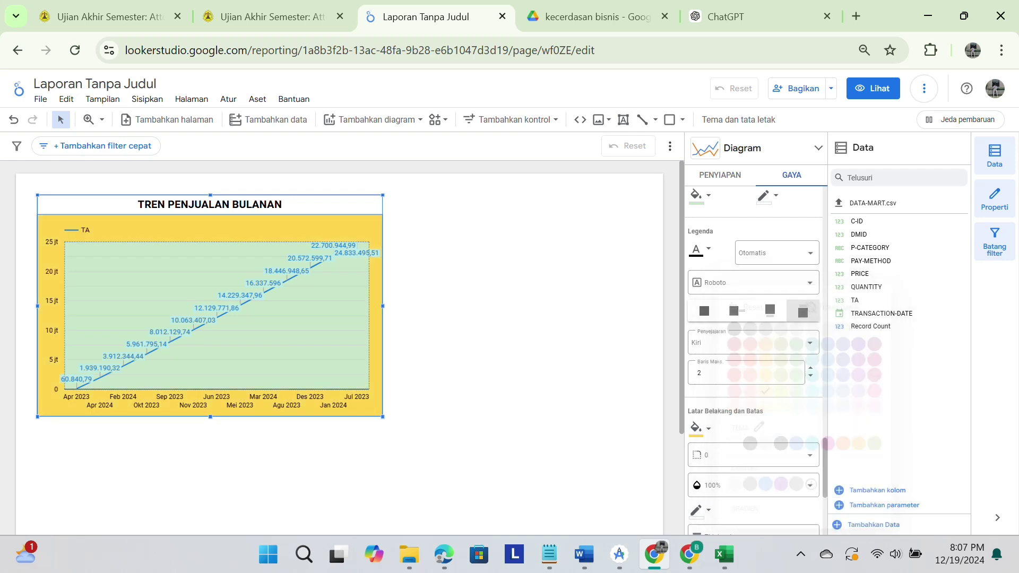
click(458, 236)
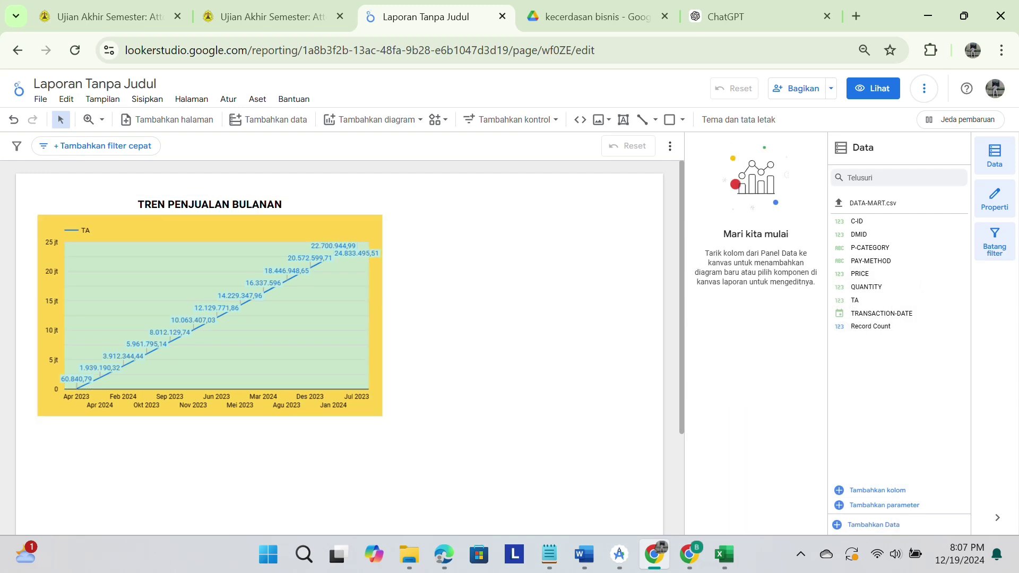
- Copy and paste the TREN PENJUALAN BULANAN chart and move the copy diagonally down and away from the original
click(327, 368)
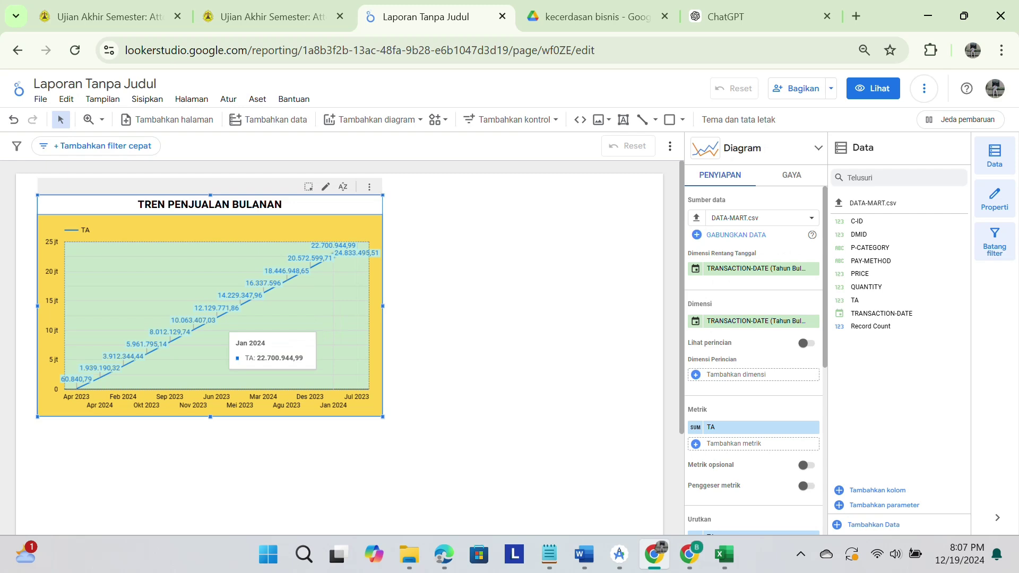
right_click(332, 340)
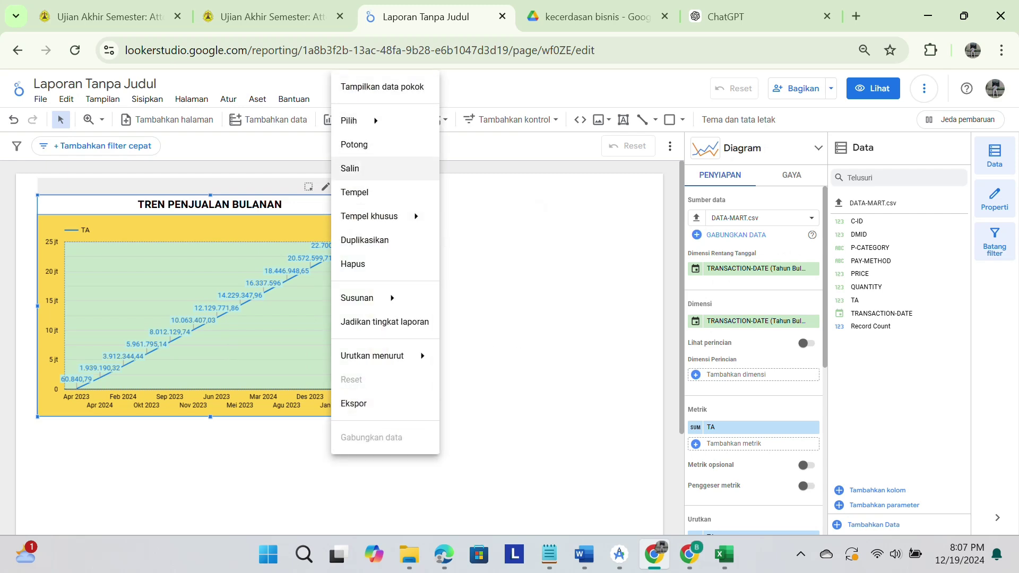
click(356, 169)
right_click(341, 366)
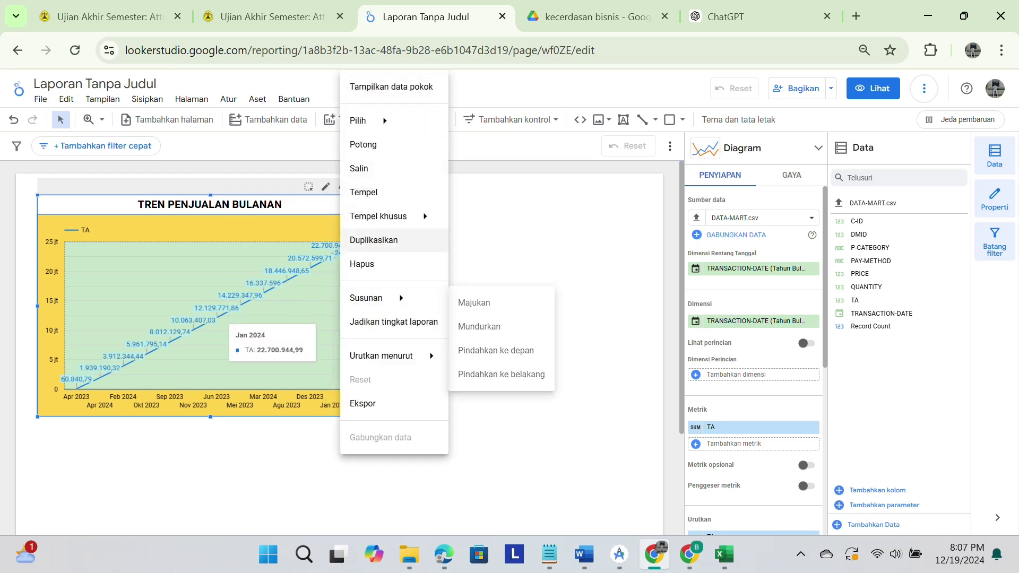
click(363, 192)
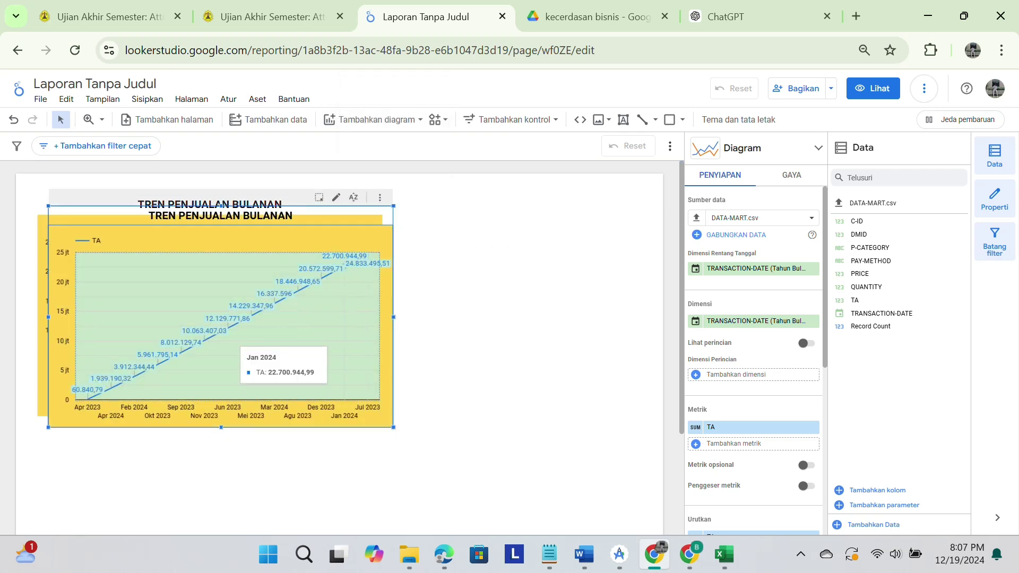
drag(238, 318, 393, 380)
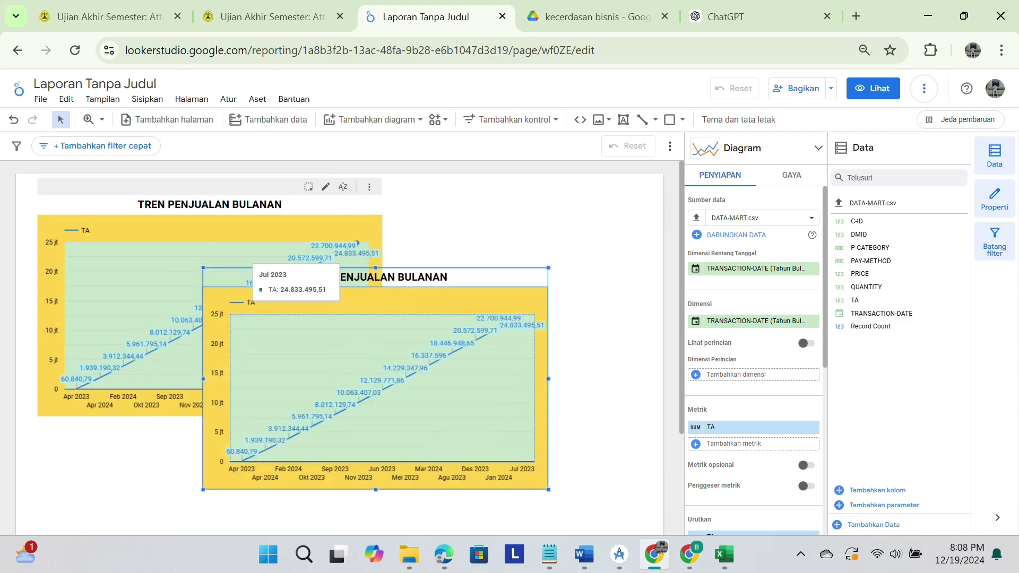
- Shrink the original line chart slightly and place its copy directly beside it
click(308, 206)
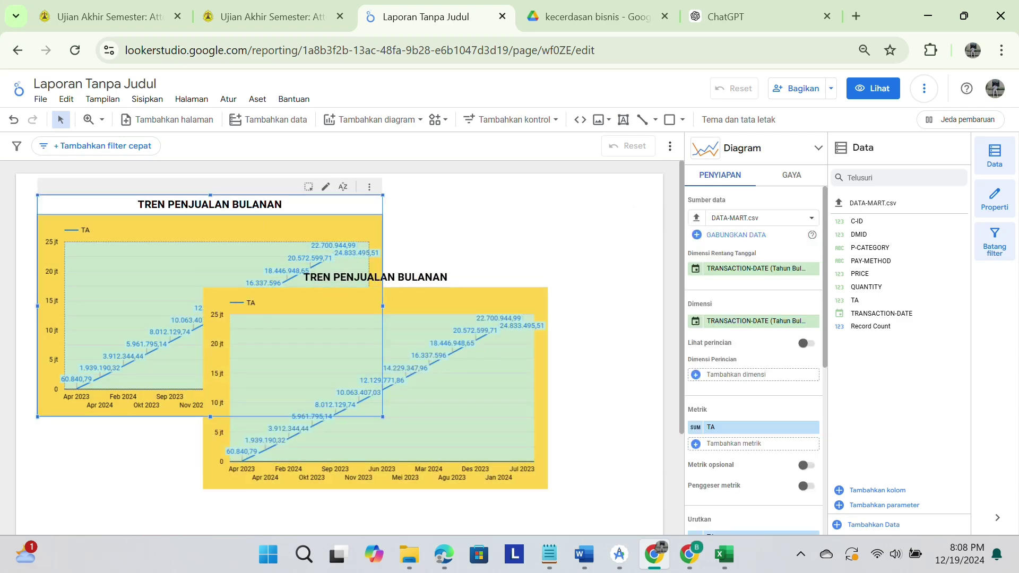
drag(383, 195, 356, 202)
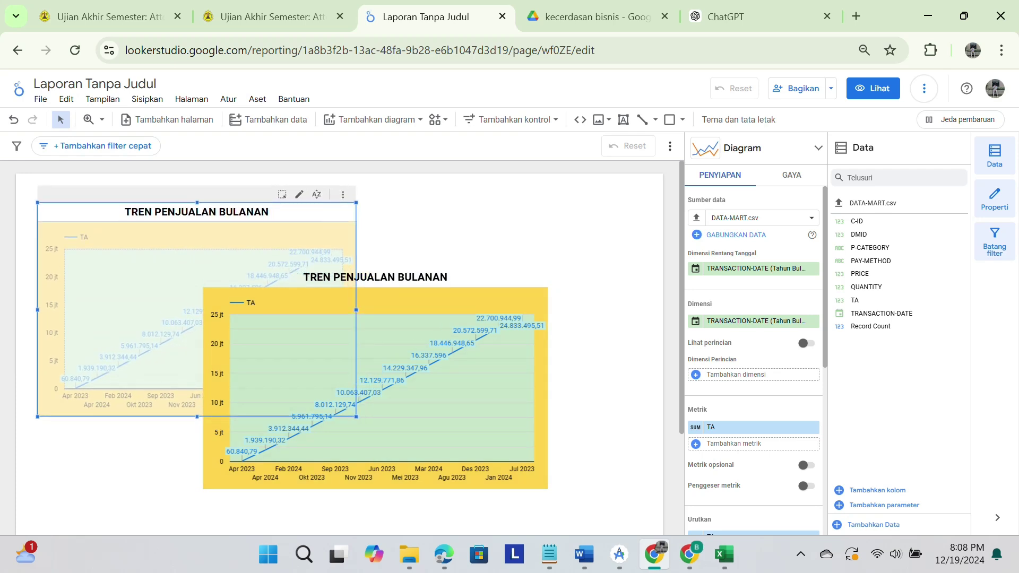
drag(383, 389, 536, 331)
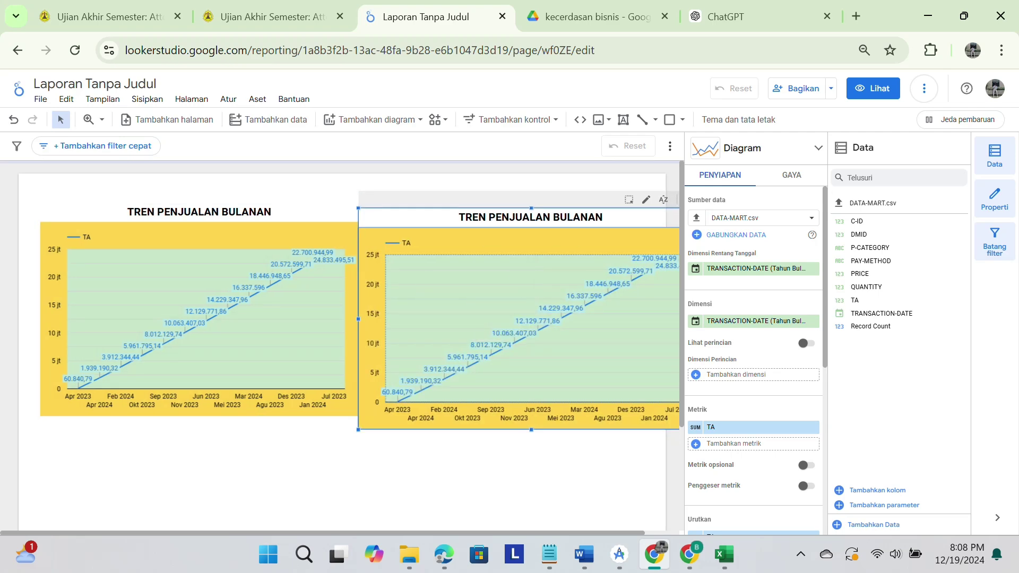
- Set the current page's canvas width to 1500 pixels in its style settings
click(192, 100)
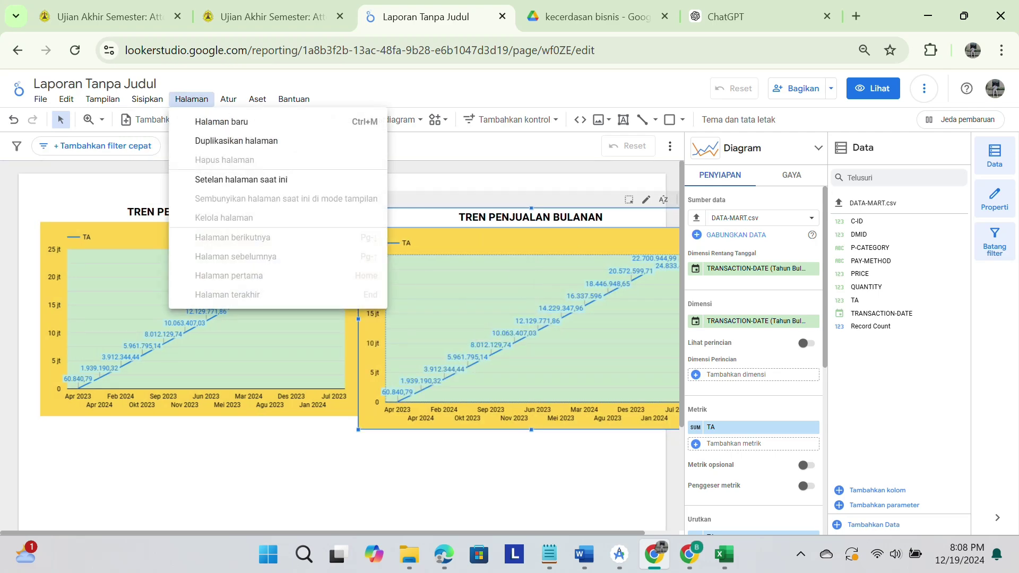
click(241, 180)
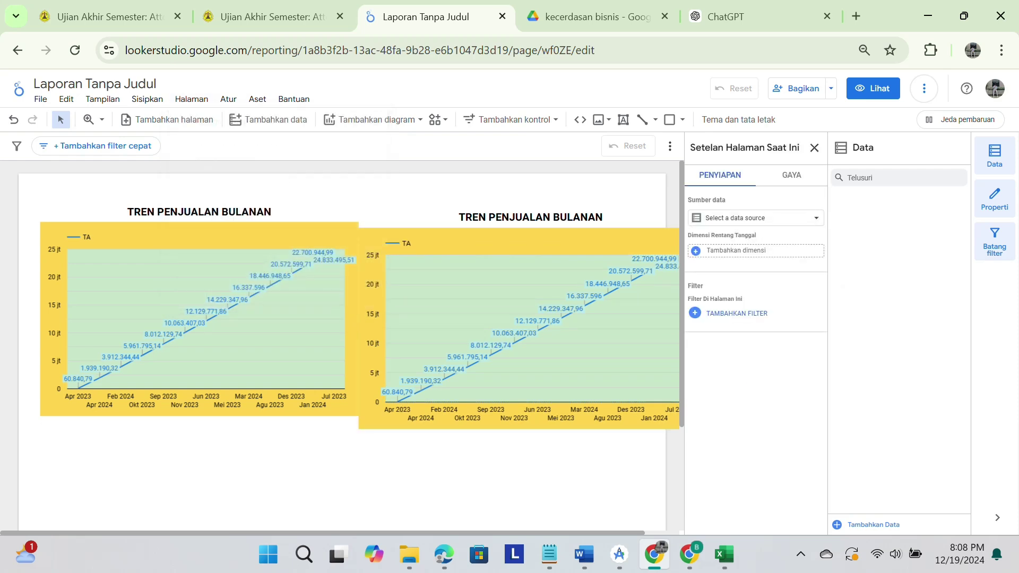
click(791, 175)
click(698, 304)
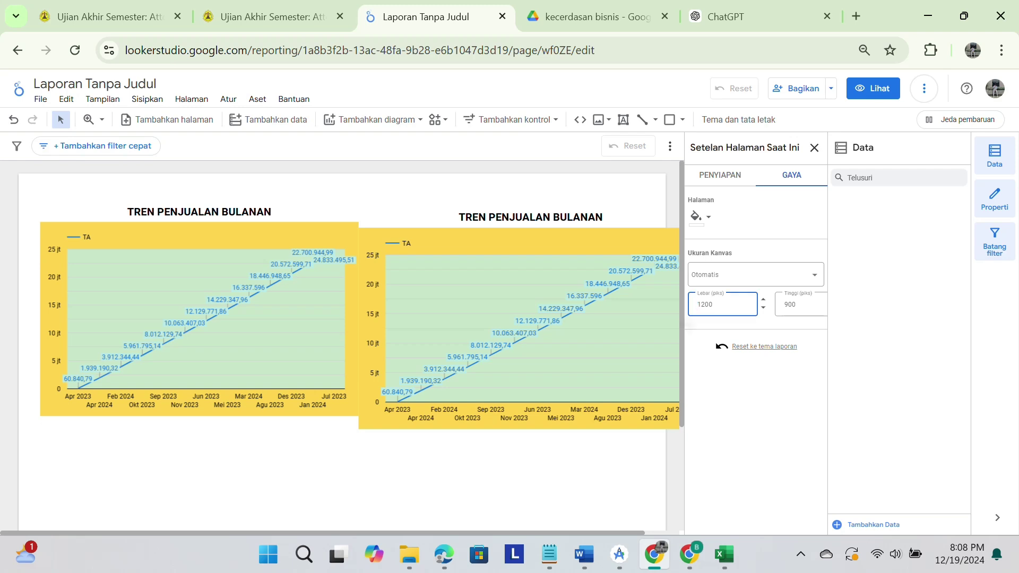
key(ctrl+a)
text(15000)
key(BackSpace)
key(Return)
- Set the current page's canvas height to 1500 pixels
click(800, 305)
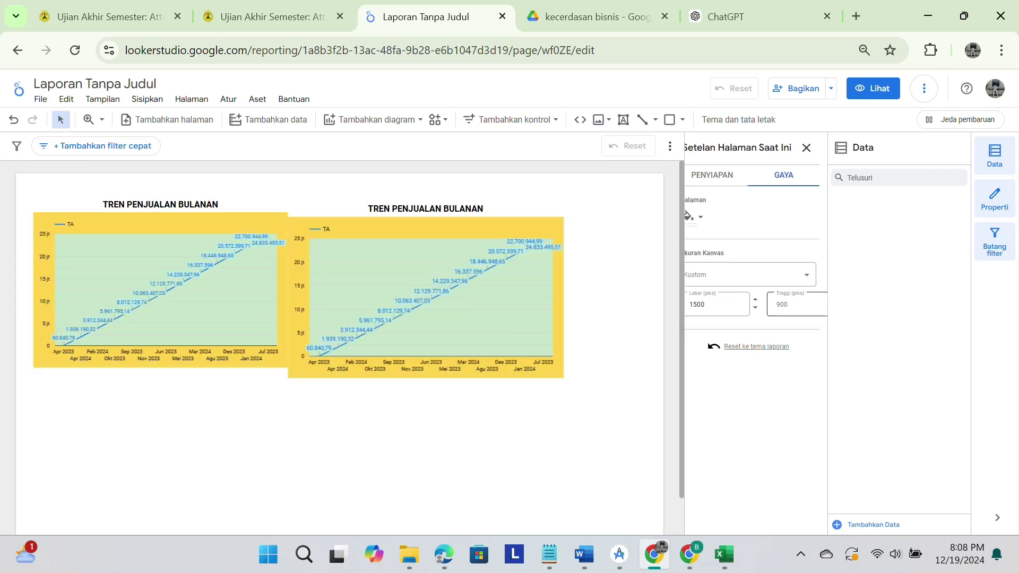
click(776, 304)
key(ctrl+a)
text(1500)
click(767, 325)
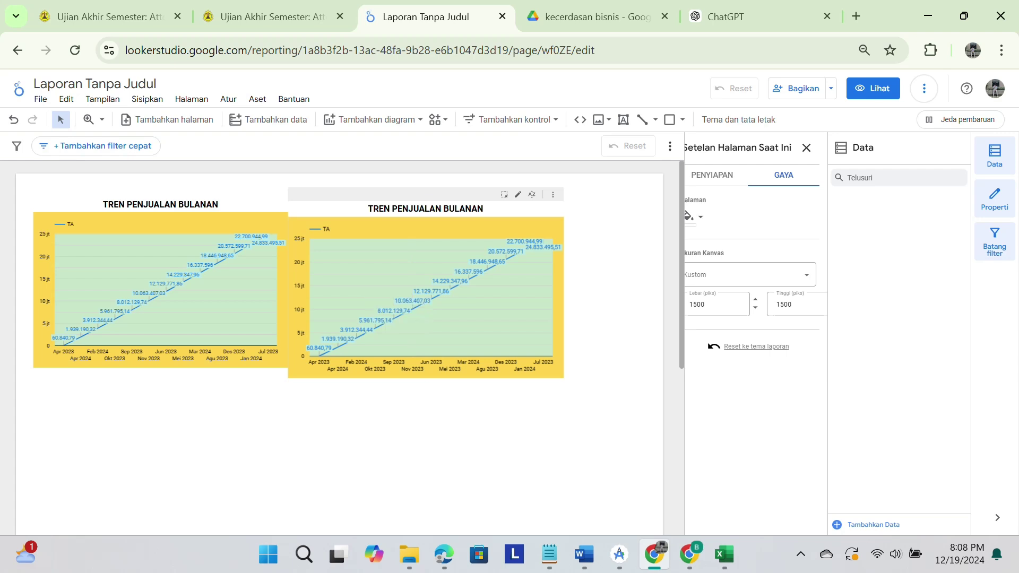
- Spread the two line charts apart on the canvas, with a clear gap between them and their lower edges aligned
drag(412, 330, 496, 325)
drag(160, 282, 170, 328)
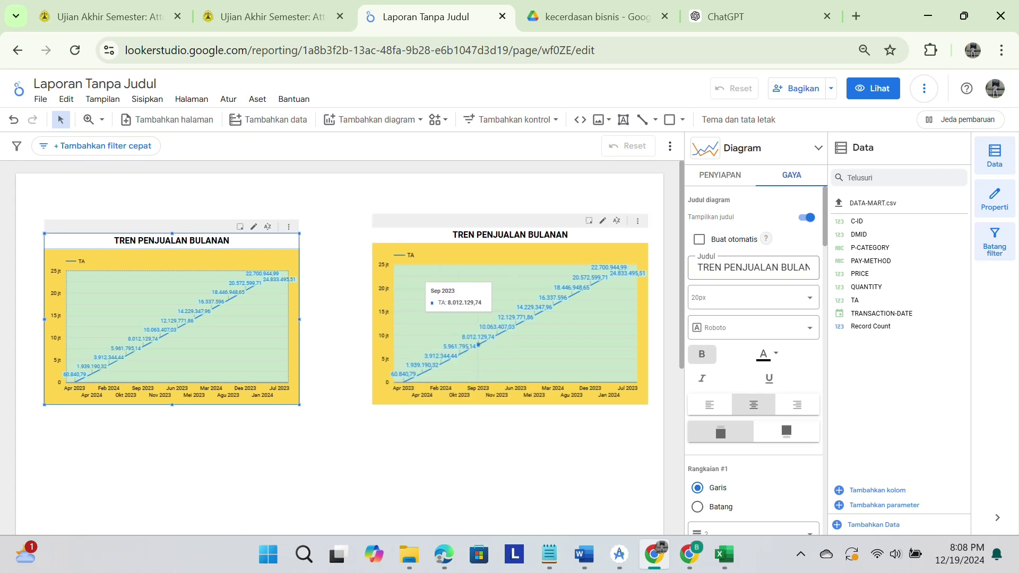
- Change the copied TREN PENJUALAN BULANAN chart from a line chart to a horizontal bar chart
click(482, 235)
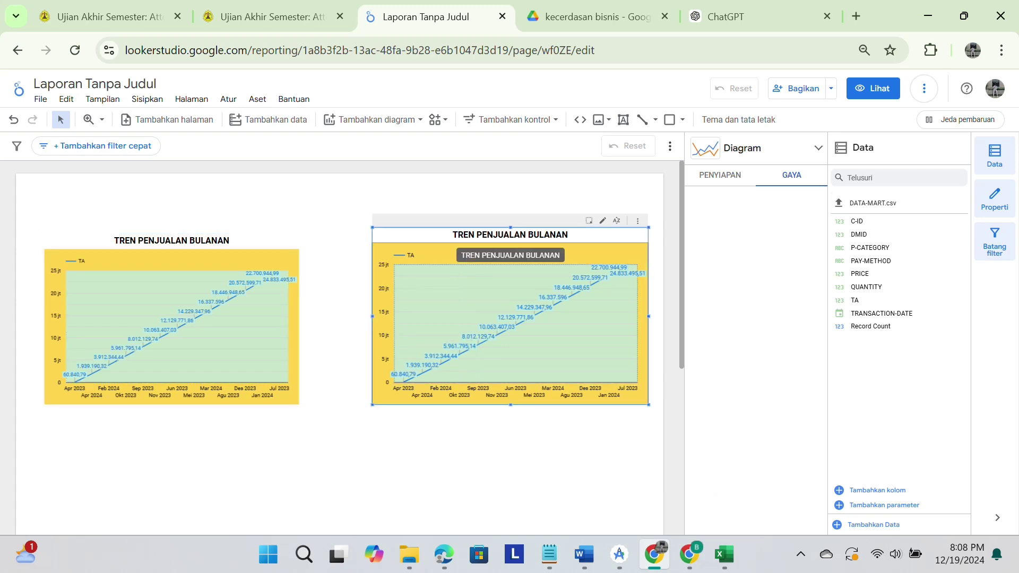
click(719, 175)
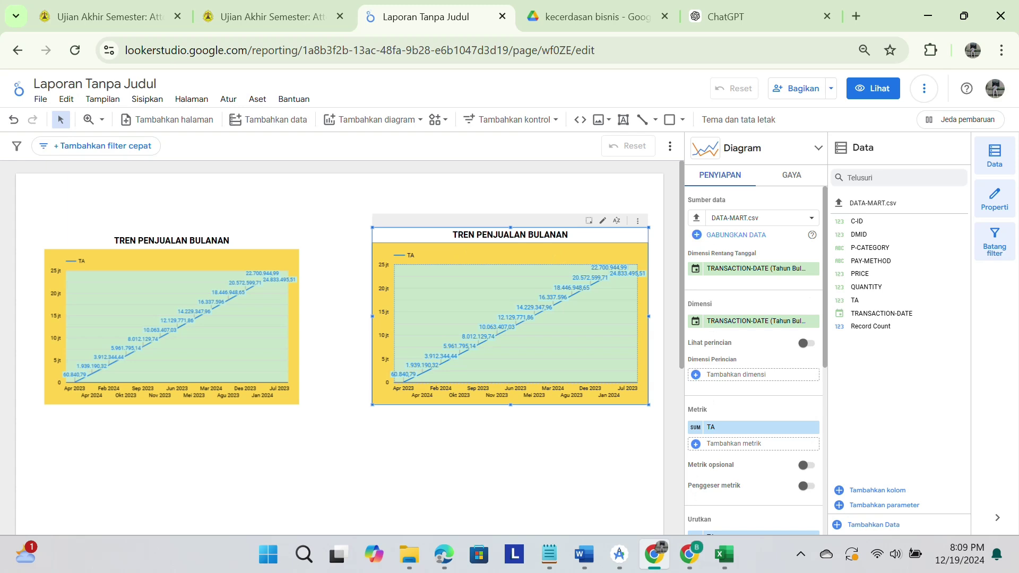
click(754, 148)
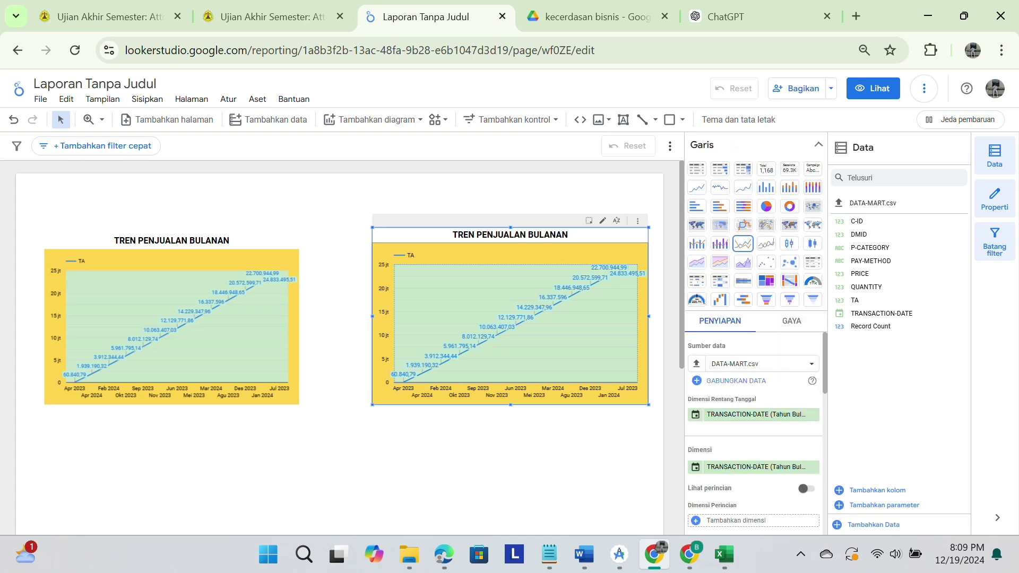
click(696, 206)
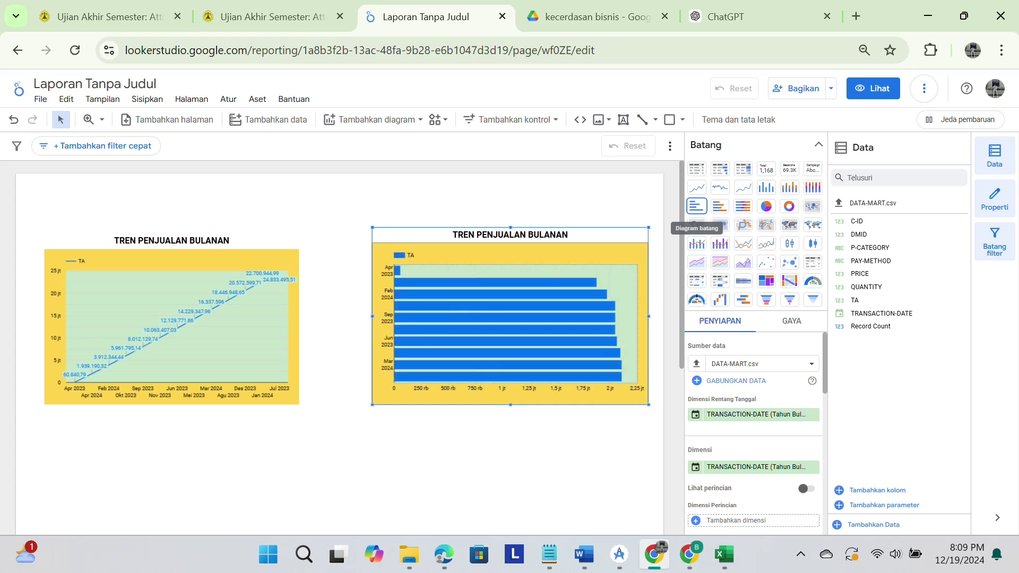
- Replace the bar chart's dimension with PAY-METHOD and add DMID to its metrics ahead of TA
scroll(754, 387, down, 3)
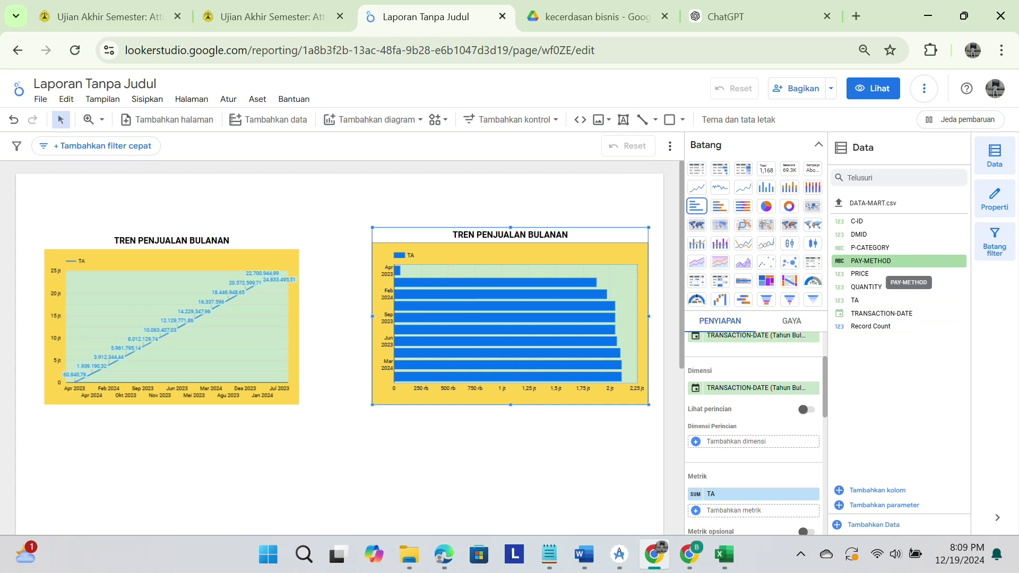
drag(870, 260, 756, 385)
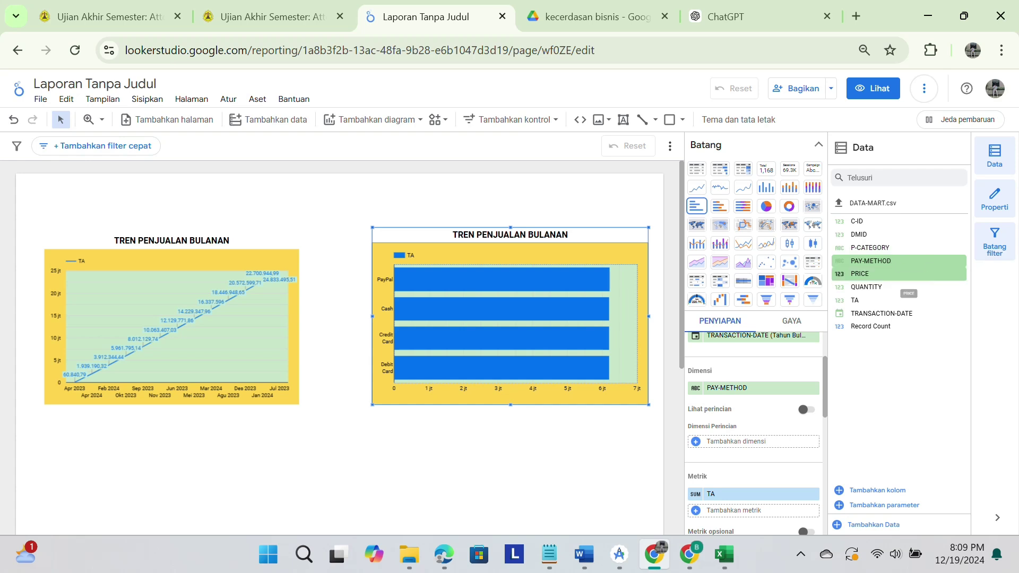
drag(908, 260, 700, 498)
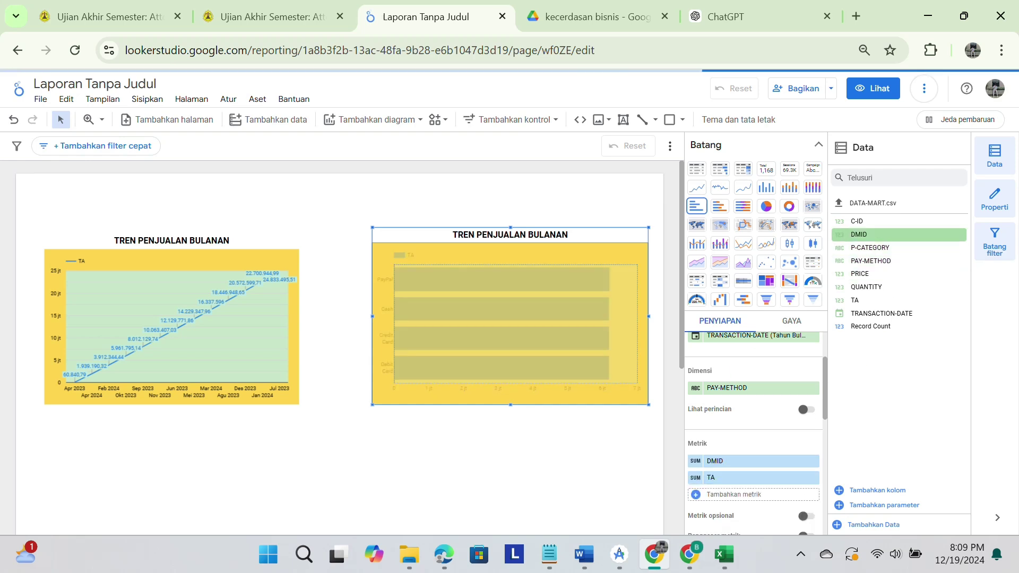
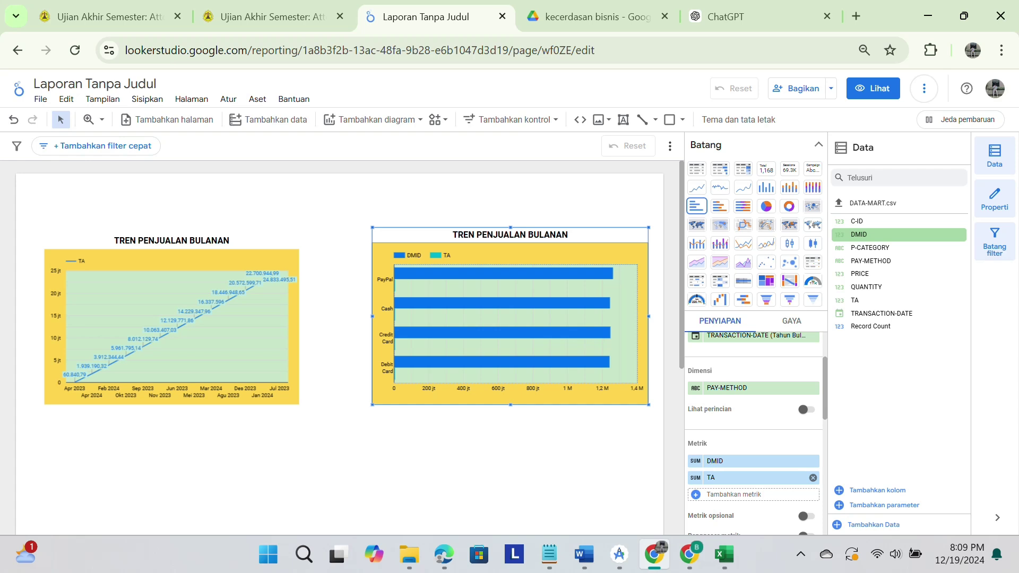
- Remove TA from the bar chart's metrics and move the bar chart and the line chart closer together on the canvas
click(812, 478)
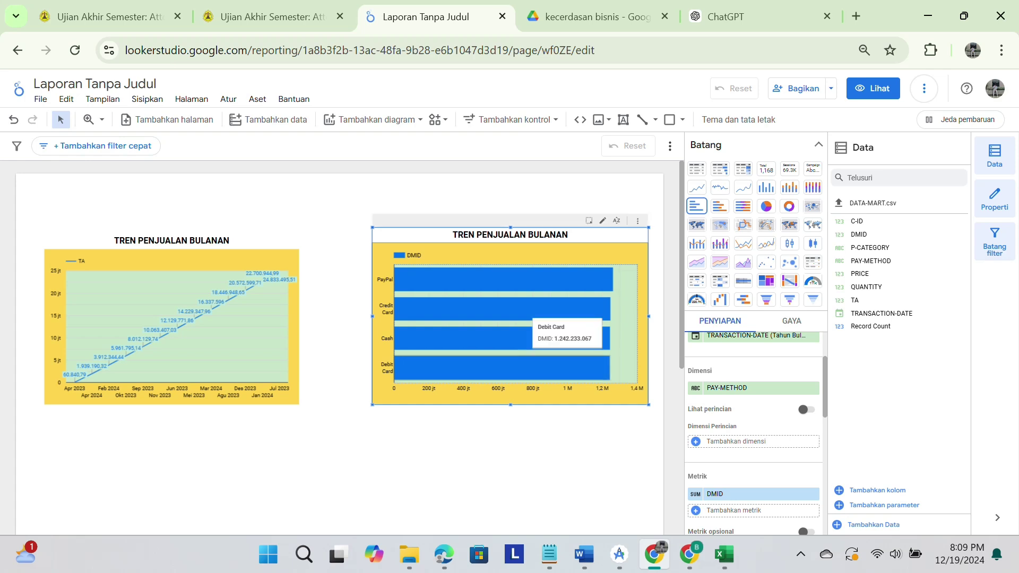
mouse_move(531, 318)
mouse_down()
mouse_move(501, 319)
mouse_move(513, 324)
mouse_up()
mouse_move(533, 376)
mouse_down()
mouse_move(543, 380)
mouse_move(517, 371)
mouse_up()
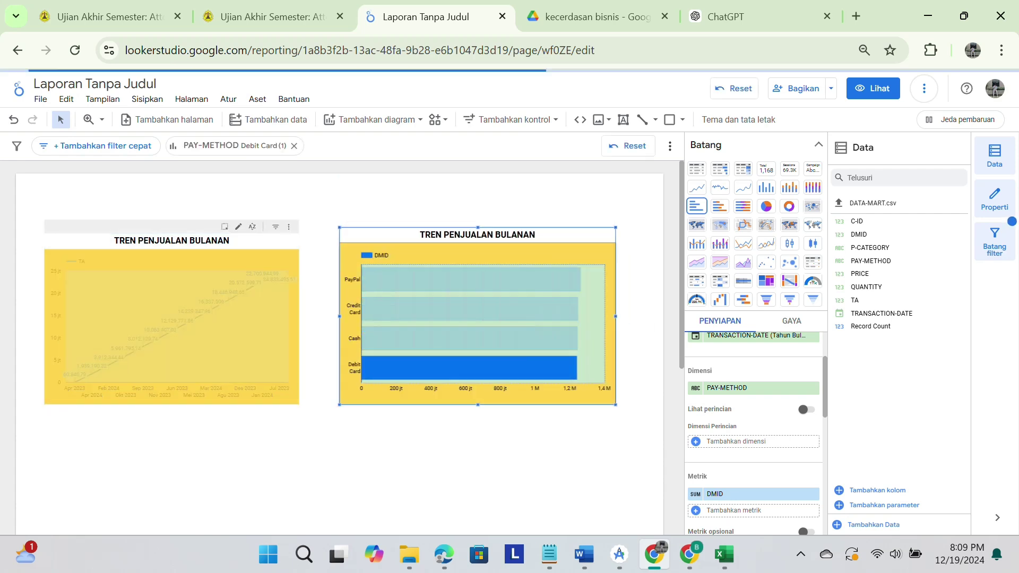
drag(252, 368, 280, 372)
drag(192, 369, 188, 360)
click(518, 367)
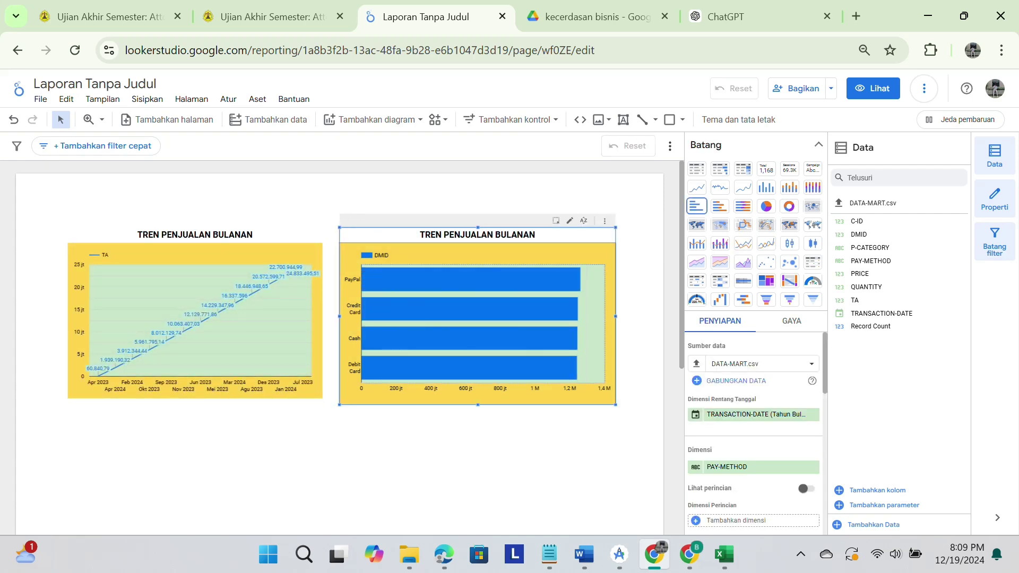
- Set the bar chart's DMID sort order to ascending (Menaik)
scroll(519, 367, up, 3)
scroll(519, 368, up, 1)
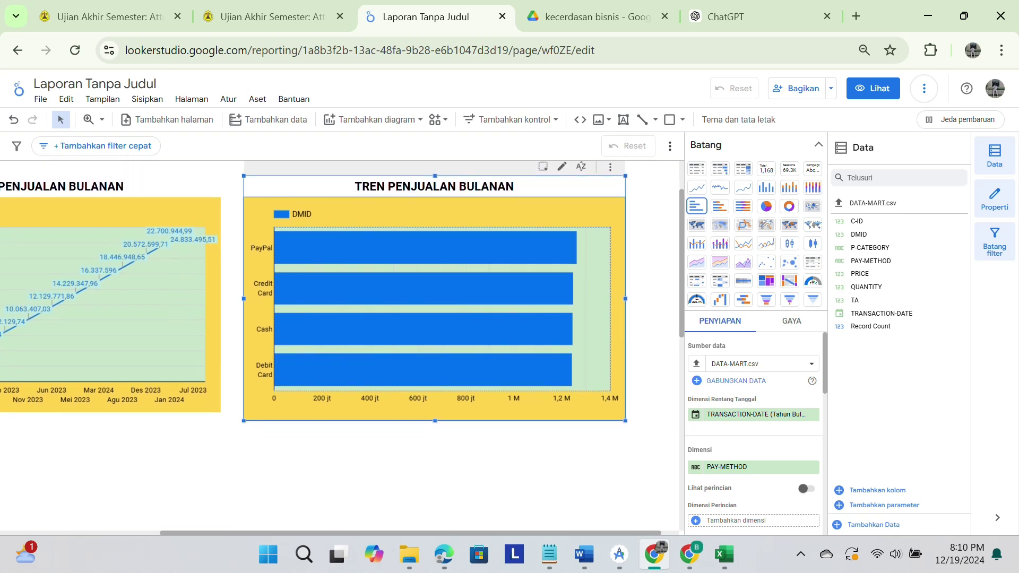
scroll(753, 424, down, 3)
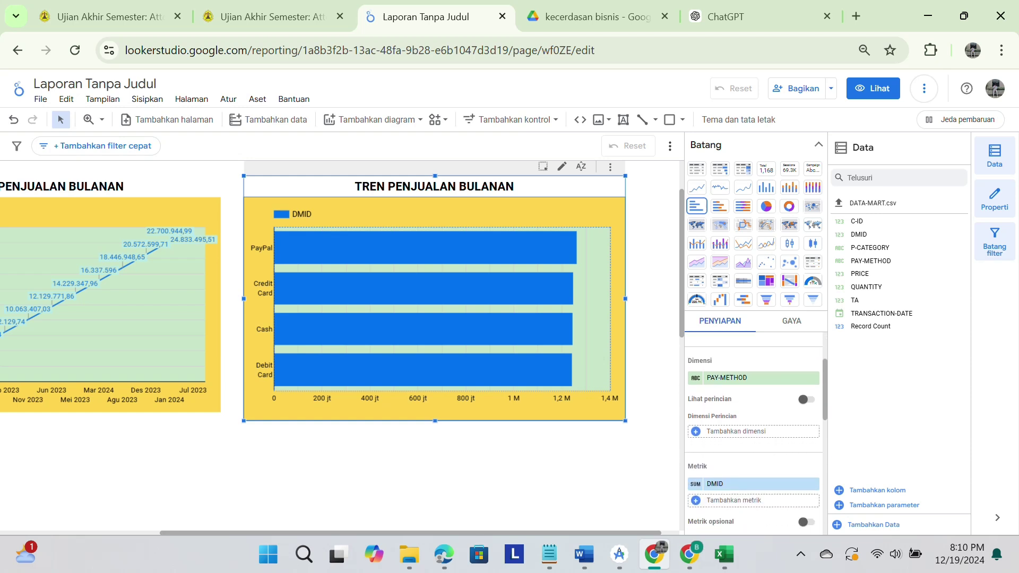
scroll(754, 424, down, 3)
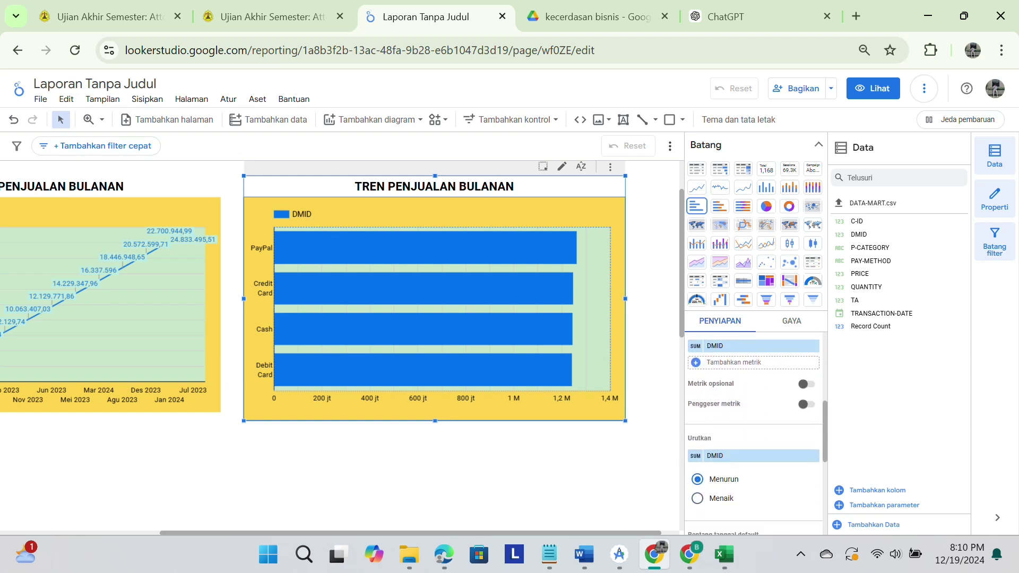
scroll(754, 424, down, 1)
click(697, 458)
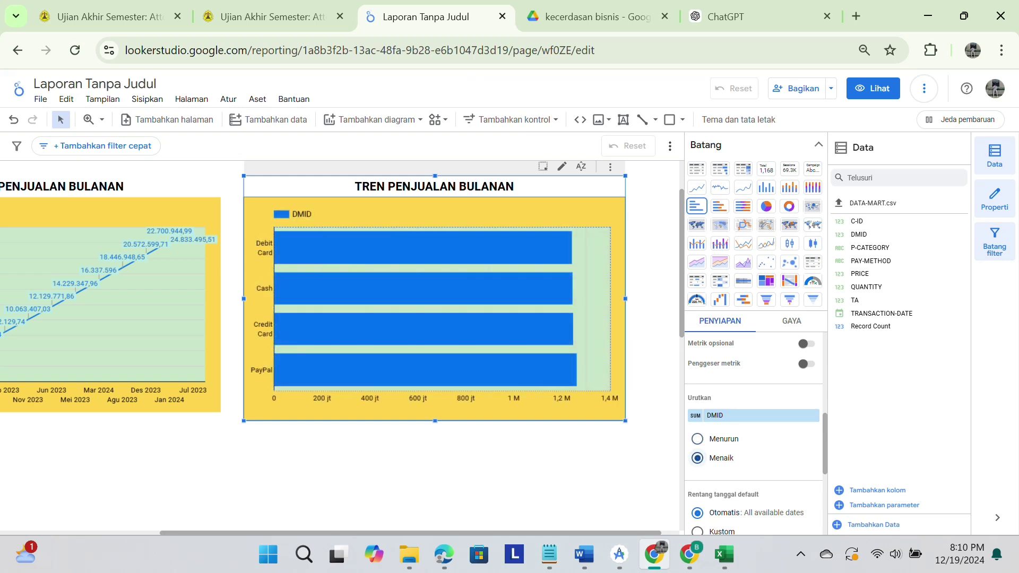
scroll(753, 435, down, 5)
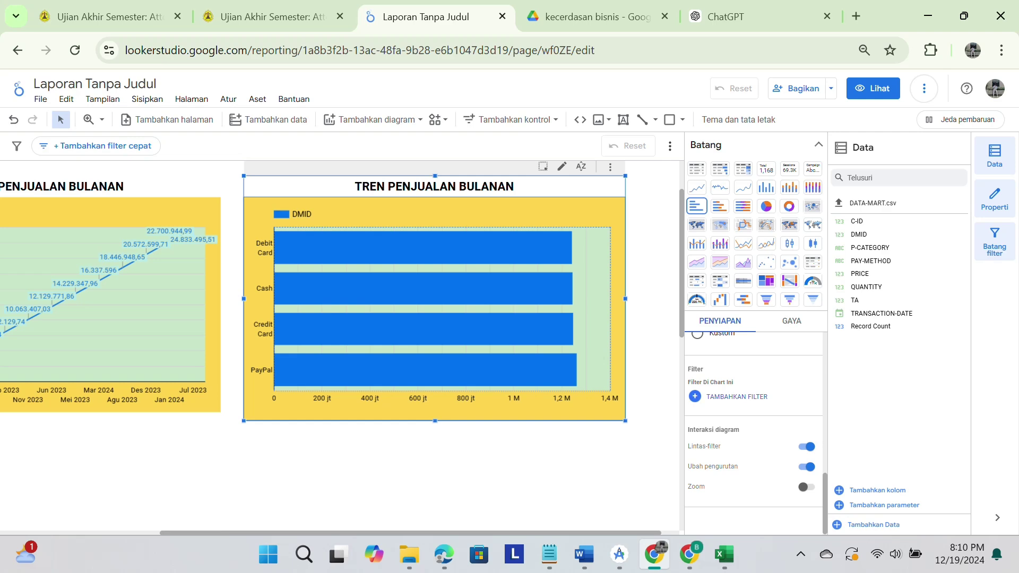
scroll(753, 425, up, 2)
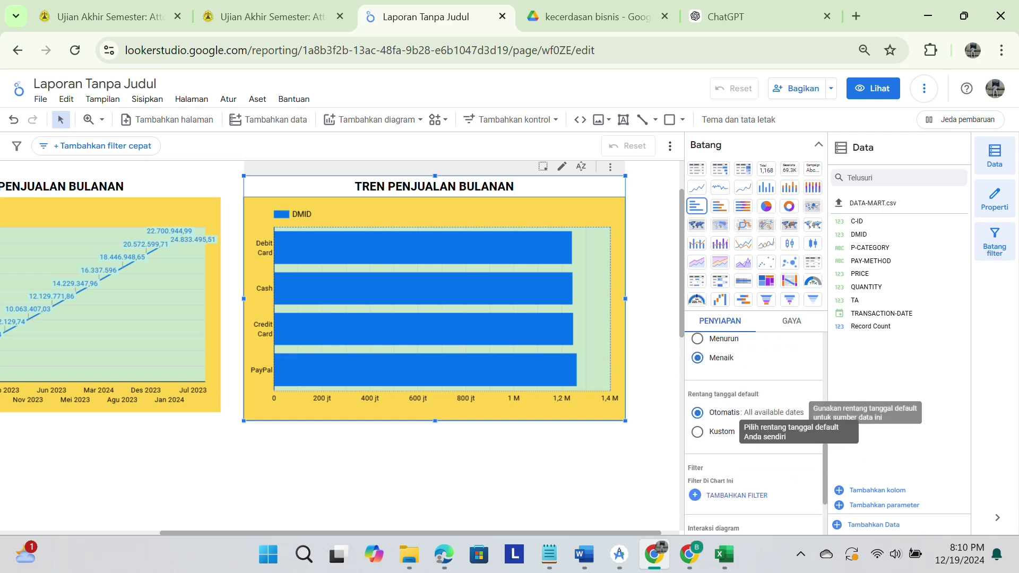
scroll(753, 433, down, 2)
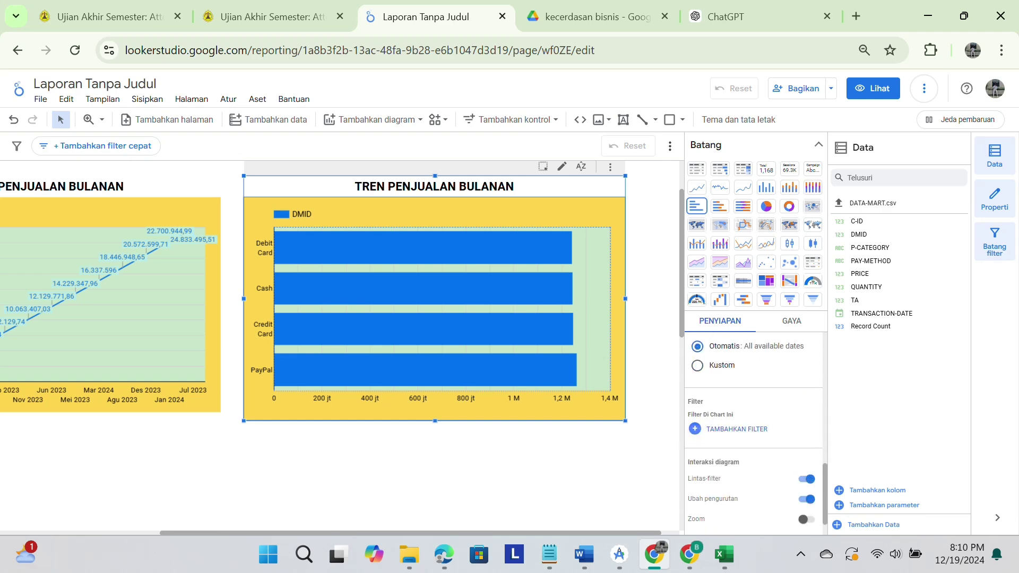
click(737, 429)
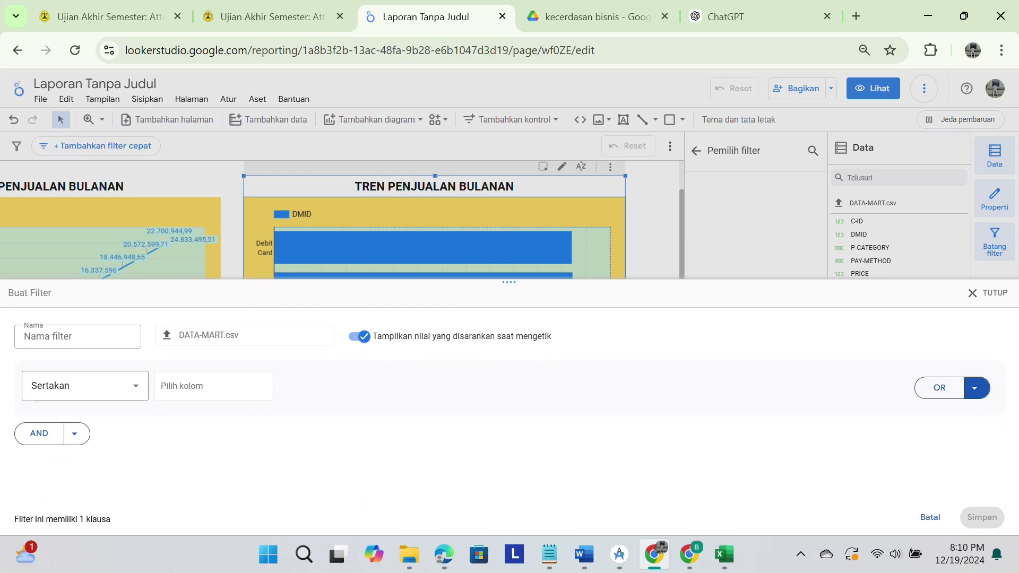
click(988, 293)
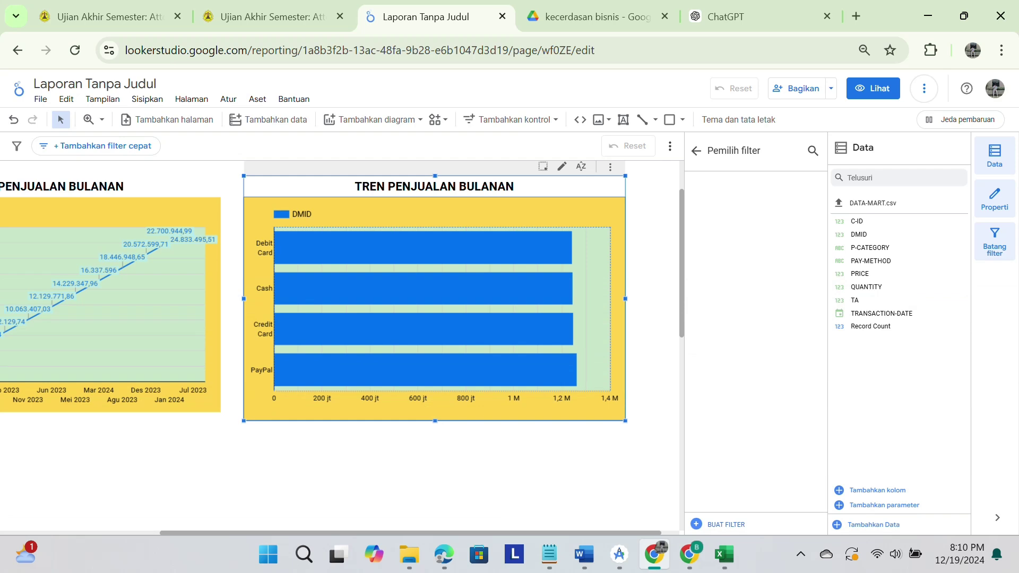
click(696, 151)
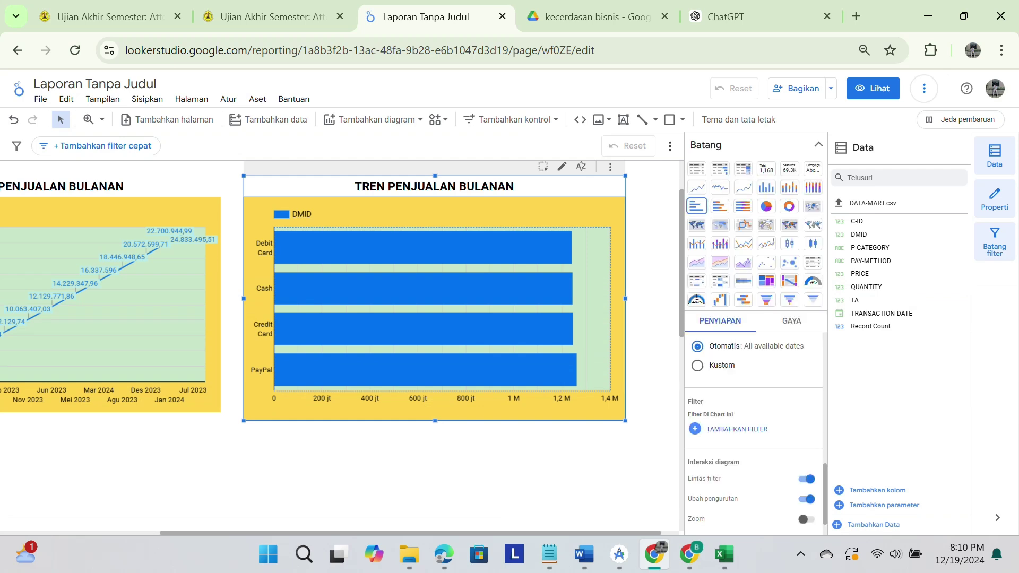
- Give the bar chart a custom default date range from 1 January 2023 to 31 December 2023
click(818, 145)
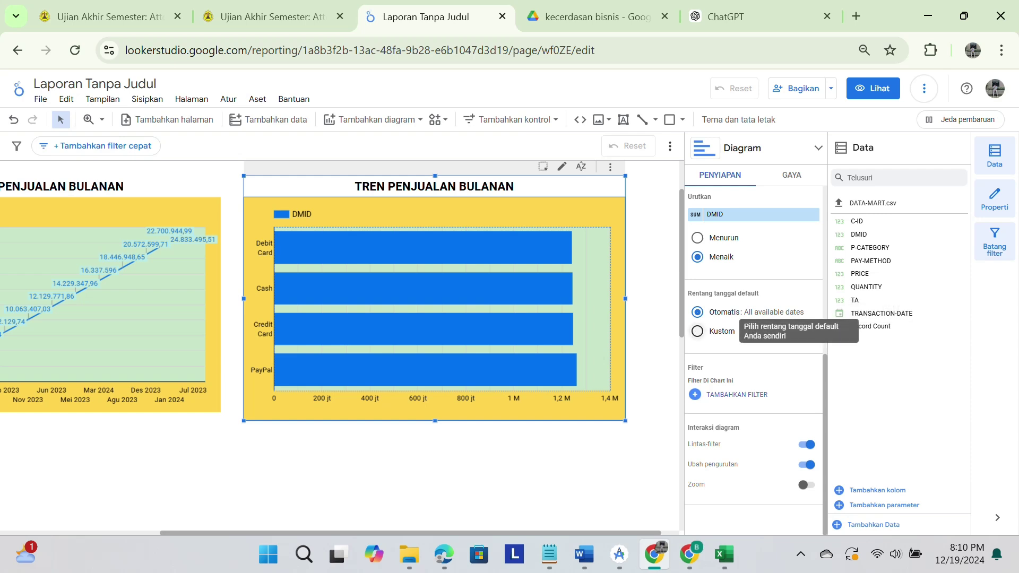
click(697, 332)
click(753, 329)
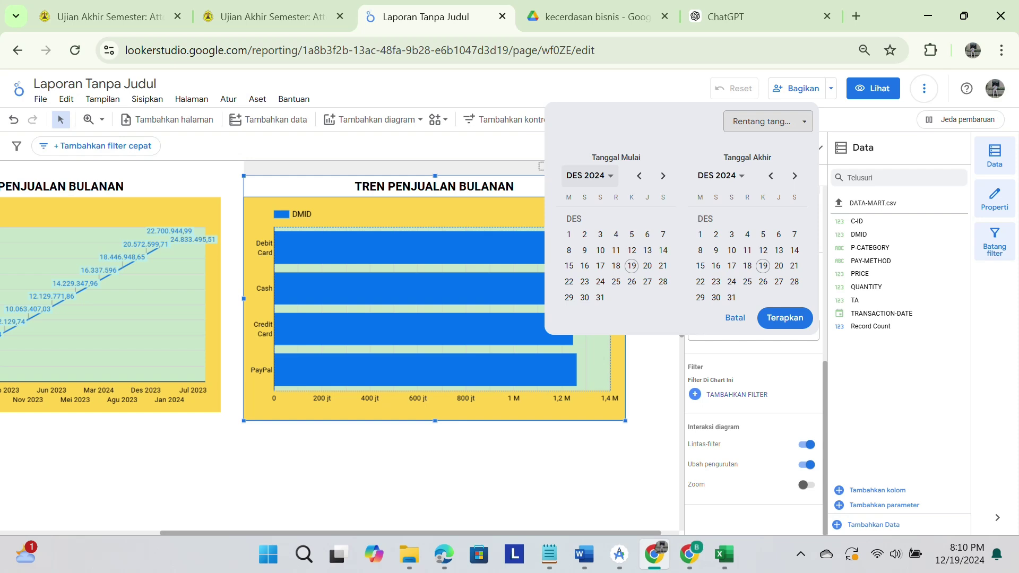
click(589, 176)
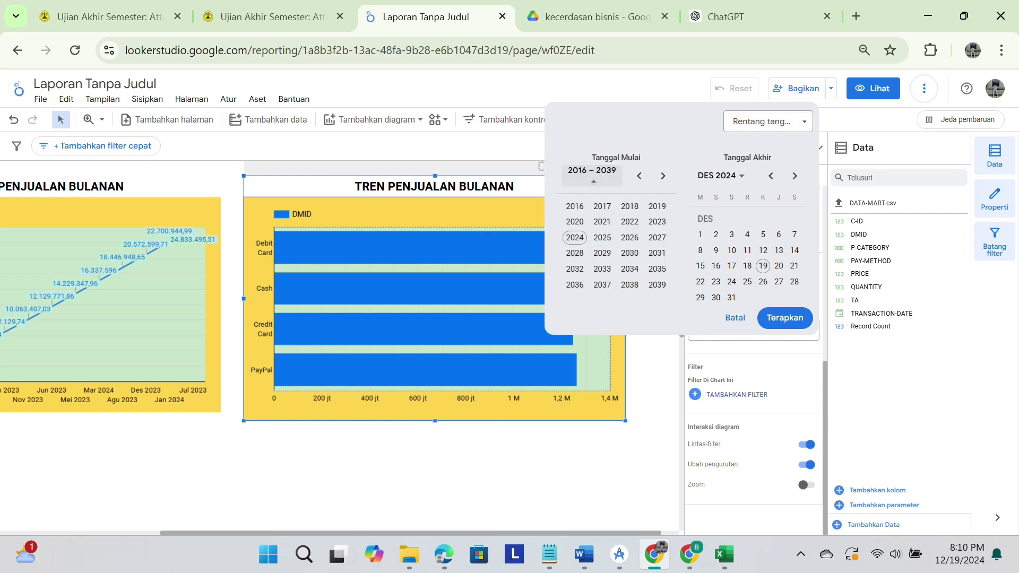
click(575, 238)
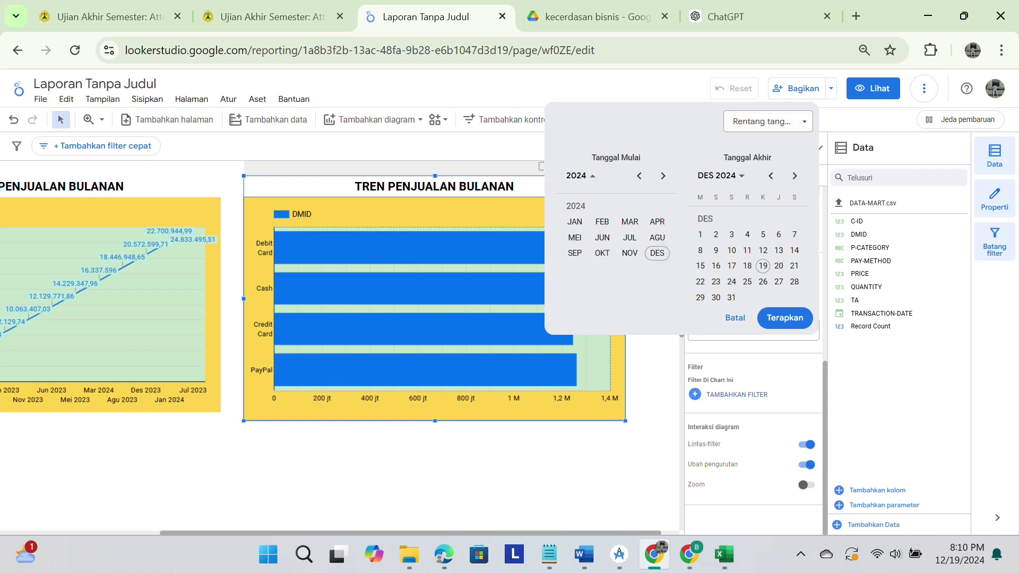
click(574, 221)
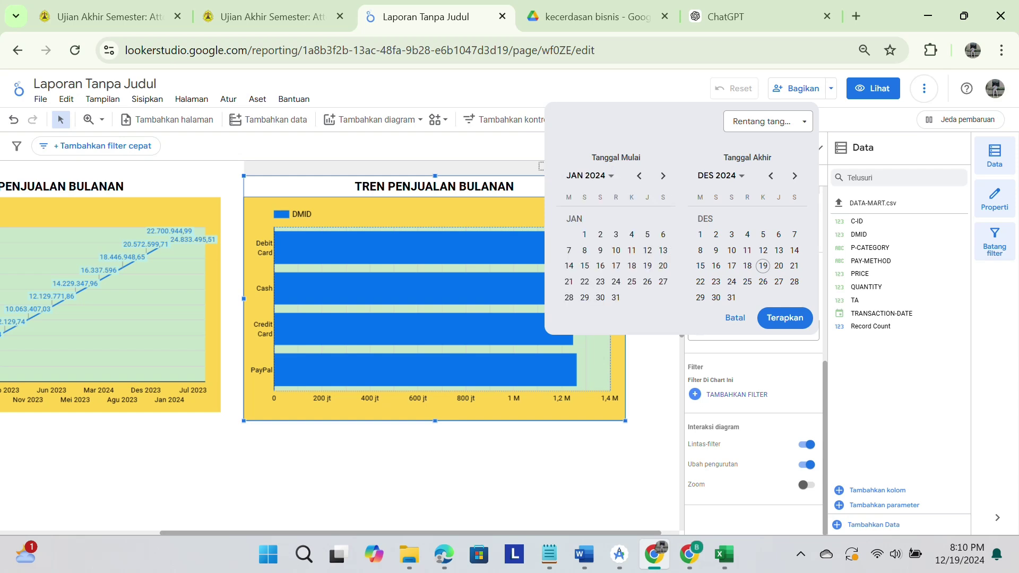
click(588, 176)
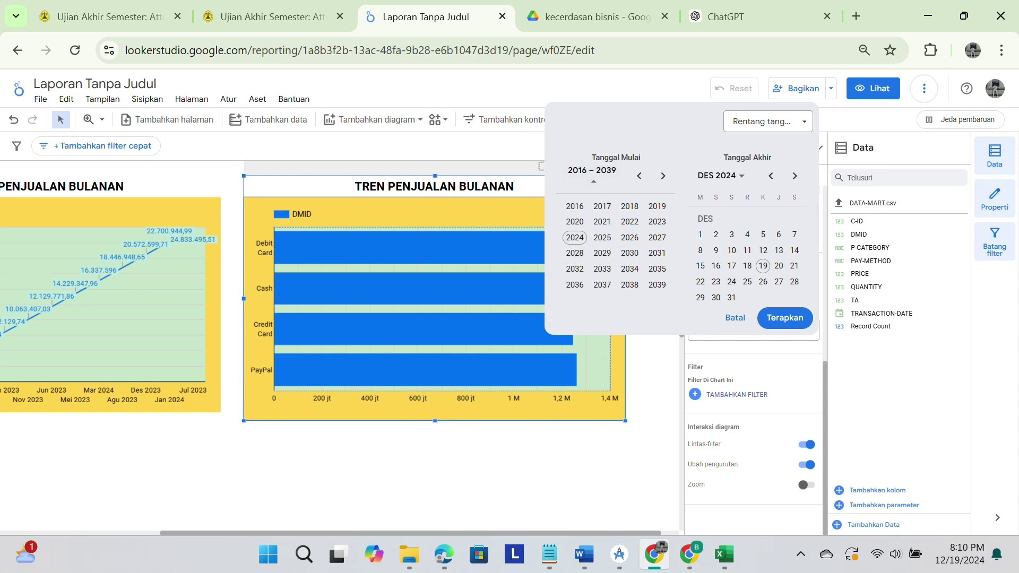
click(657, 222)
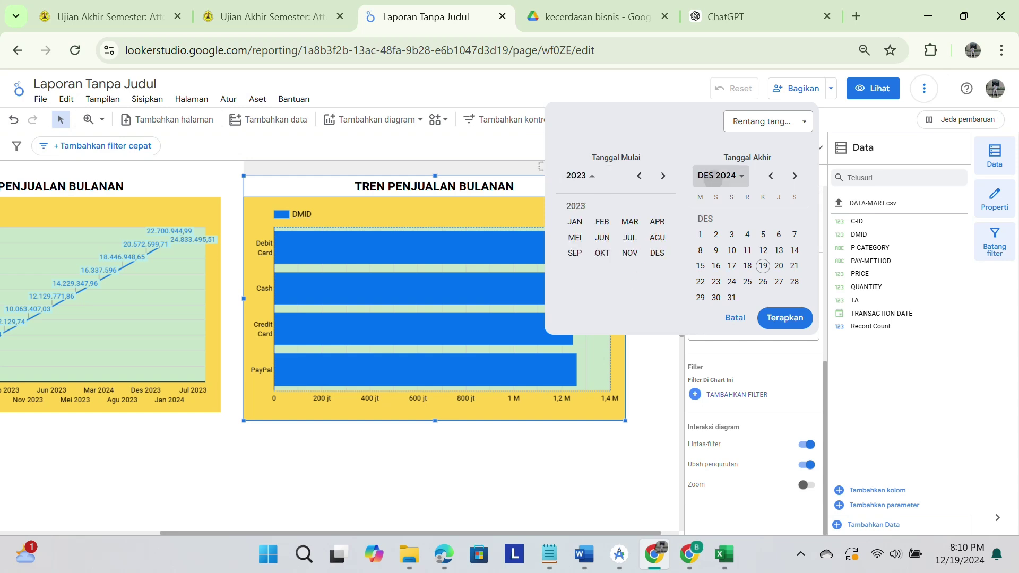
click(720, 175)
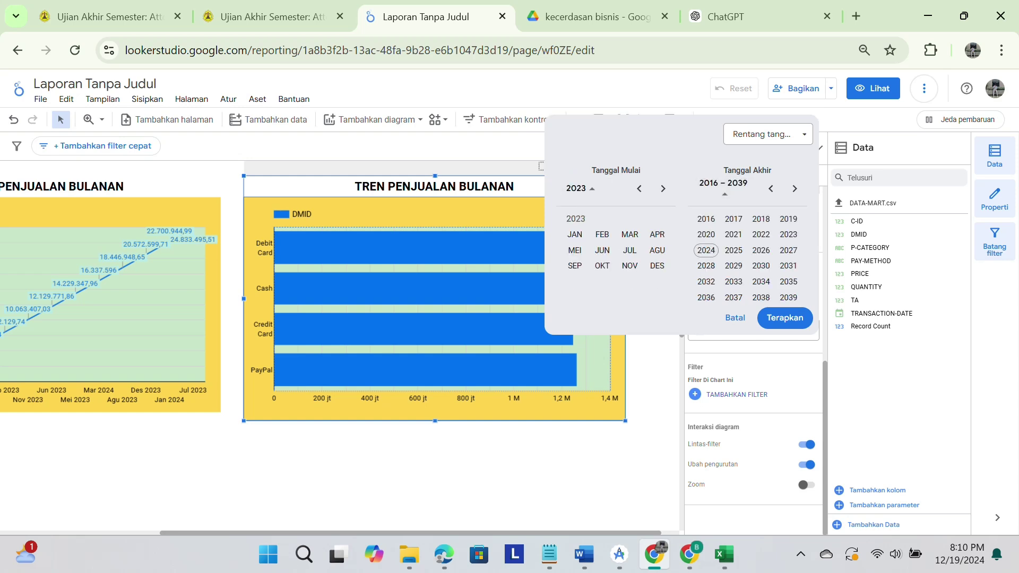
click(788, 234)
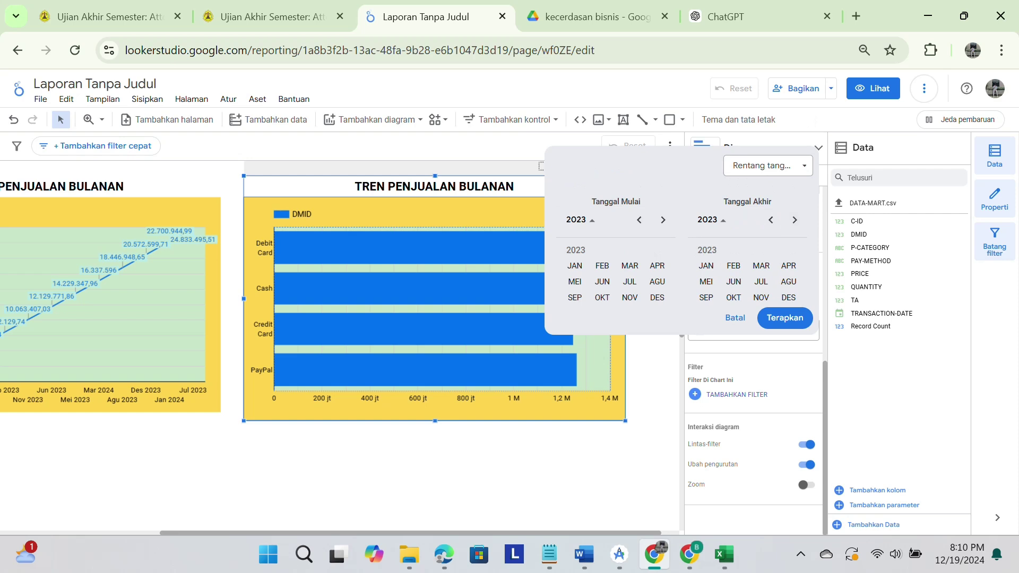
click(575, 266)
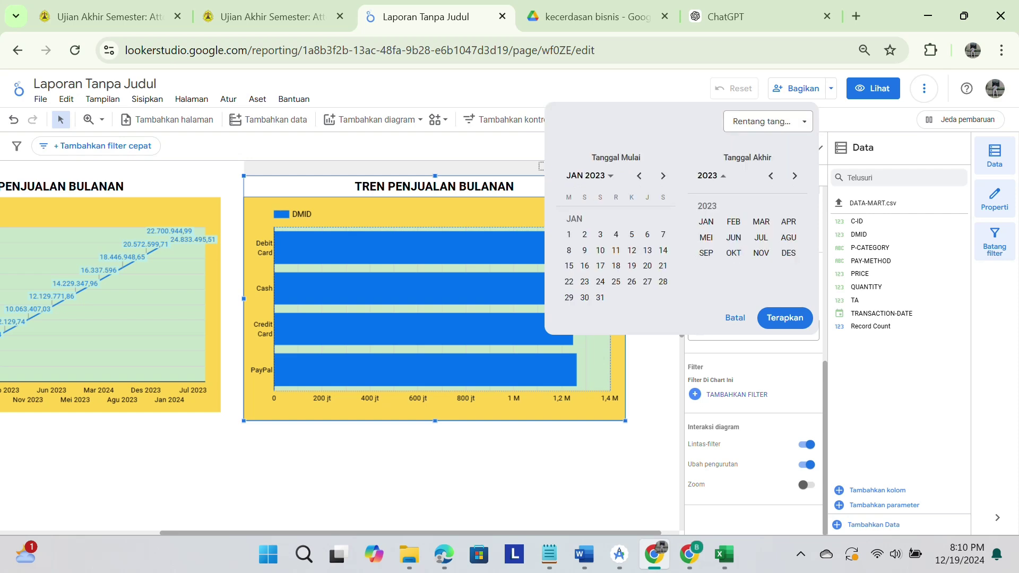
click(569, 235)
click(789, 252)
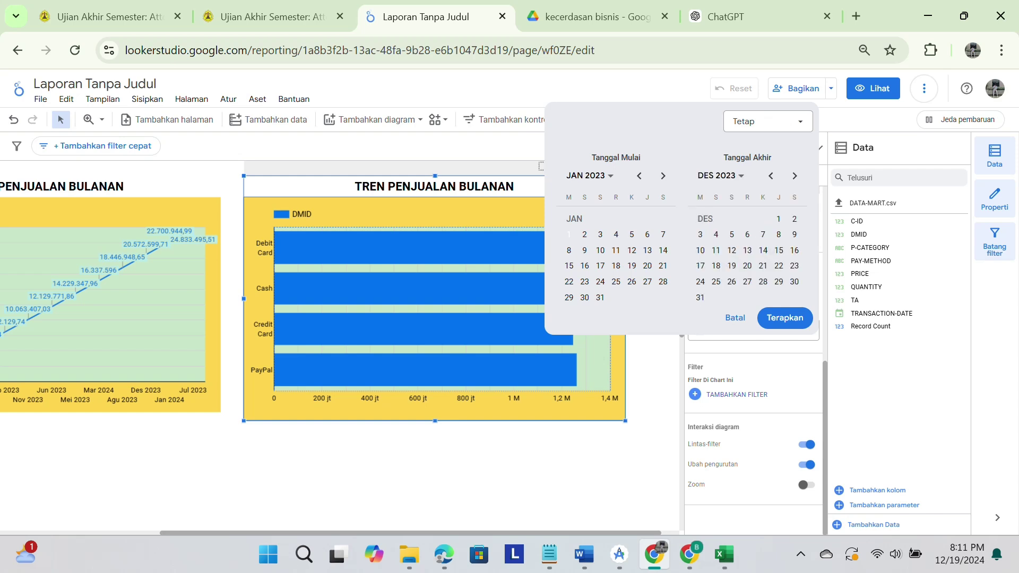
click(700, 298)
click(785, 318)
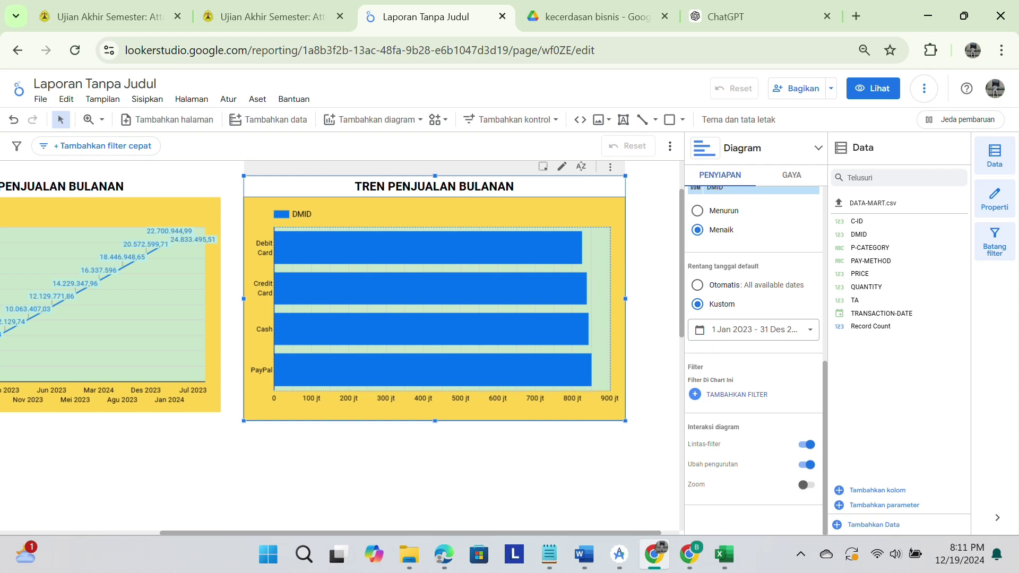
- Replace the bar chart's title with METODE PEMBAYARAN
click(791, 175)
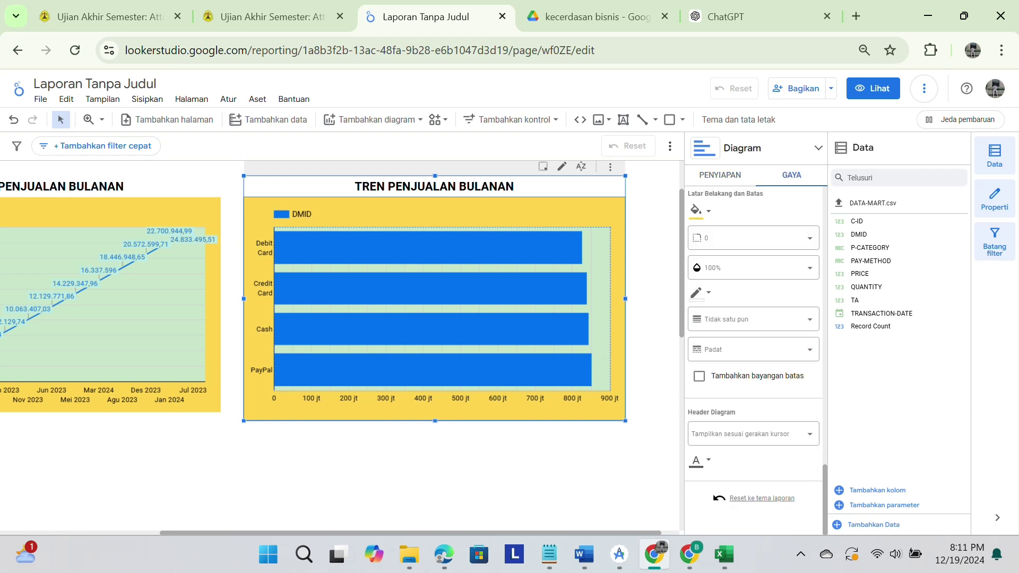
scroll(753, 361, up, 15)
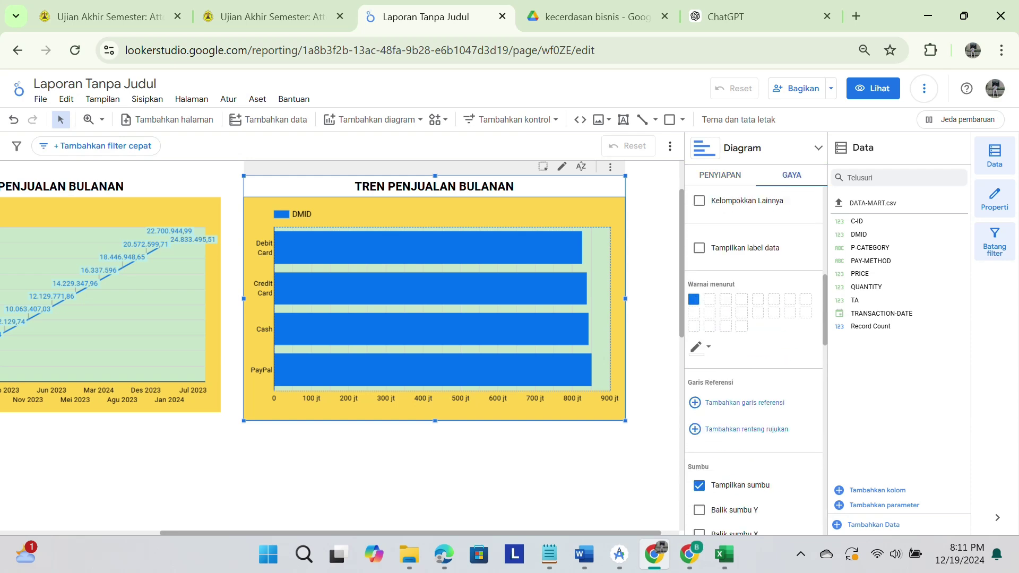
click(772, 268)
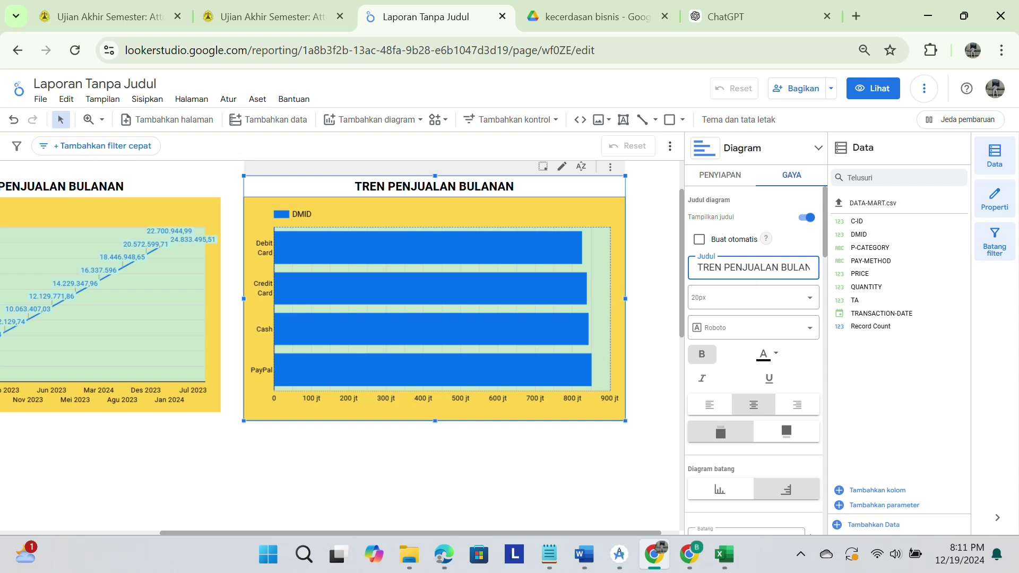
key(Right)
key(Right)
key(Right)
key(Right)
key(Right)
key(Right)
key(Right)
key(Right)
key(Right)
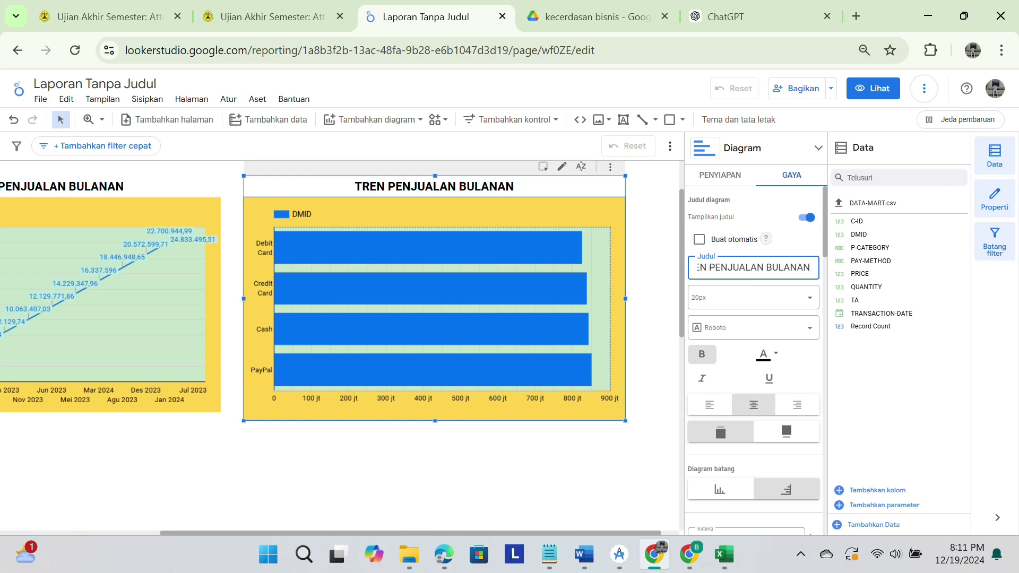
key(BackSpace)
key(BackSpace)
key(BackSpace)
key(BackSpace)
key(BackSpace)
key(BackSpace)
key(BackSpace)
key(BackSpace)
key(BackSpace)
key(BackSpace)
key(BackSpace)
key(BackSpace)
key(BackSpace)
key(BackSpace)
key(BackSpace)
key(BackSpace)
key(BackSpace)
key(BackSpace)
key(BackSpace)
key(BackSpace)
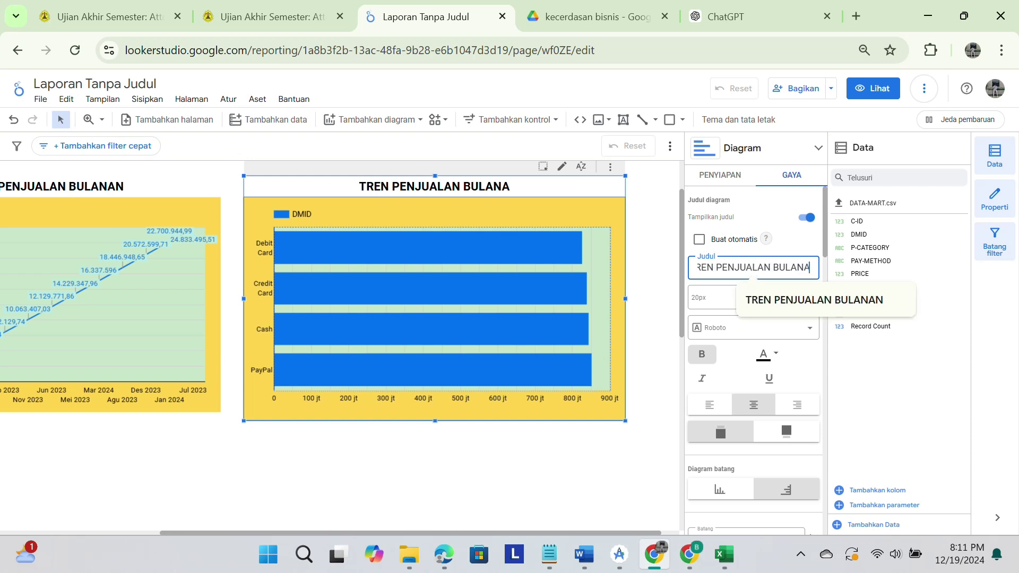
text(ME)
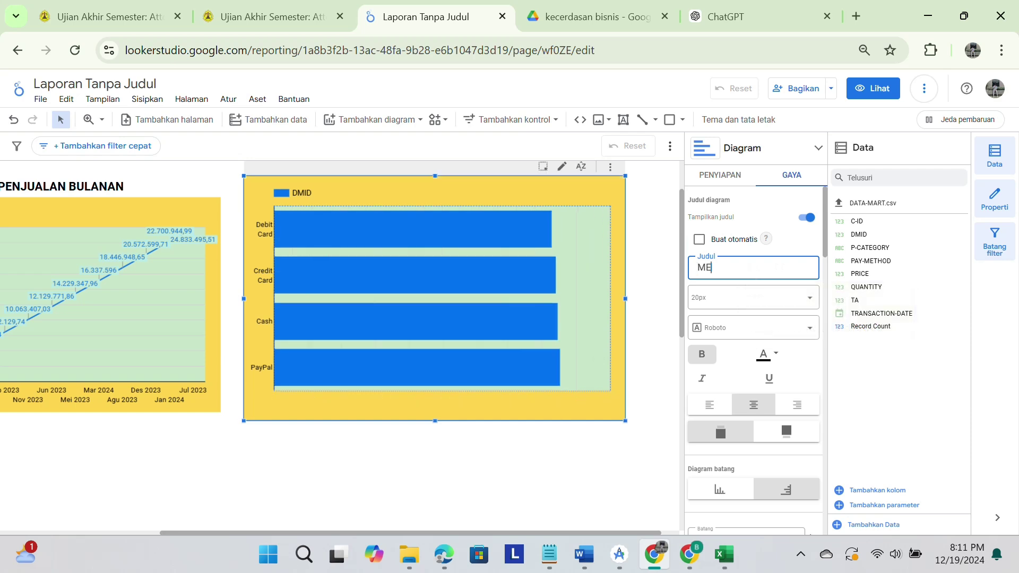
text(TODE )
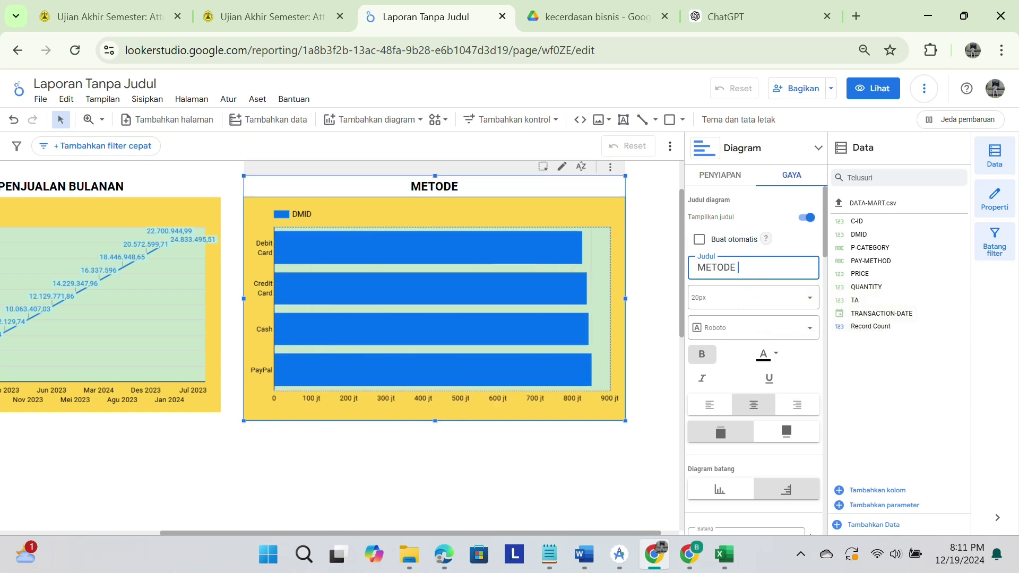
text(PEMB)
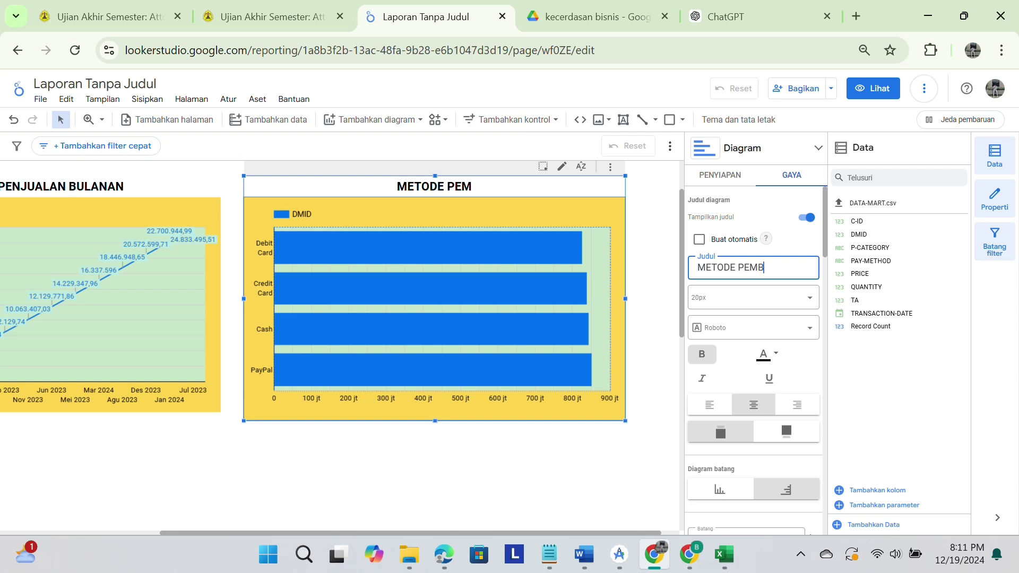
text(AYARAN)
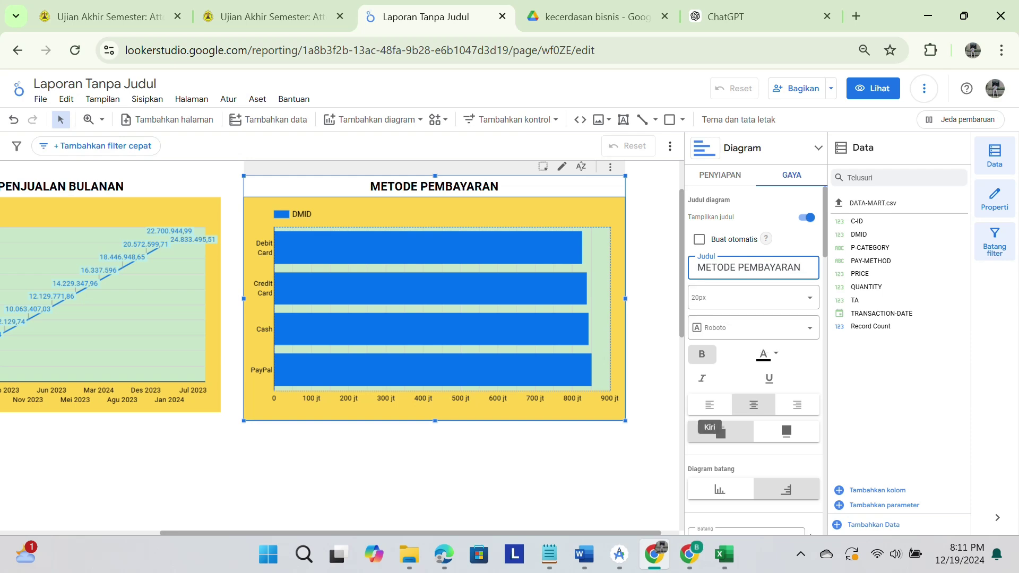
- Change the fill colour of the METODE PEMBAYARAN chart's bars to red
scroll(753, 361, down, 5)
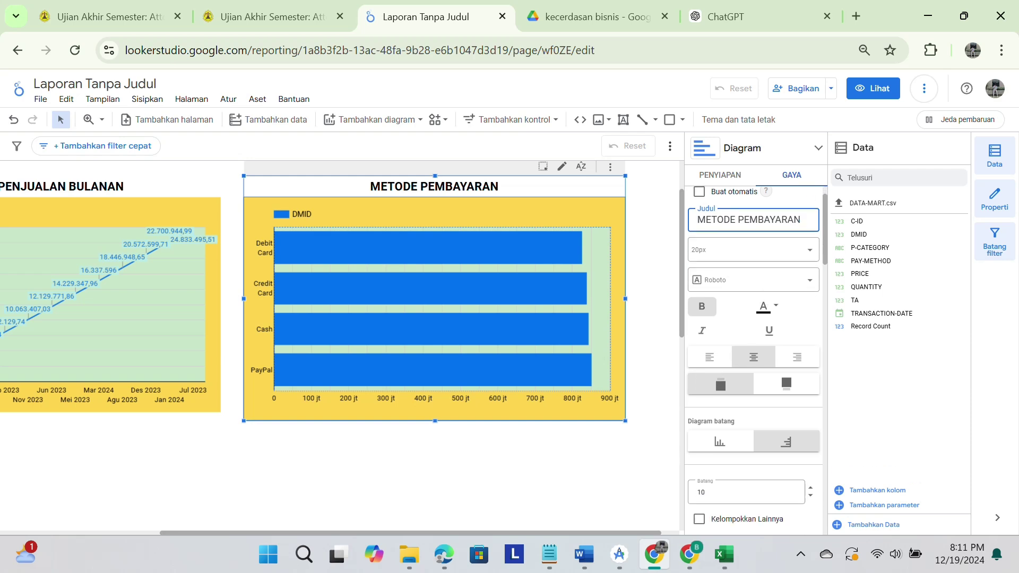
scroll(753, 360, down, 1)
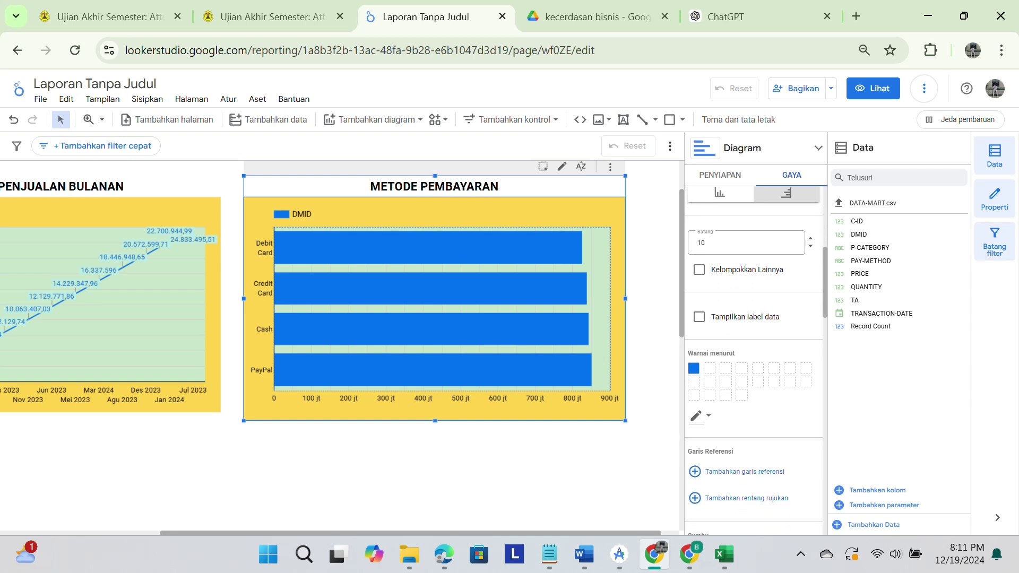
click(694, 367)
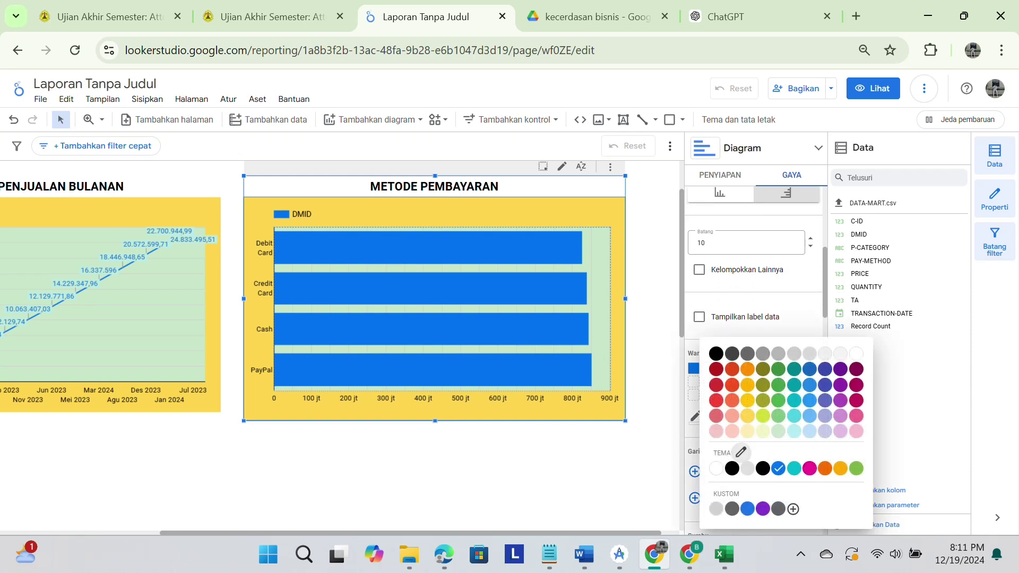
click(716, 400)
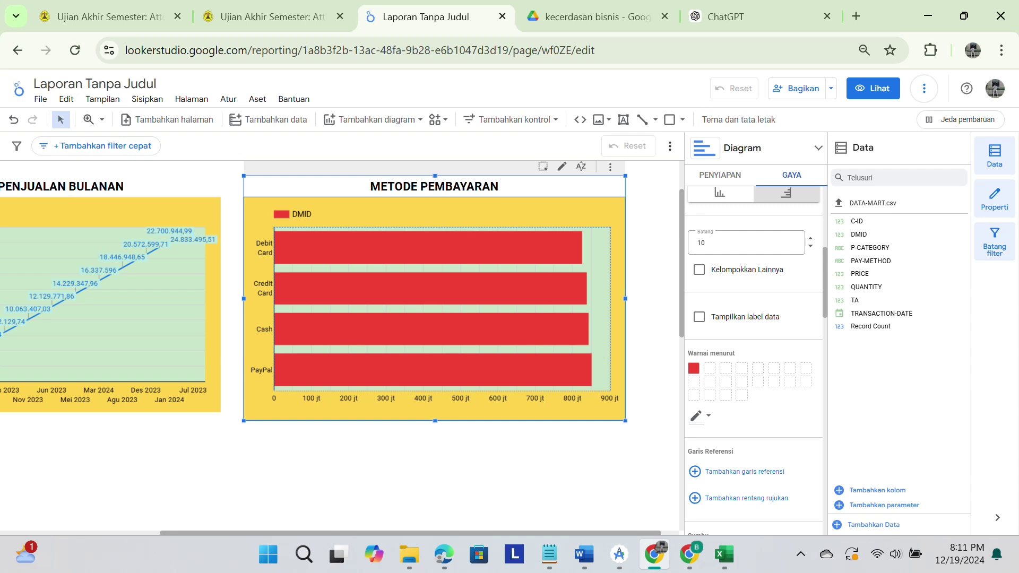
click(493, 287)
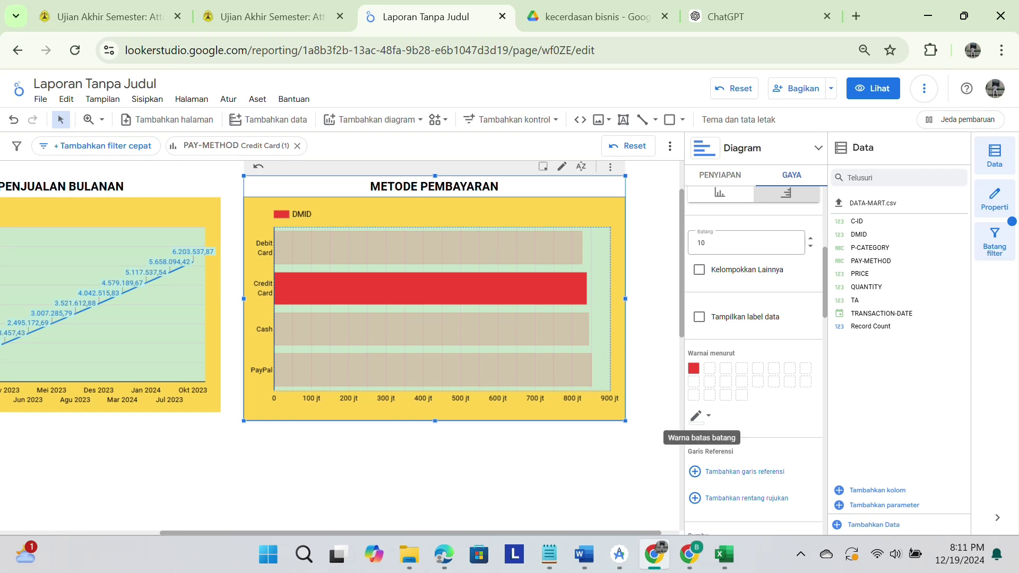
click(483, 287)
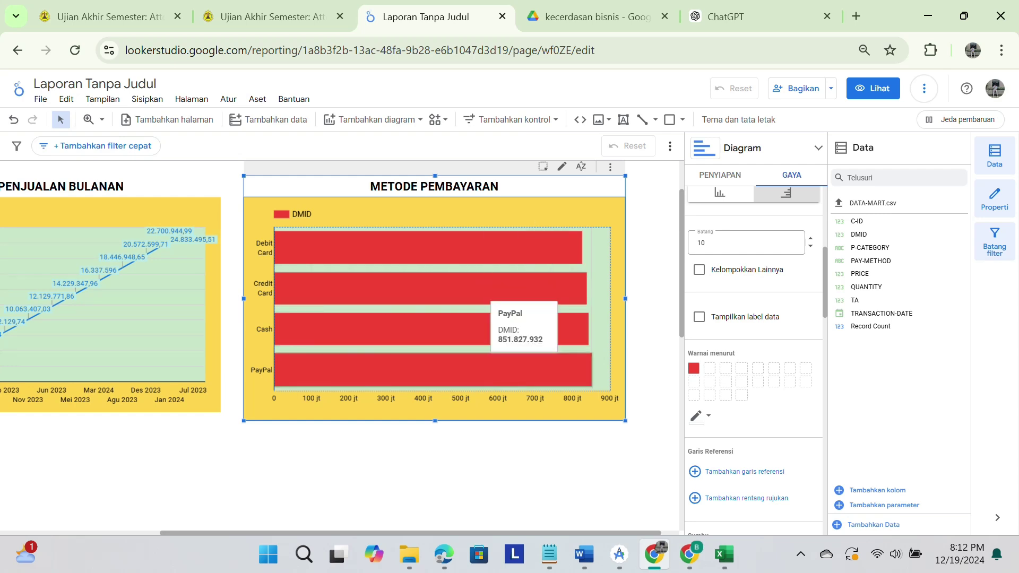
- Paste a copy of the TREN PENJUALAN BULANAN line chart and place it directly below the original
scroll(558, 354, down, 3)
scroll(558, 354, down, 1)
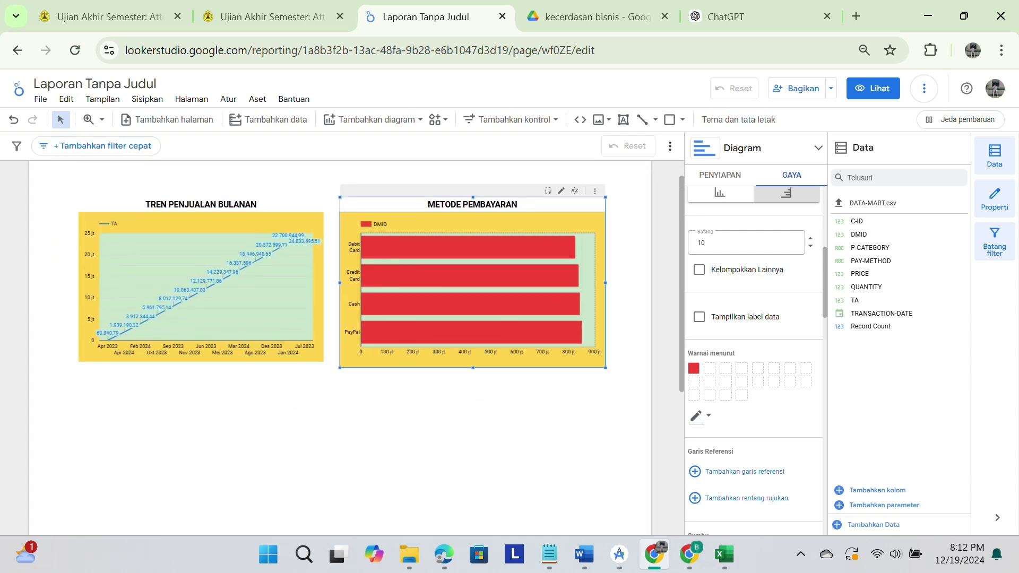
scroll(339, 345, down, 1)
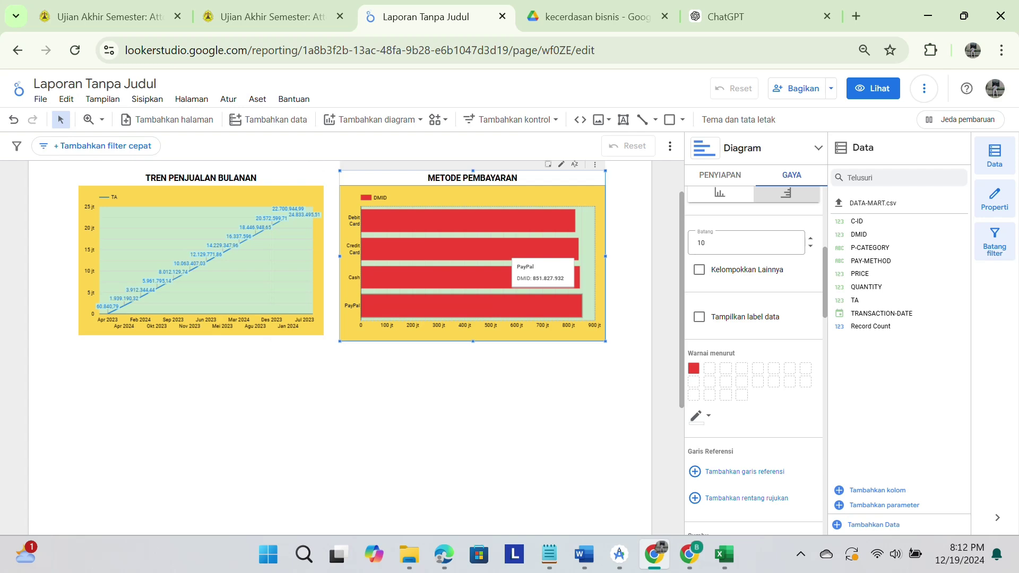
right_click(416, 307)
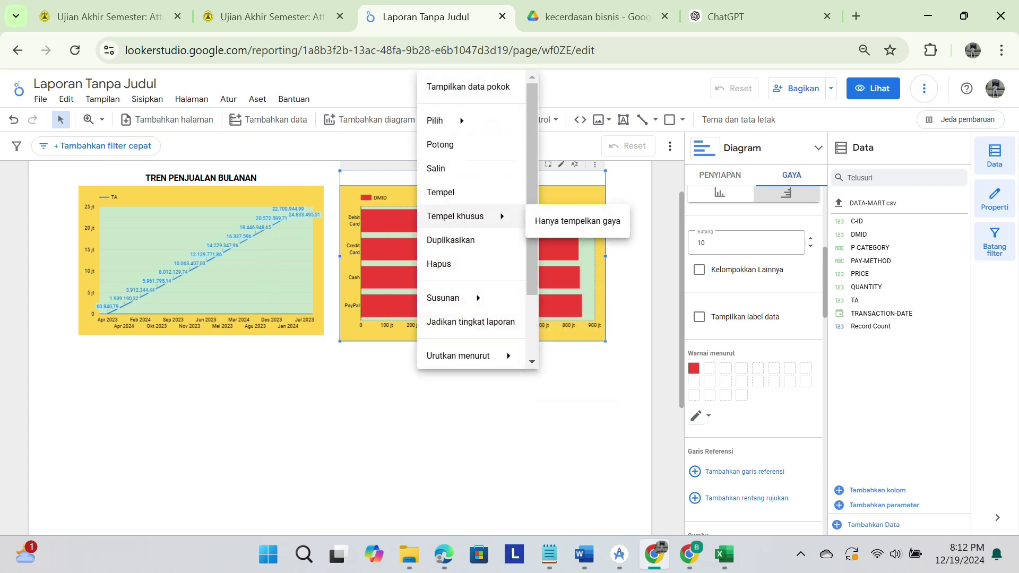
click(441, 192)
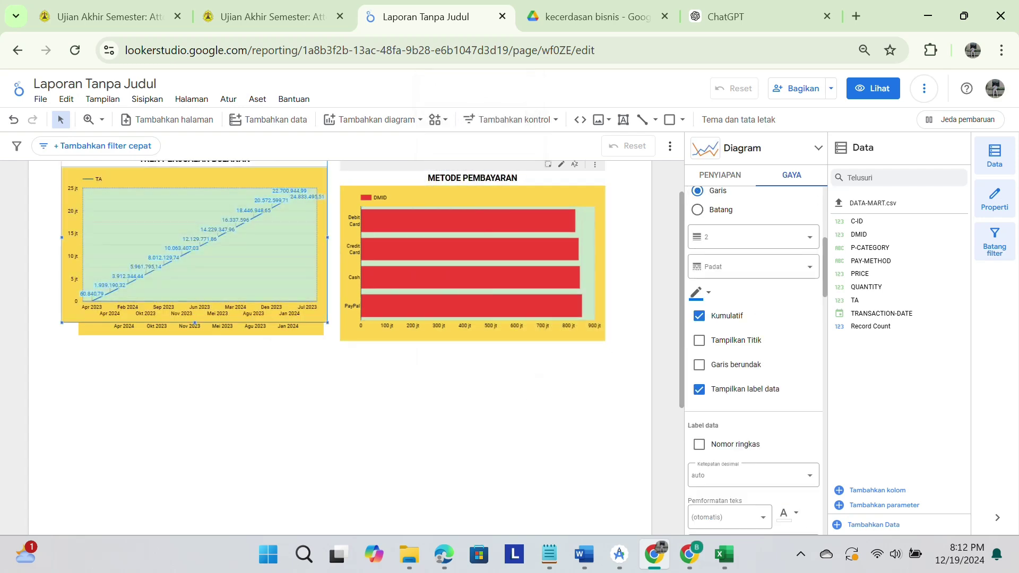
drag(219, 278, 226, 393)
drag(143, 344, 144, 418)
scroll(366, 371, up, 4)
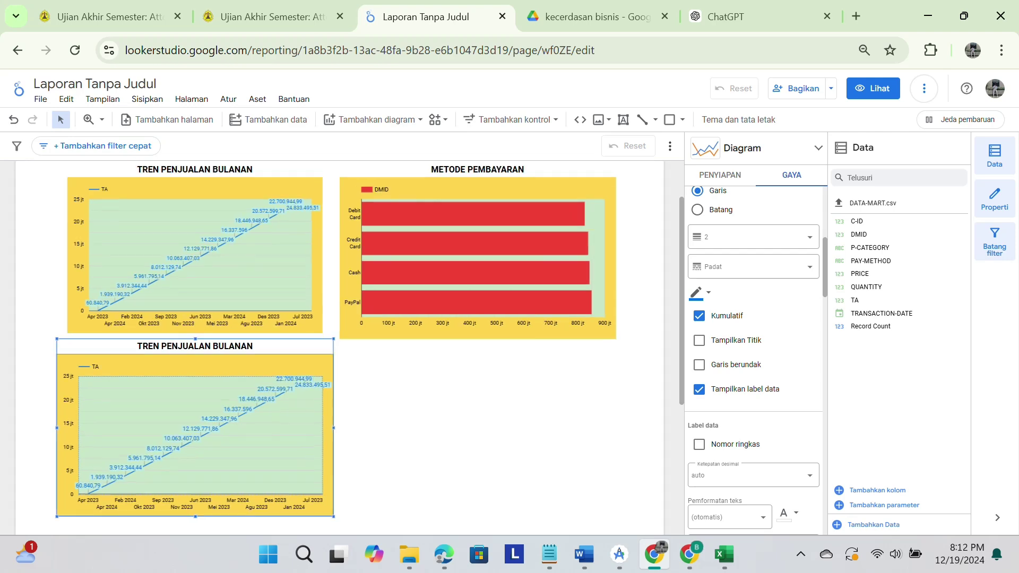
- Convert the pasted line chart below the original into a donut chart
scroll(366, 372, down, 2)
scroll(366, 371, left, 2)
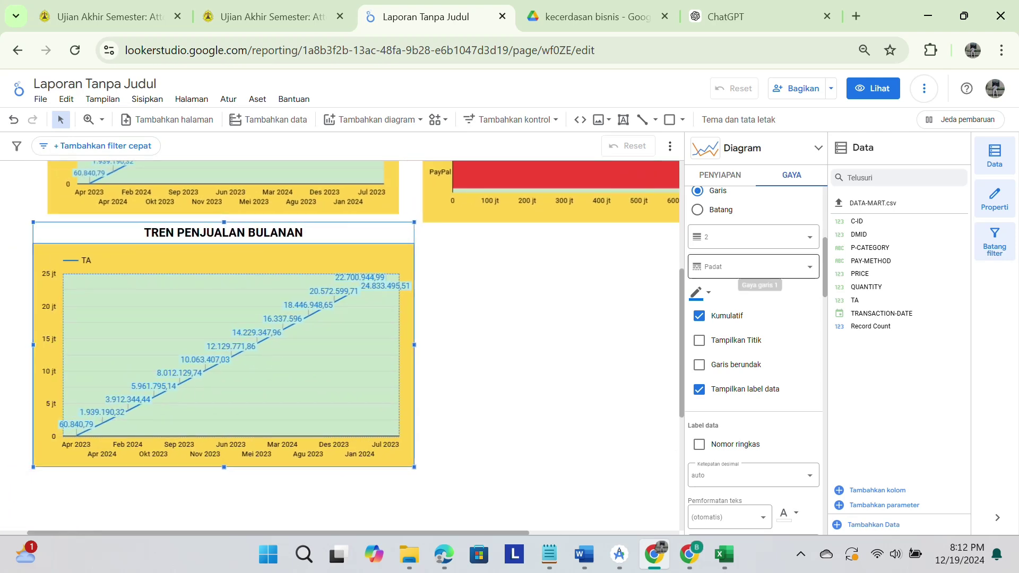
click(719, 175)
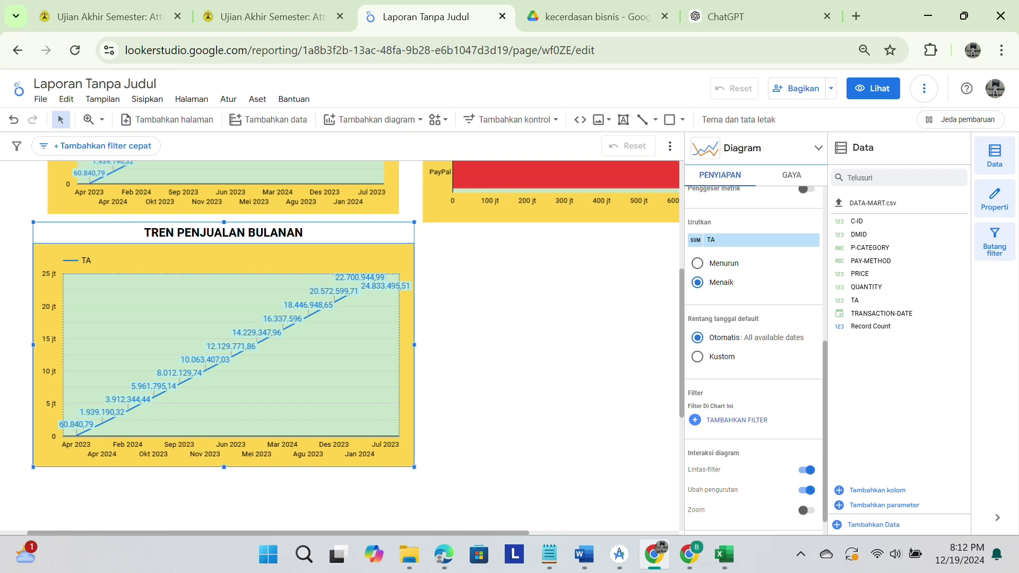
click(760, 148)
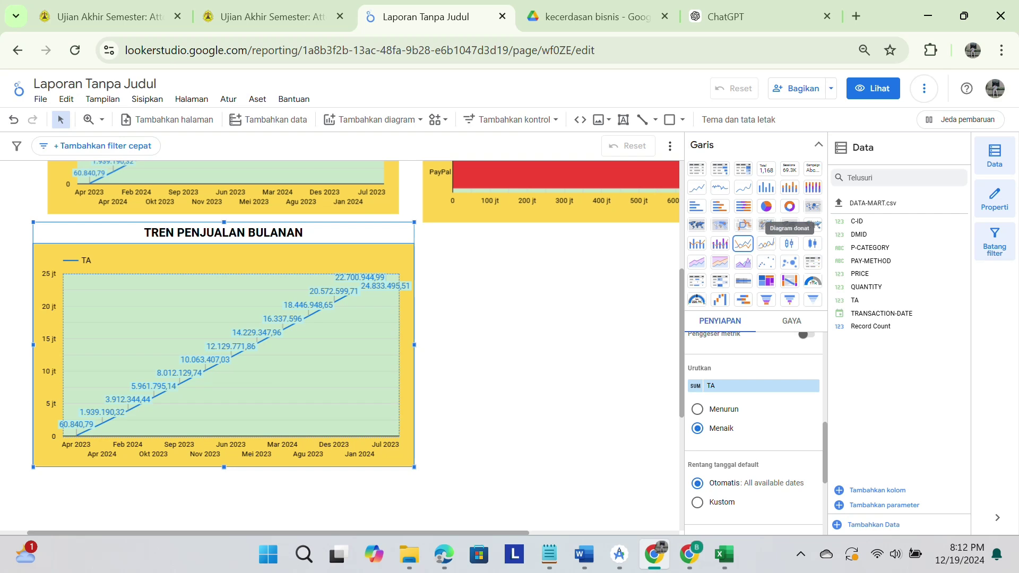
click(789, 206)
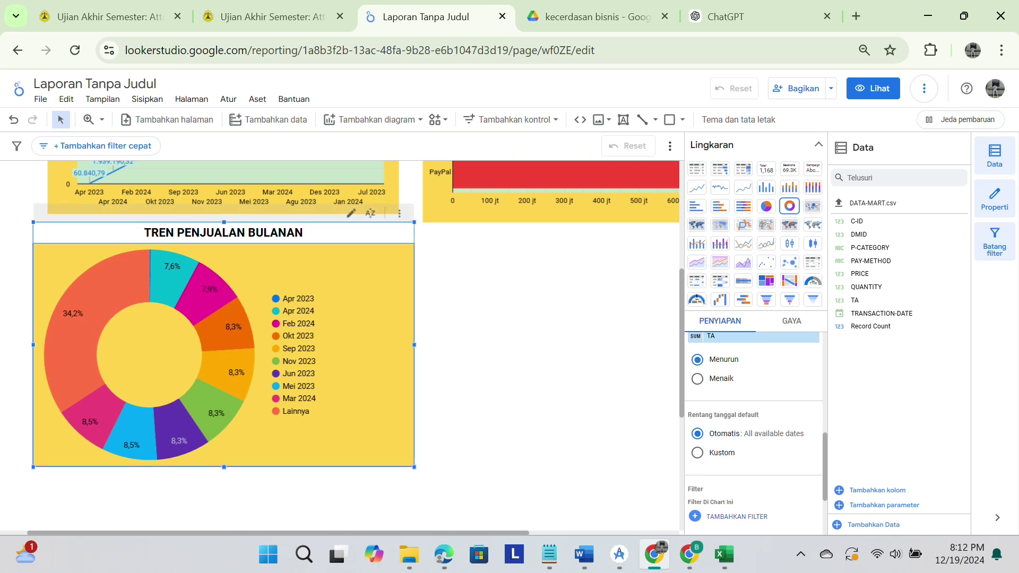
- Narrow the donut chart from both sides so its edges line up with the line chart above
drag(414, 345, 399, 344)
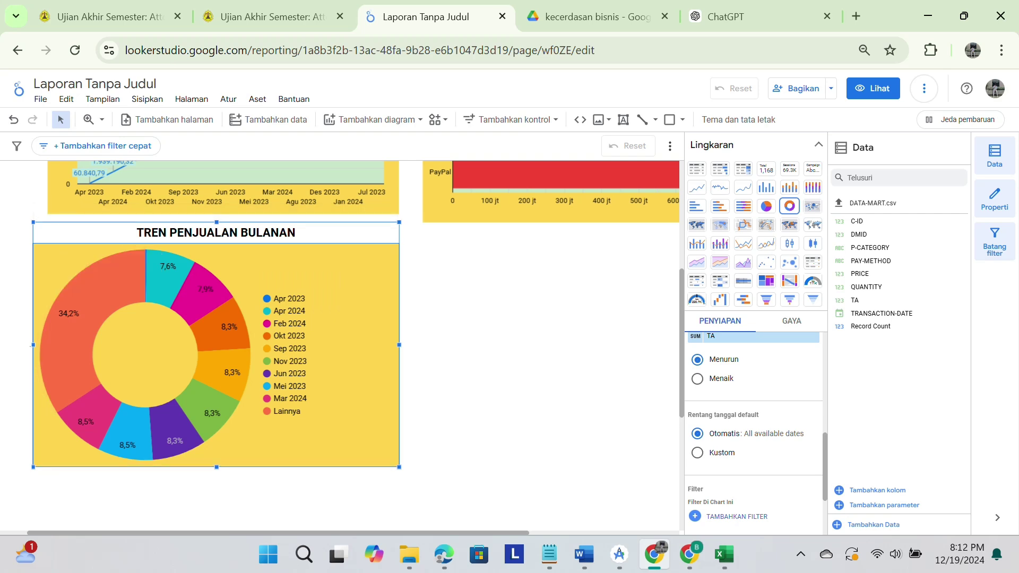
click(34, 346)
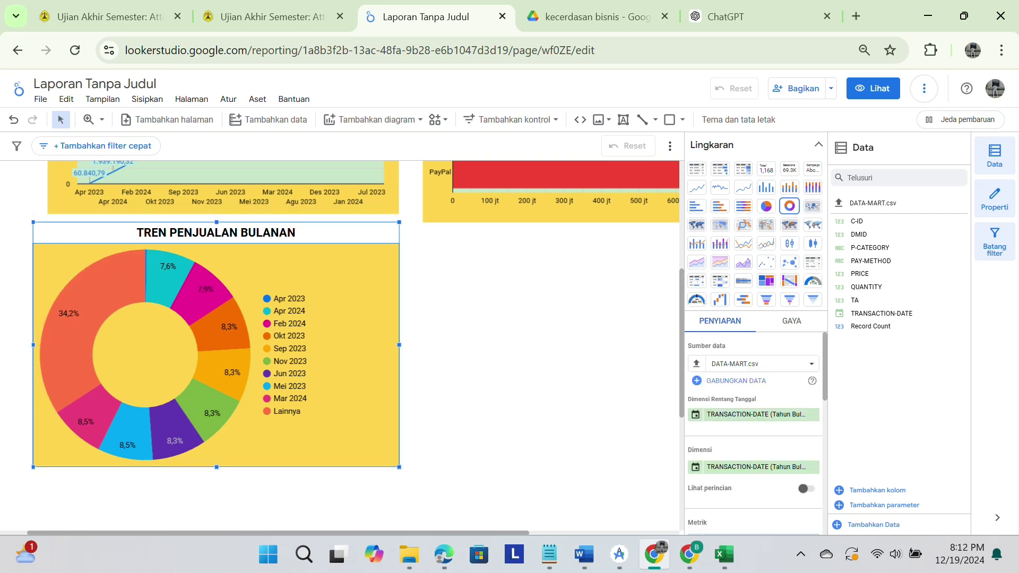
drag(33, 345, 47, 345)
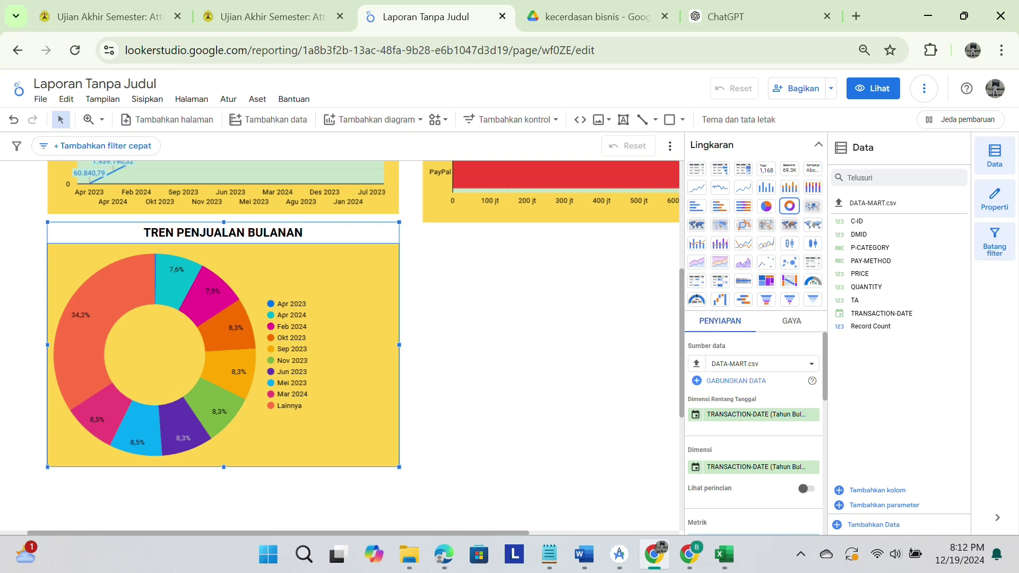
key(Escape)
- Paste another copy of the line chart and place it directly below the METODE PEMBAYARAN bar chart
scroll(340, 348, down, 2)
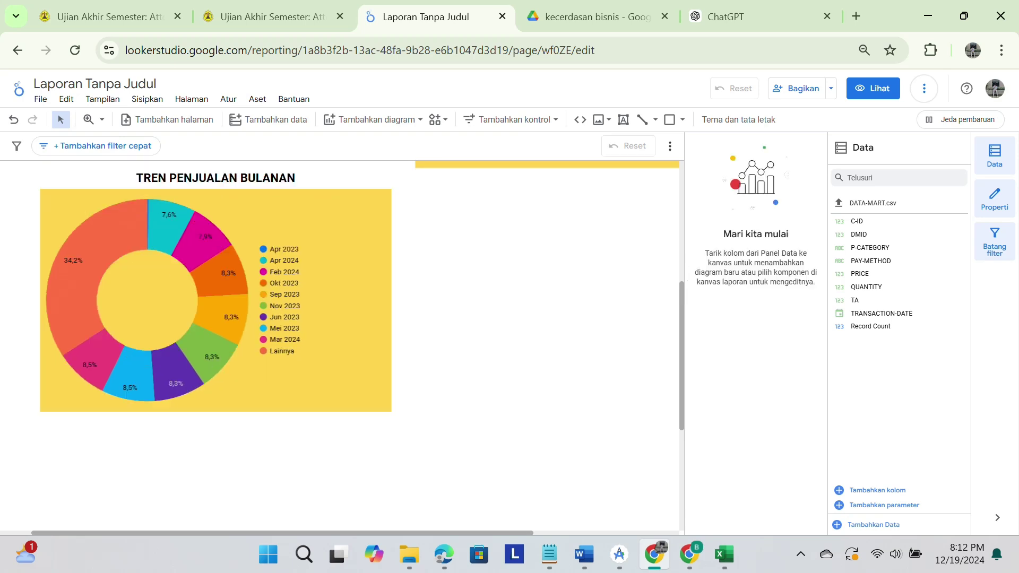
scroll(339, 348, right, 4)
scroll(339, 348, up, 2)
scroll(340, 345, up, 2)
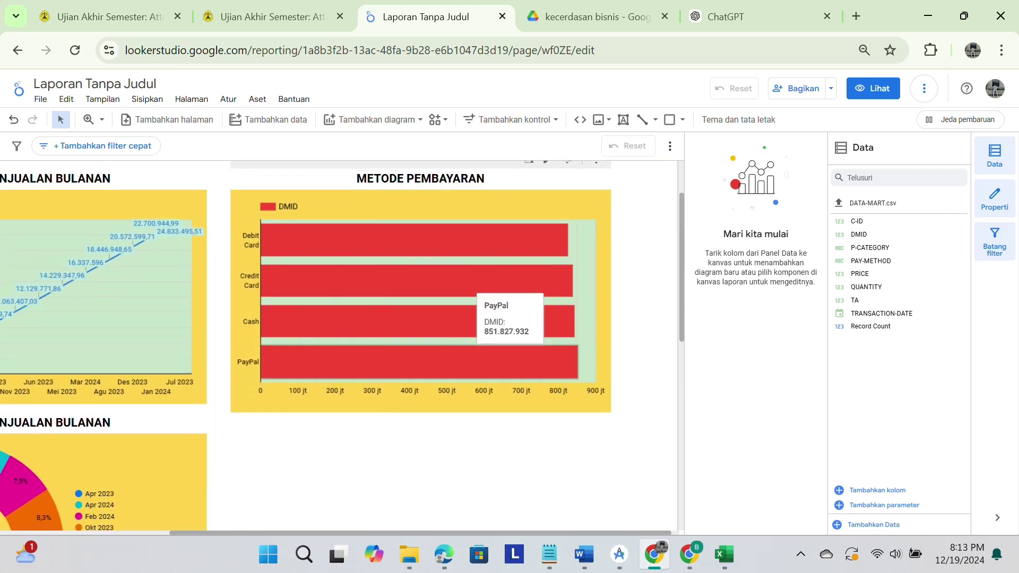
scroll(340, 345, left, 2)
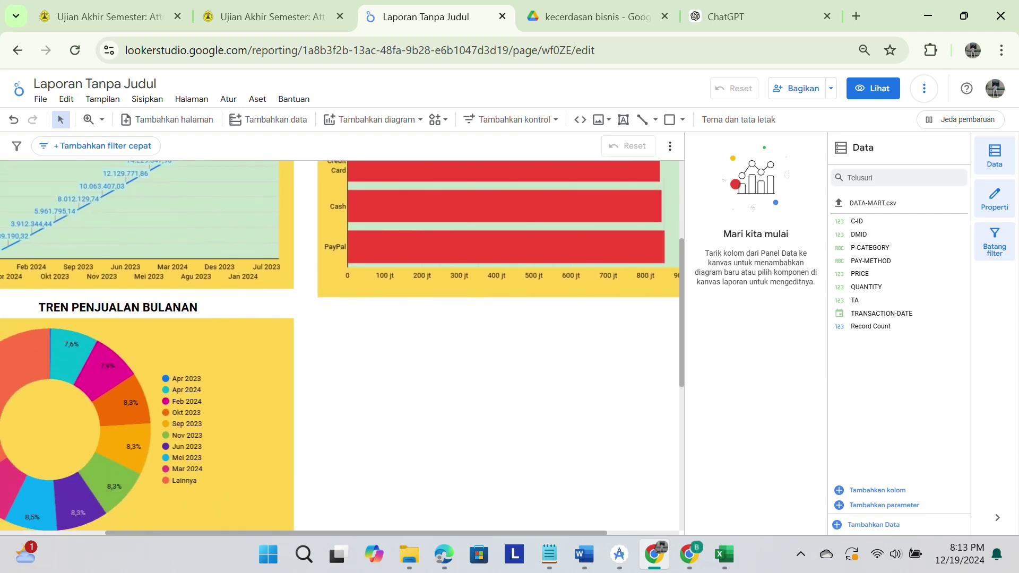
scroll(340, 344, down, 1)
scroll(340, 345, left, 2)
scroll(340, 345, right, 3)
scroll(339, 345, up, 1)
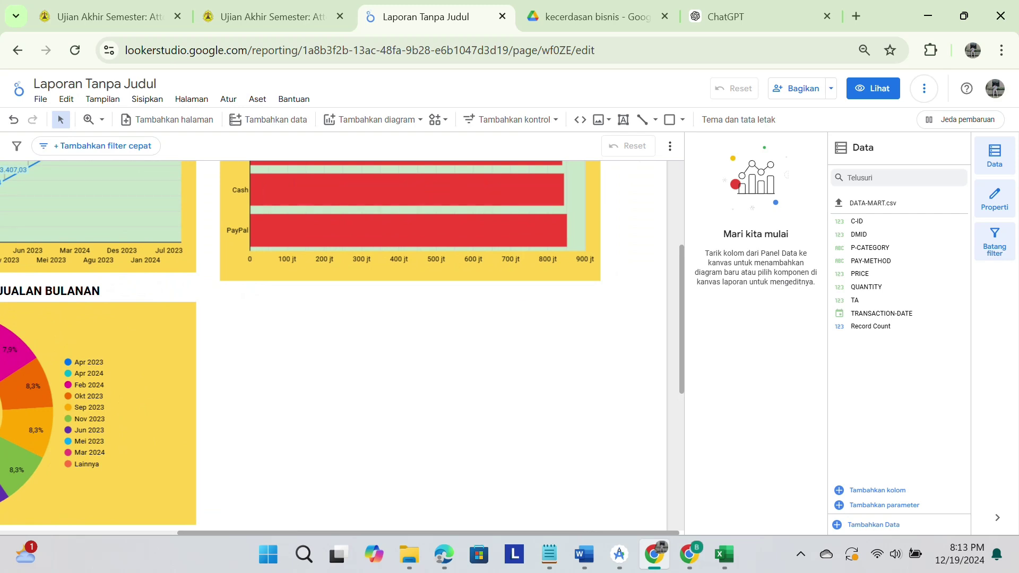
mouse_move(460, 222)
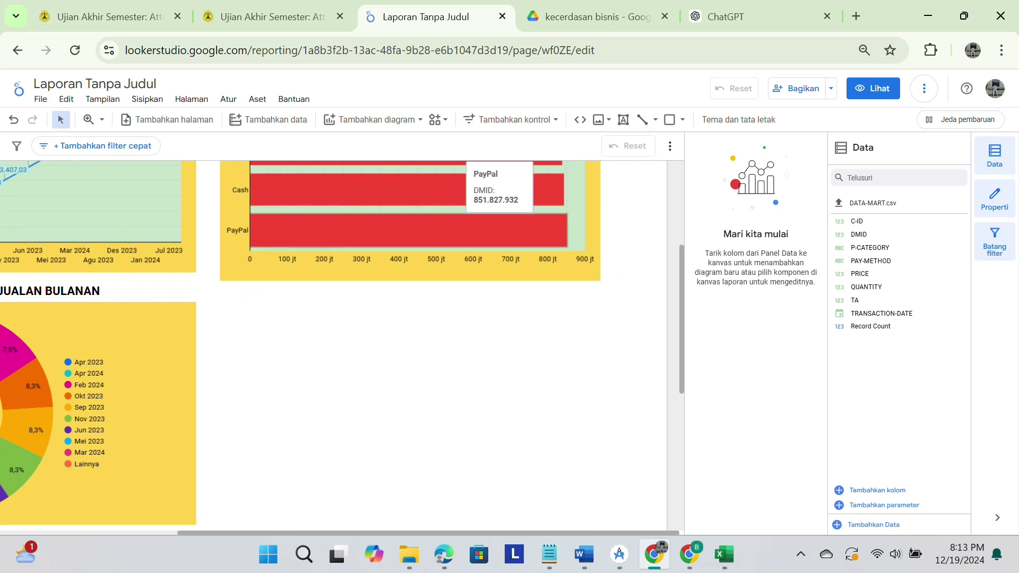
right_click(402, 237)
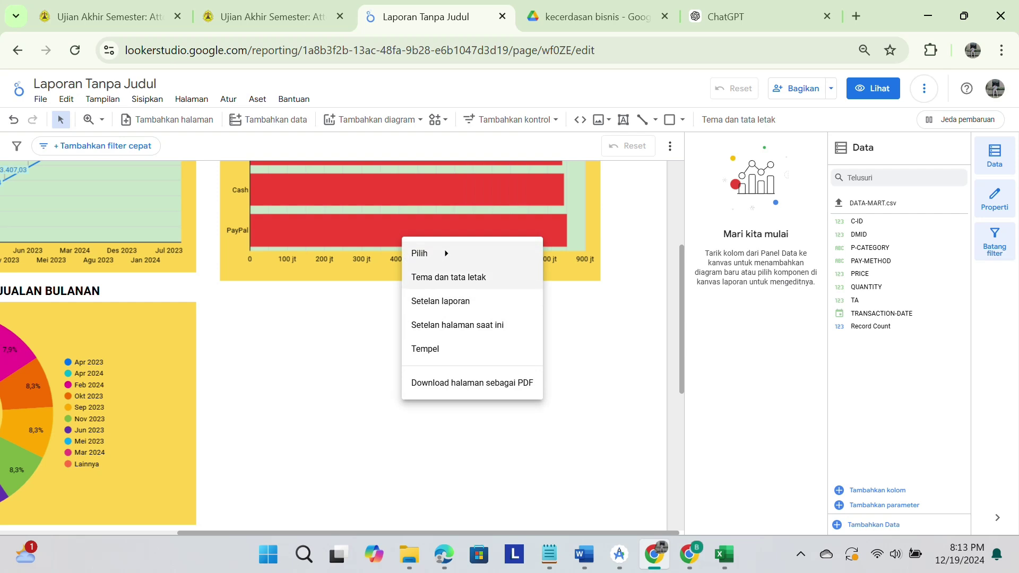
click(429, 348)
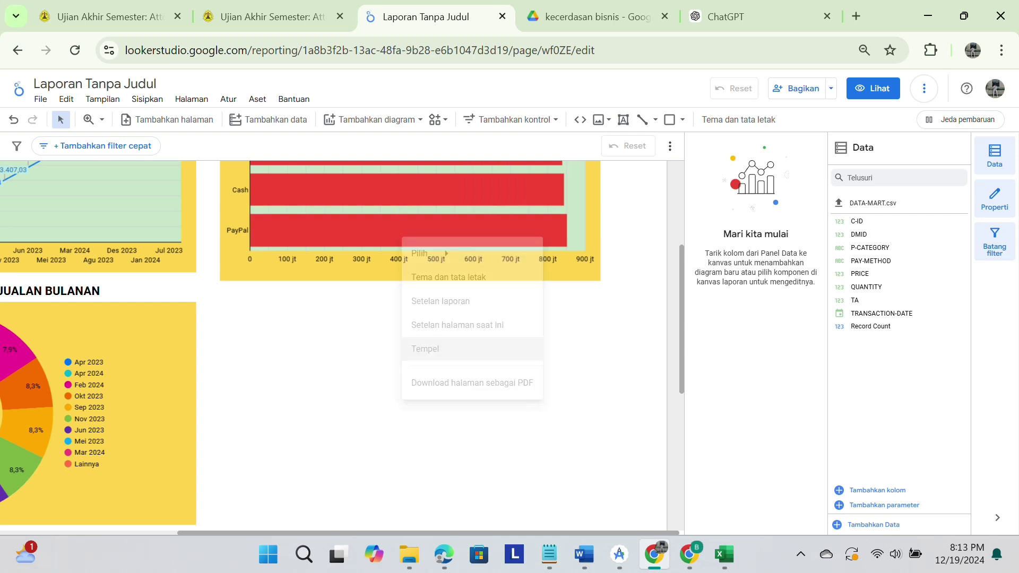
drag(101, 212, 536, 463)
drag(545, 366, 495, 374)
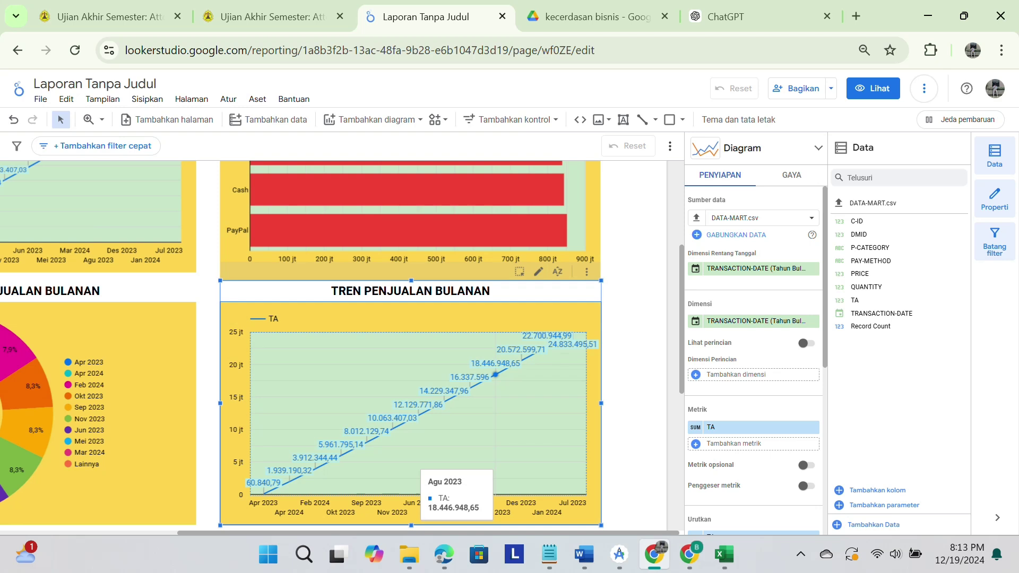
- Set the donut chart's dimension to P-CATEGORY and its metric to TA
scroll(496, 374, left, 5)
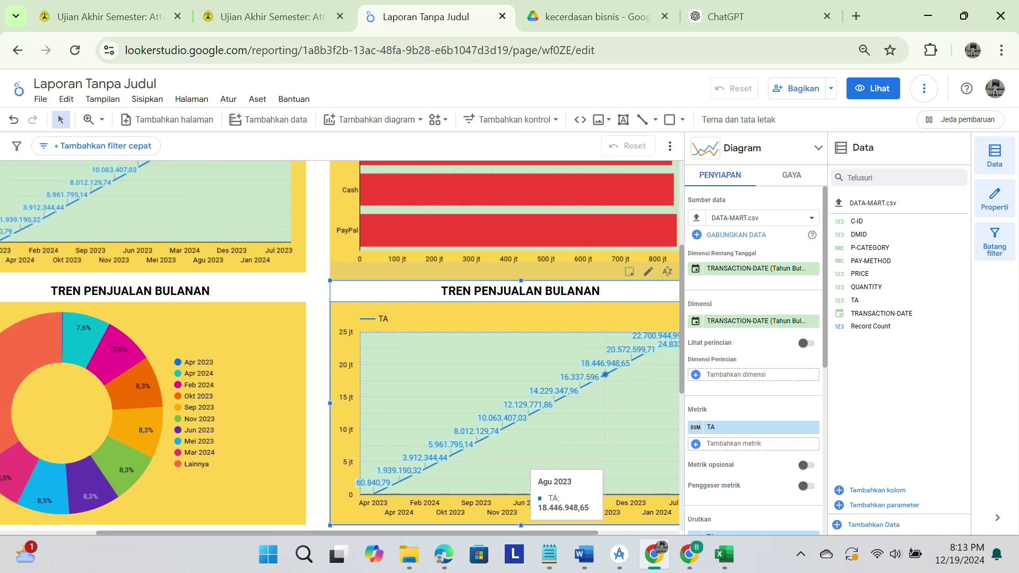
click(127, 464)
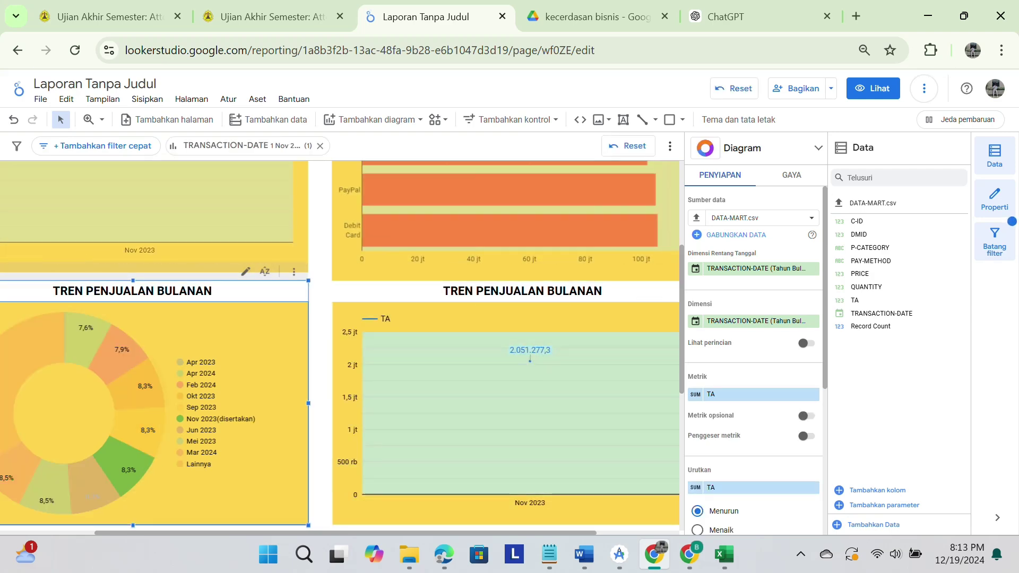
click(139, 390)
click(139, 390)
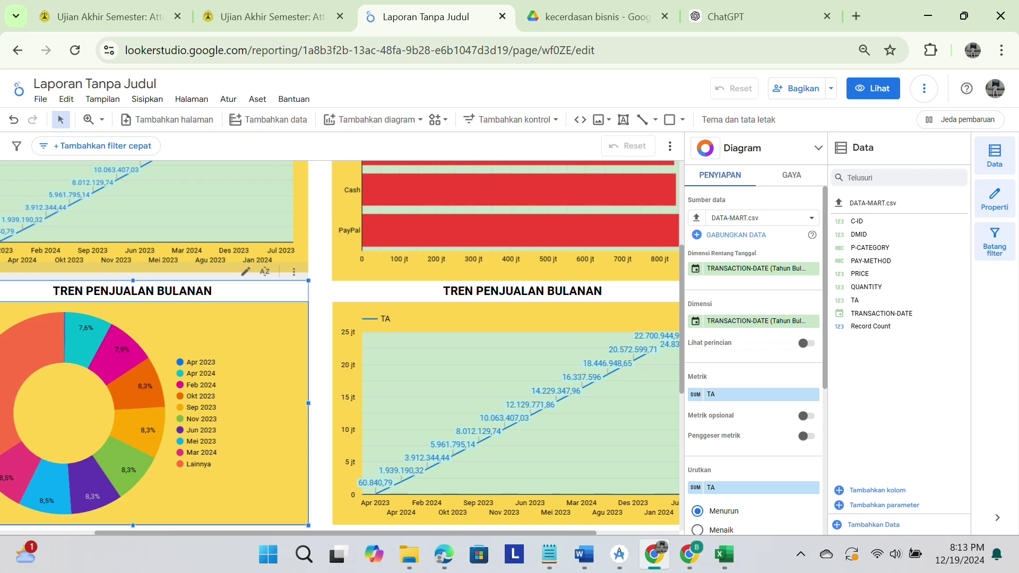
drag(870, 247, 753, 318)
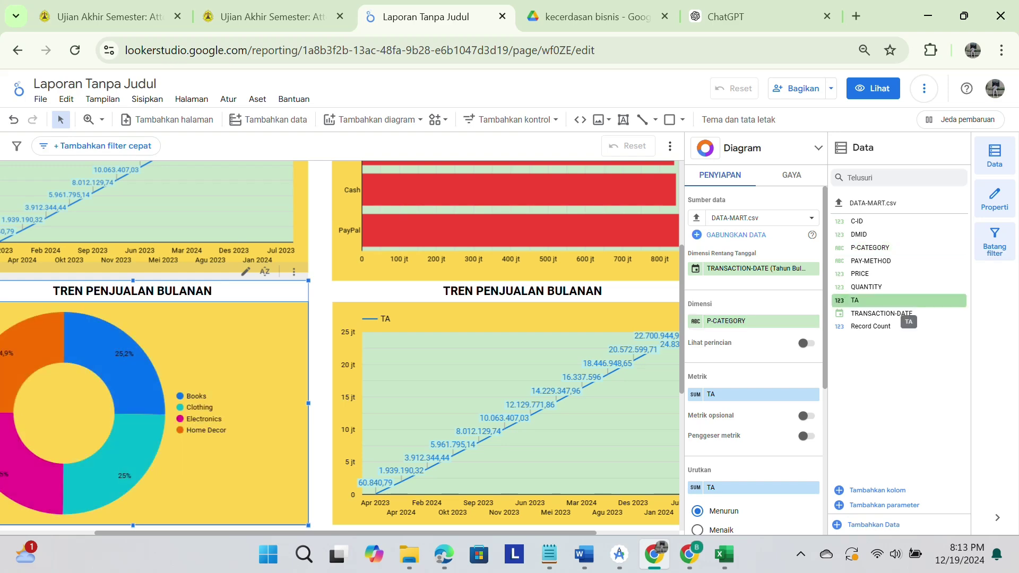
drag(899, 300, 754, 394)
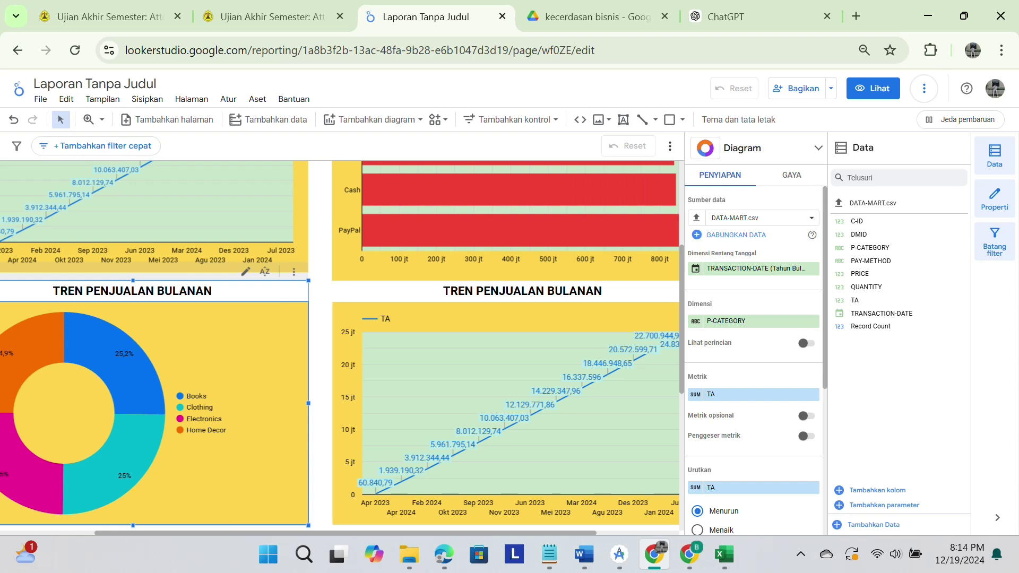
- Change the donut chart's title to "KATEGORI PRODUK"
click(791, 174)
click(735, 268)
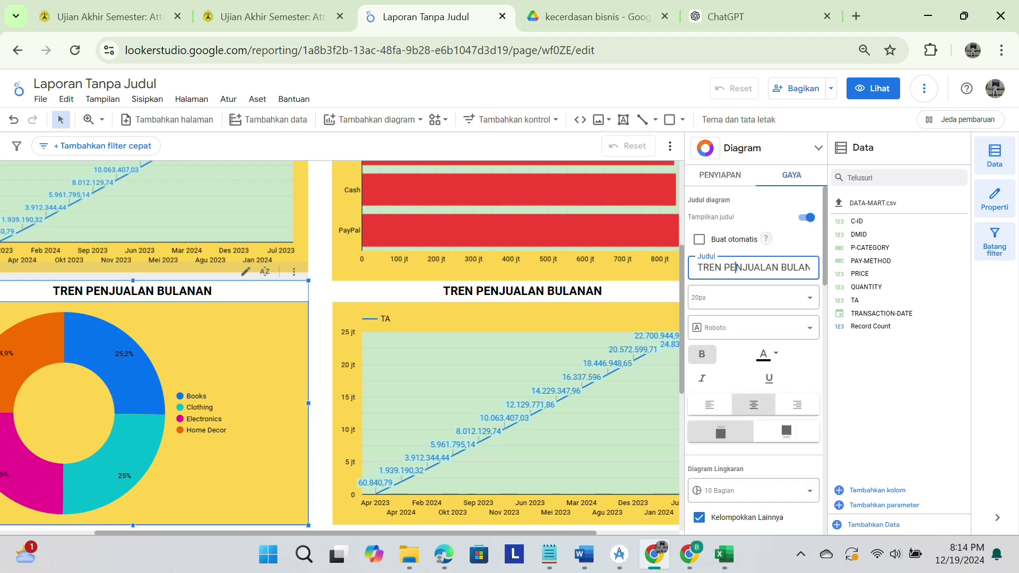
click(809, 267)
key(BackSpace)
key(BackSpace)
key(BackSpace)
key(BackSpace)
key(BackSpace)
key(BackSpace)
key(BackSpace)
key(BackSpace)
key(BackSpace)
key(BackSpace)
key(BackSpace)
key(BackSpace)
key(BackSpace)
key(BackSpace)
key(BackSpace)
key(BackSpace)
key(BackSpace)
key(BackSpace)
key(BackSpace)
key(BackSpace)
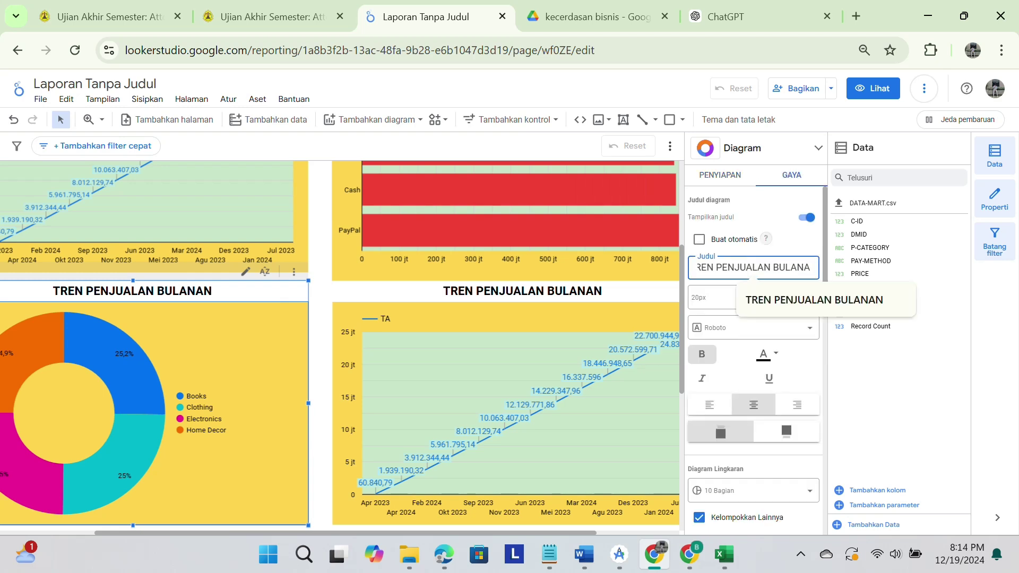
text(KE)
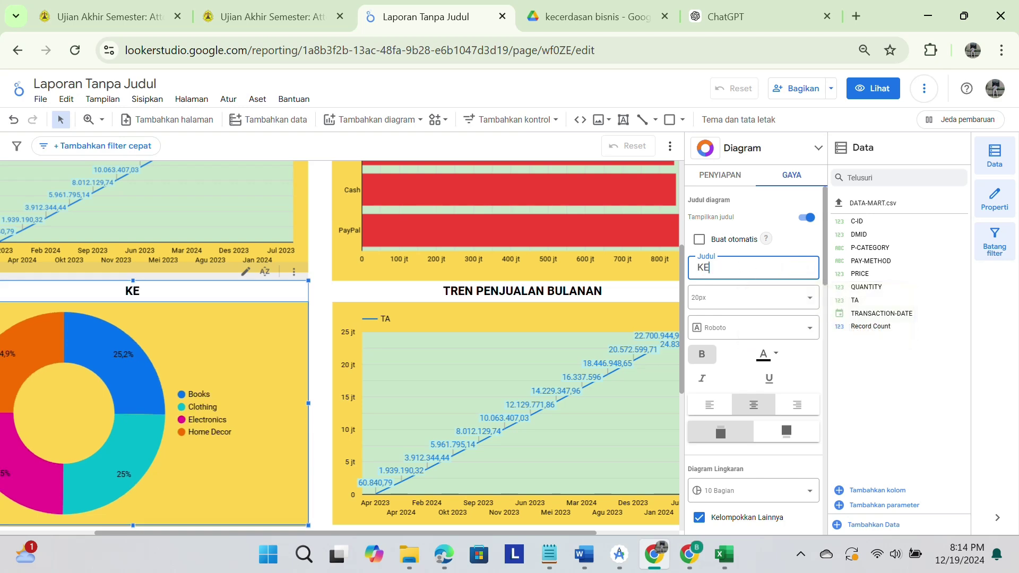
key(BackSpace)
key(Caps_Lock)
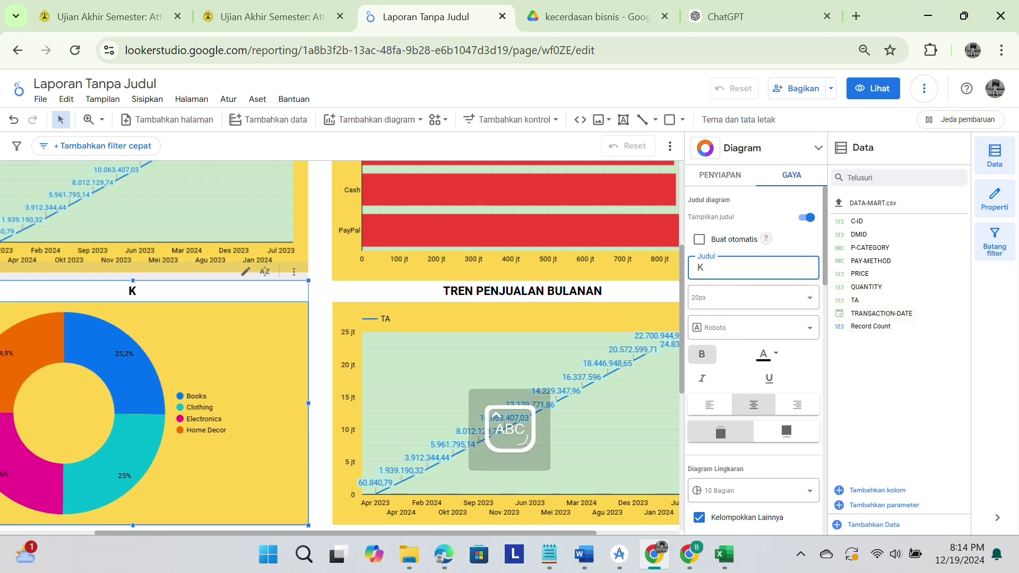
text(ATEGORI PRODUK)
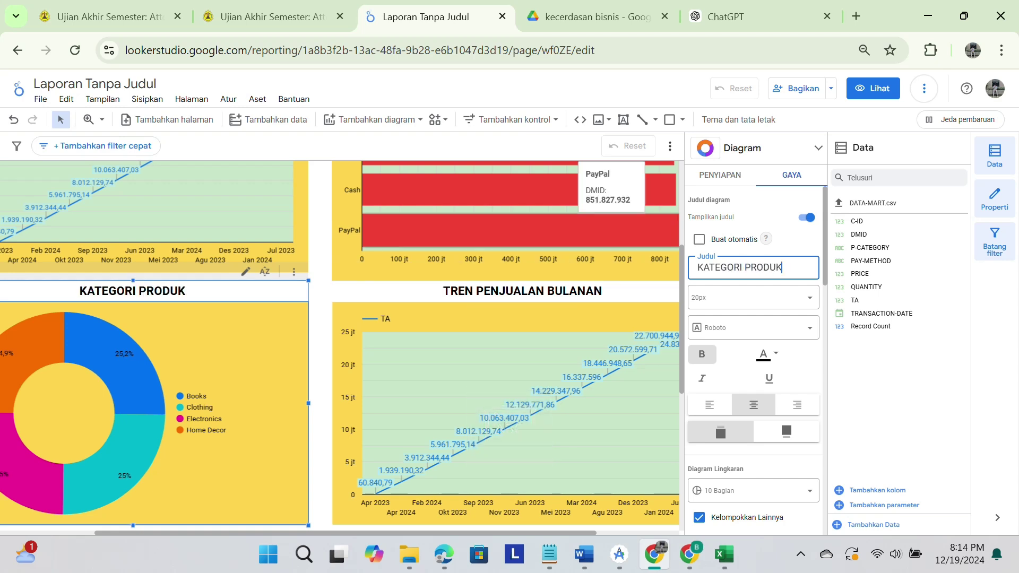
- Look over the layout and titles of all four charts on the report page
scroll(120, 390, left, 2)
scroll(120, 390, down, 1)
scroll(340, 345, right, 2)
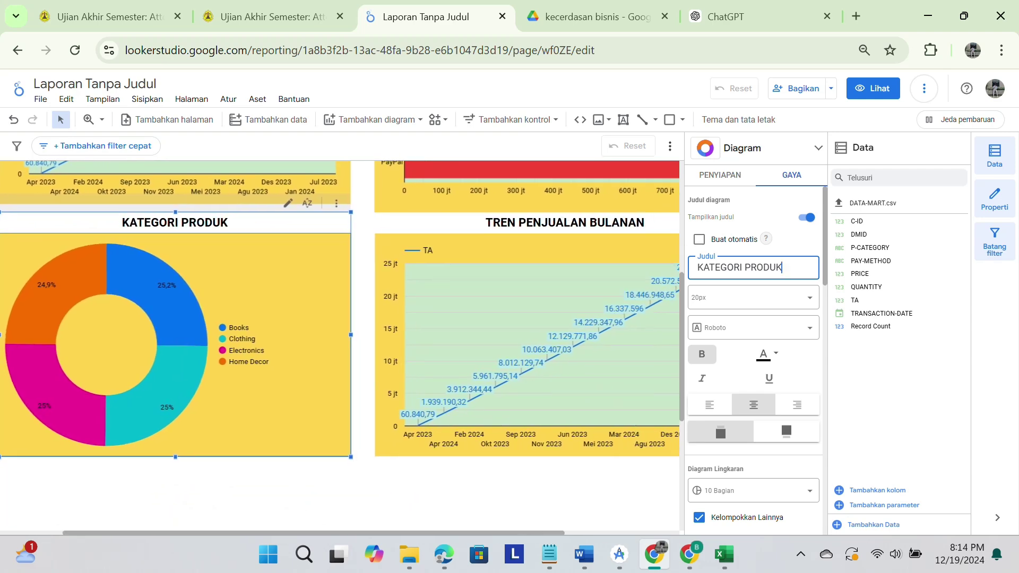
scroll(339, 344, up, 3)
scroll(226, 340, up, 1)
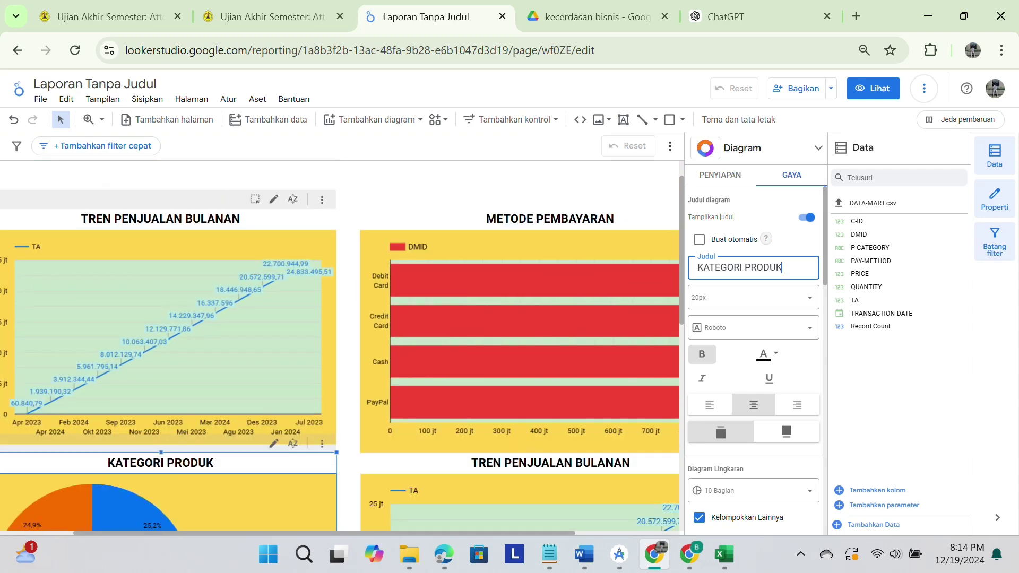
scroll(226, 340, down, 1)
scroll(226, 339, up, 1)
scroll(225, 339, right, 1)
scroll(225, 340, down, 1)
scroll(340, 344, down, 3)
scroll(339, 345, right, 1)
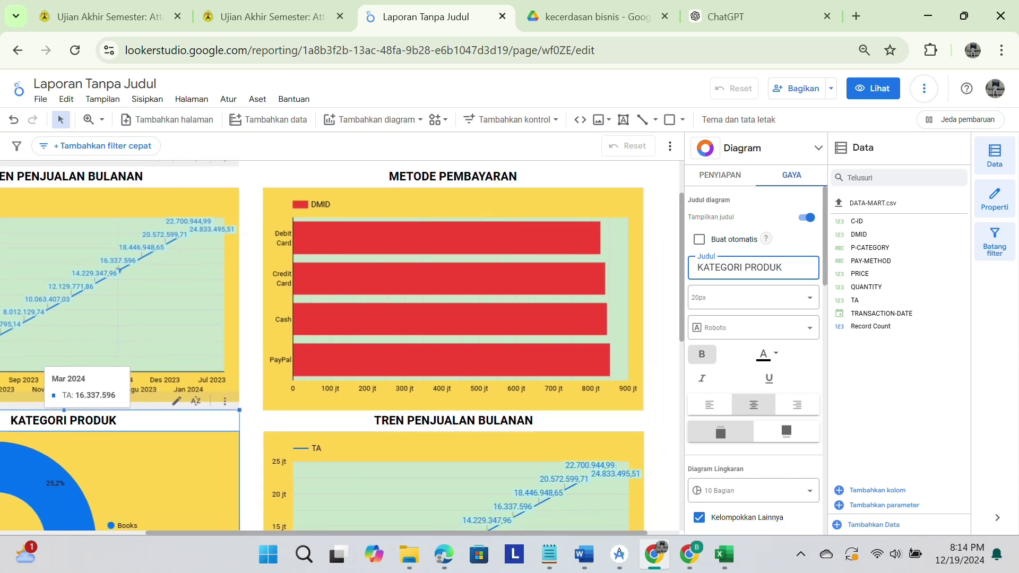
scroll(339, 345, down, 1)
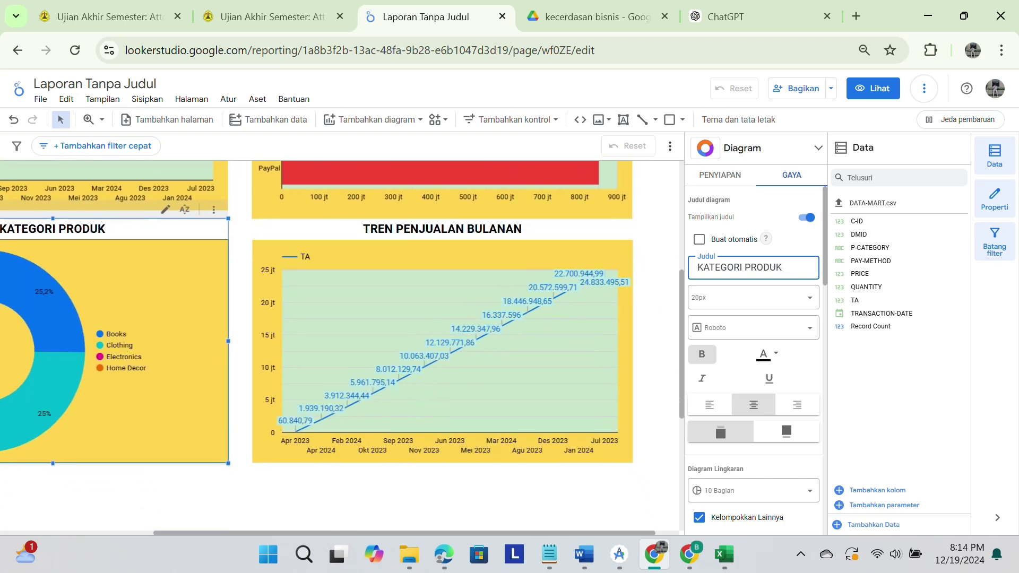
scroll(339, 345, right, 1)
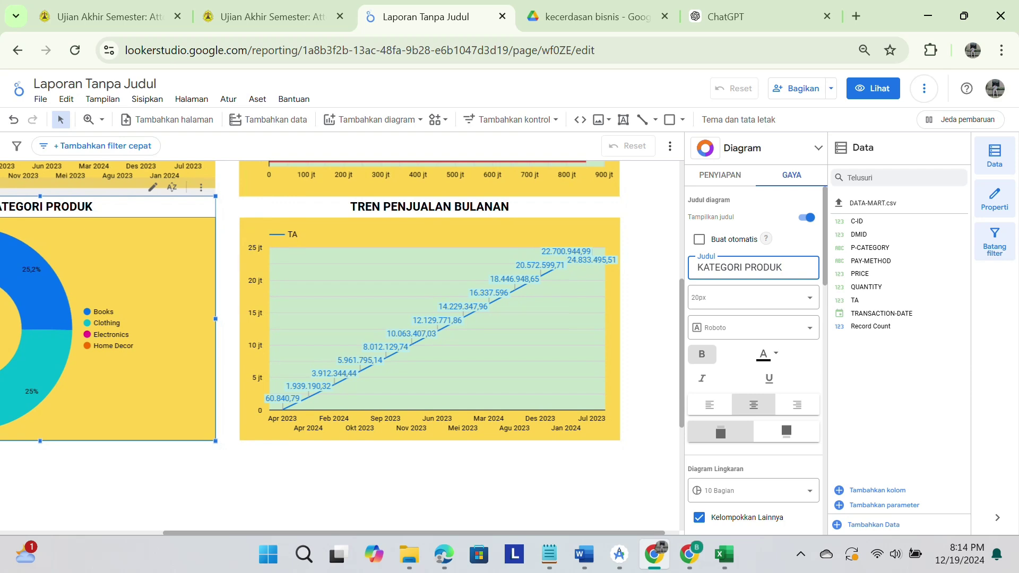
- Set the dimension of the line chart below METODE PEMBAYARAN to QUANTITY
click(456, 324)
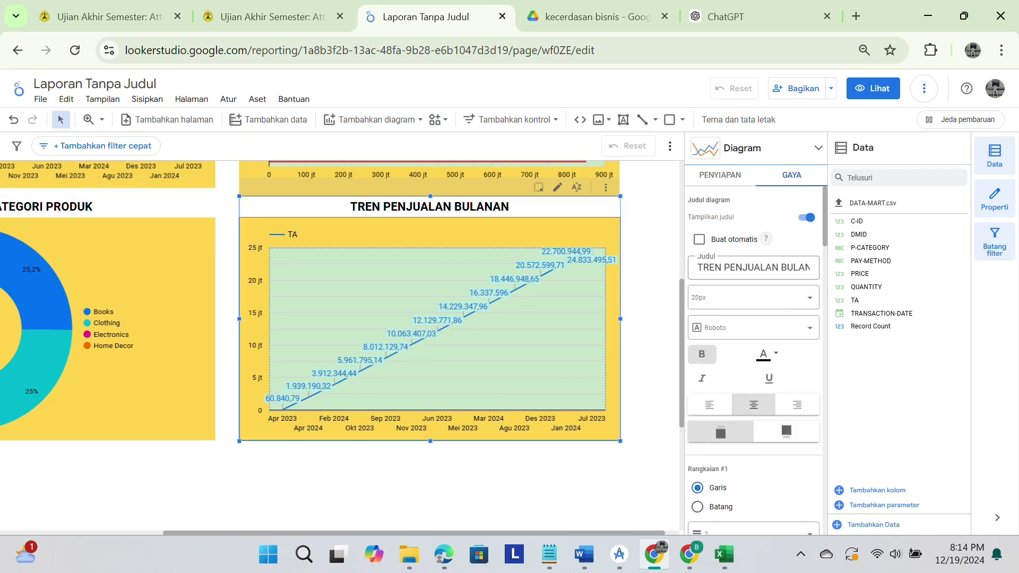
click(719, 175)
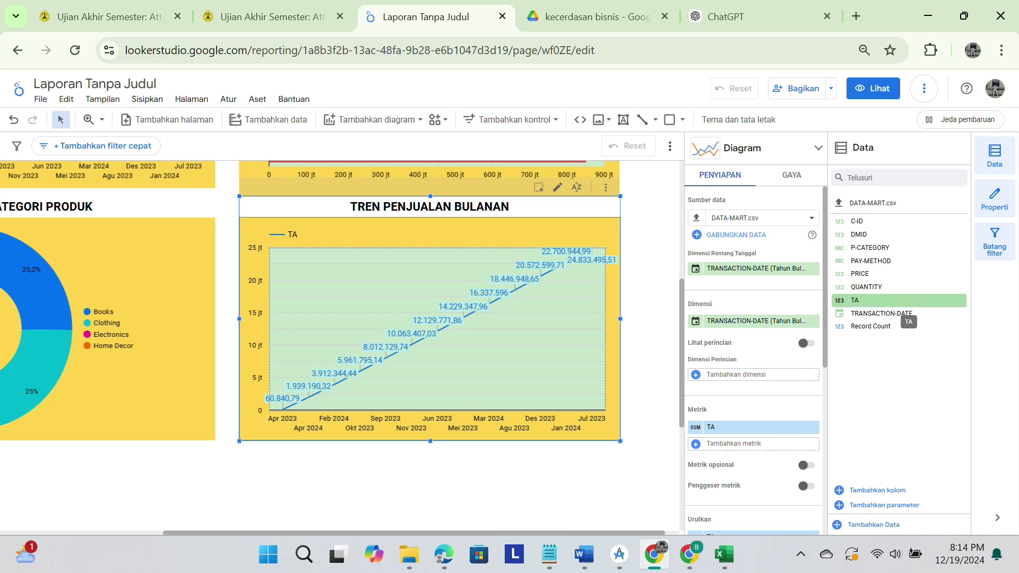
drag(866, 286, 751, 320)
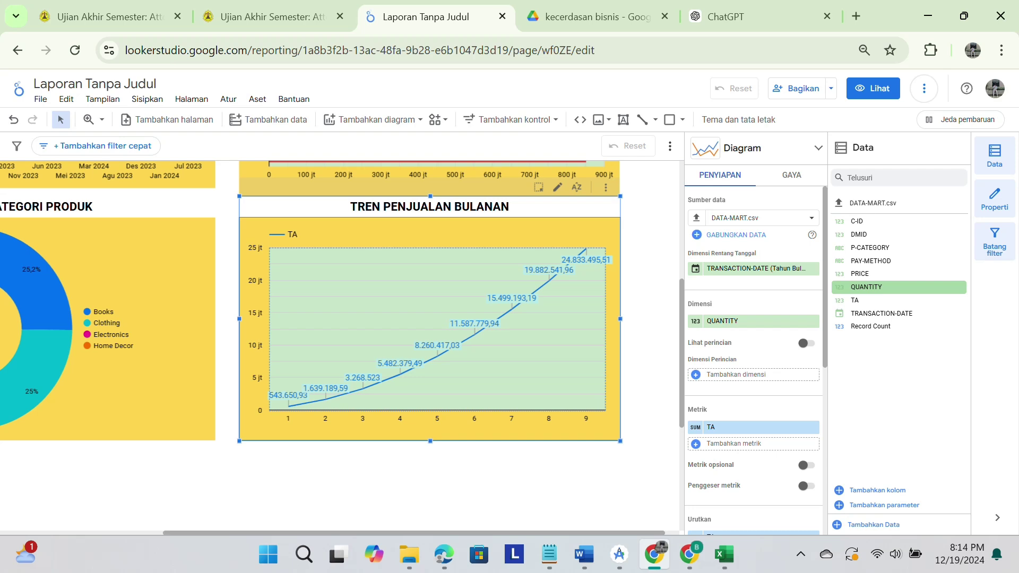
- Convert the QUANTITY line chart below METODE PEMBAYARAN into a column chart
scroll(641, 330, down, 2)
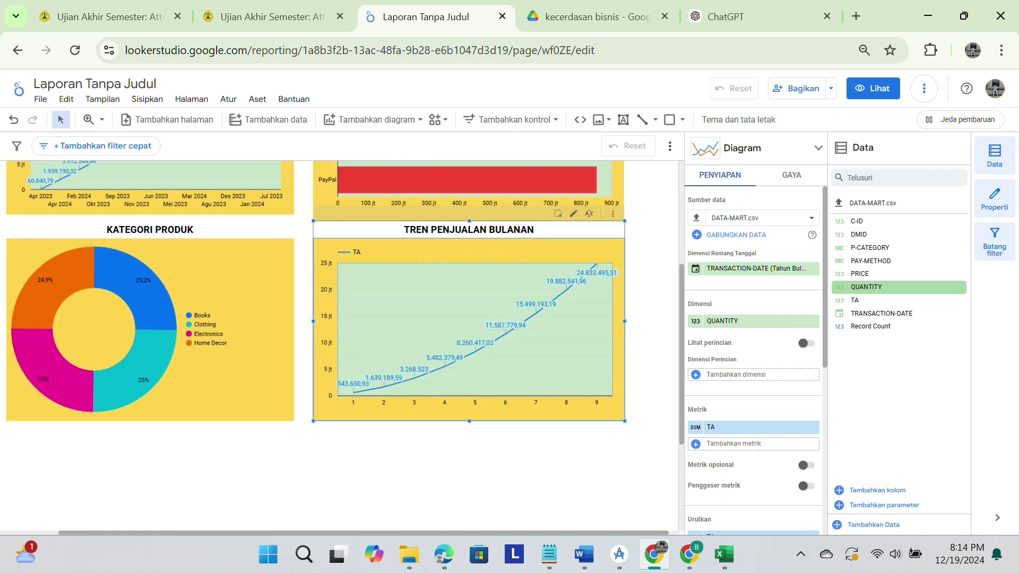
click(791, 175)
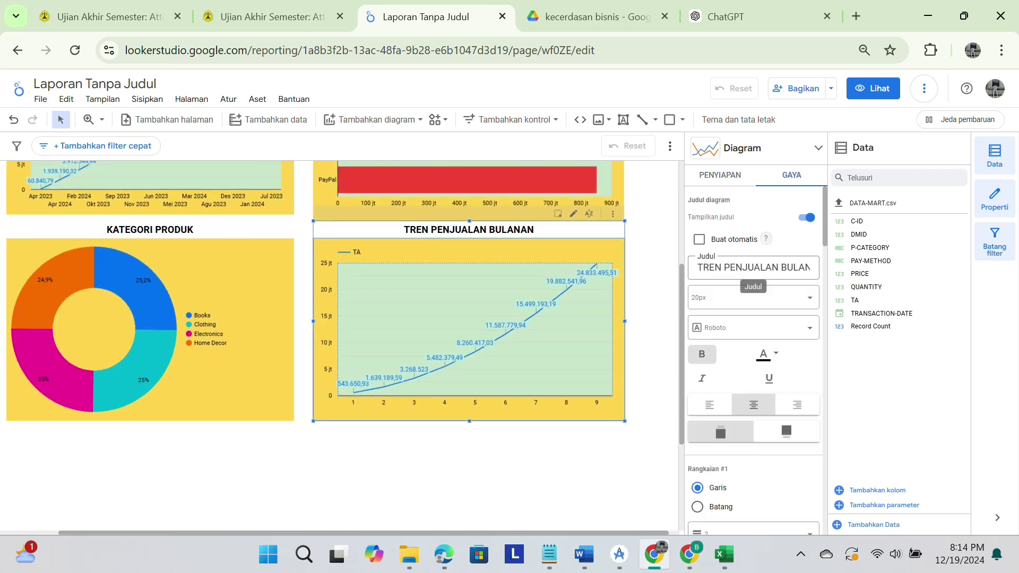
click(754, 268)
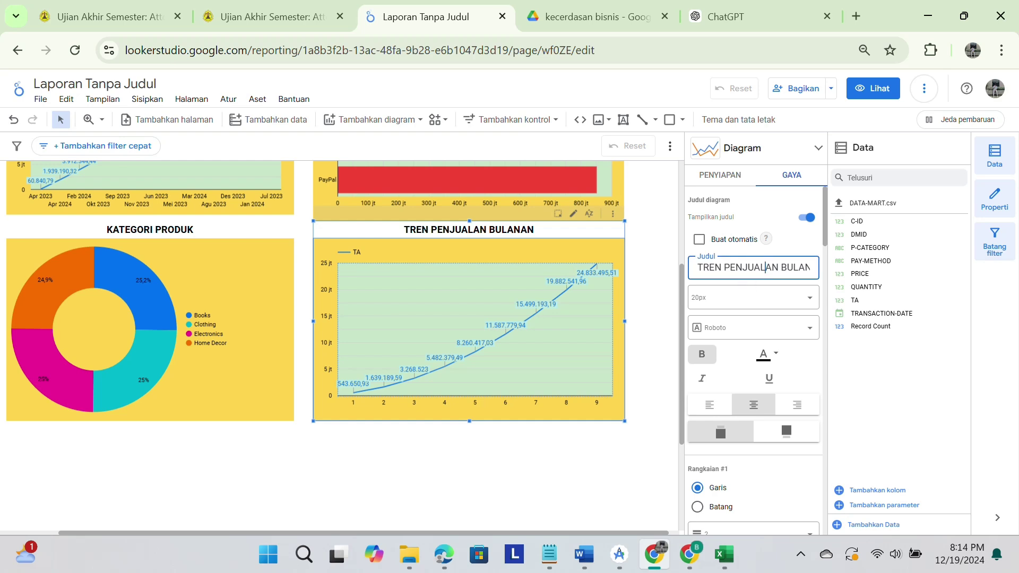
scroll(339, 344, up, 3)
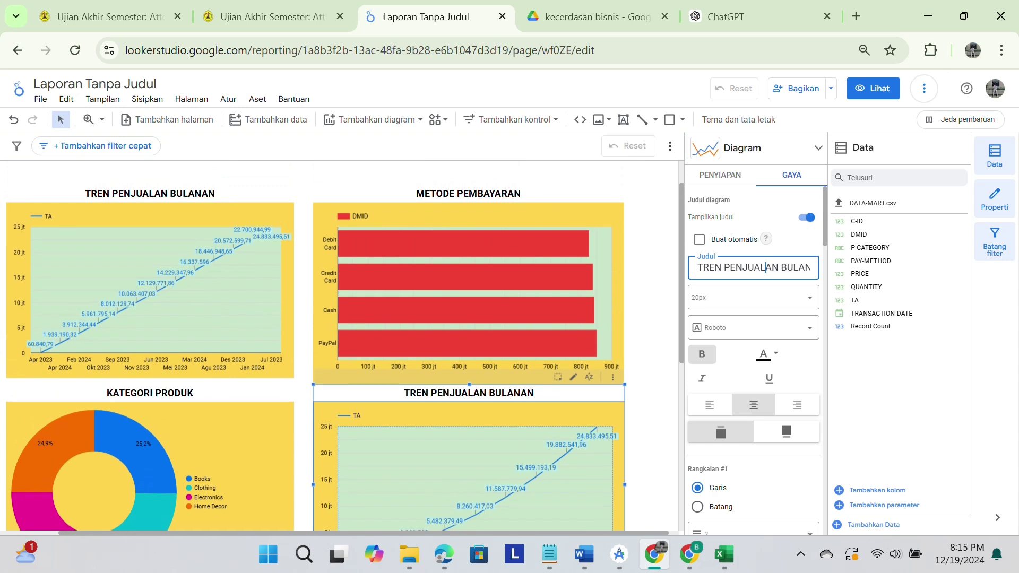
scroll(340, 345, down, 2)
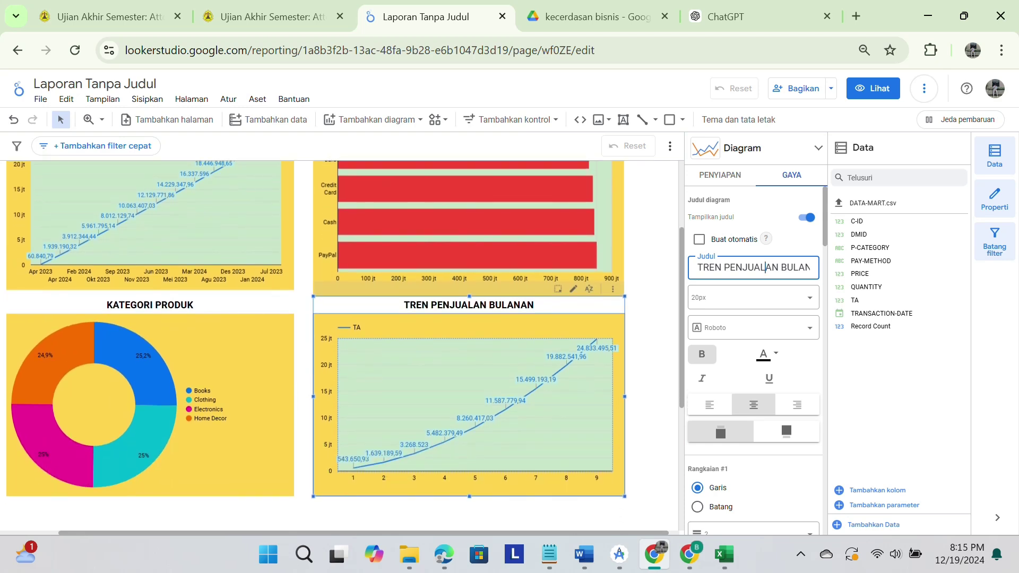
scroll(340, 345, down, 1)
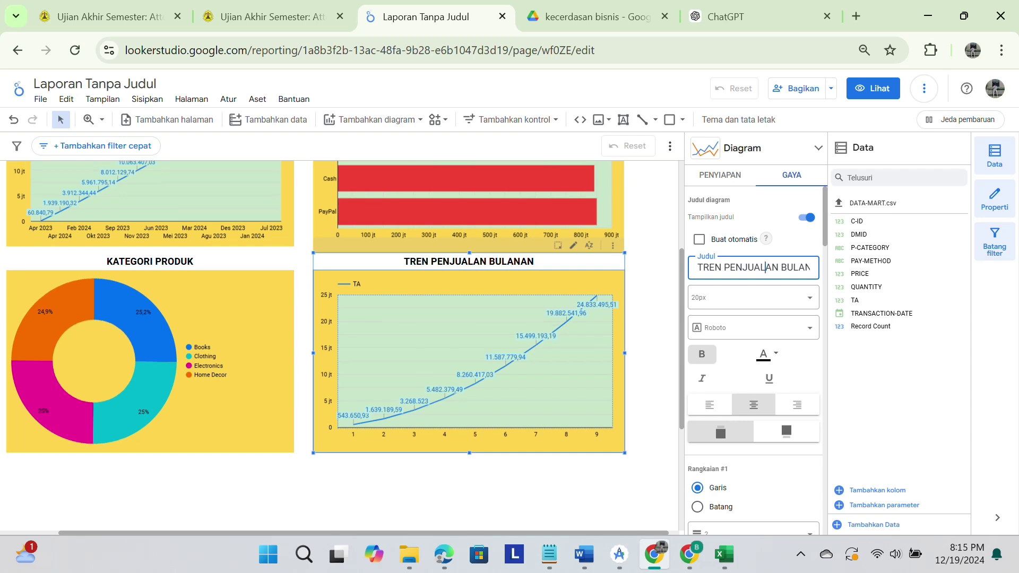
click(818, 148)
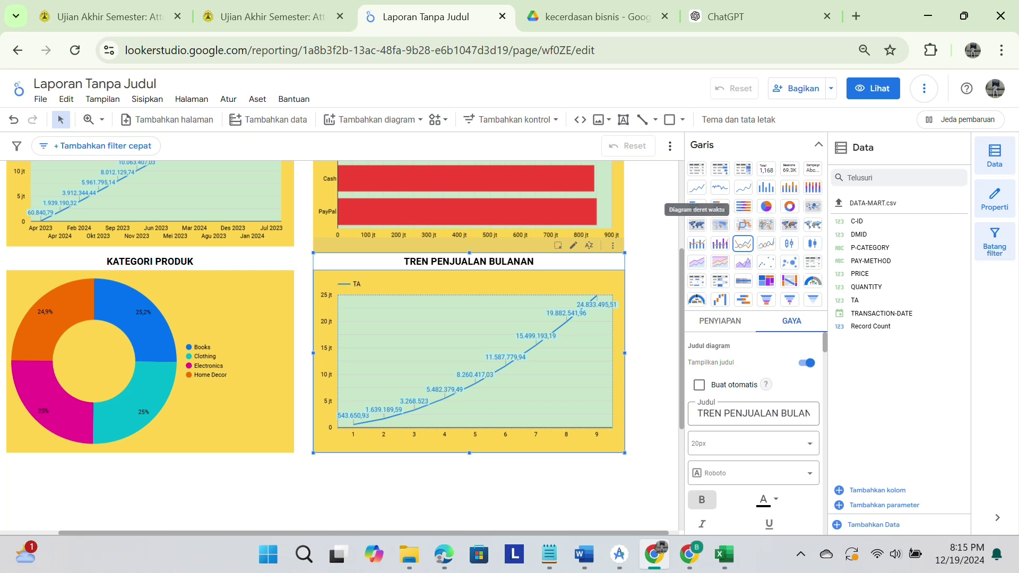
click(696, 187)
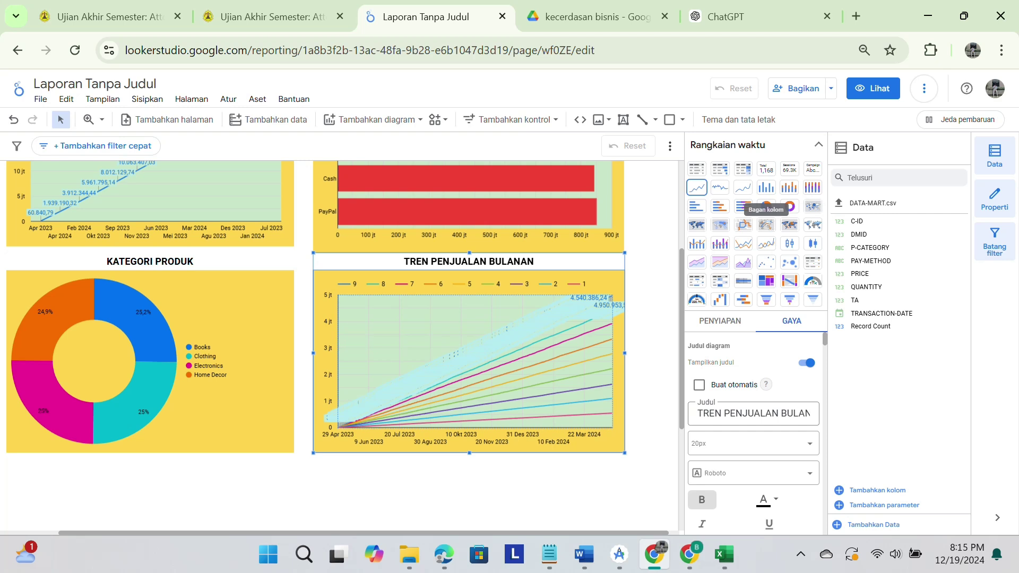
click(766, 187)
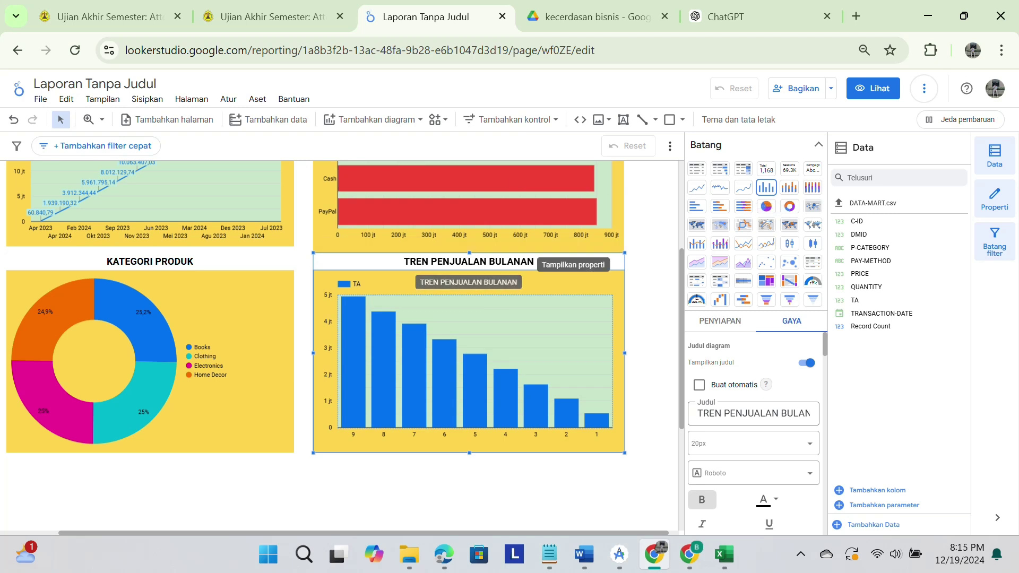
click(818, 145)
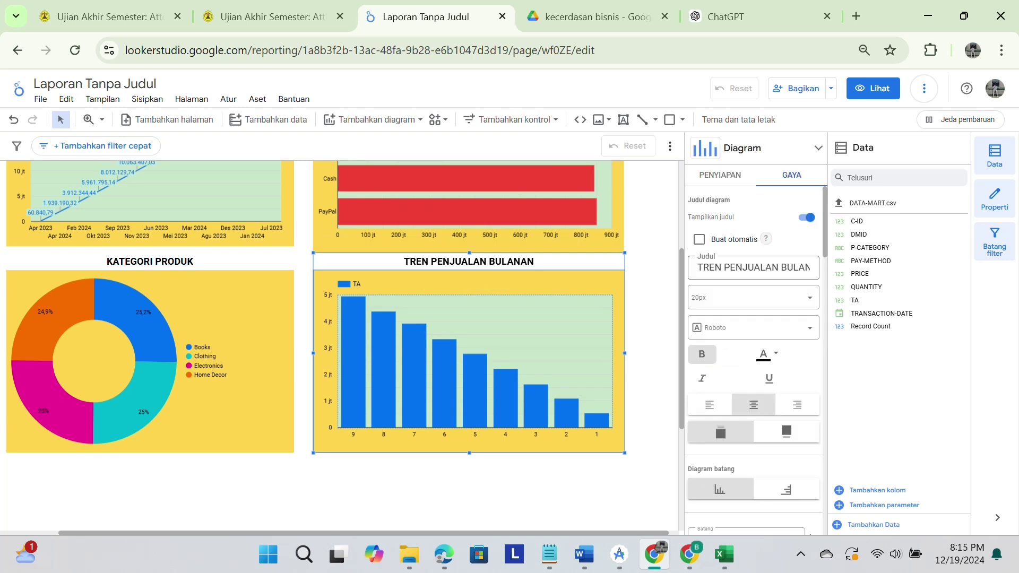
- Change the column chart's title to "KUANTITAS DAN TOTAL PENJUALAN"
click(722, 267)
click(724, 267)
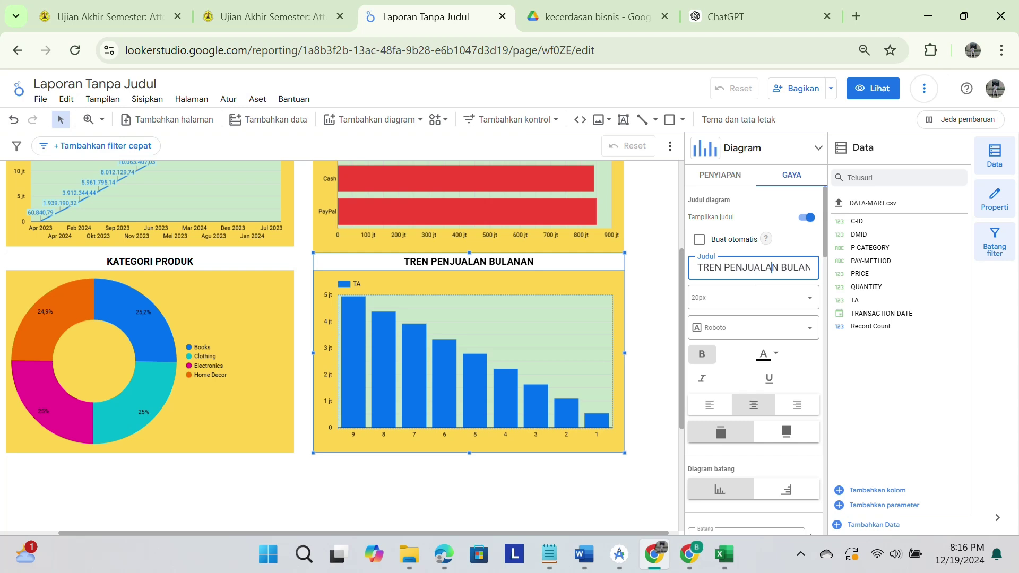
key(End)
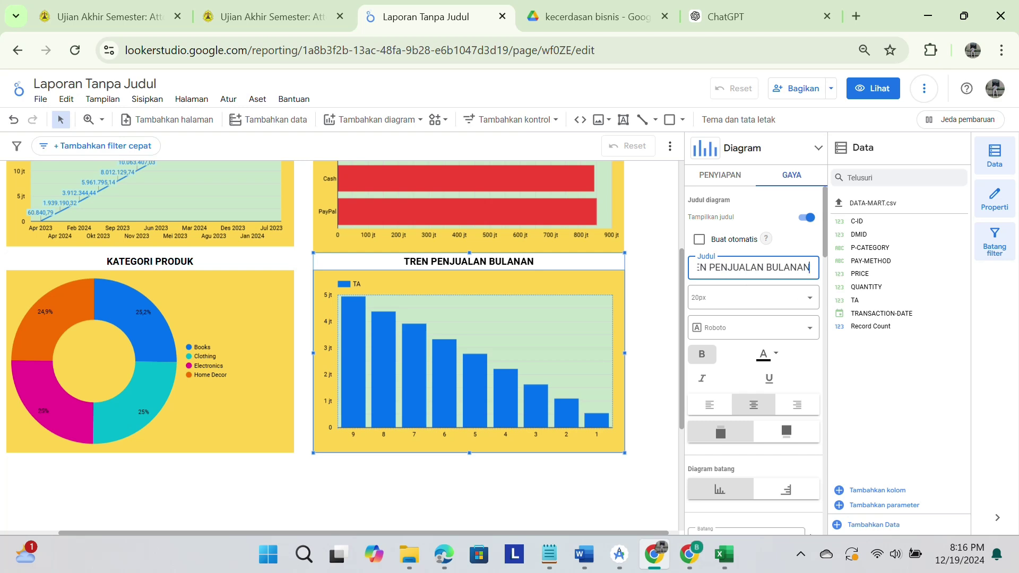
key(BackSpace)
key(BackSpace)
key(BackSpace)
key(BackSpace)
key(BackSpace)
key(BackSpace)
key(BackSpace)
key(BackSpace)
key(BackSpace)
key(BackSpace)
key(BackSpace)
key(BackSpace)
key(BackSpace)
key(BackSpace)
key(BackSpace)
key(BackSpace)
key(BackSpace)
key(BackSpace)
key(BackSpace)
key(BackSpace)
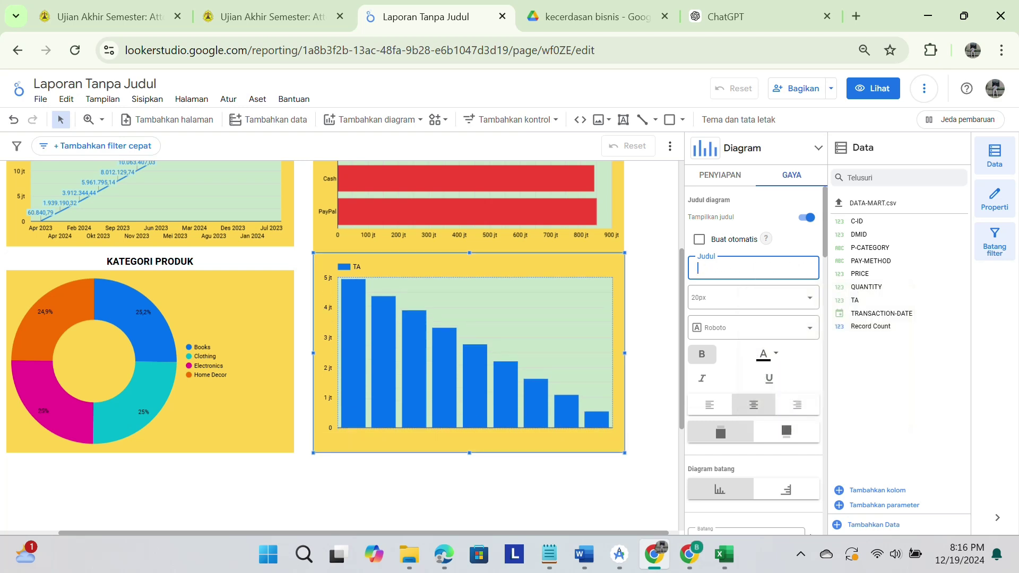
text(KU)
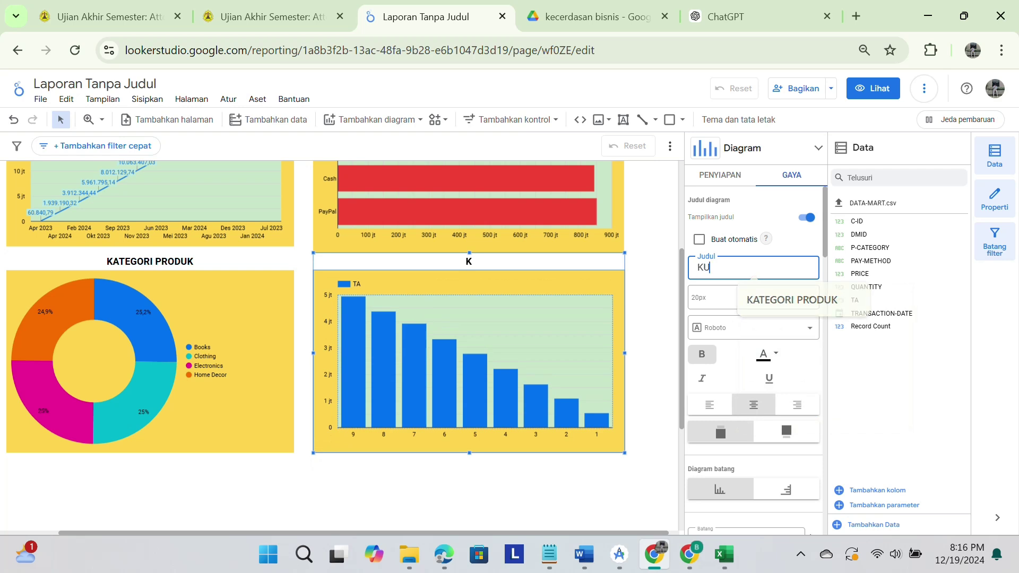
text(ANTI)
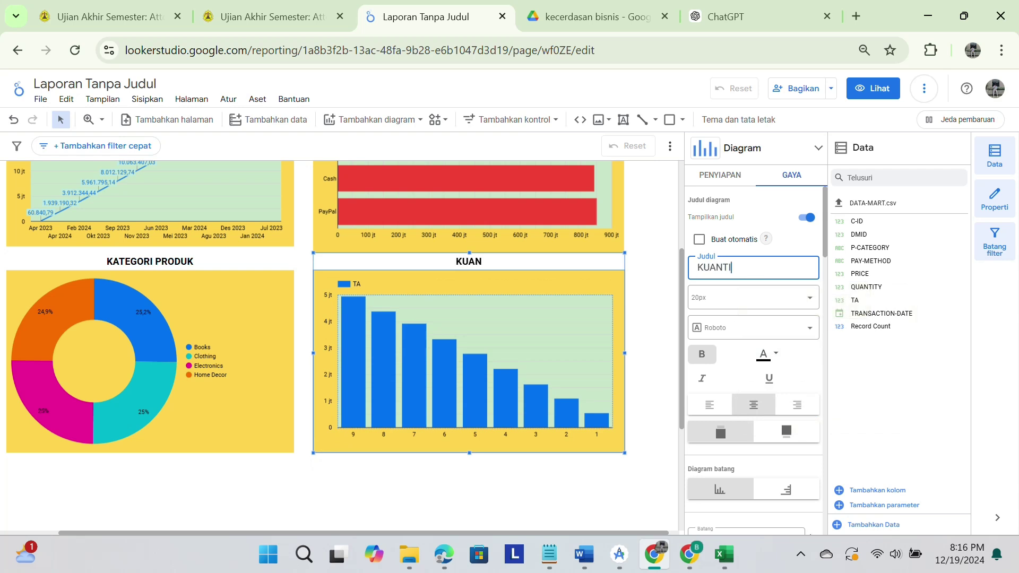
text(D)
key(BackSpace)
text(TAS DAN )
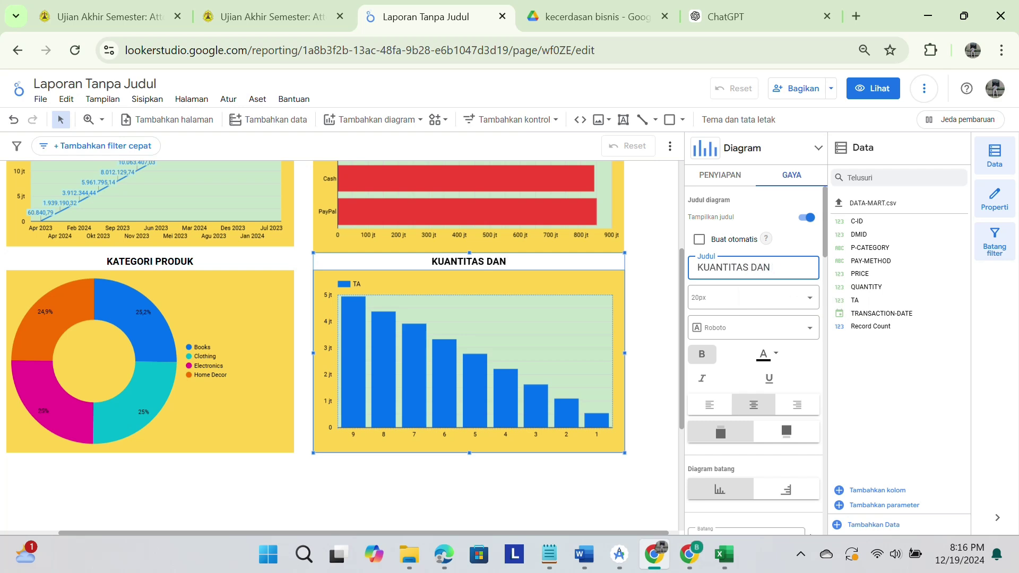
text(TOT)
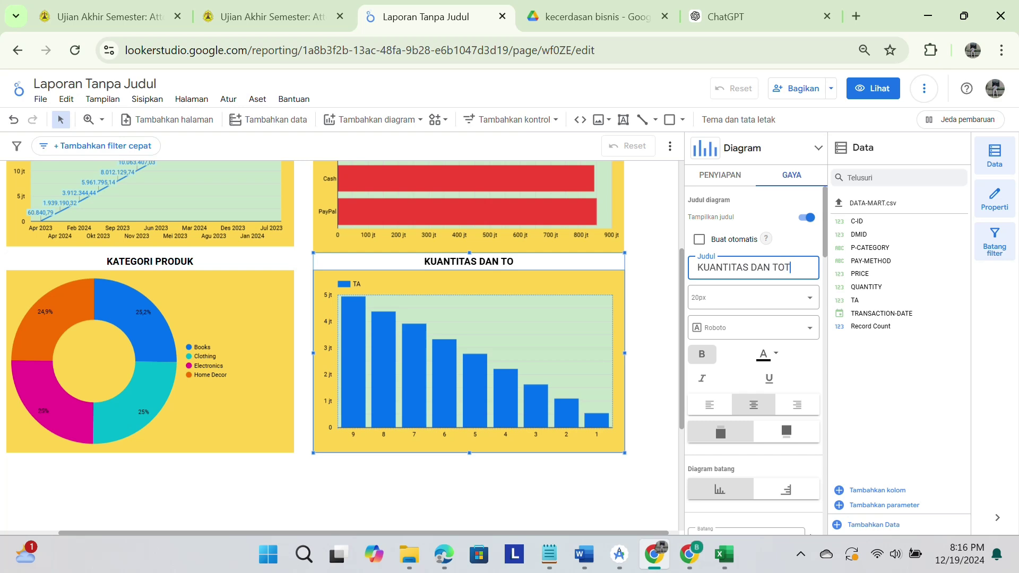
text(AL PENJUALAN)
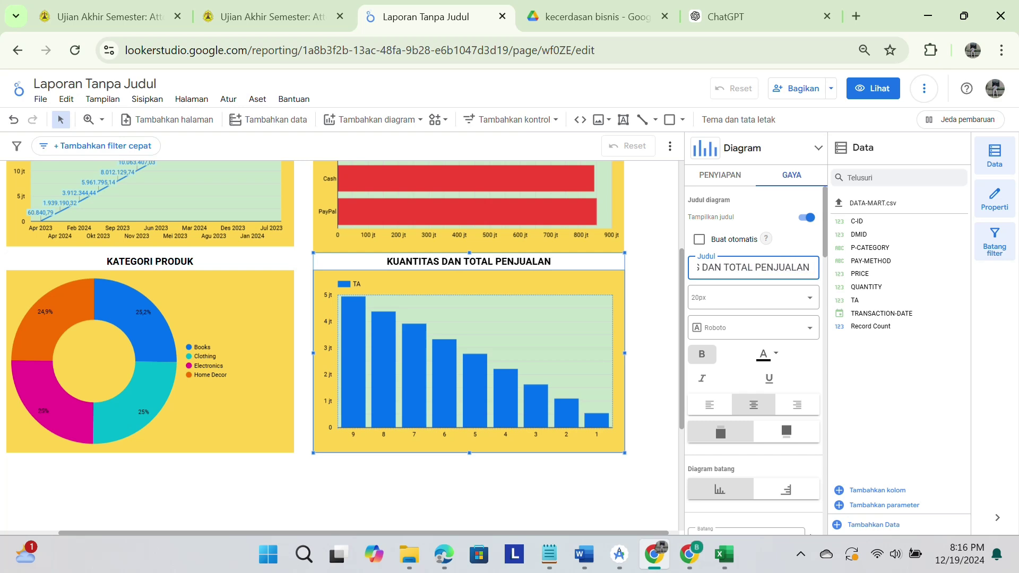
key(Return)
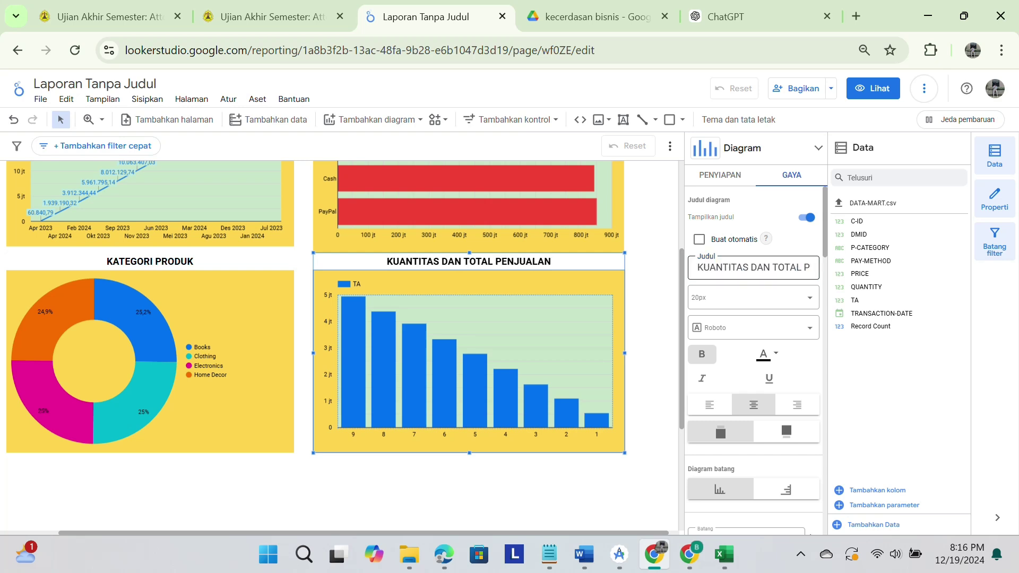
- Review the whole four-chart dashboard page and inspect the TREN PENJUALAN BULANAN line chart up close
scroll(339, 348, down, 3)
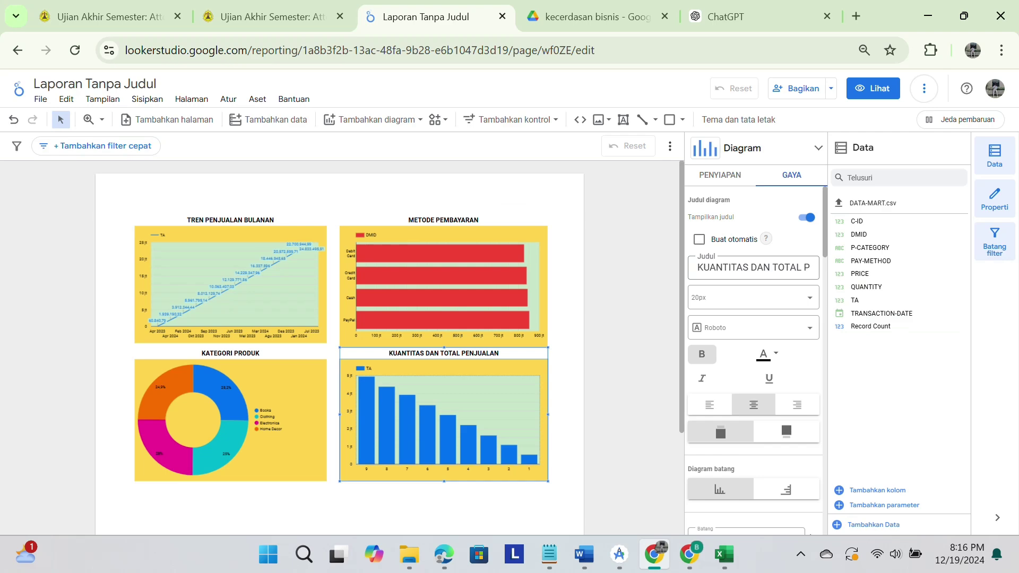
scroll(249, 216, up, 5)
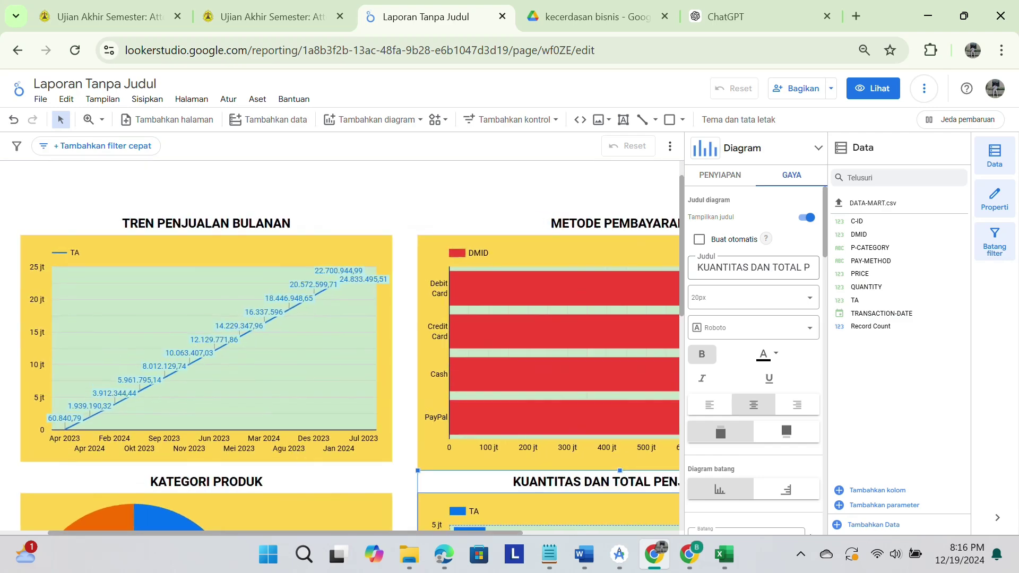
scroll(249, 223, left, 2)
scroll(250, 223, down, 1)
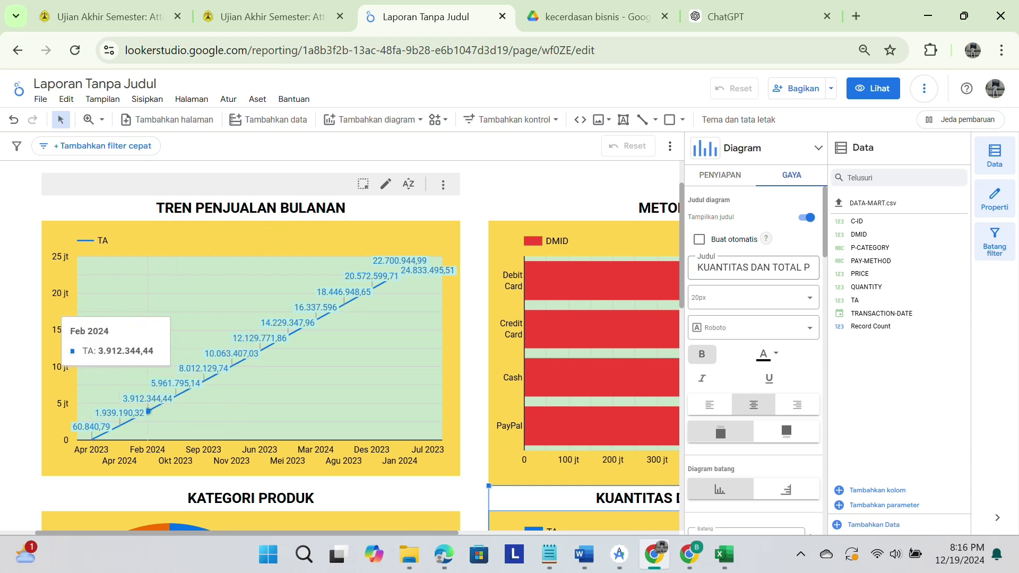
- Examine the monthly values in TREN PENJUALAN BULANAN, the METODE PEMBAYARAN bars and the KATEGORI PRODUK donut slices
mouse_move(91, 439)
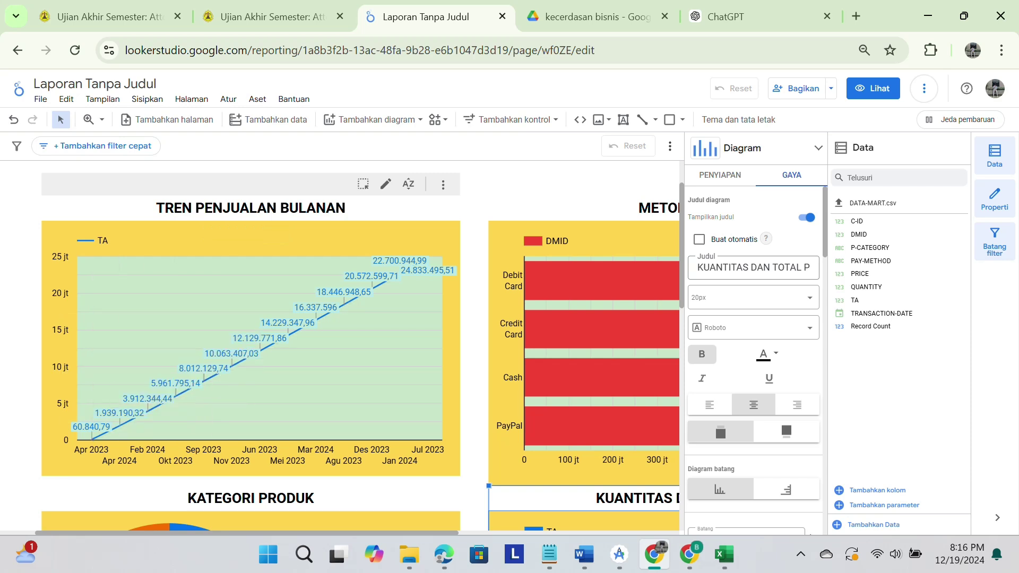
mouse_move(119, 426)
mouse_move(148, 411)
mouse_move(176, 396)
scroll(456, 345, right, 7)
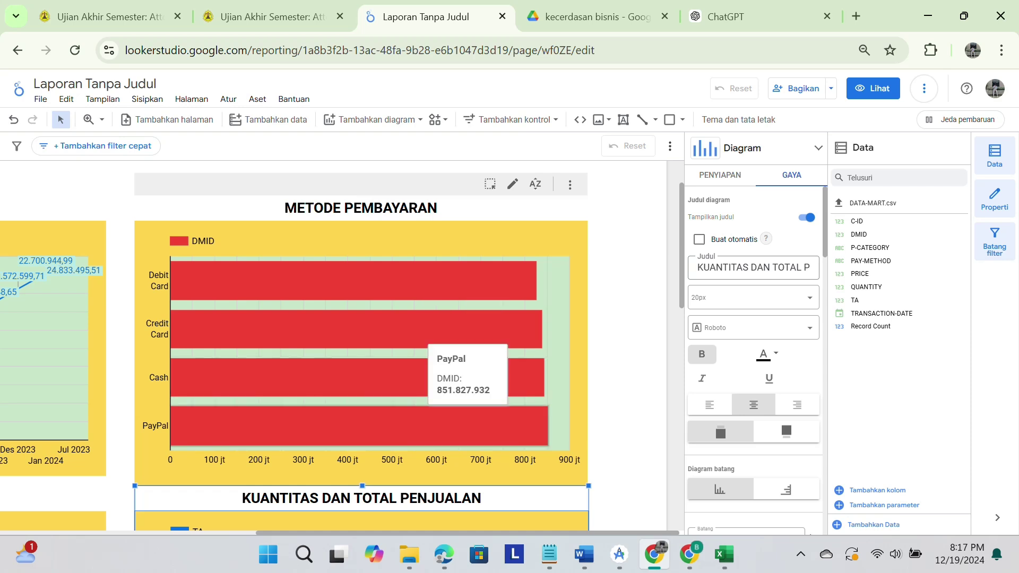
scroll(340, 345, down, 5)
scroll(339, 345, left, 7)
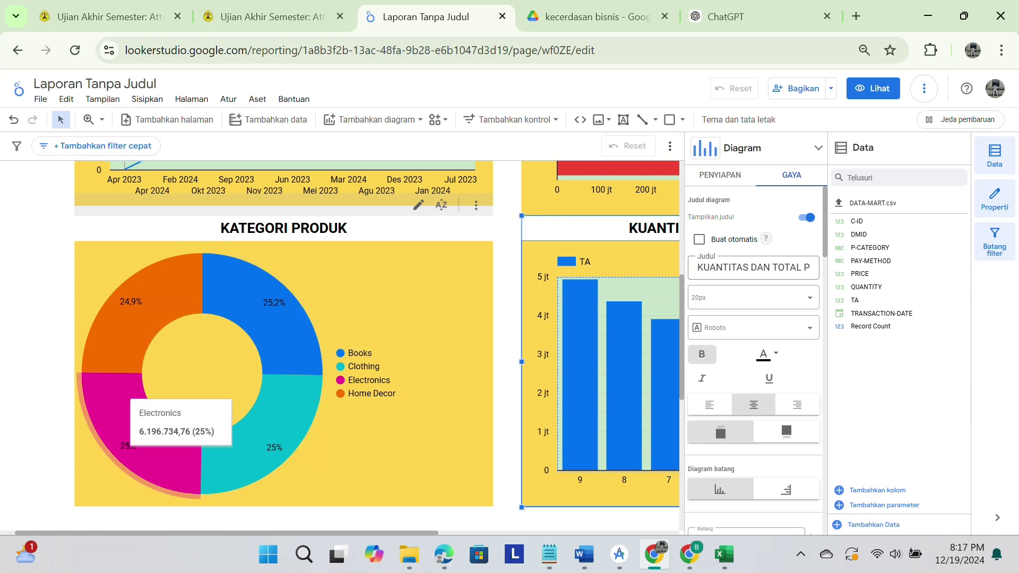
- Examine the TA value of individual quantity columns in the KUANTITAS DAN TOTAL PENJUALAN chart
scroll(339, 340, right, 10)
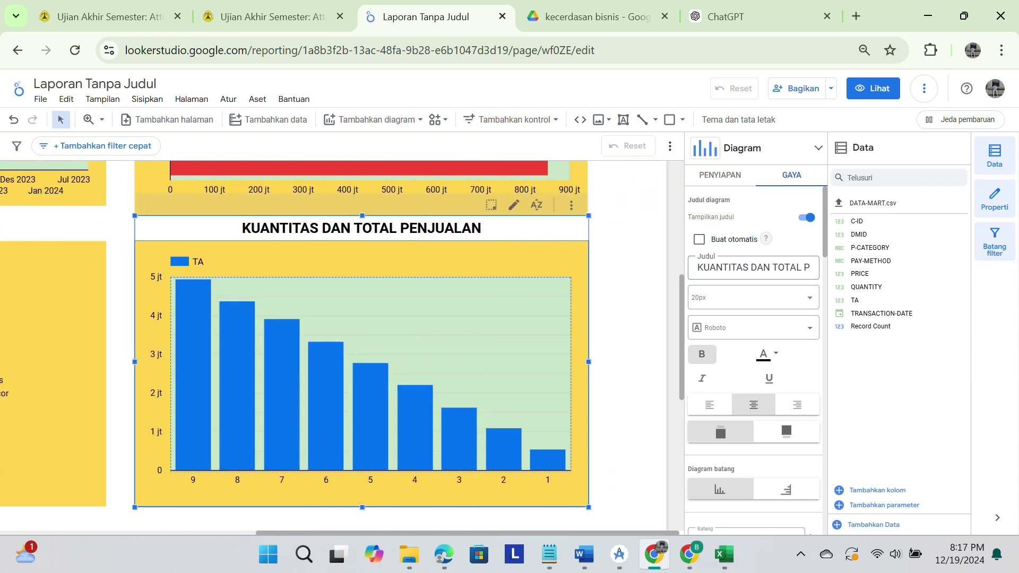
mouse_move(205, 372)
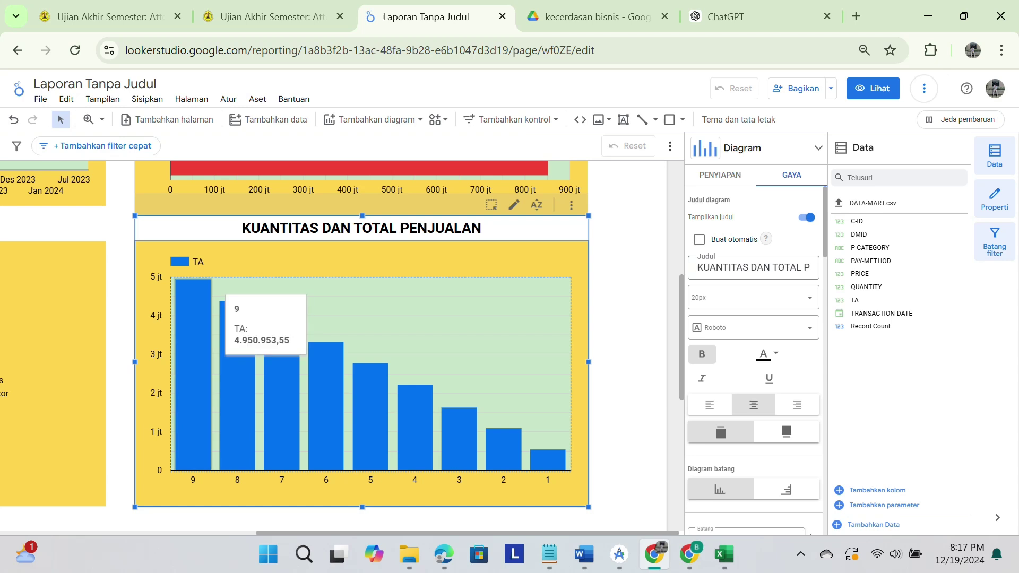
mouse_move(291, 263)
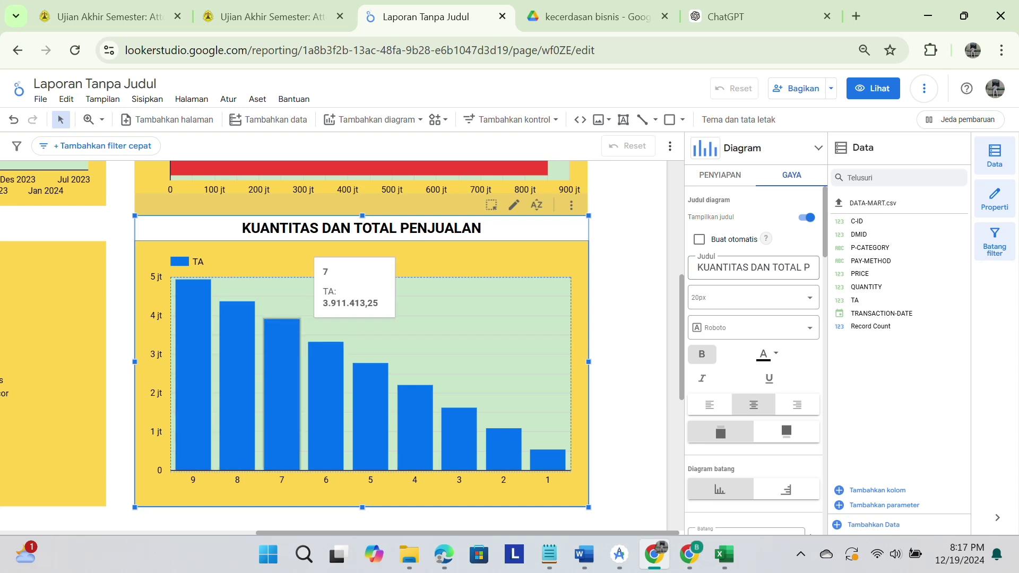
mouse_move(334, 287)
mouse_move(379, 307)
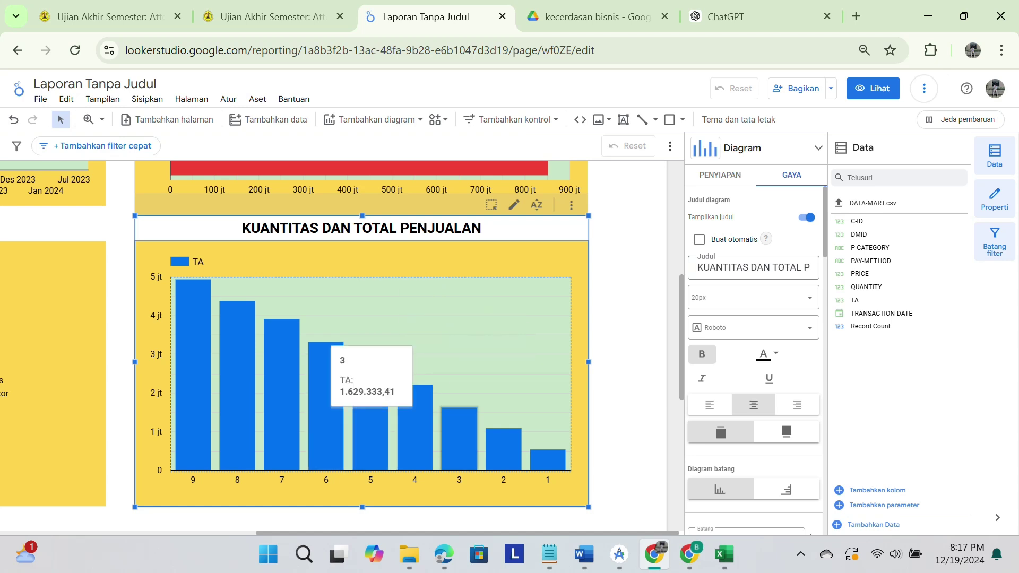
mouse_move(503, 449)
- Add P-CATEGORY as the breakdown dimension of the KUANTITAS DAN TOTAL PENJUALAN column chart
scroll(753, 372, down, 4)
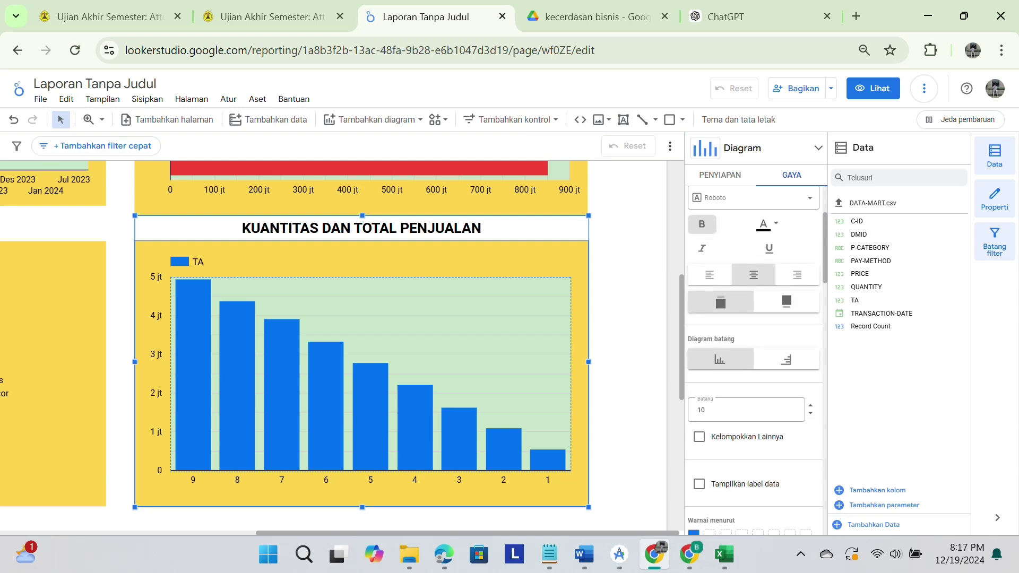
click(720, 175)
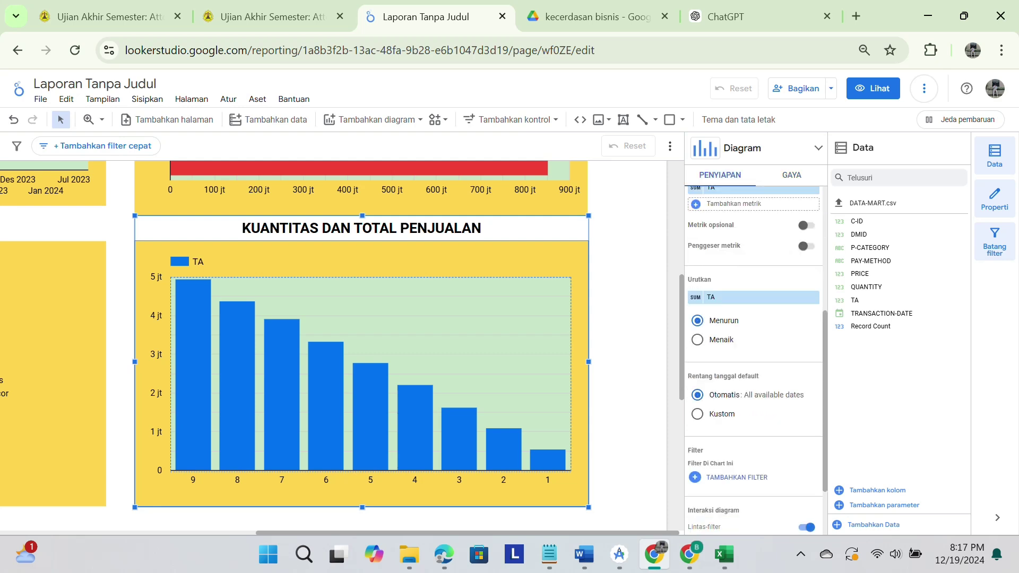
scroll(756, 395, up, 4)
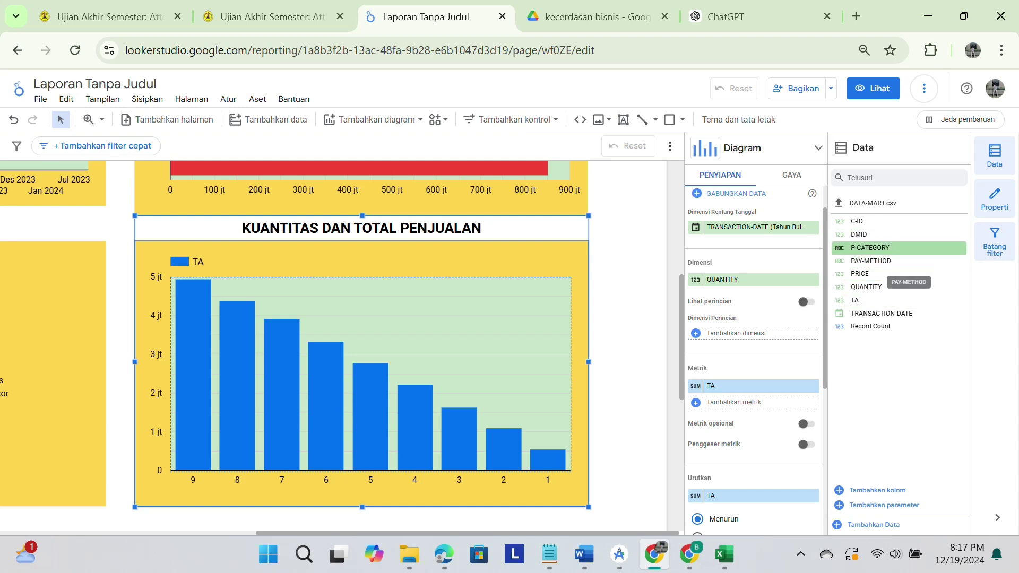
drag(897, 248, 743, 333)
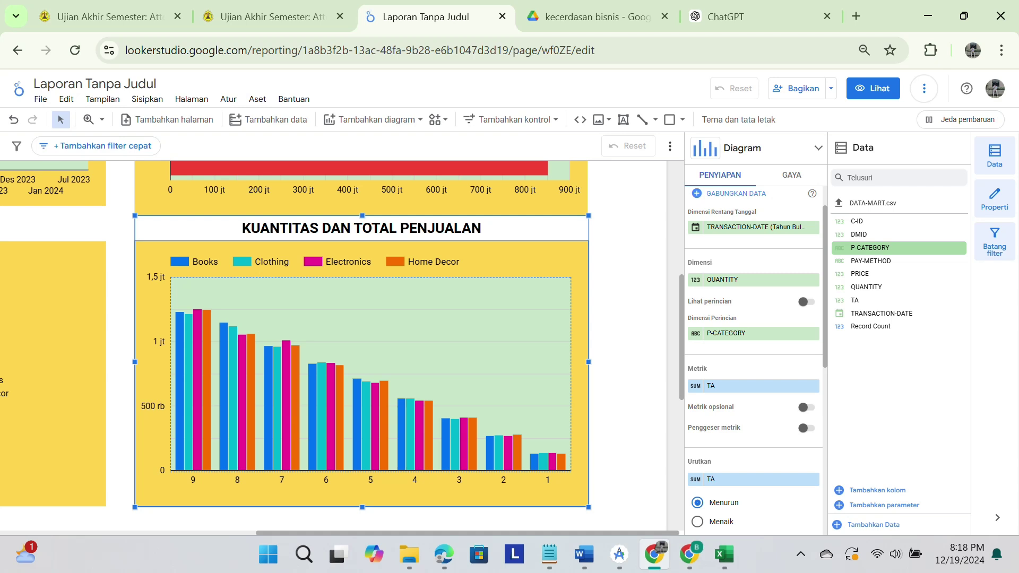
- Review the column chart broken down by product category, both up close and within the whole dashboard
scroll(362, 348, down, 1)
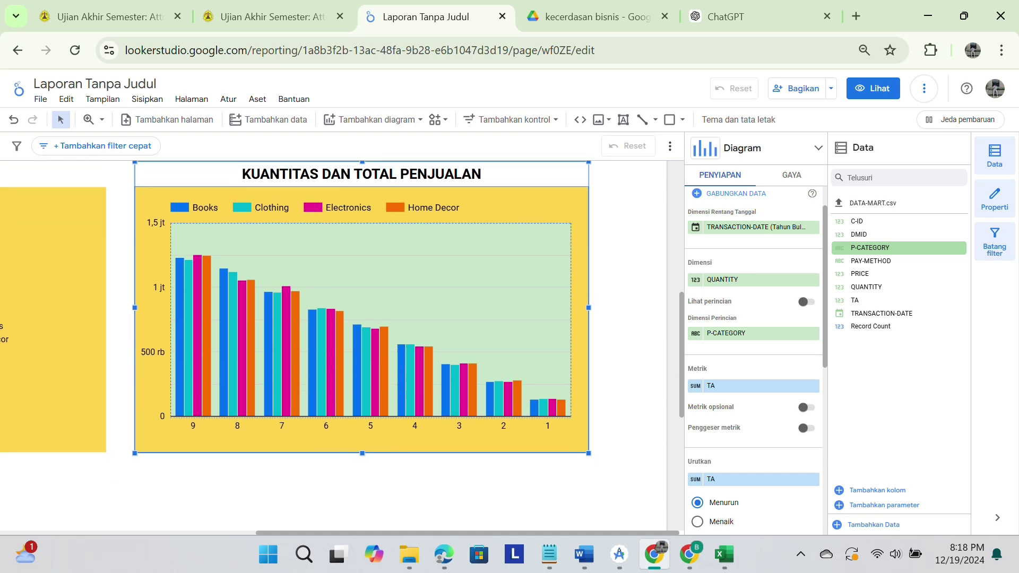
scroll(361, 348, up, 1)
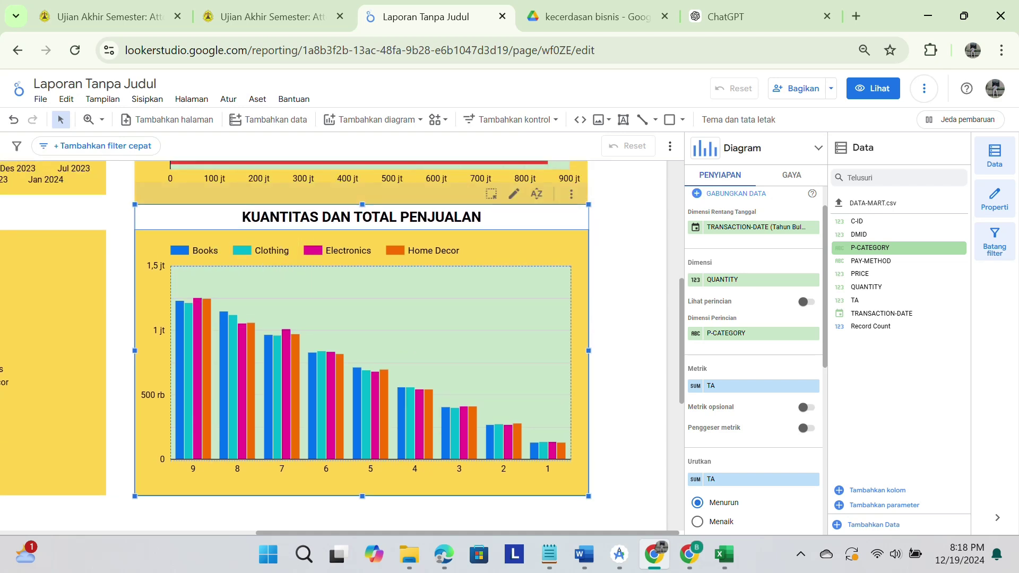
scroll(189, 331, down, 3)
scroll(189, 332, down, 3)
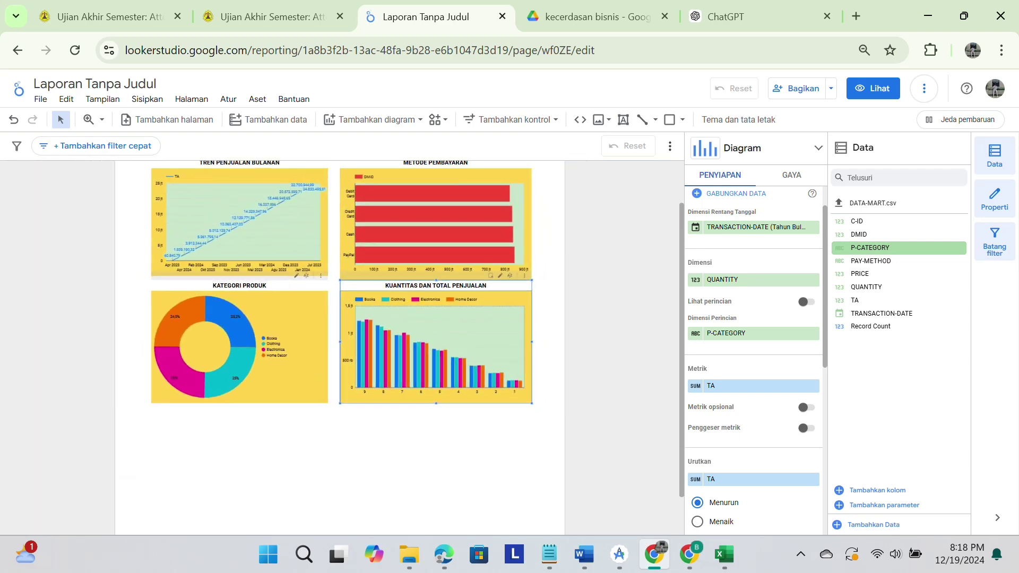
scroll(189, 332, up, 1)
scroll(175, 366, up, 3)
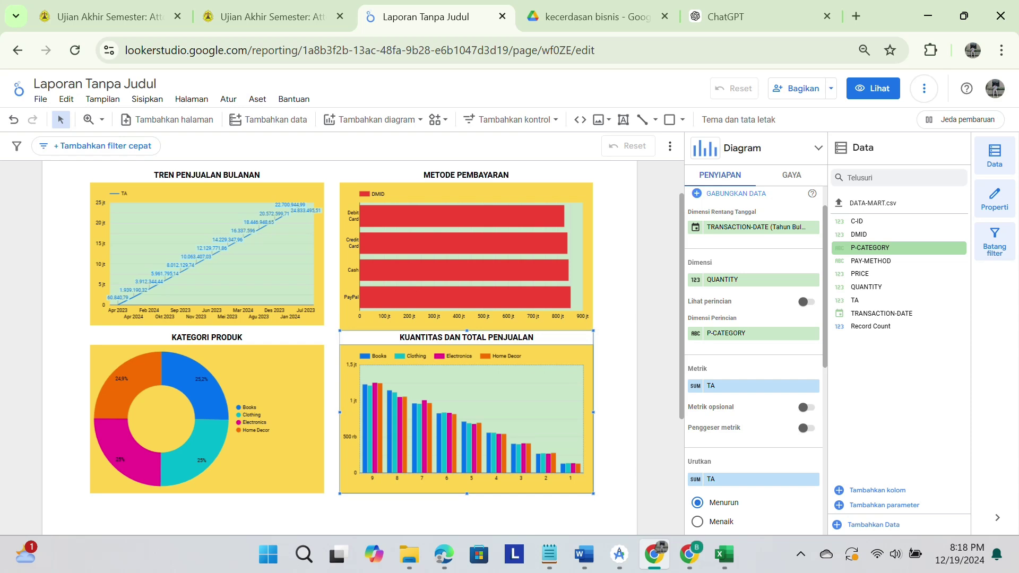
click(801, 554)
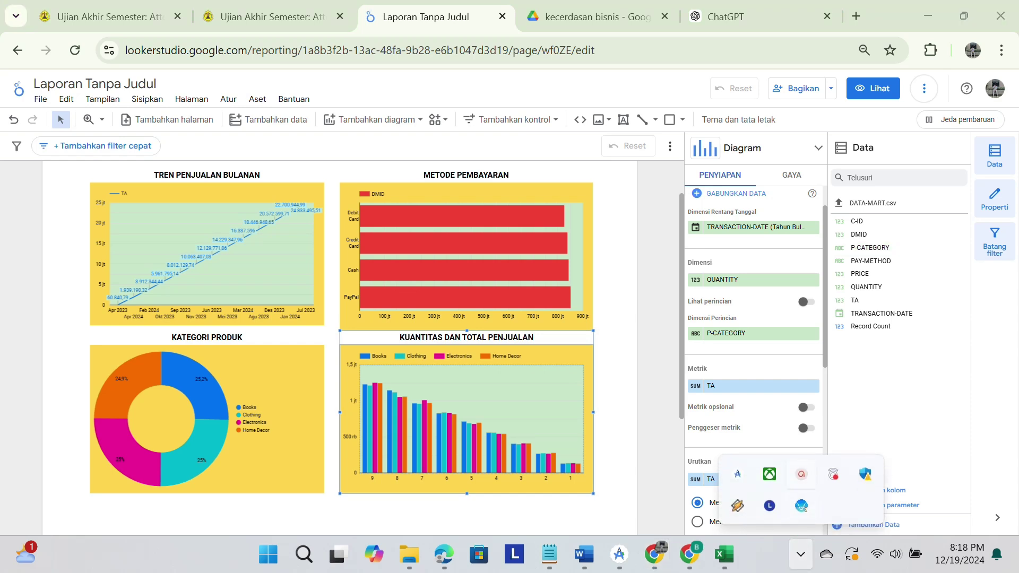
click(801, 505)
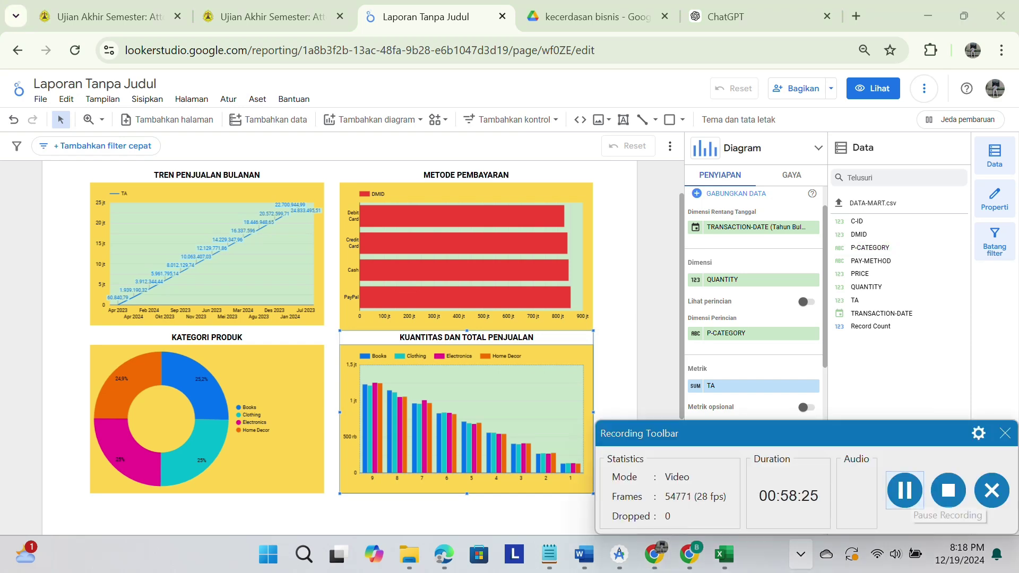